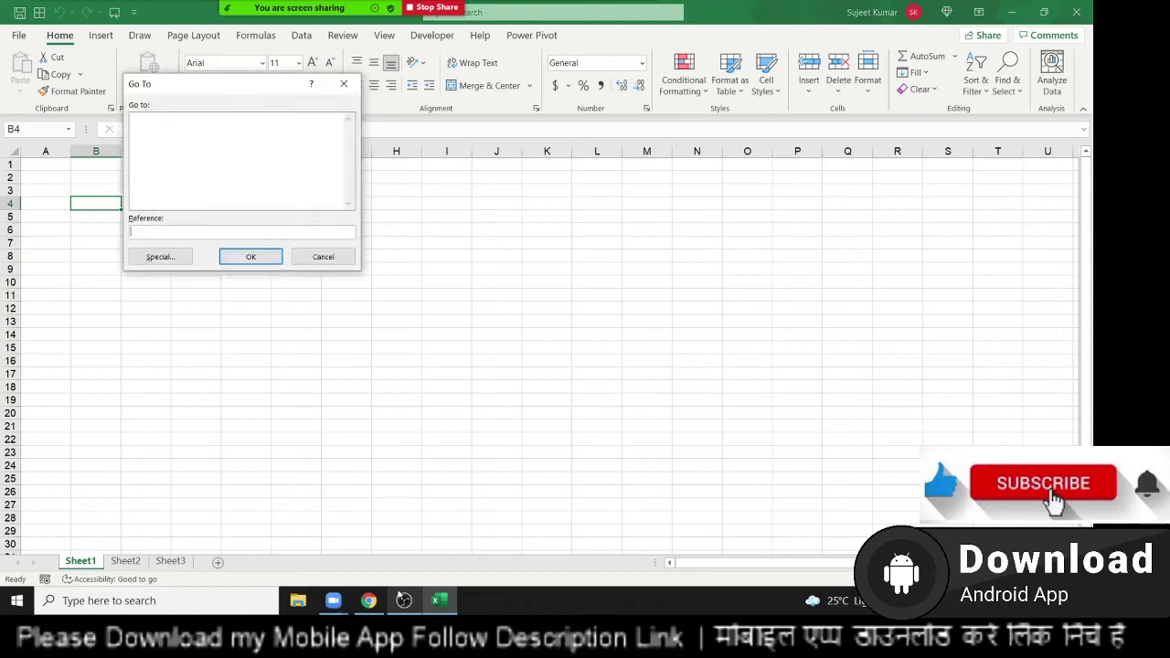
Dismiss the jump-to-cell prompt
key(Escape)
click(640, 11)
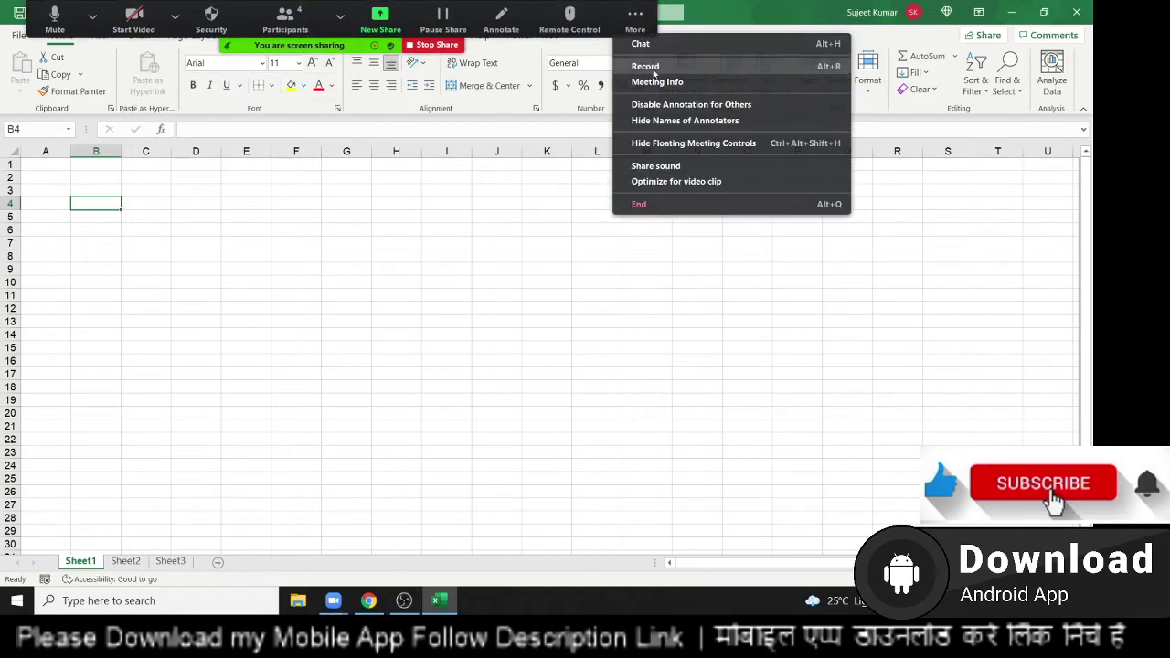
key(Escape)
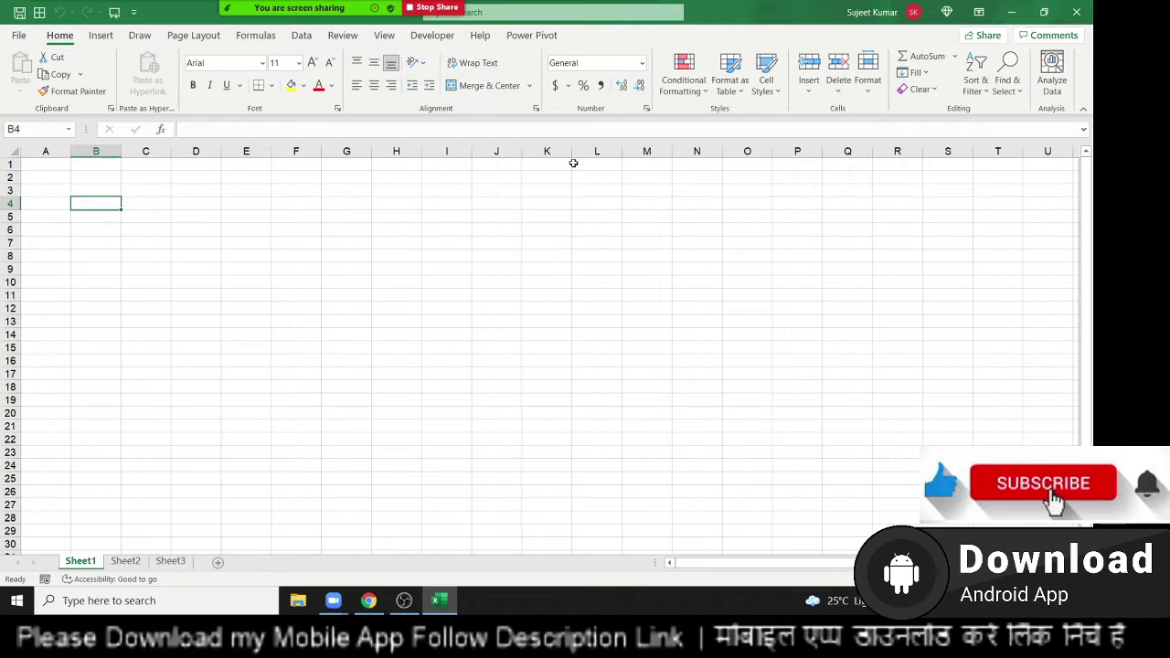
Widen column A several times and make row 1 much taller so A1 becomes a large box
click(52, 166)
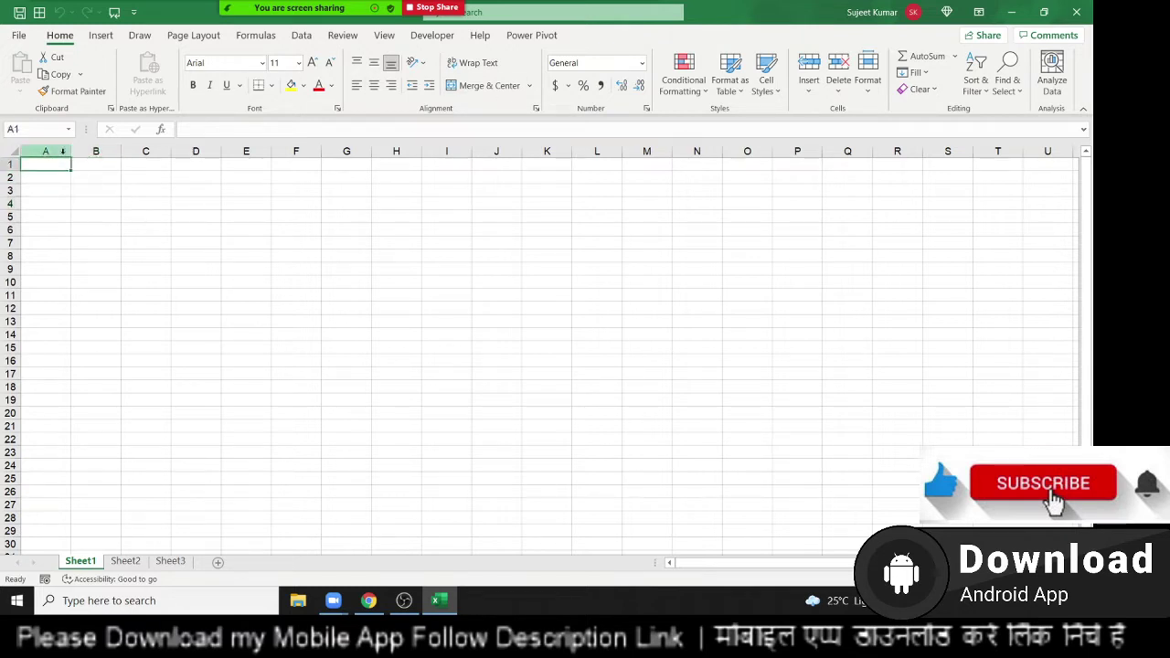
drag(70, 151, 288, 165)
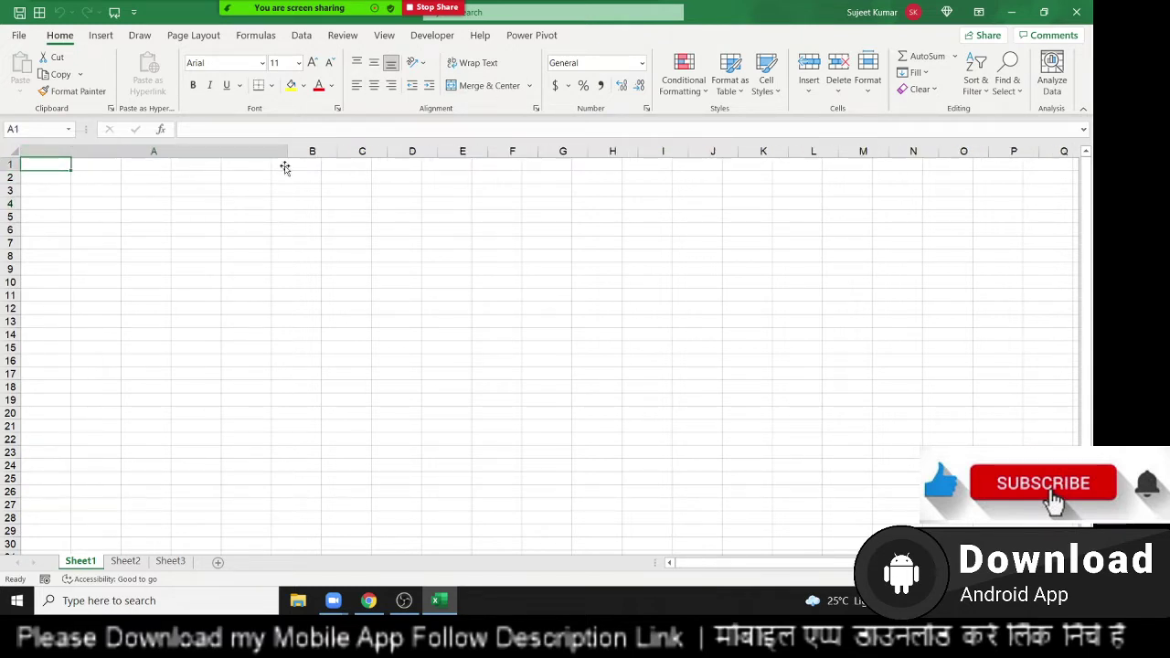
drag(11, 172, 14, 218)
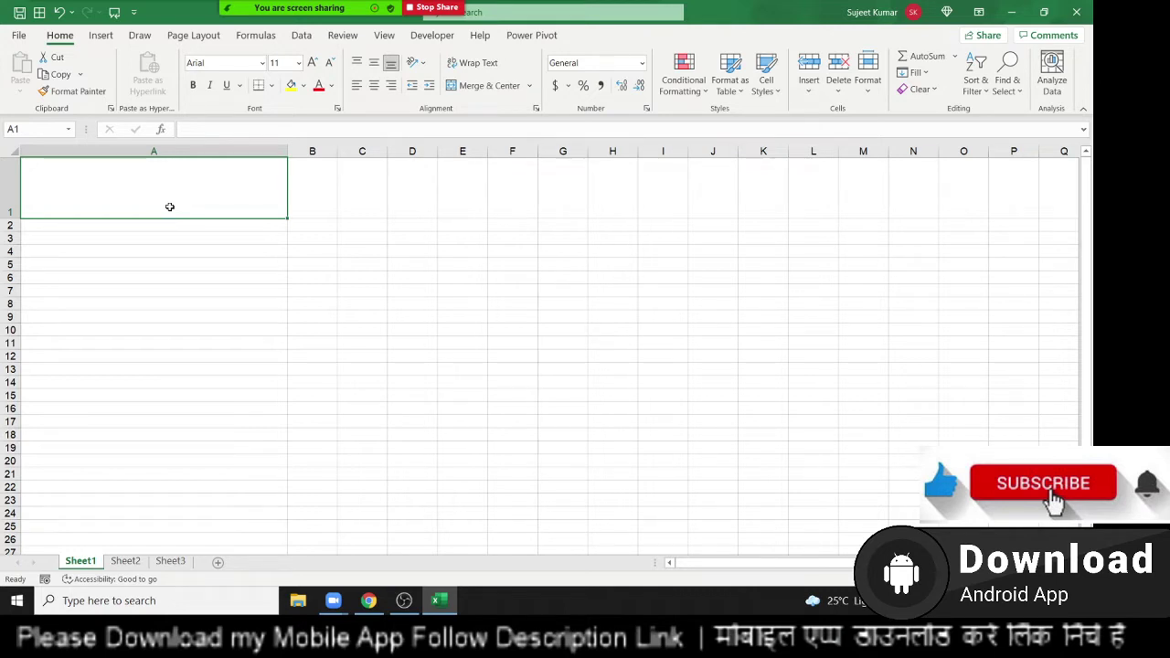
click(282, 248)
click(264, 203)
click(248, 236)
click(243, 203)
Give cell A1 a black fill and white font colour
click(302, 85)
click(307, 121)
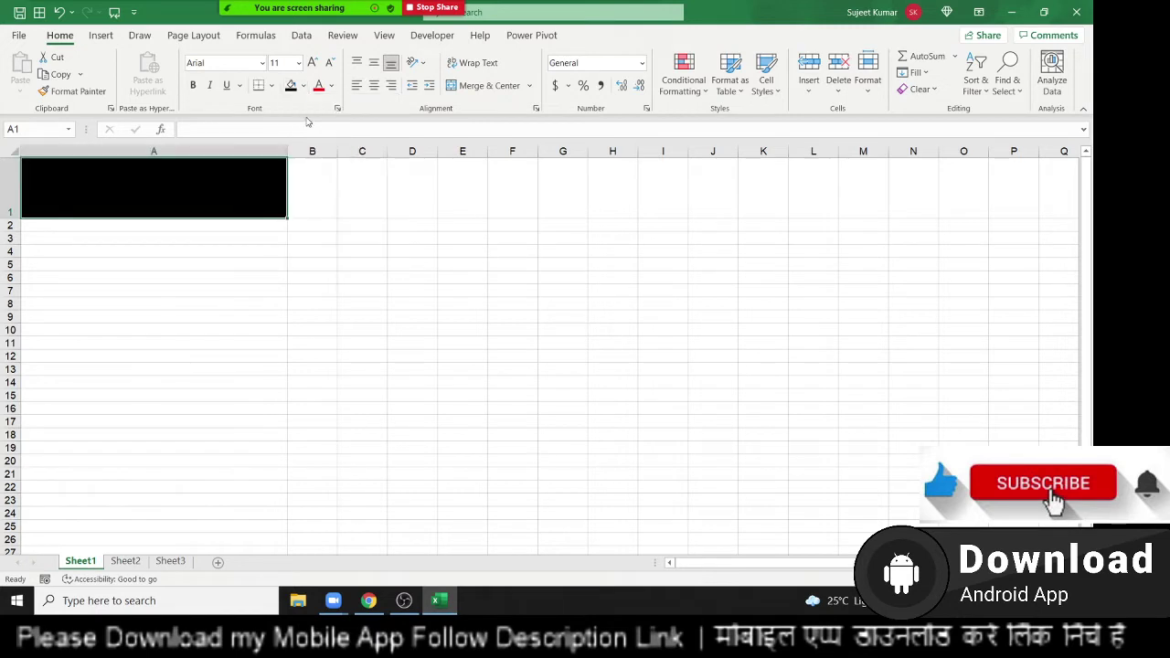
click(332, 85)
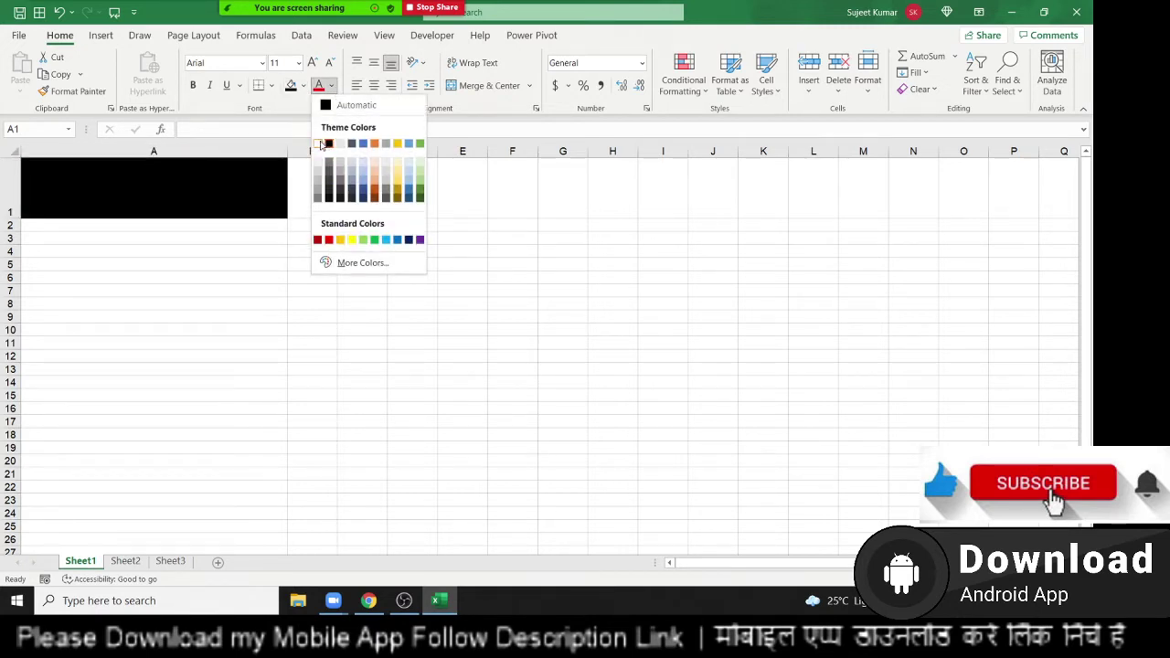
click(322, 144)
Enter the current time (9:06 PM) into A1 with Ctrl+Shift+;
double_click(214, 175)
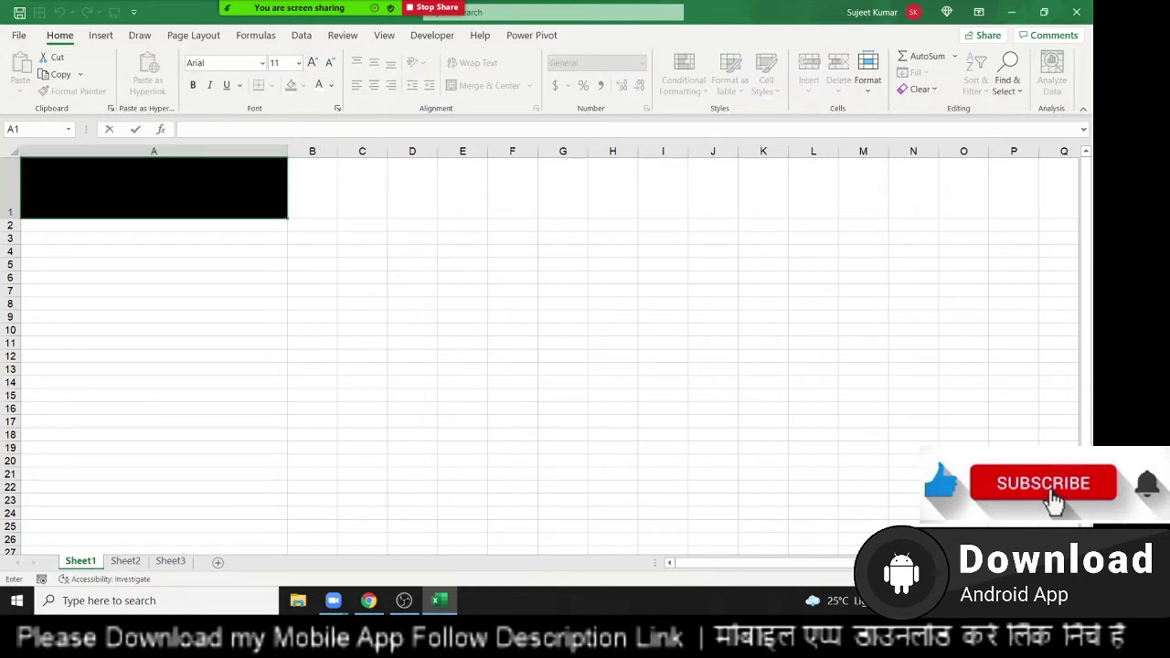
key(ctrl+shift+semicolon)
key(Return)
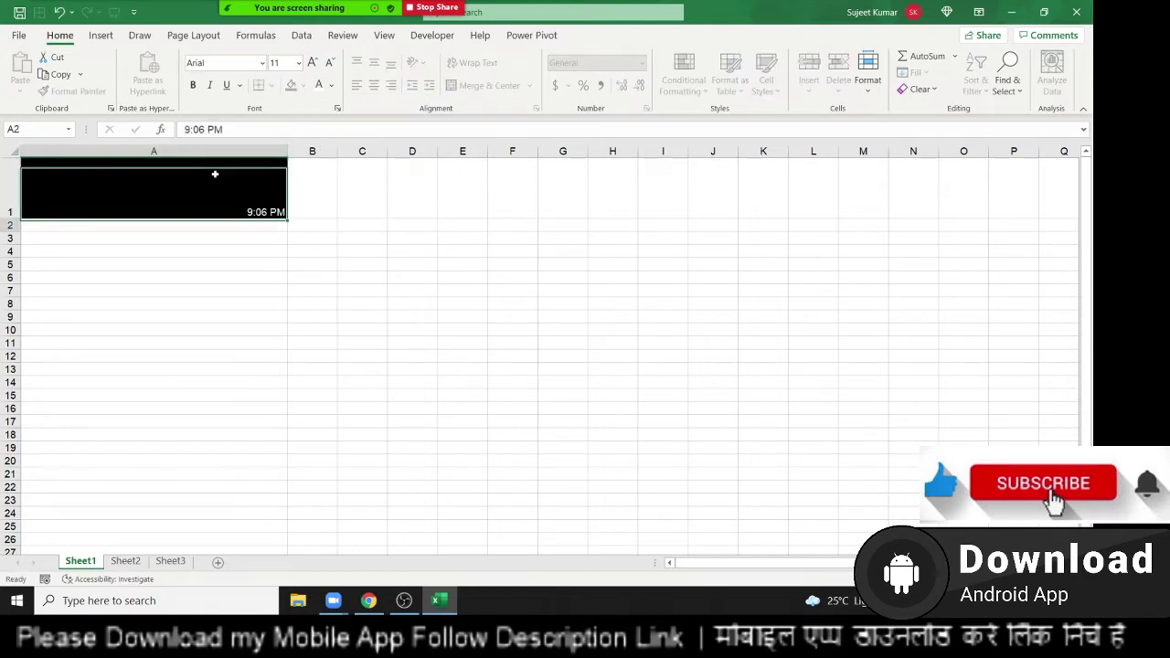
click(215, 174)
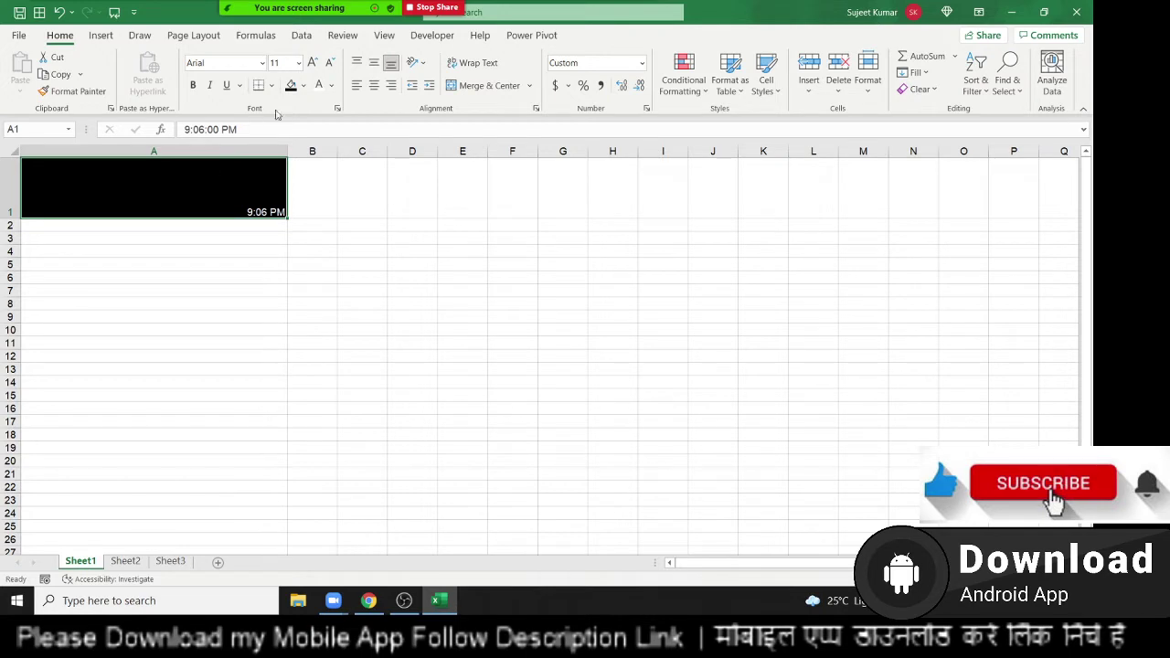
Set the time text to 48 point and centre it horizontally and vertically in A1
click(312, 62)
click(312, 62)
click(312, 62)
click(311, 63)
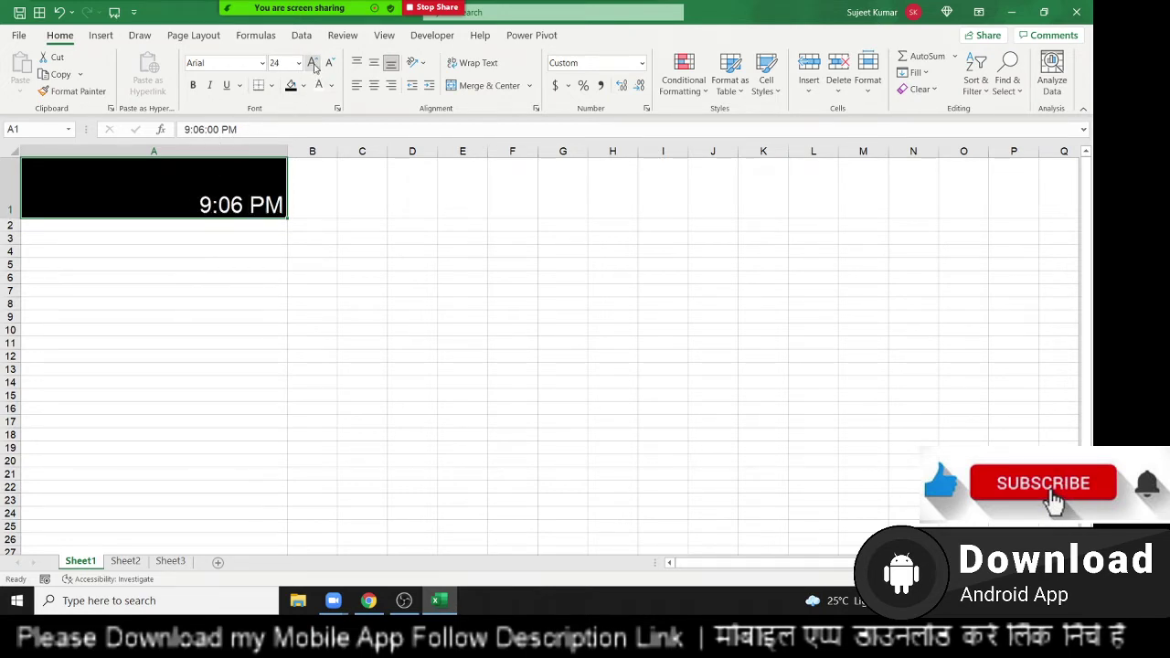
click(312, 62)
click(312, 62)
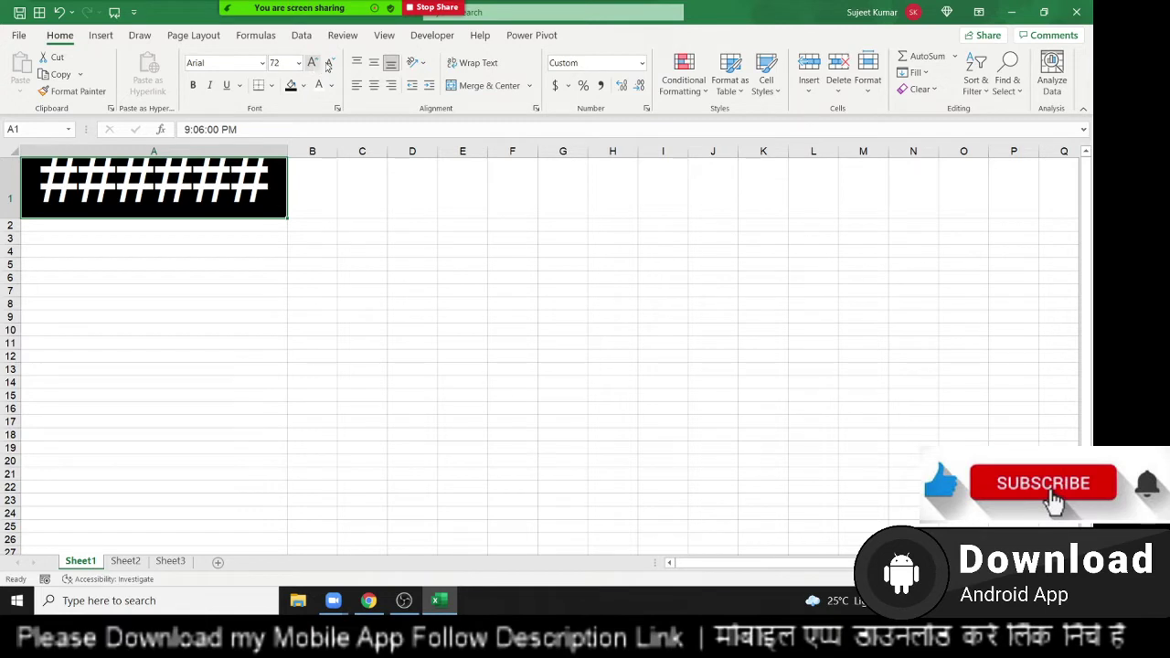
click(330, 62)
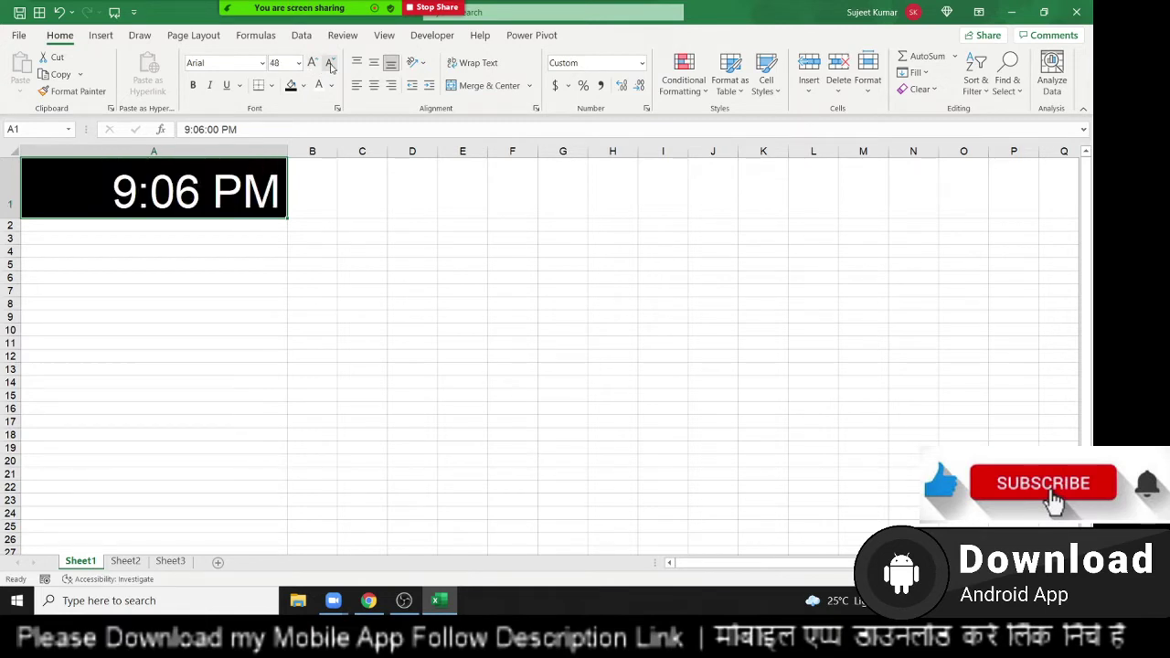
click(374, 85)
click(374, 62)
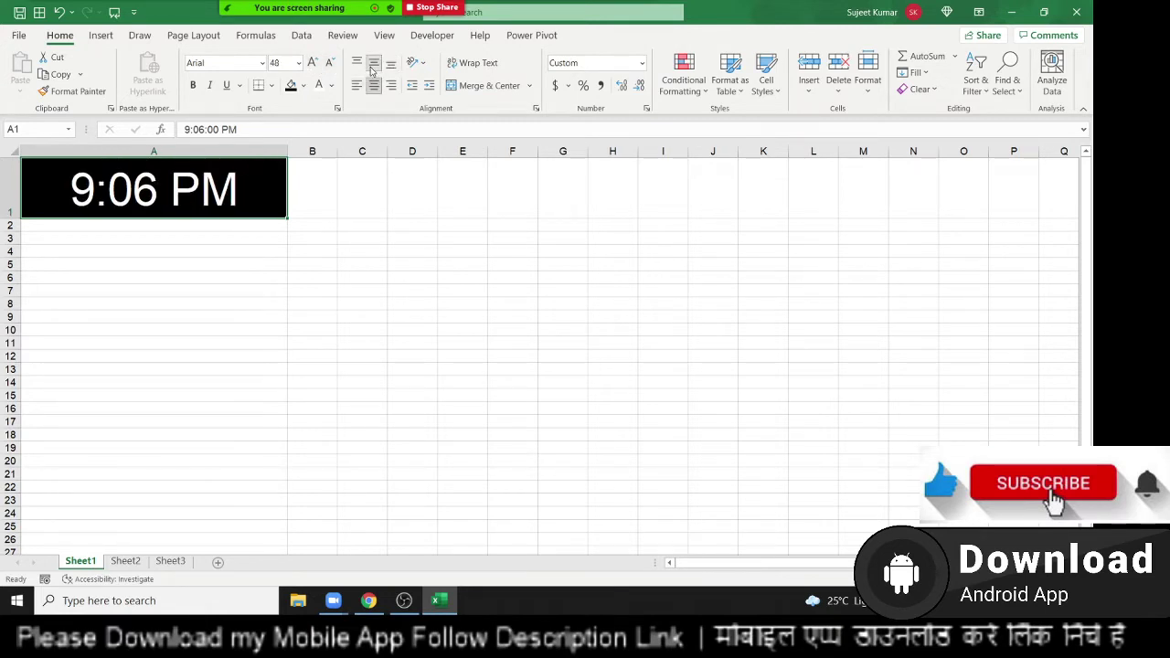
Change A1's custom format to h:mm:ss AM/PM so it shows 9:06:00 PM
right_click(152, 179)
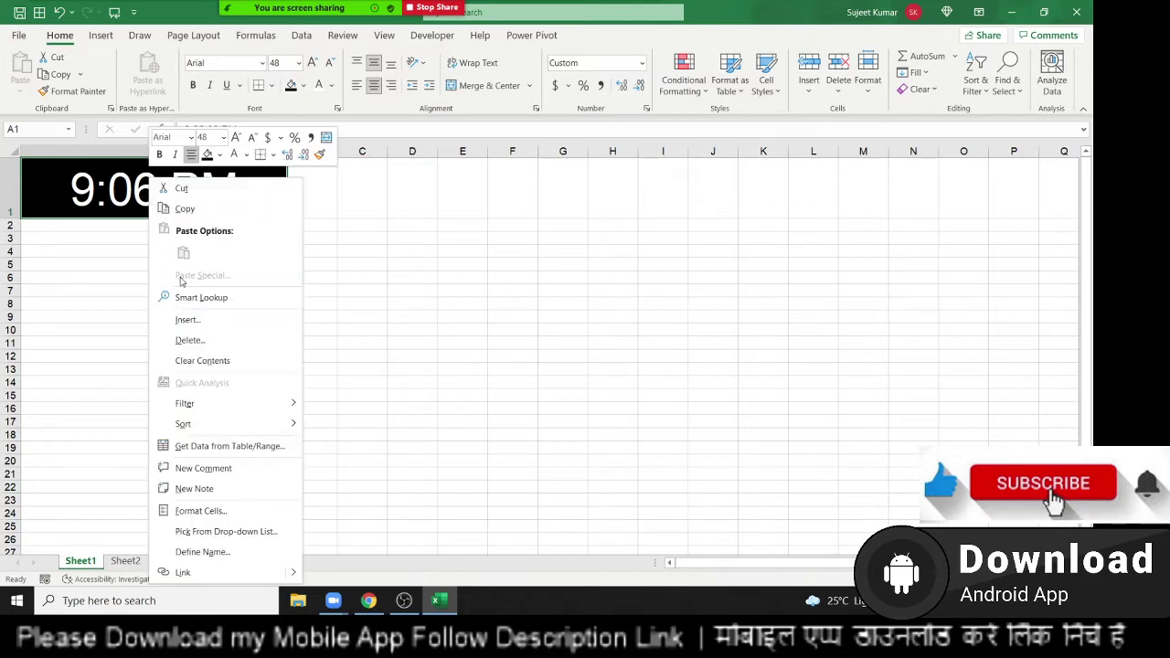
click(203, 511)
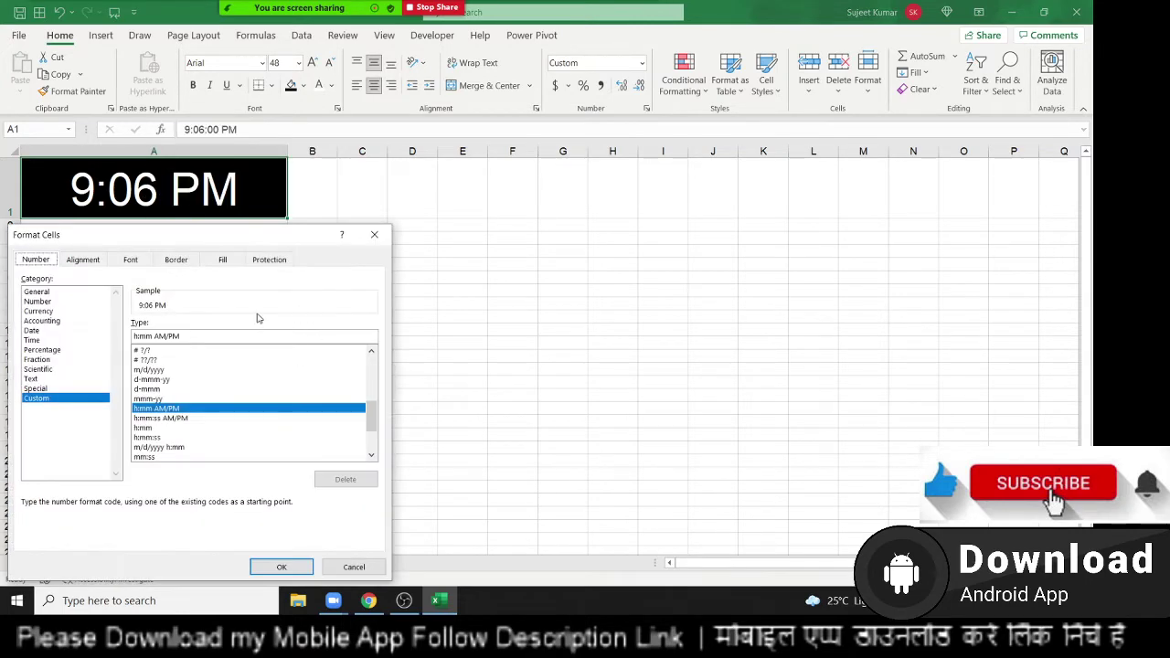
click(152, 337)
text(:)
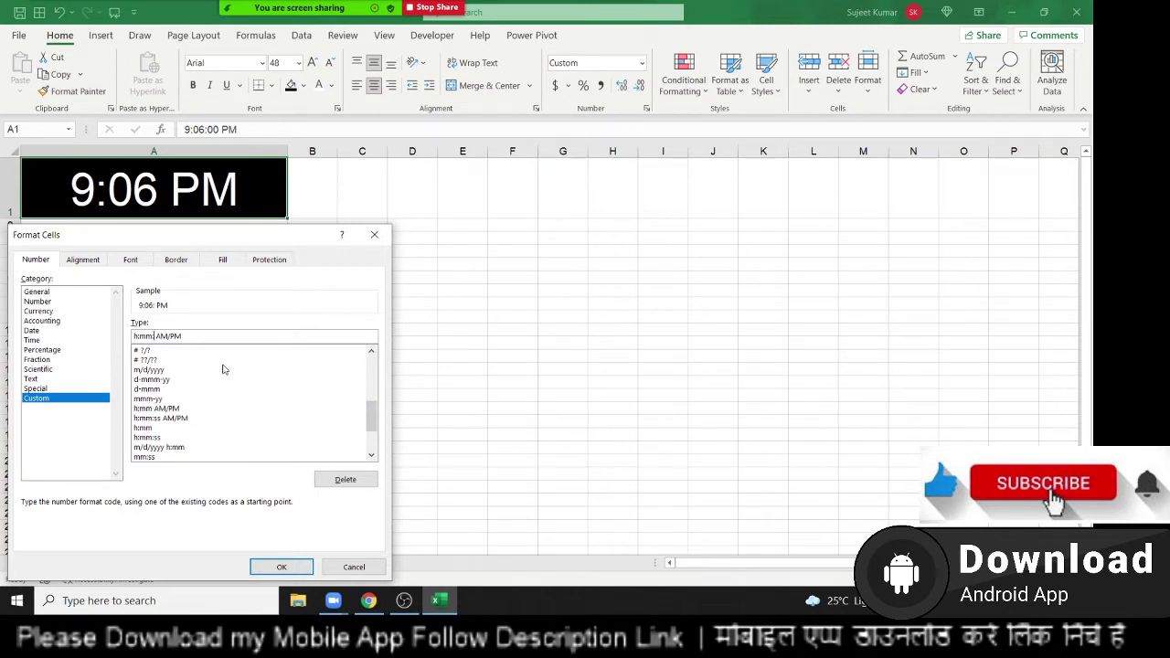
text(ss)
key(Return)
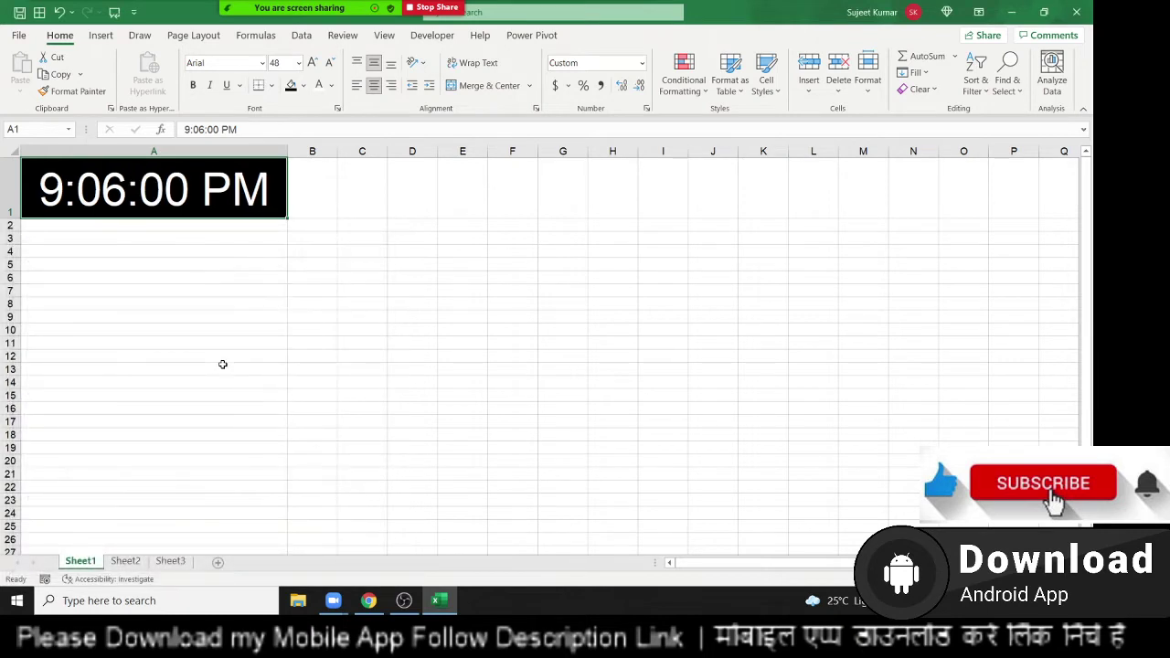
click(391, 223)
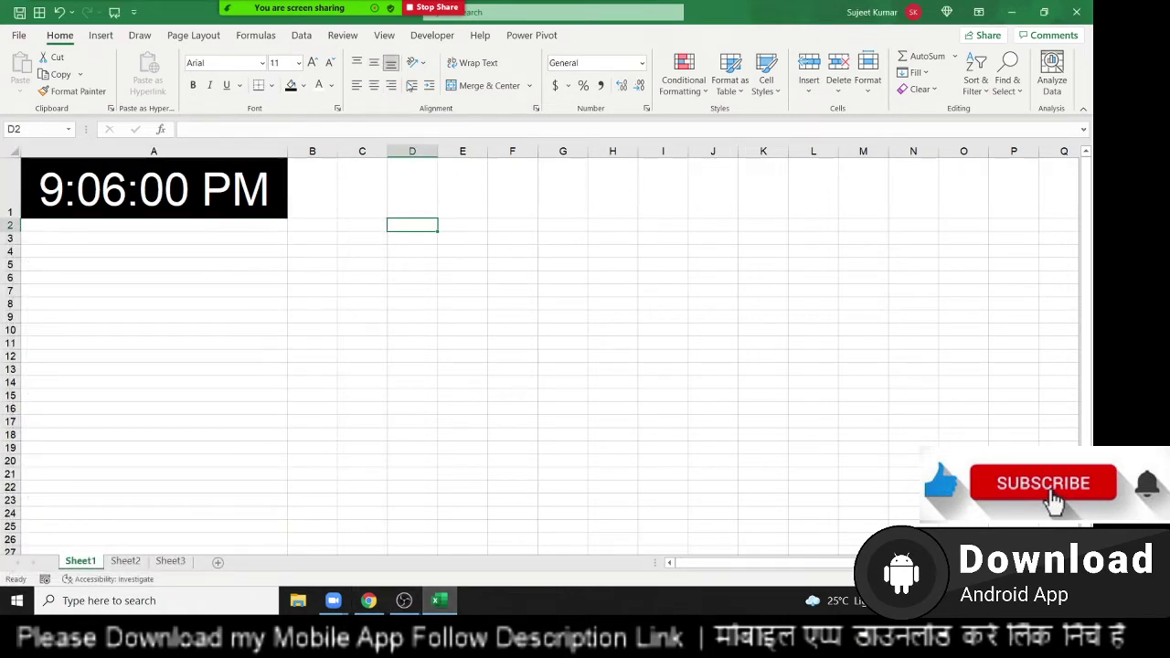
Open the VBA editor from the Developer tab and insert a new Module1
click(438, 39)
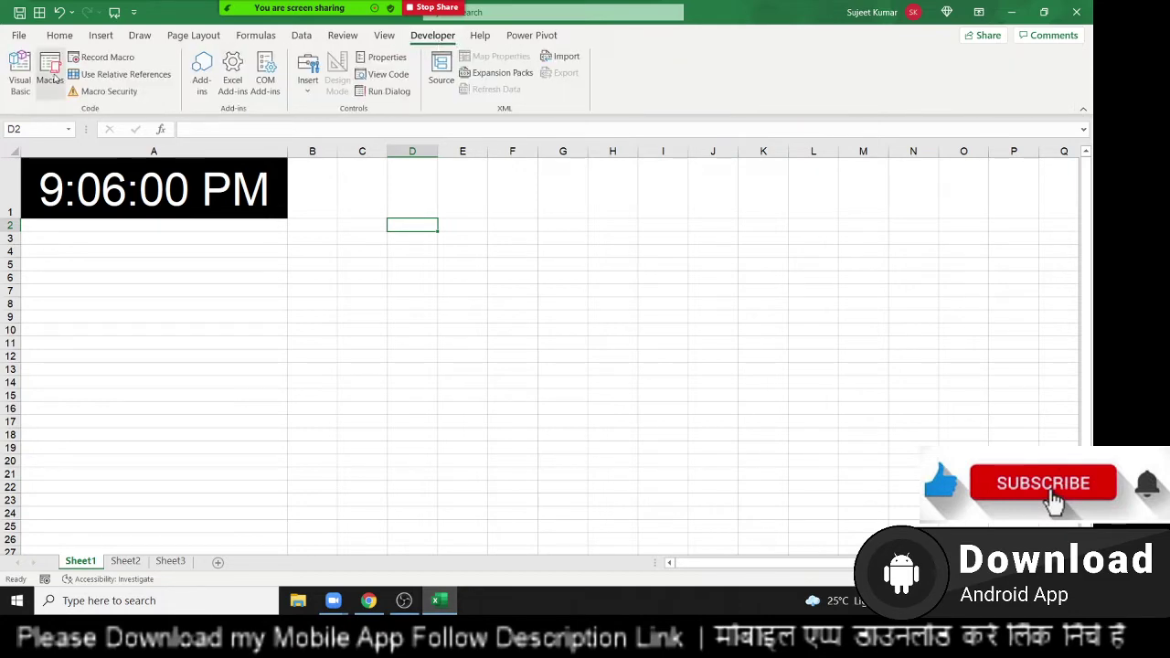
click(19, 75)
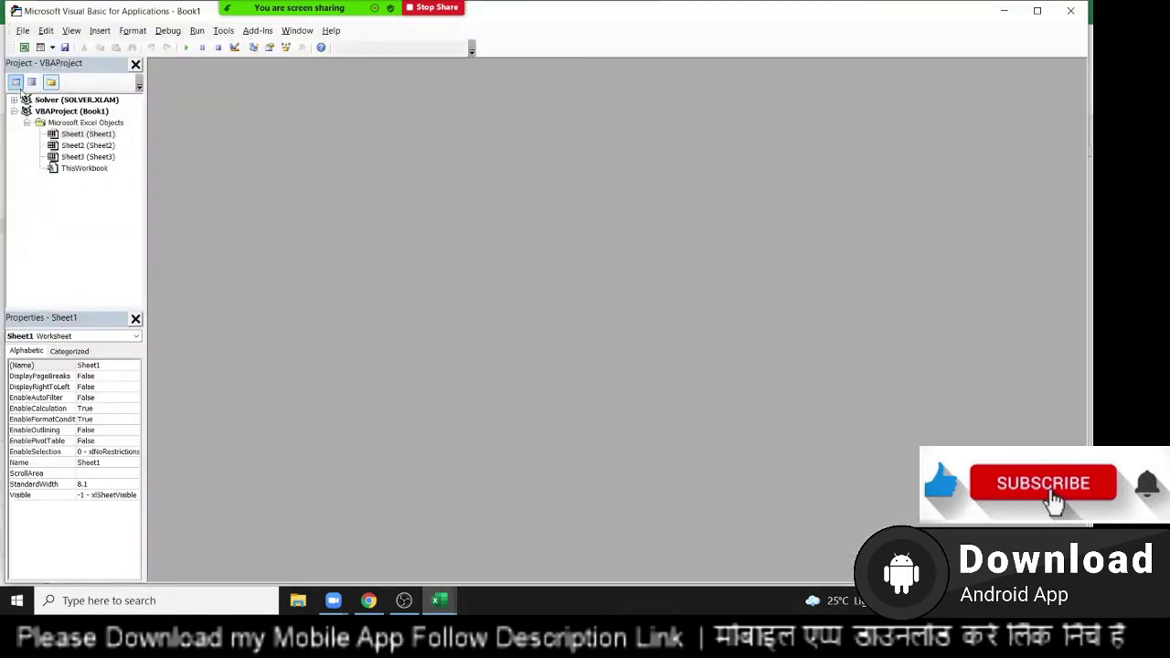
click(100, 30)
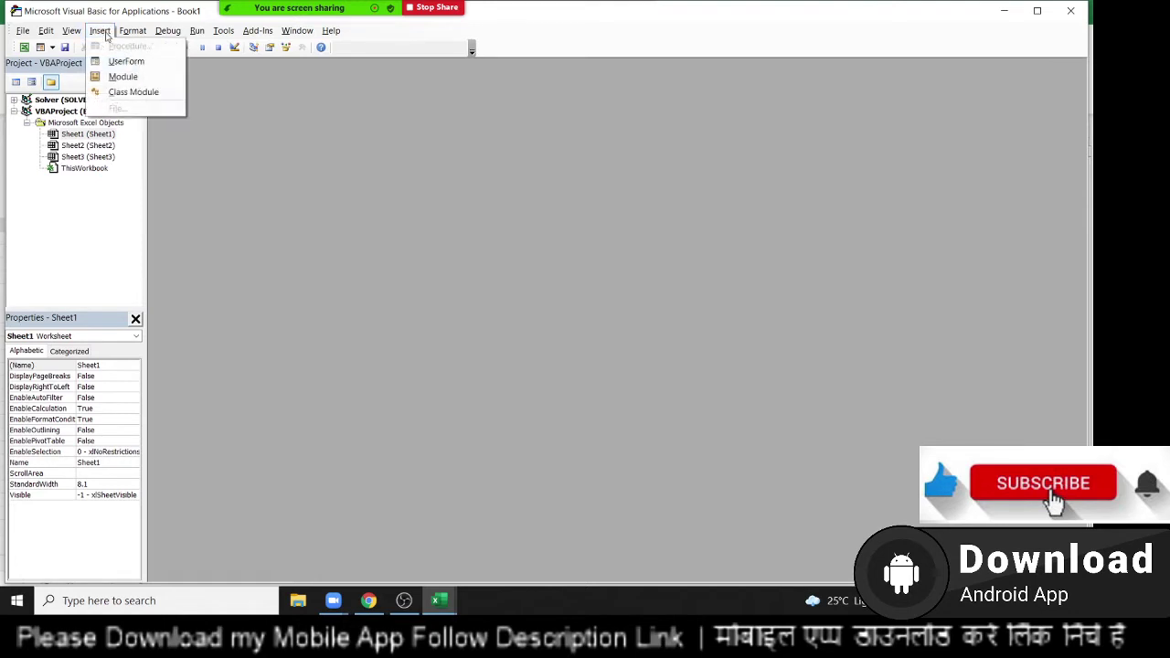
click(125, 78)
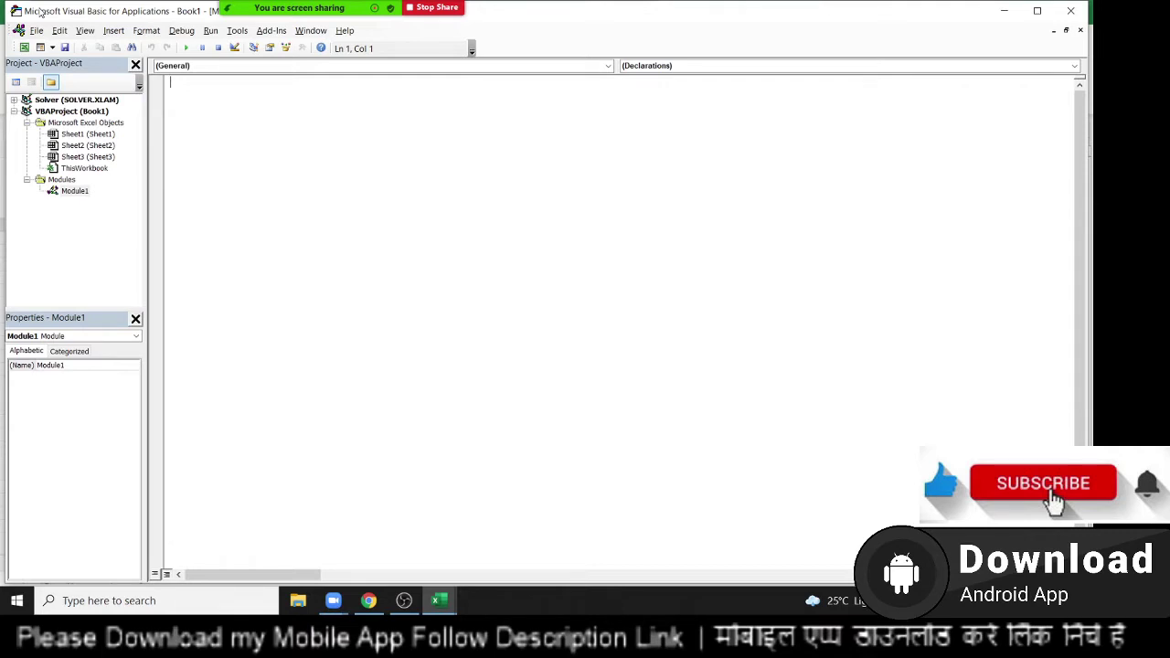
Write Sub recall() in Module1 containing Range("A1").Value = Time
text(sub)
text(recall)
text(())
key(Return)
key(Return)
key(Return)
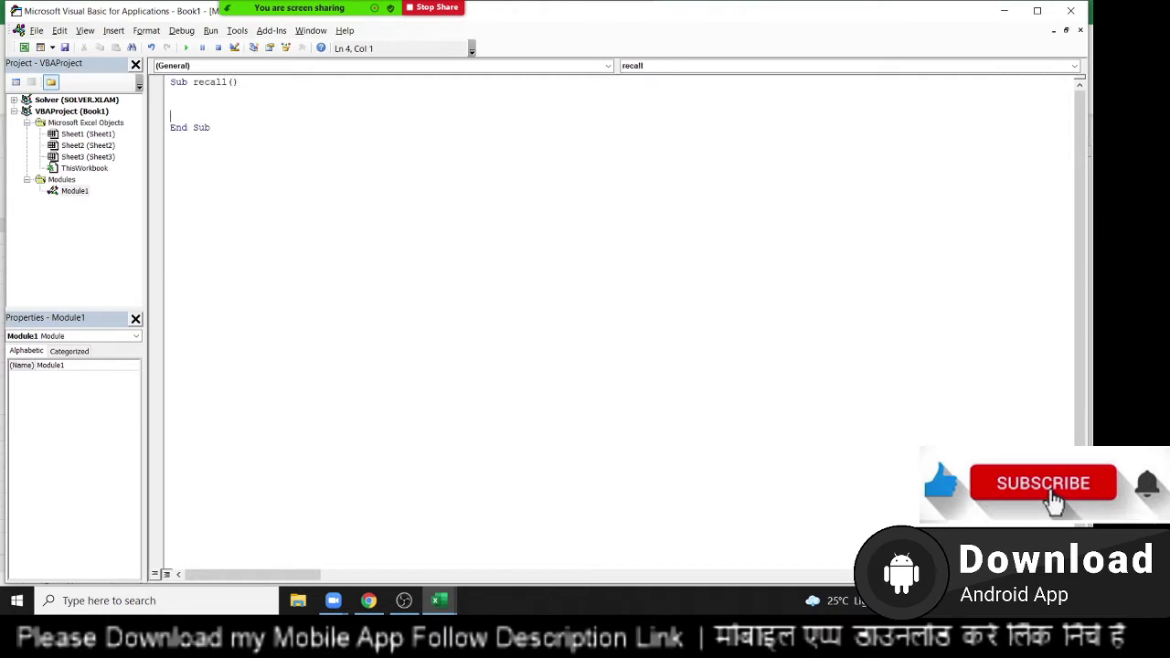
key(Return)
text(range")
key(BackSpace)
text(()
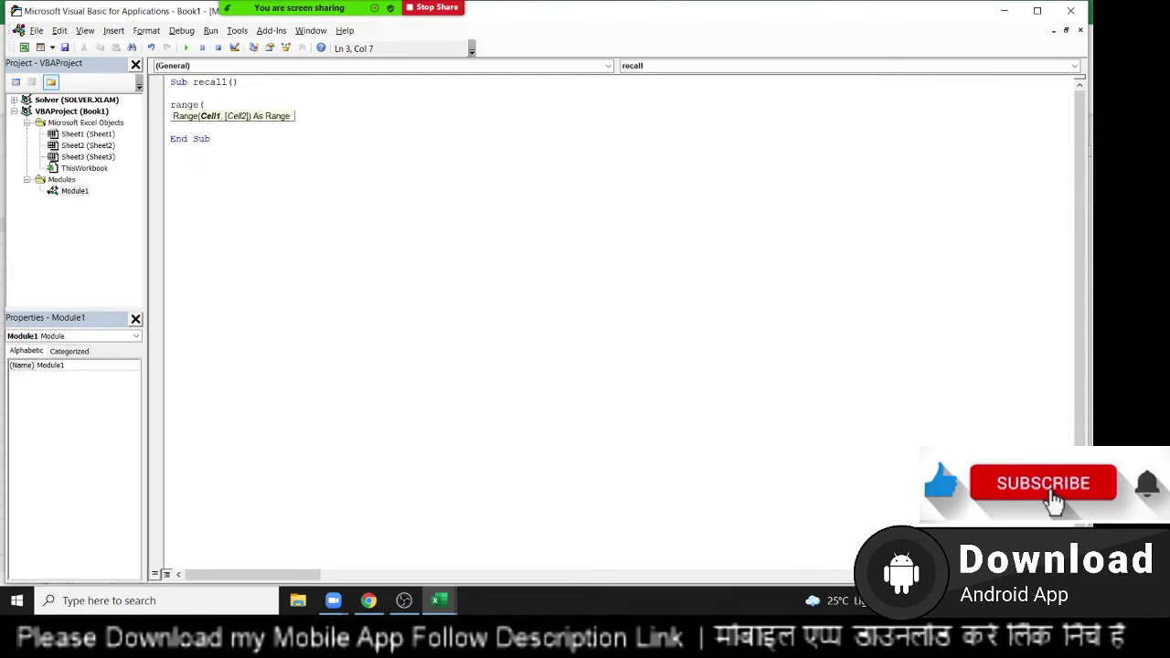
text("A1")
text())
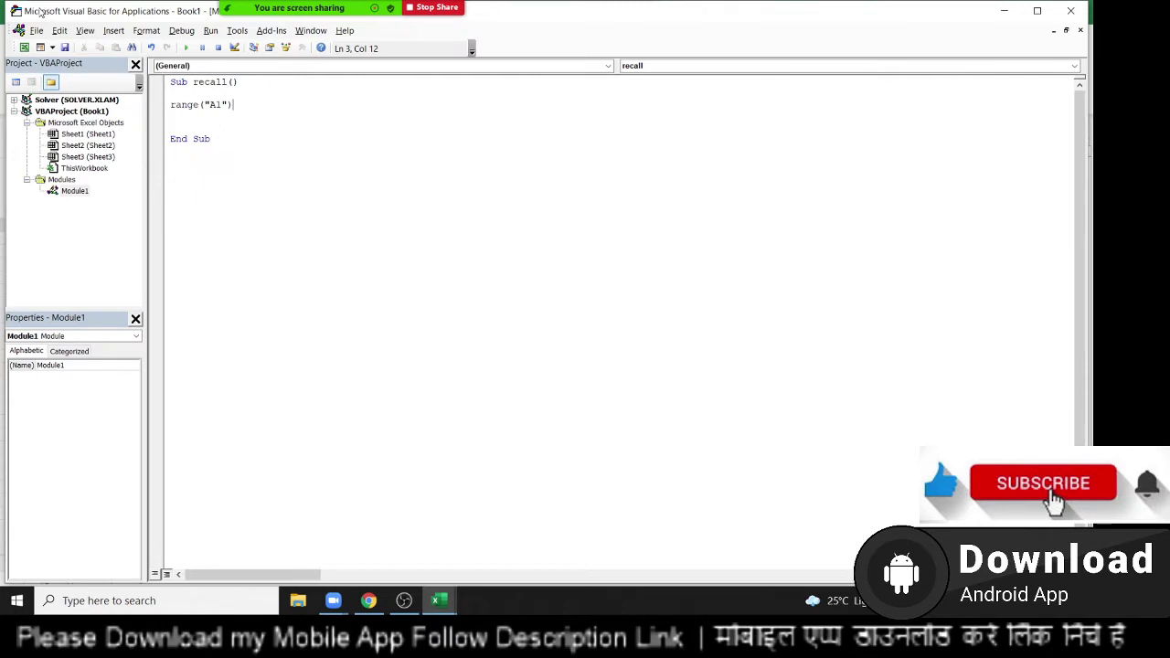
text(.)
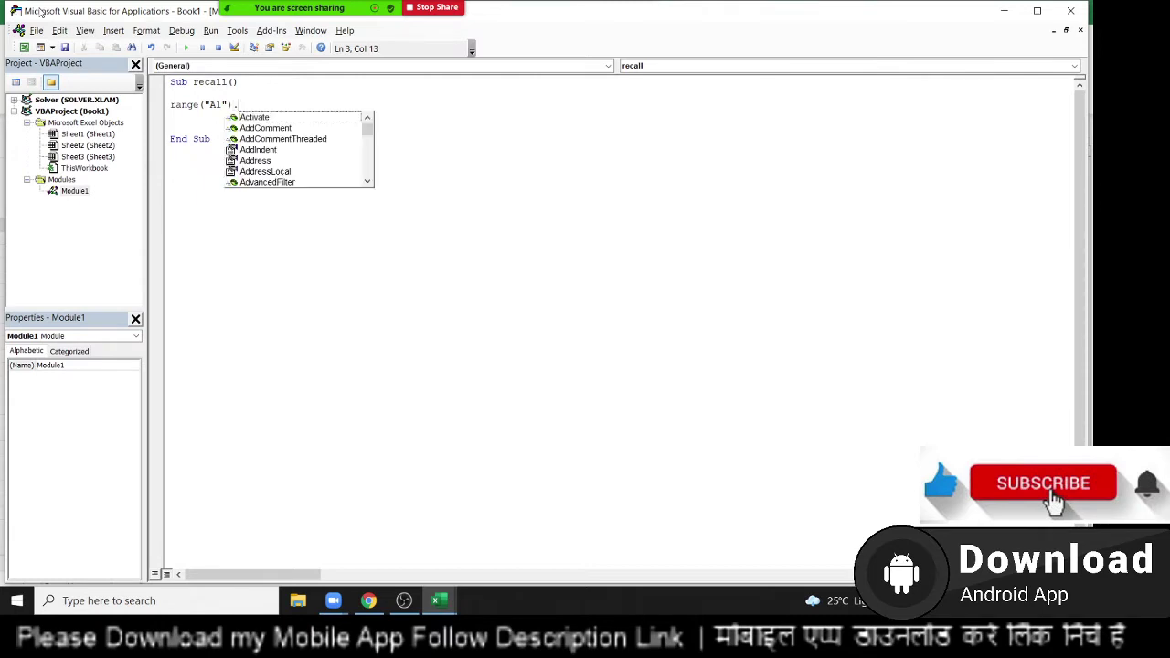
text(v)
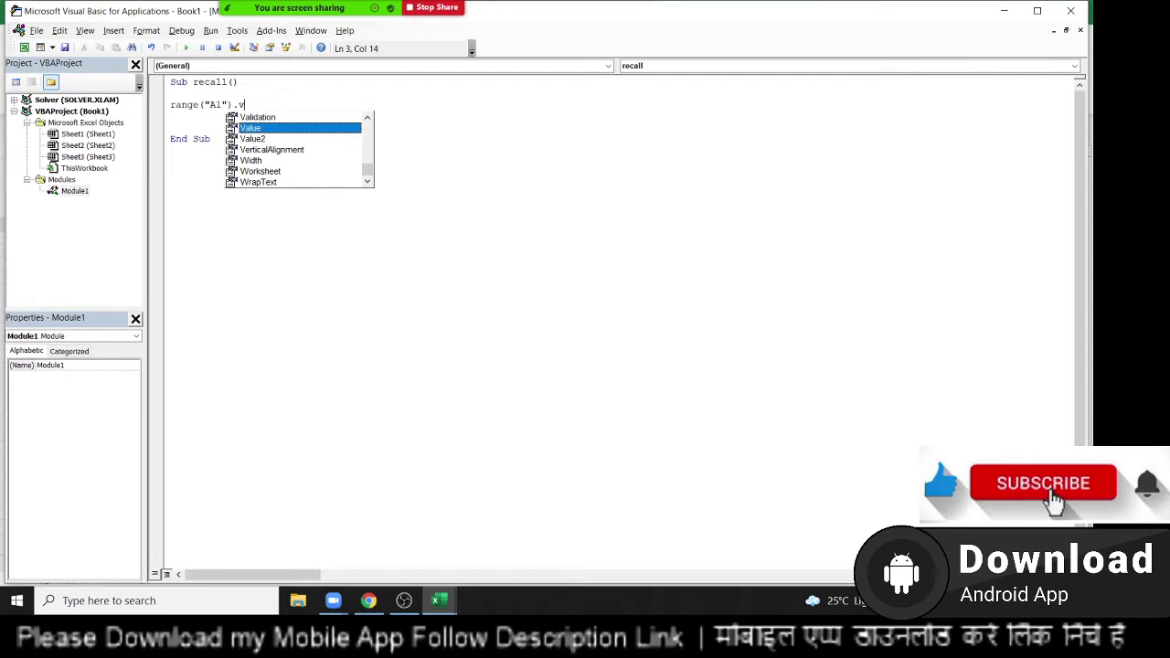
key(Tab)
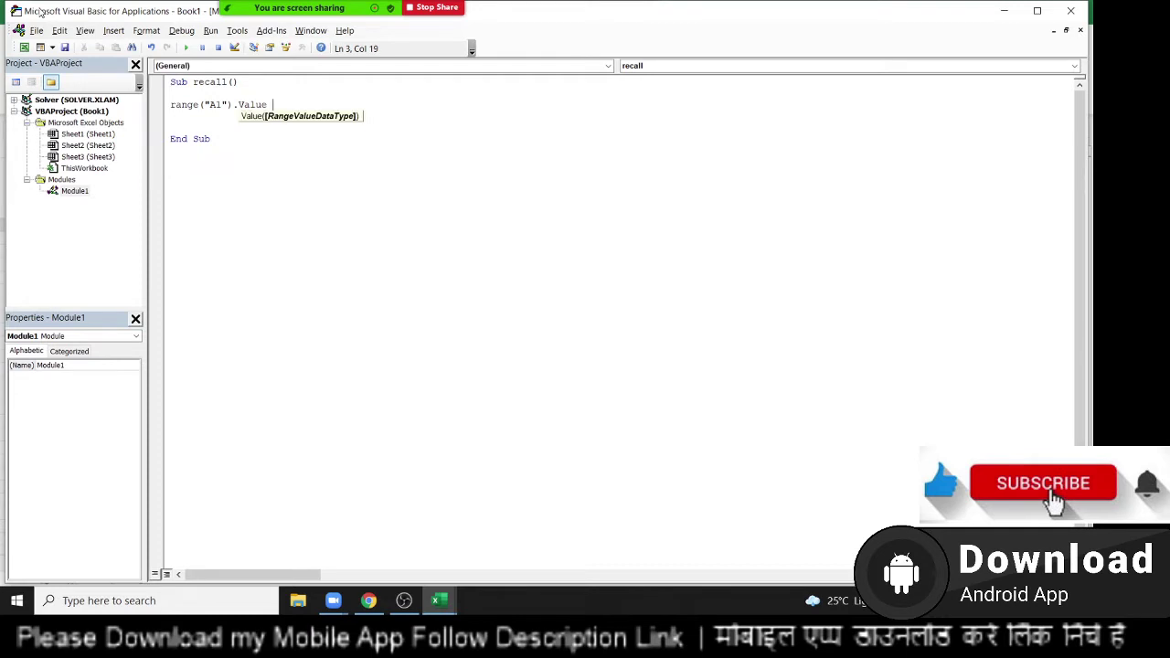
text(=)
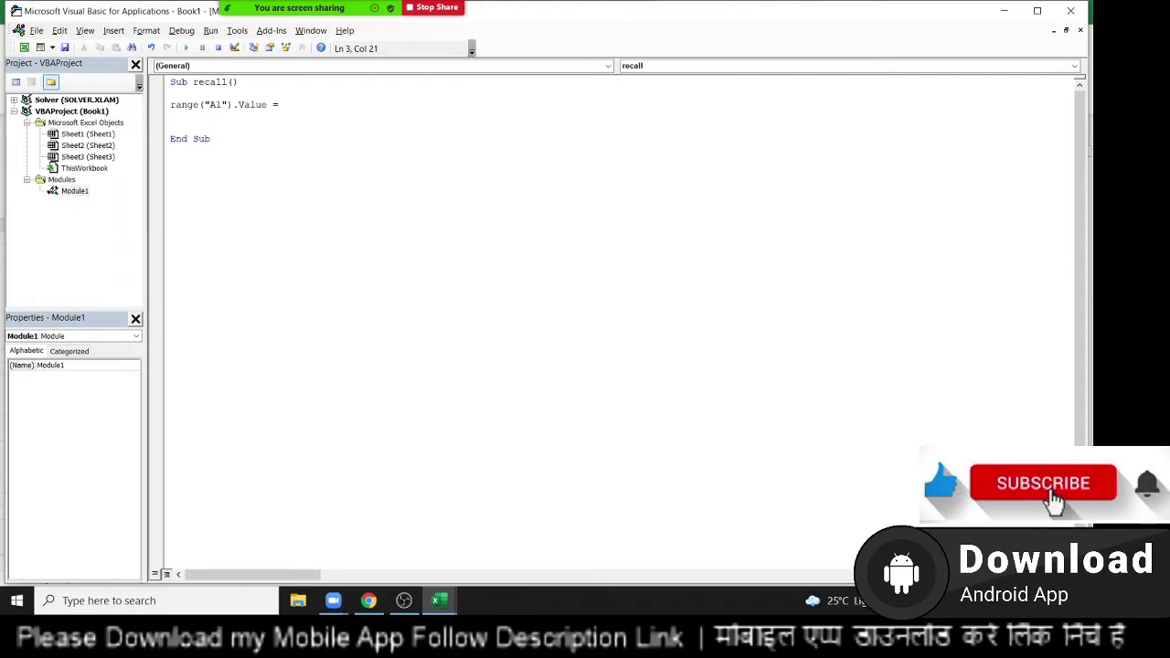
text(tim)
text(e)
key(Return)
key(Return)
Start Sub settime() with the line sr = Now + TimeValue("00:00:01")
click(171, 138)
key(Return)
key(Return)
text(su)
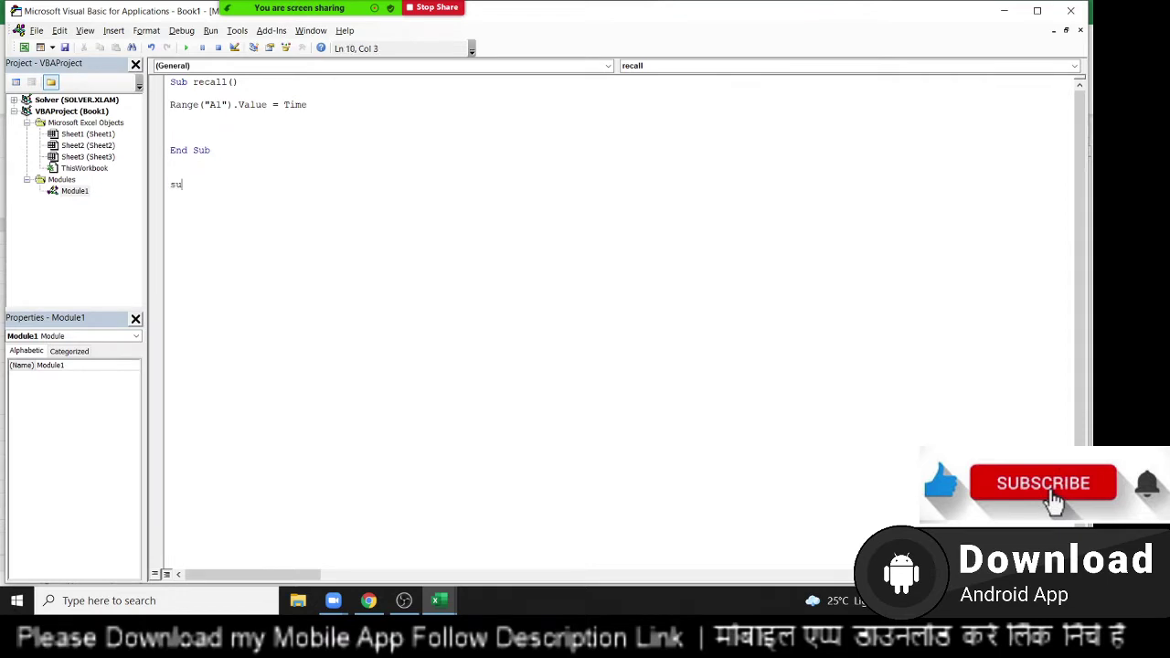
text(b se)
text(tt)
text(ime()
text())
key(Return)
key(Return)
key(Return)
key(Return)
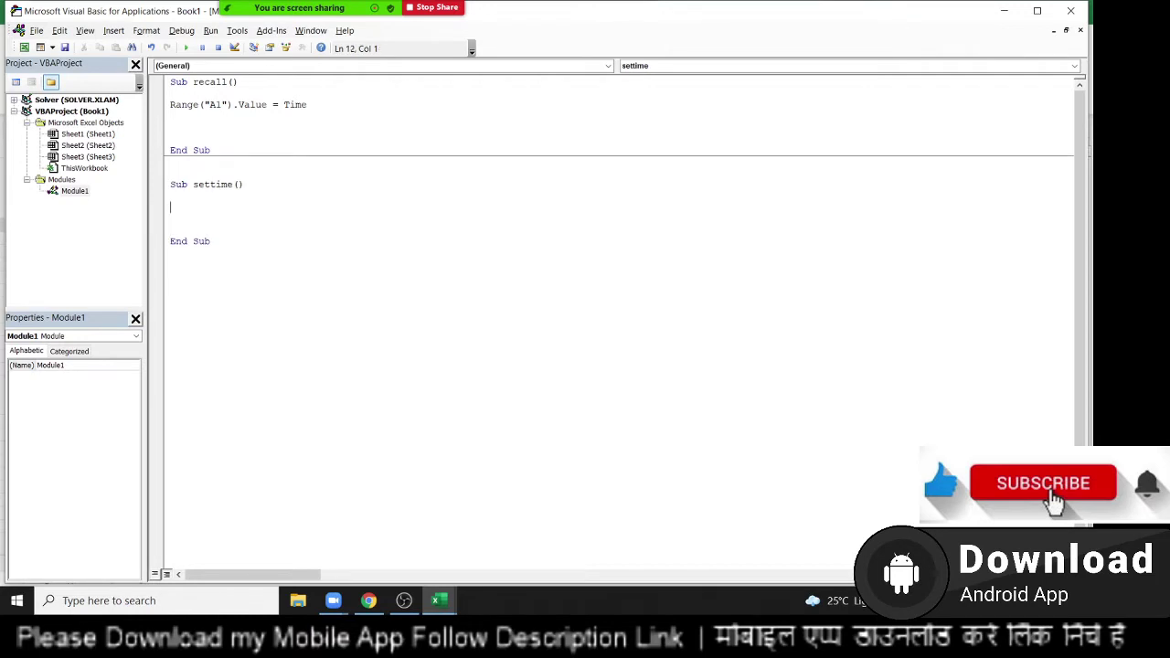
text(sr )
text(= now )
text(+ )
text(ti)
text(m)
text(ev)
text(alue)
text(()
text(")
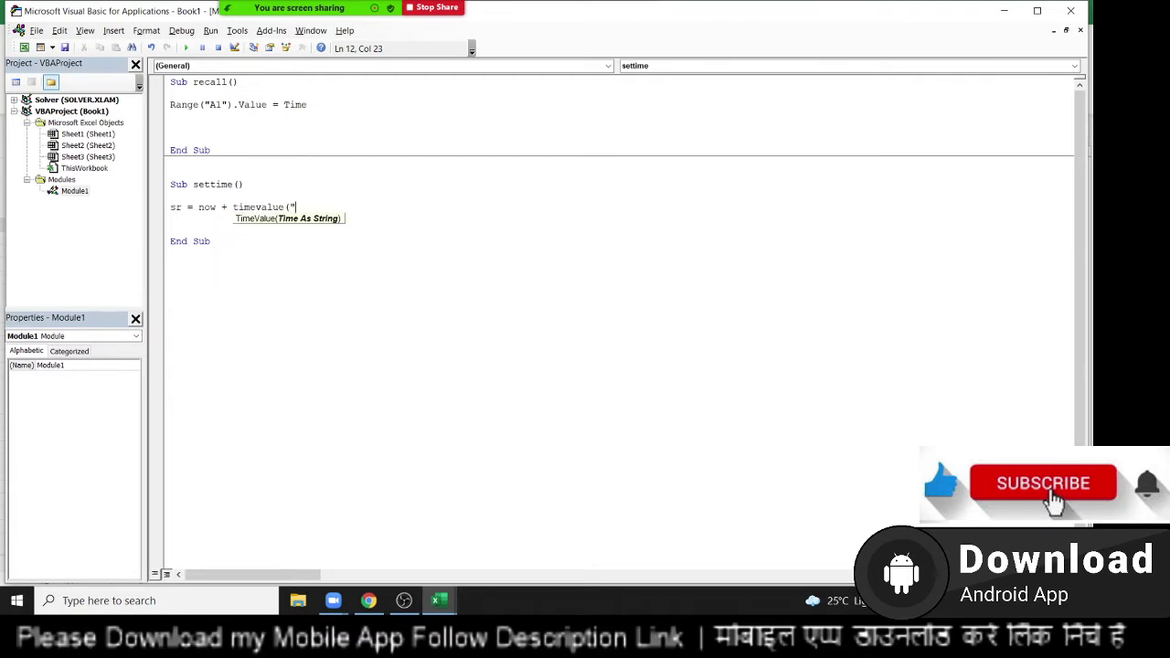
text(00:)
text(00:)
text(01"))
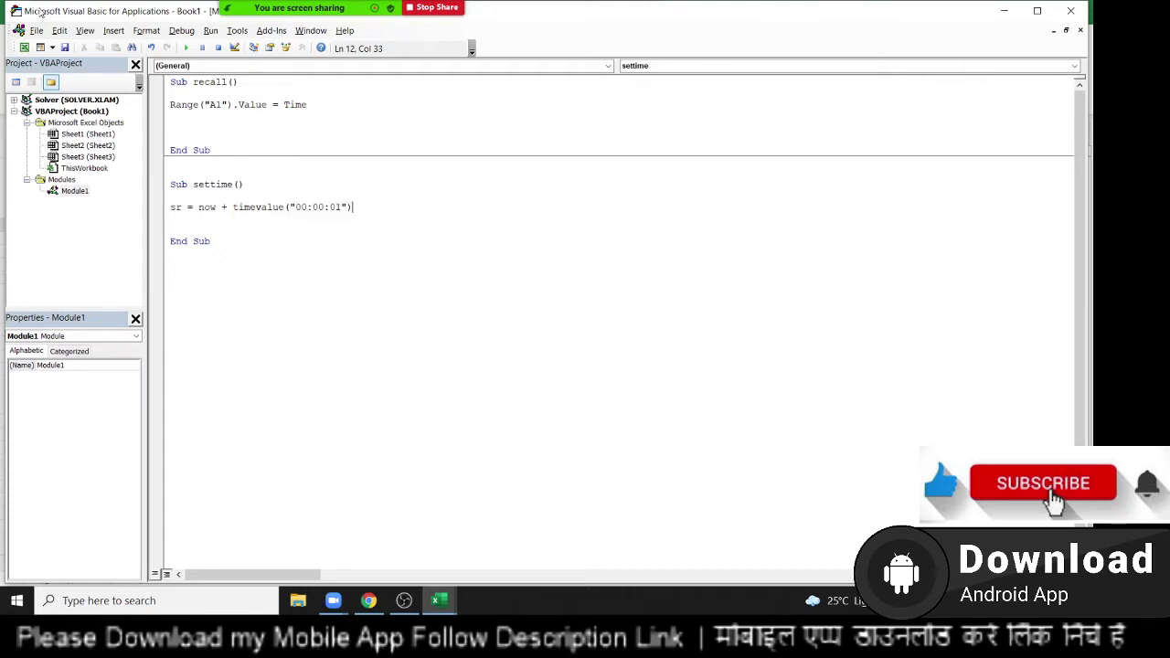
key(Return)
key(Return)
Add Application.OnTime sr, "recall" to settime and begin Sub stopt() below it
text(applica)
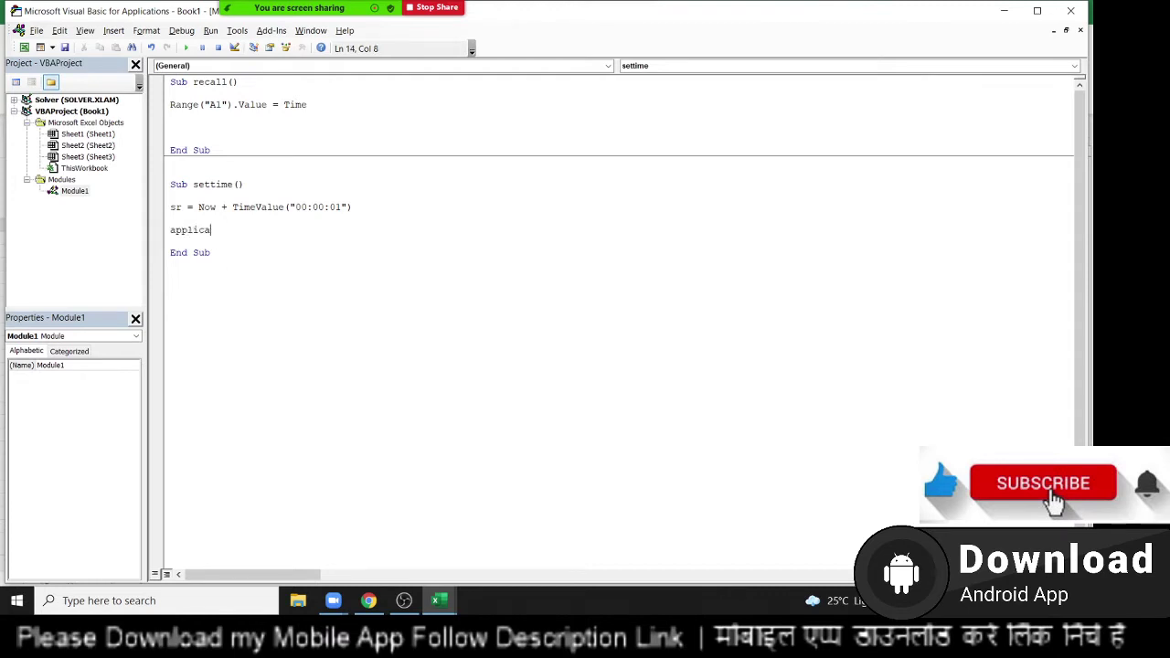
text(ti)
text(on)
text(.on)
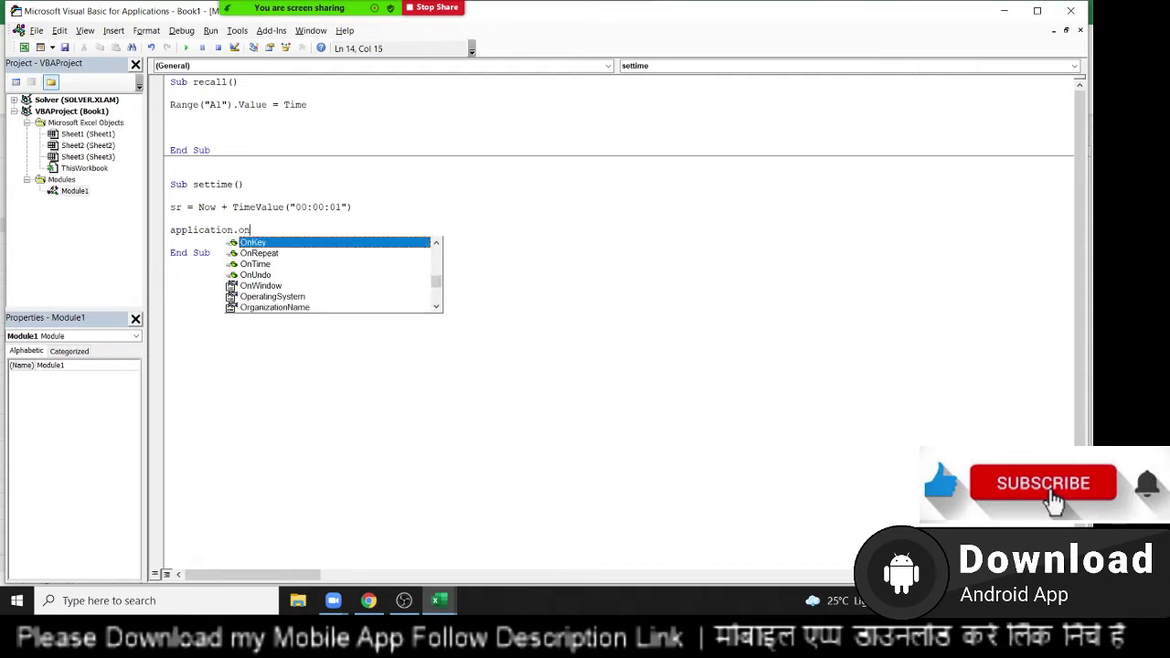
key(Down)
key(Down)
key(Tab)
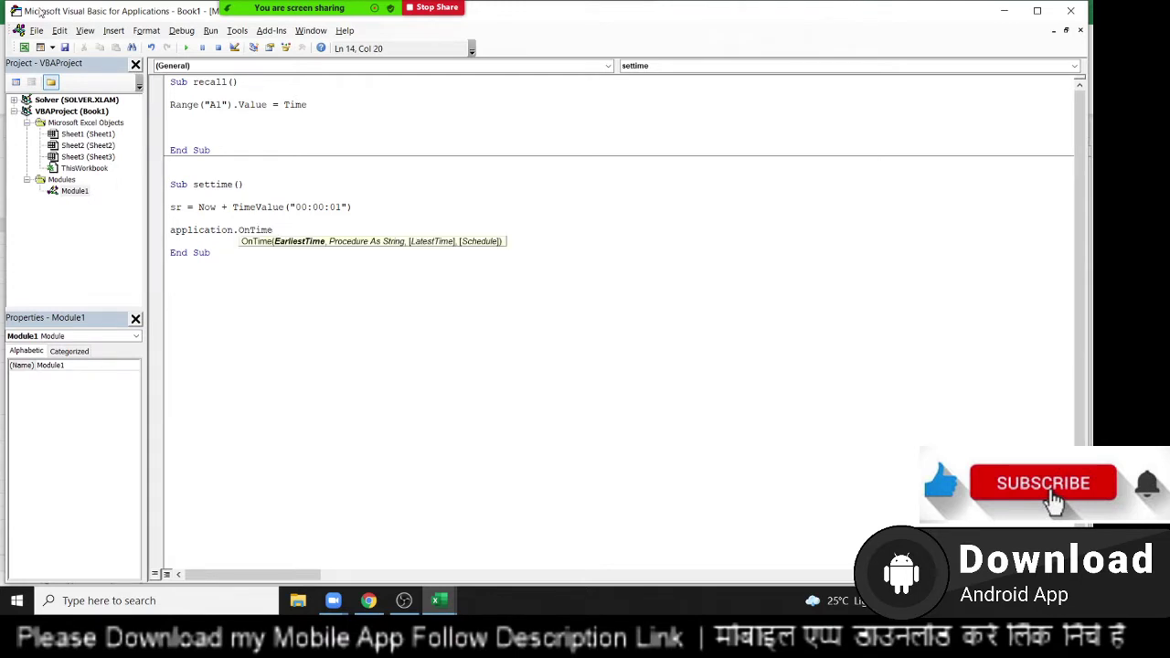
text(sr )
text(, )
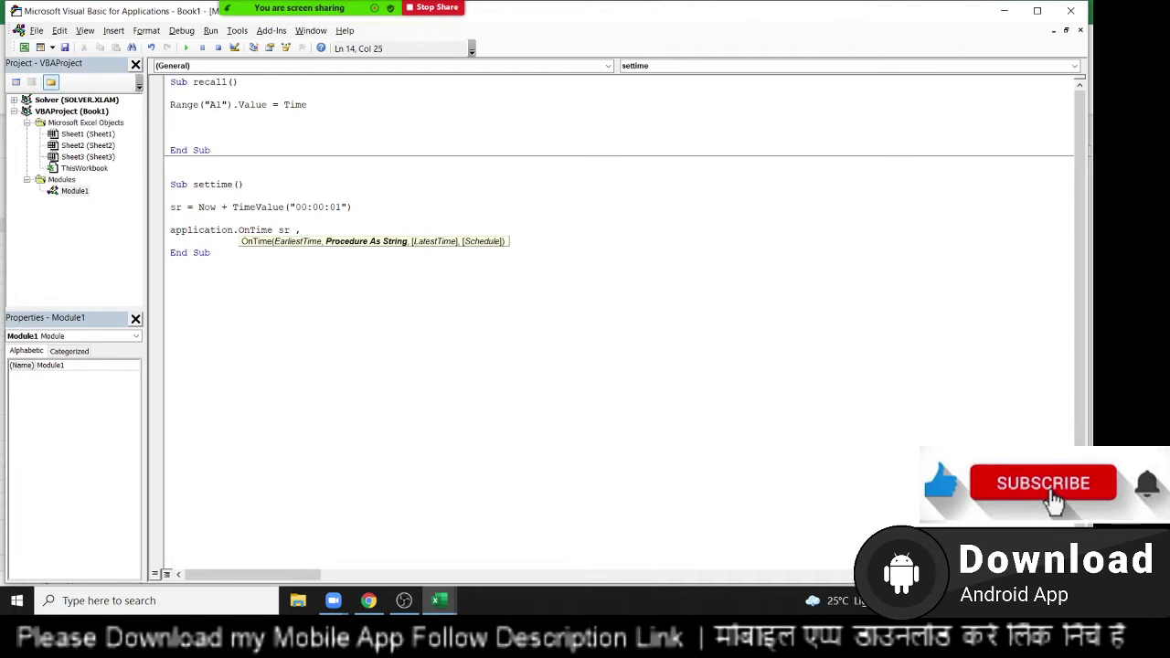
text(")
text(recall)
text(")
key(Down)
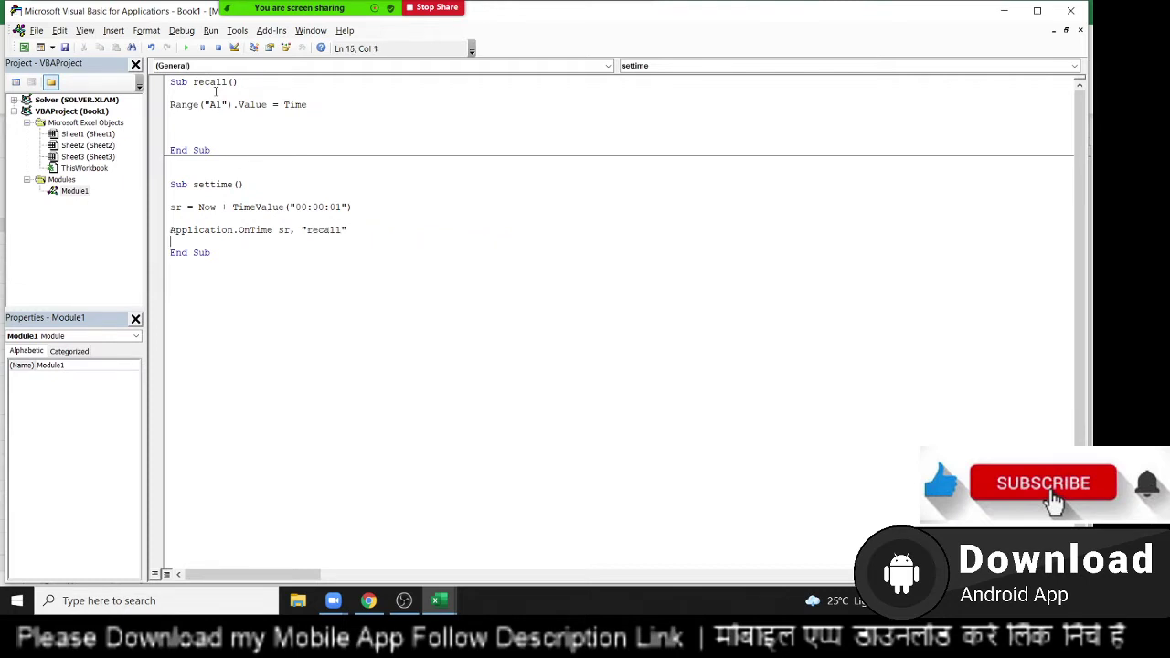
key(Return)
key(Down)
key(Down)
key(Down)
key(Down)
text(sub)
text(s)
text(top)
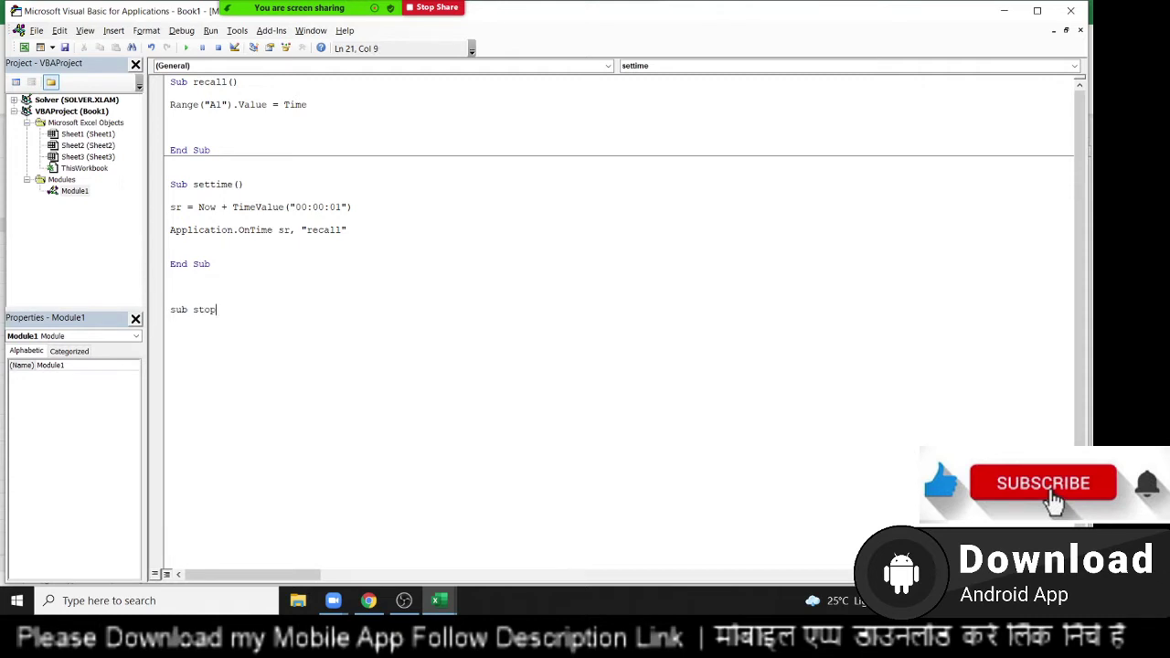
text(t())
Fill stopt with the copied sr offset line and Application.OnTime sr, "Recall", , False
key(Return)
key(Return)
key(Return)
key(Return)
key(Up)
key(Up)
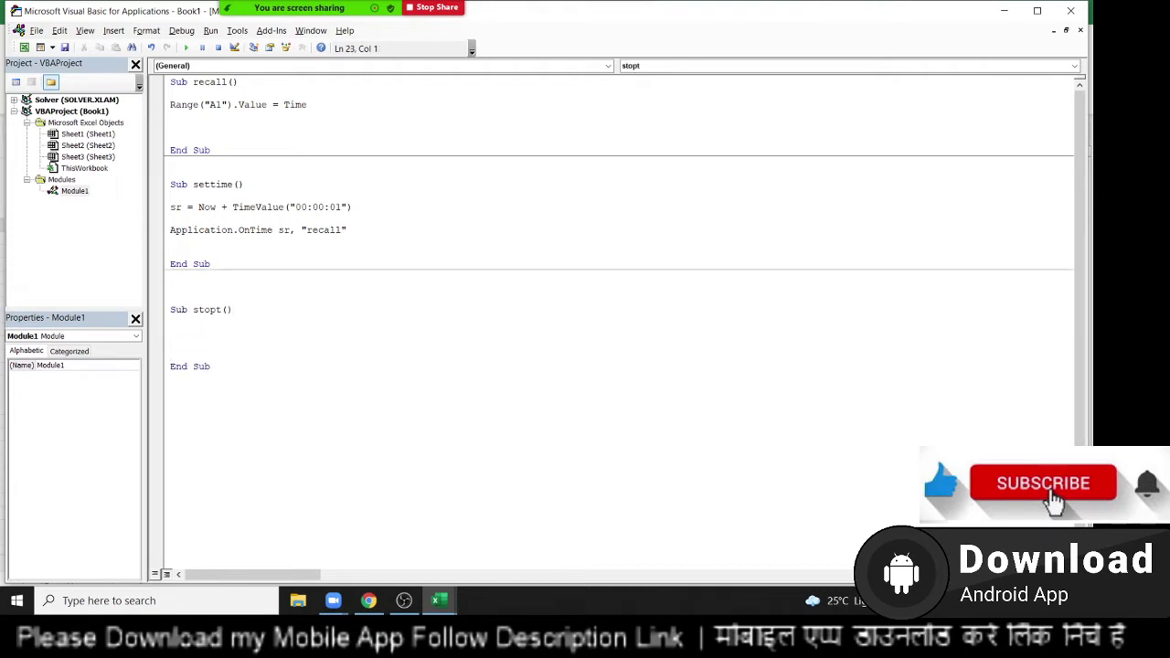
text(a)
key(BackSpace)
text(applicat)
text(ion.on)
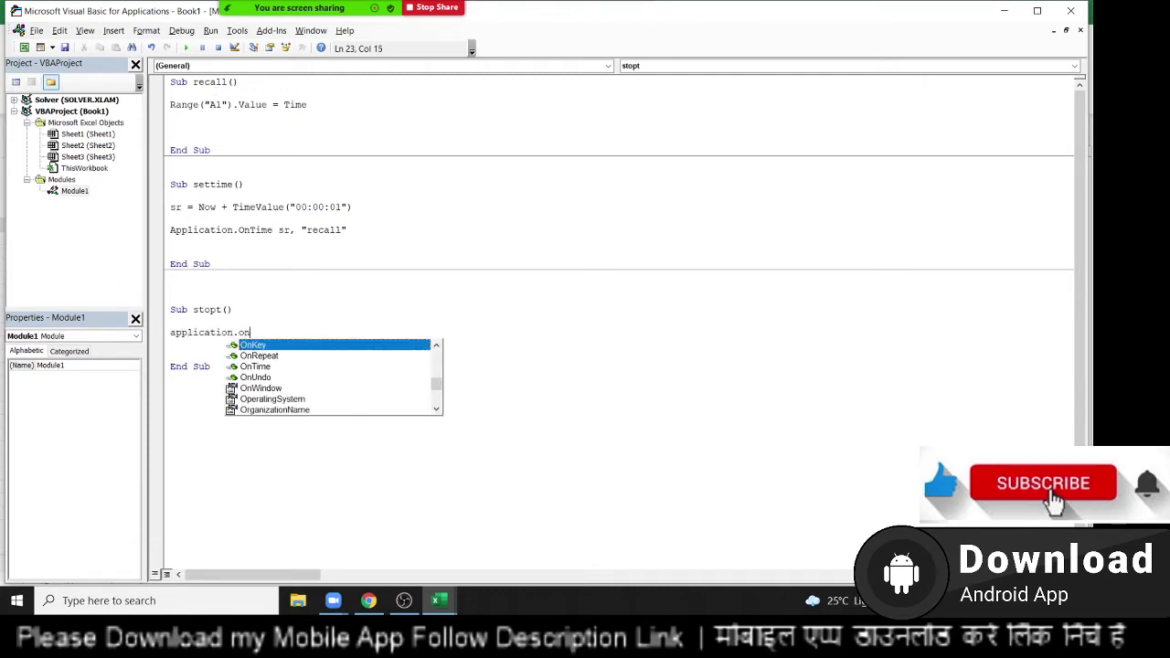
text(t)
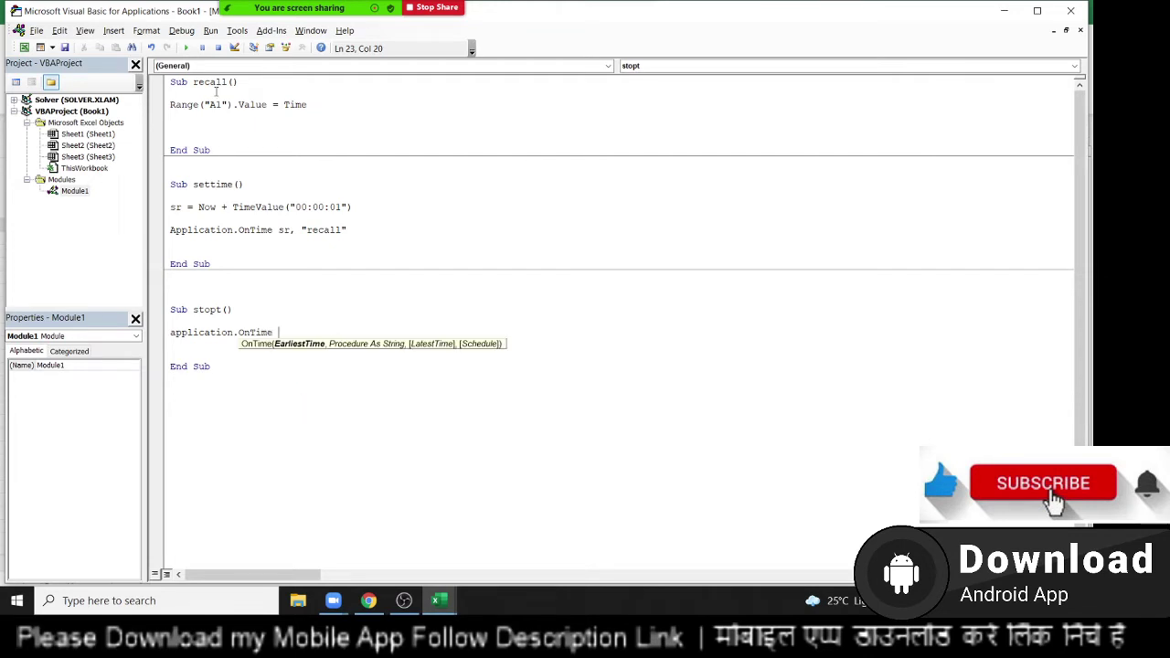
drag(170, 207, 358, 205)
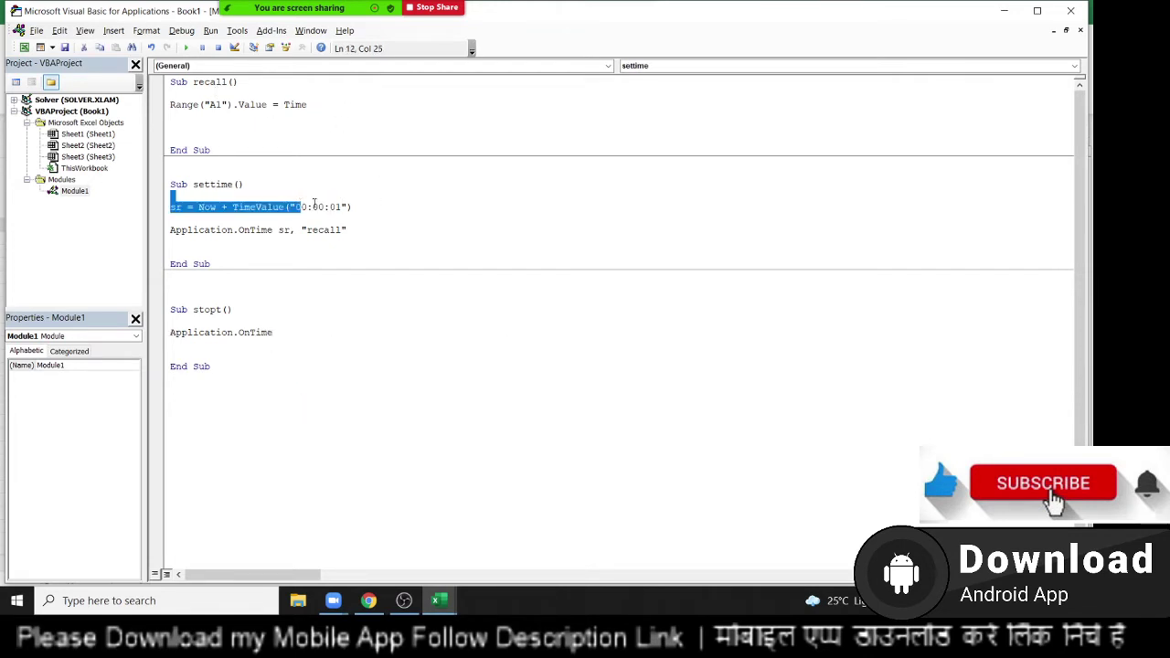
key(ctrl+c)
click(215, 321)
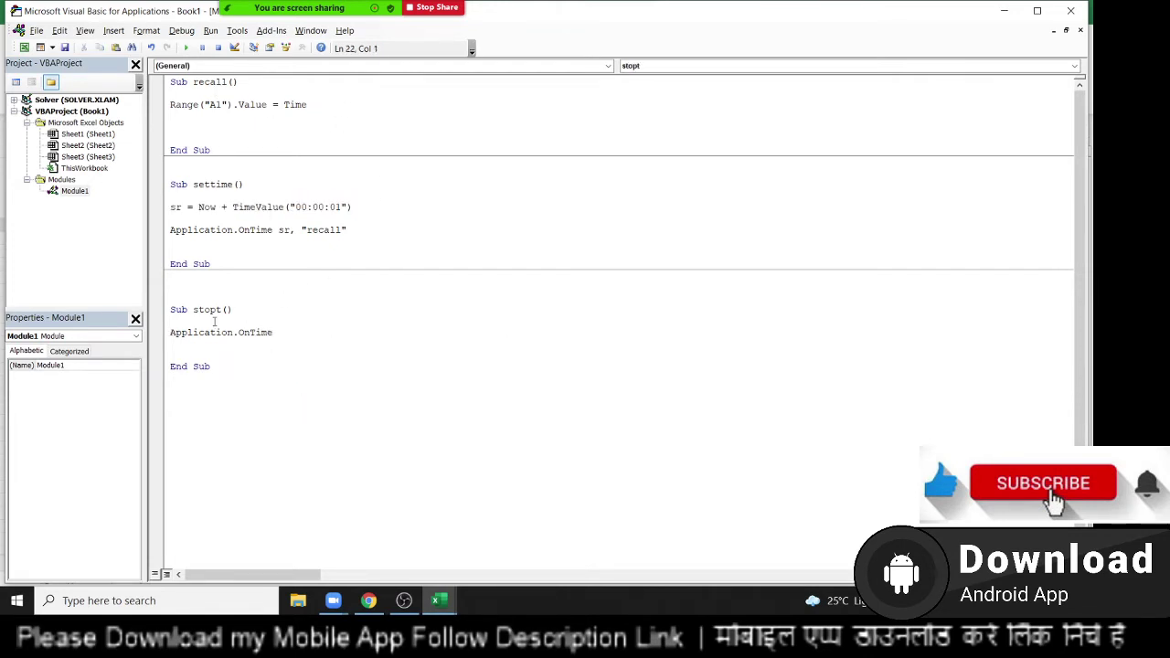
key(Return)
key(ctrl+v)
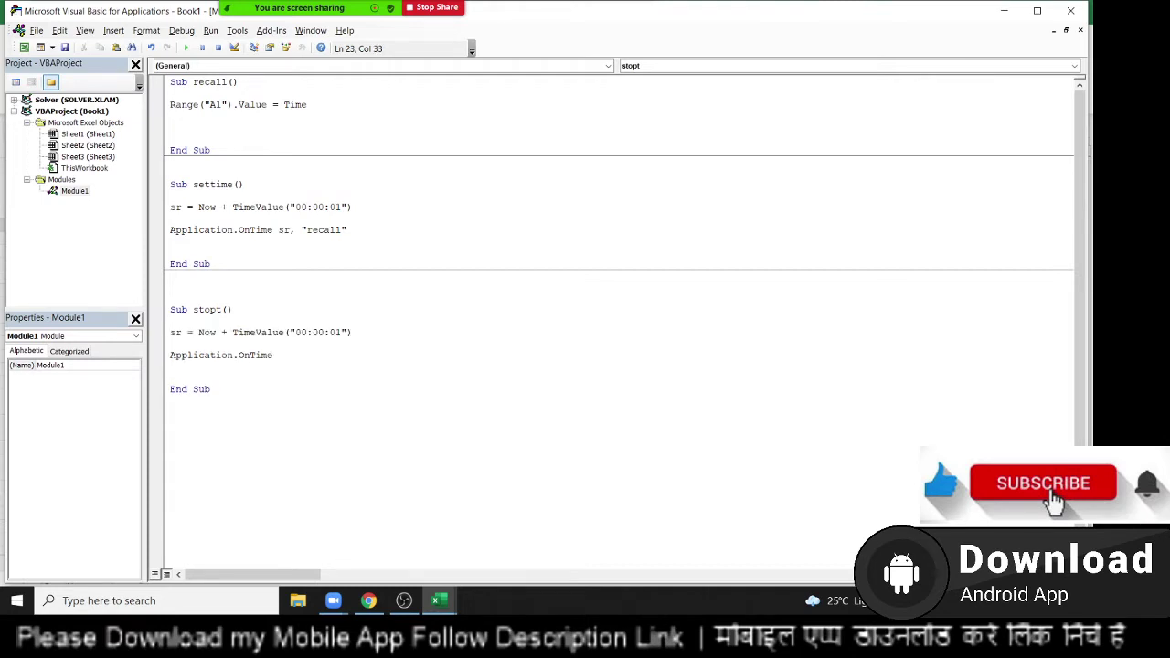
click(295, 356)
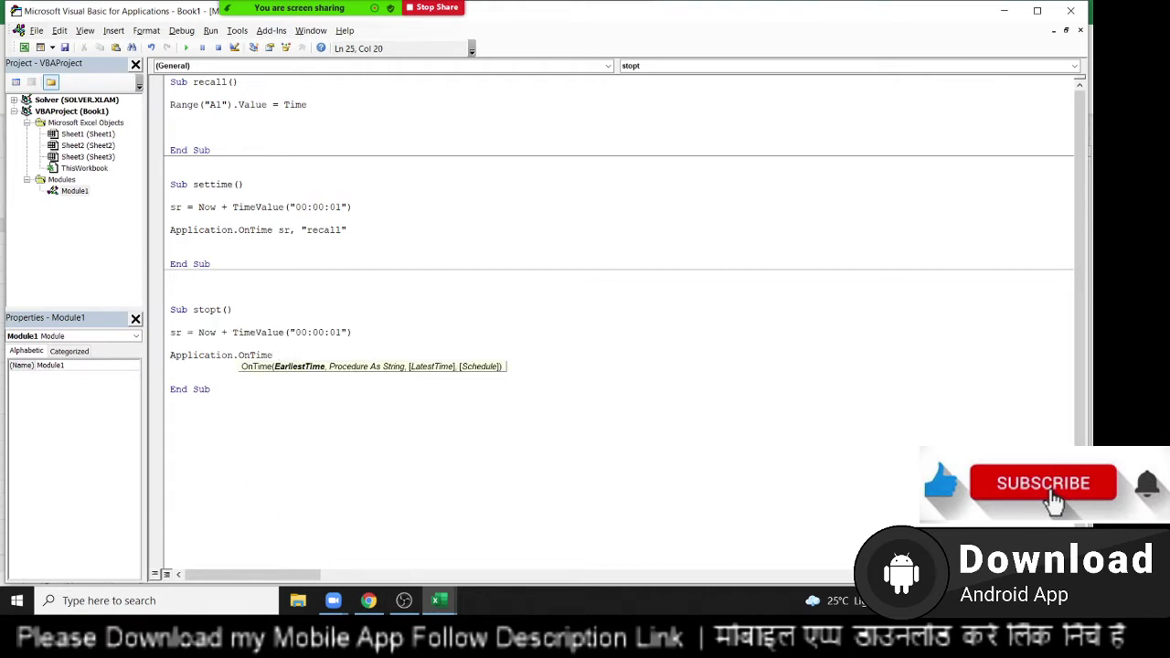
text(sr,)
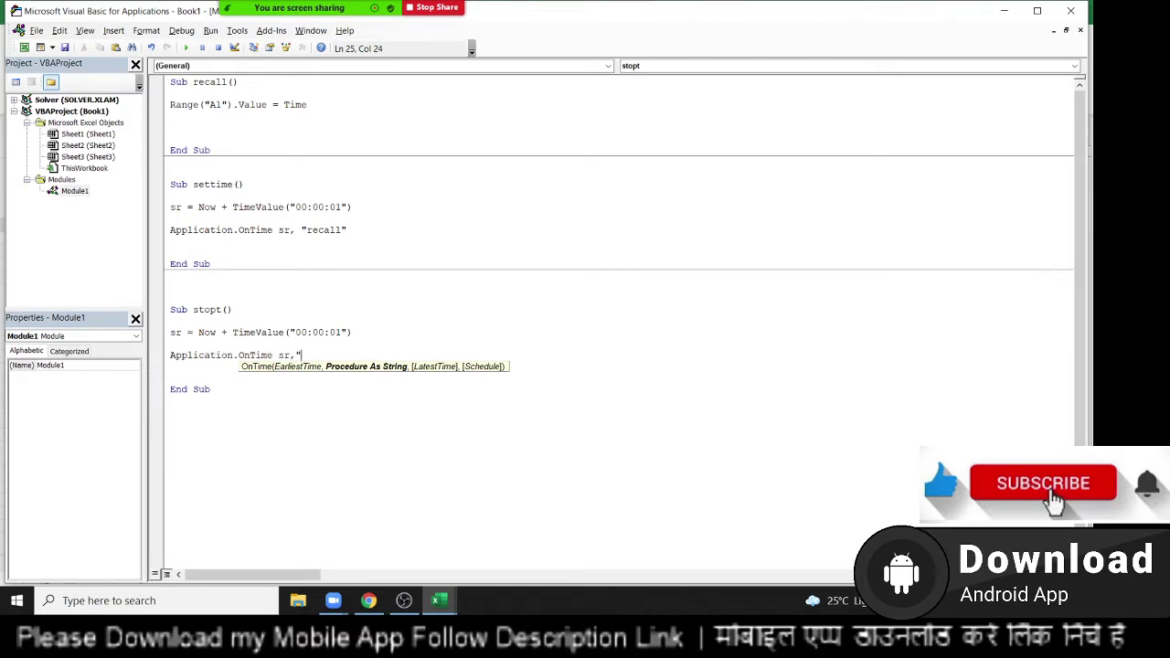
text("Recall)
text(,)
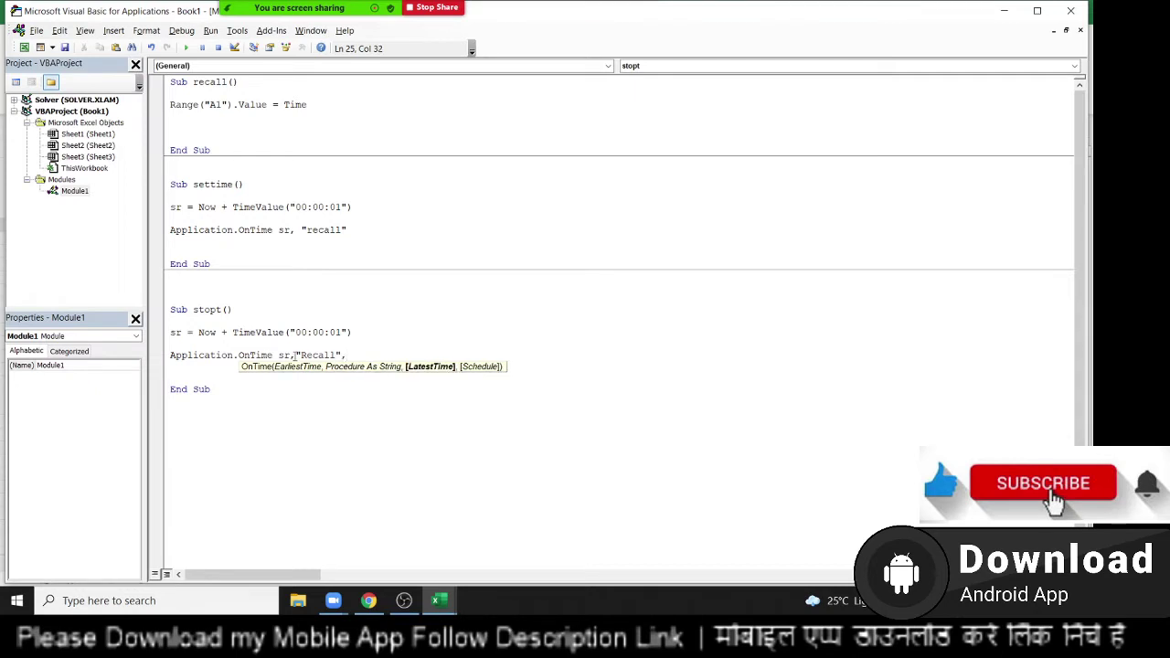
text(,)
text(false)
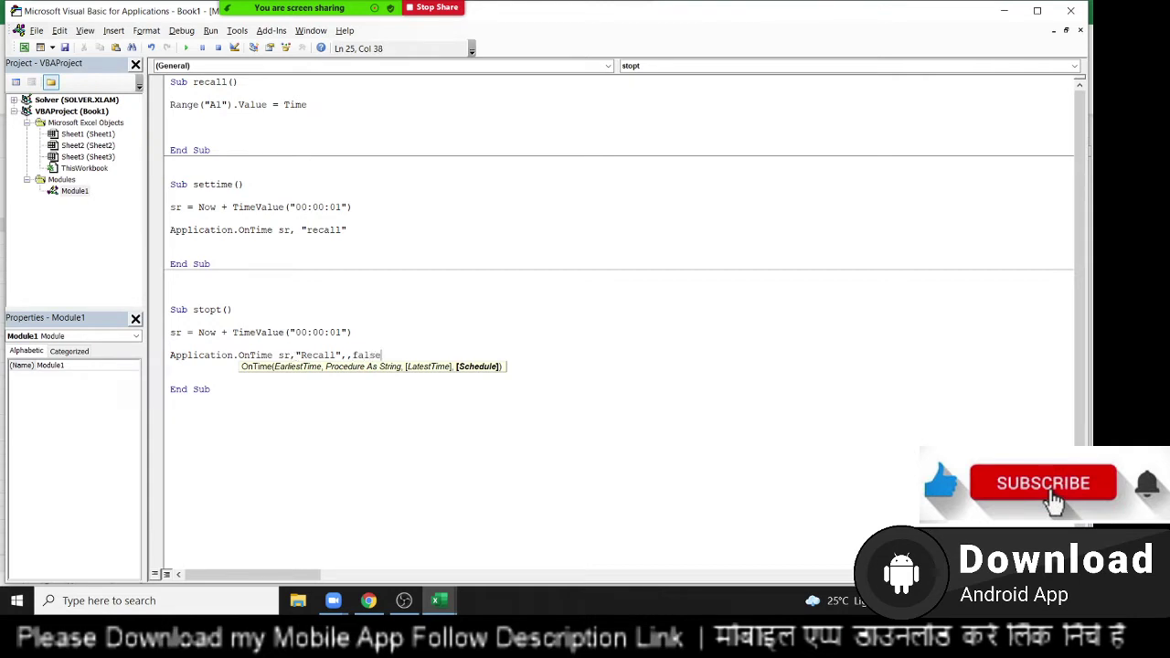
Insert On Error Resume Next at the top of the stopt macro
key(Up)
key(Up)
key(Up)
key(Return)
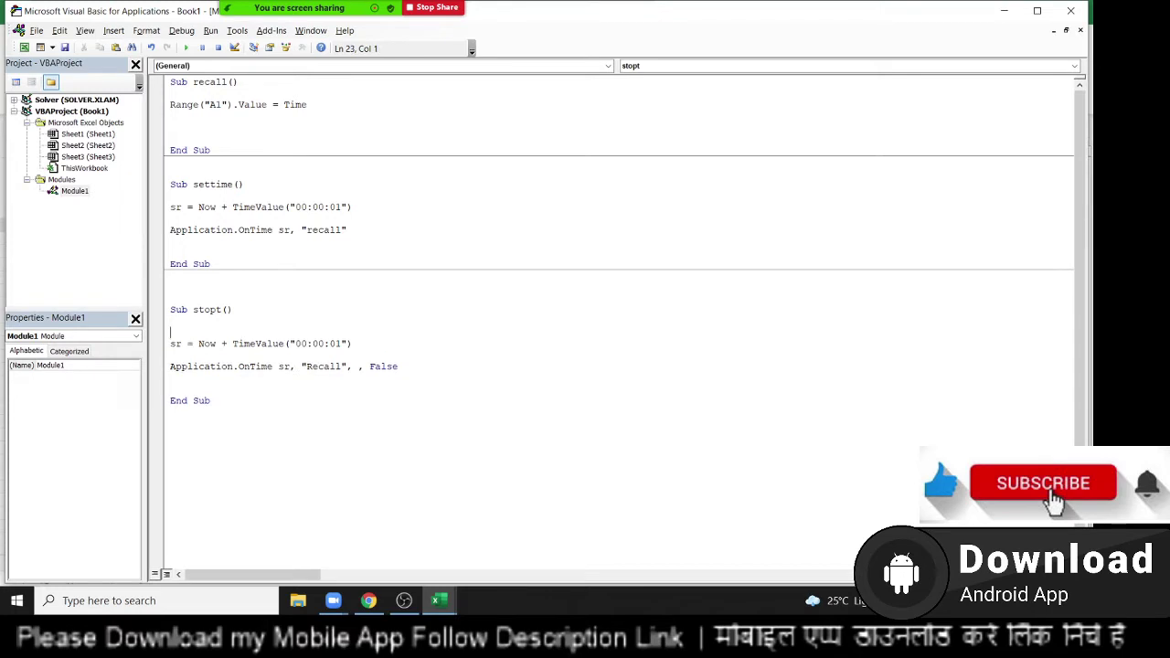
text(on )
text(error)
text( res)
text(ul)
key(BackSpace)
text(me ne)
text(xt)
key(Return)
click(286, 344)
click(171, 388)
click(170, 355)
Back in Excel, add a form button under the clock linked to the settime macro
key(alt+F11)
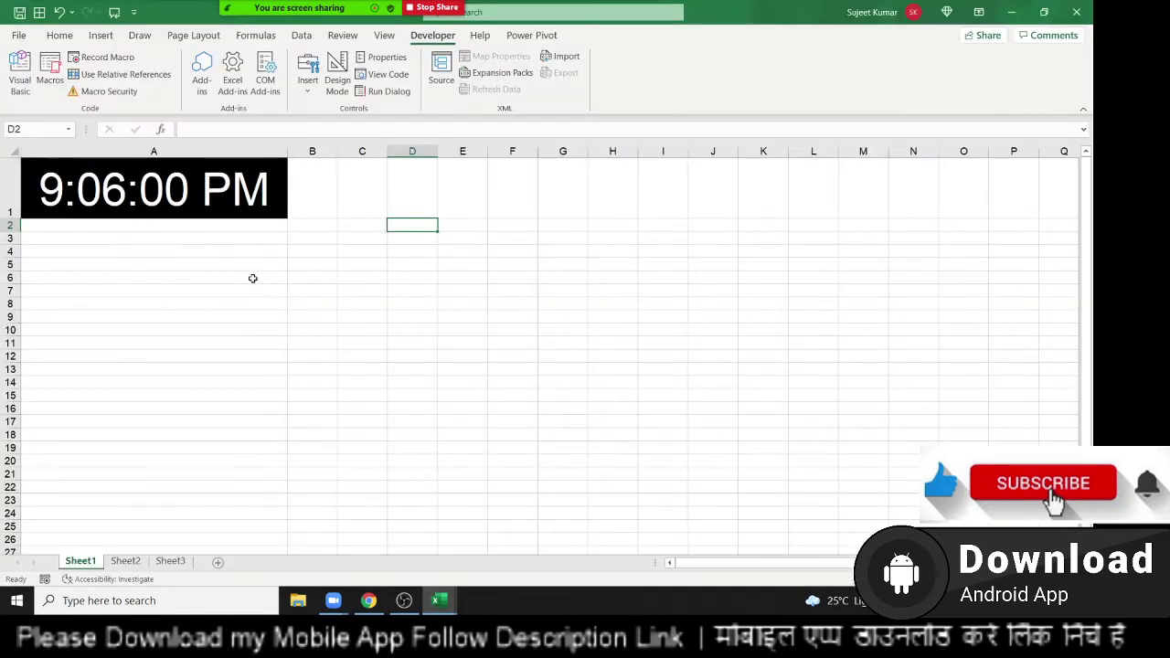
click(307, 82)
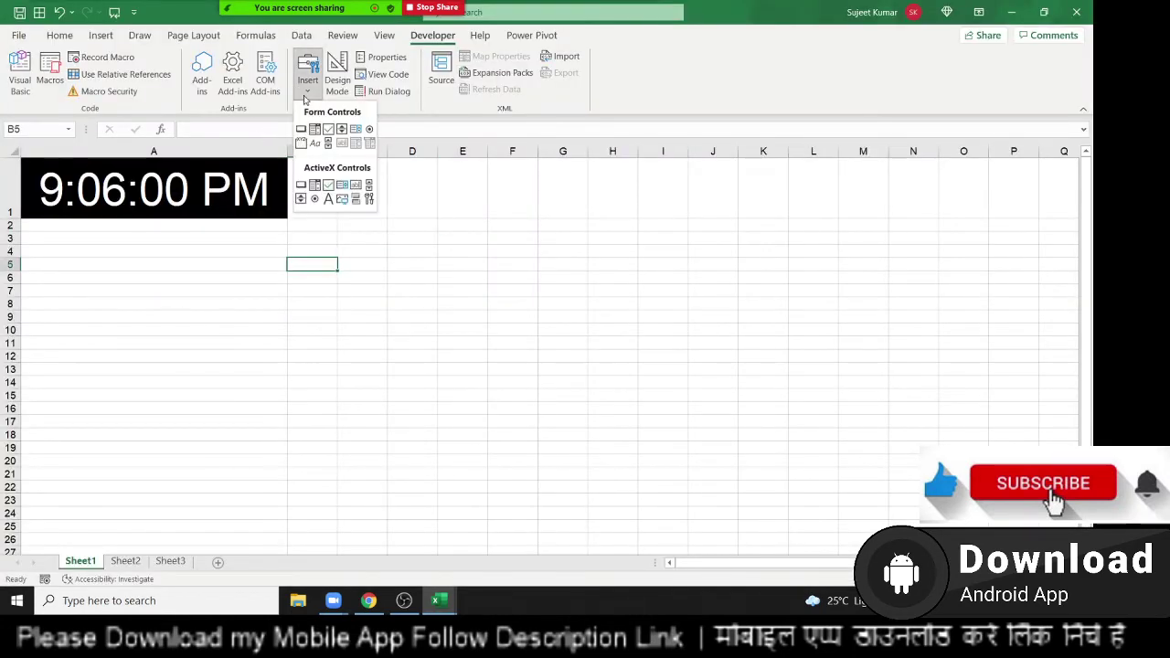
click(304, 135)
drag(97, 236, 204, 270)
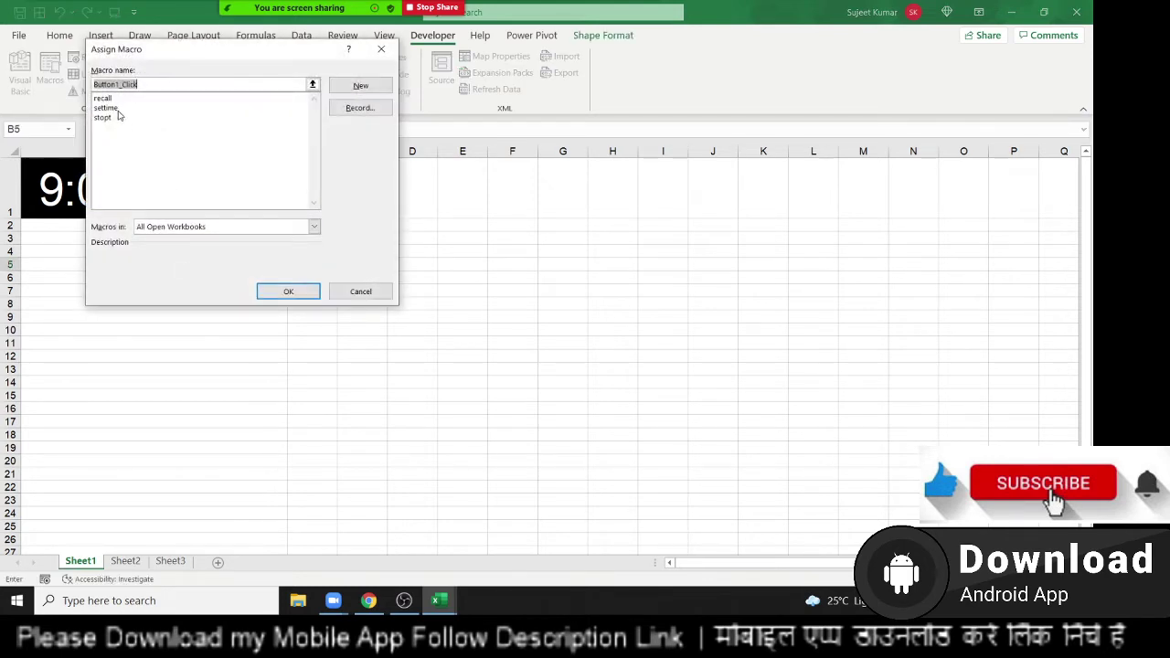
click(115, 110)
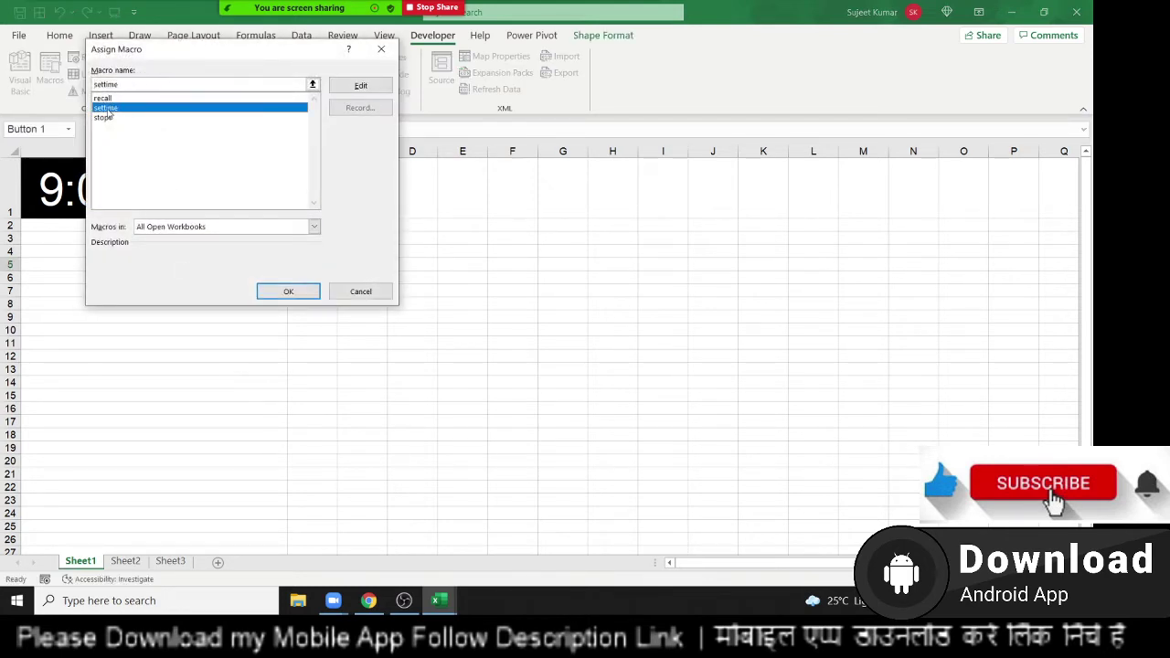
click(283, 300)
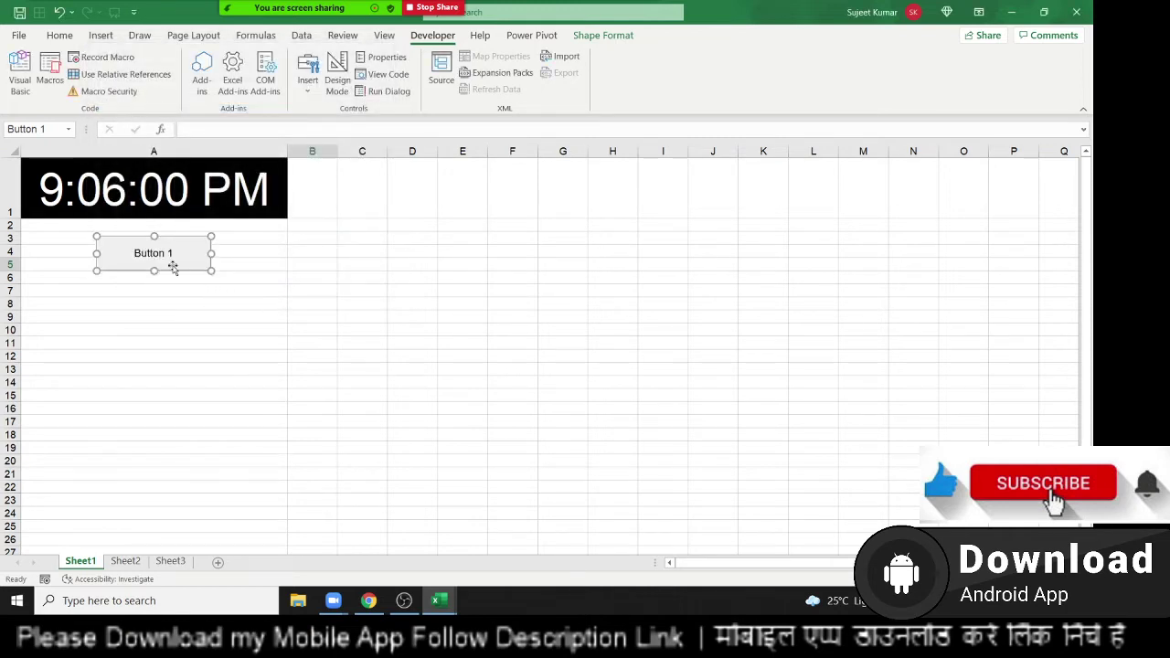
drag(174, 270, 115, 259)
Caption the first button Start
click(114, 244)
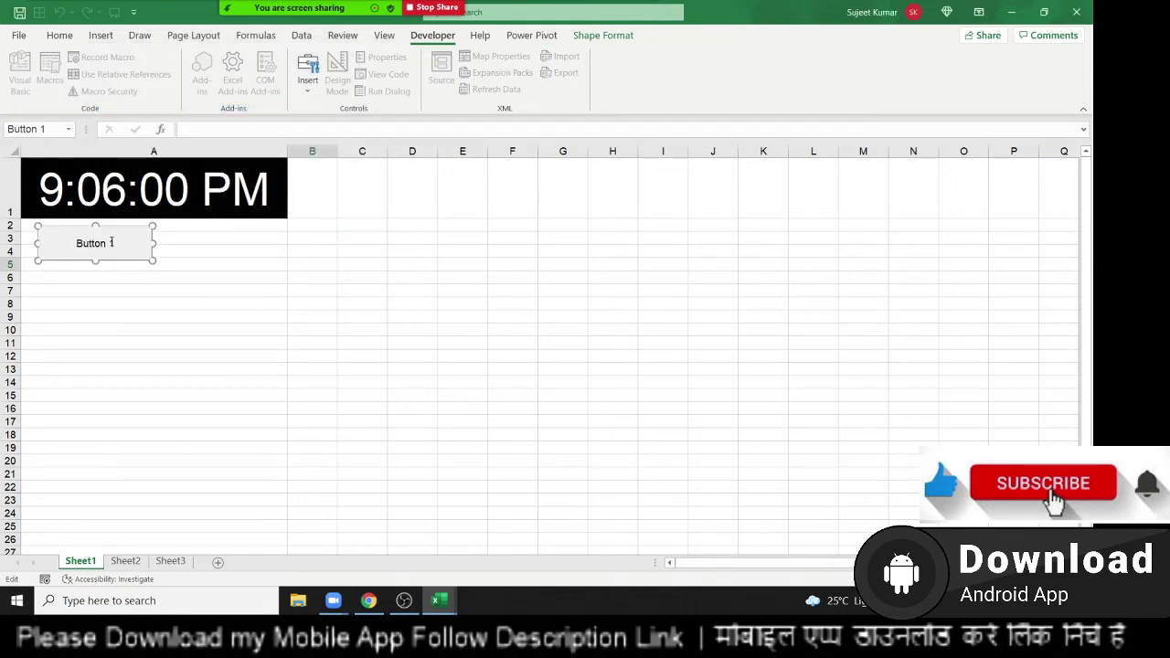
key(BackSpace)
key(BackSpace)
key(BackSpace)
key(BackSpace)
key(BackSpace)
key(BackSpace)
key(BackSpace)
key(BackSpace)
text(s)
text(TART)
key(BackSpace)
key(BackSpace)
key(BackSpace)
key(BackSpace)
key(BackSpace)
text(Star)
text(t)
click(159, 267)
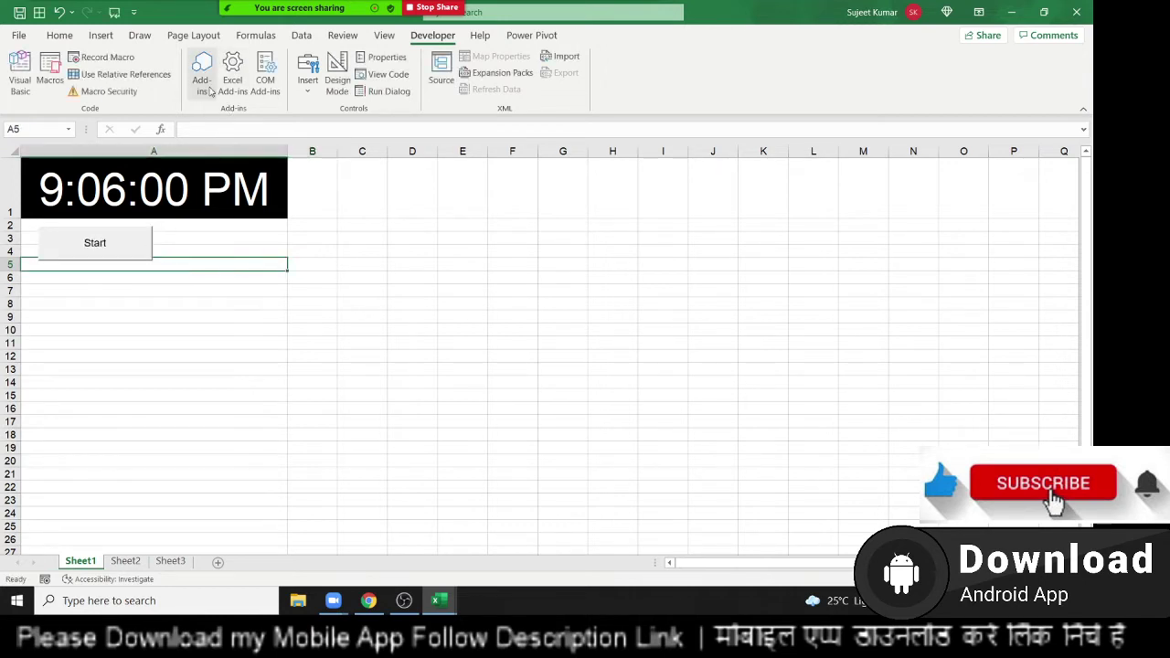
Add a second button beside Start linked to stopt and captioned Stop
click(308, 75)
click(301, 131)
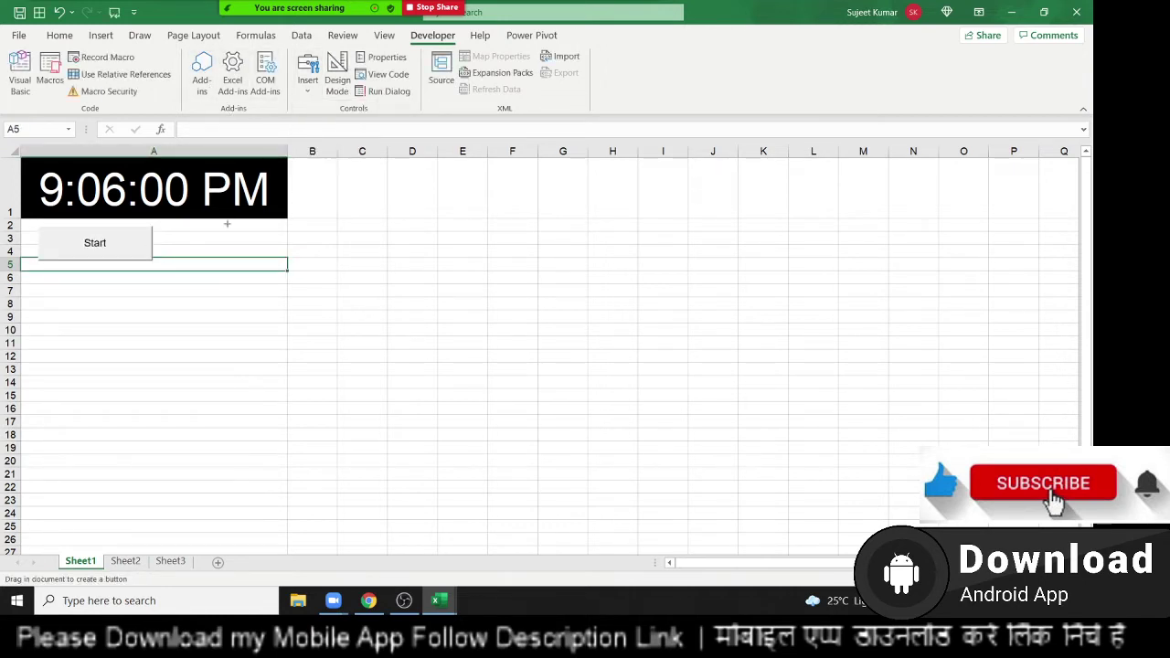
drag(203, 226, 289, 265)
click(108, 118)
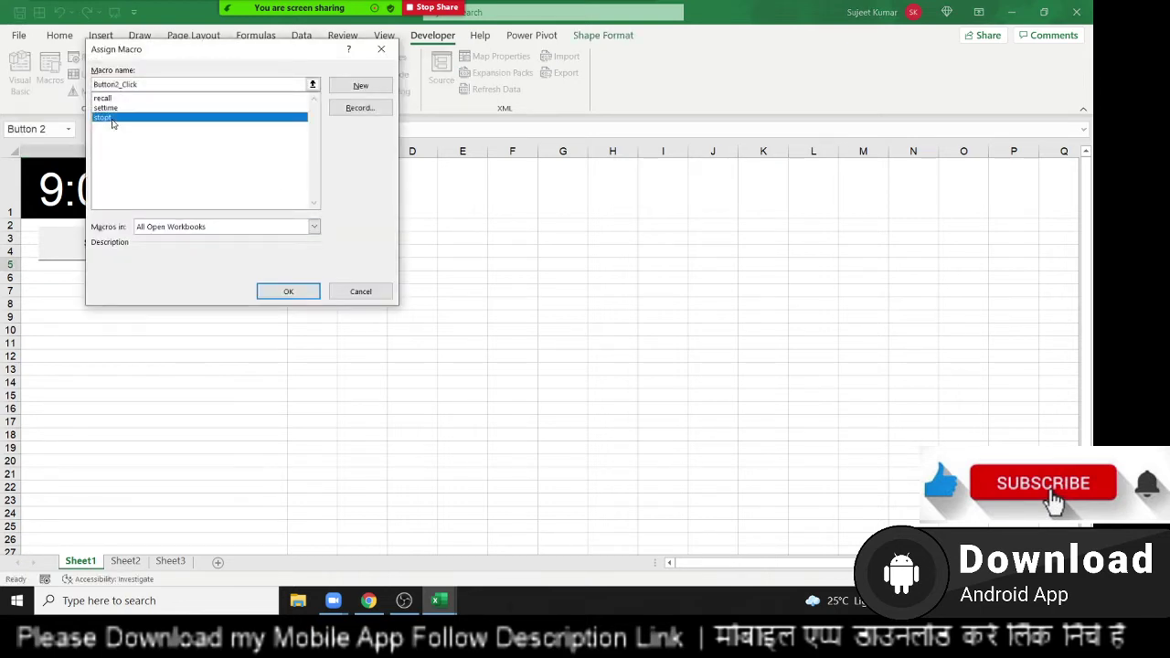
click(306, 291)
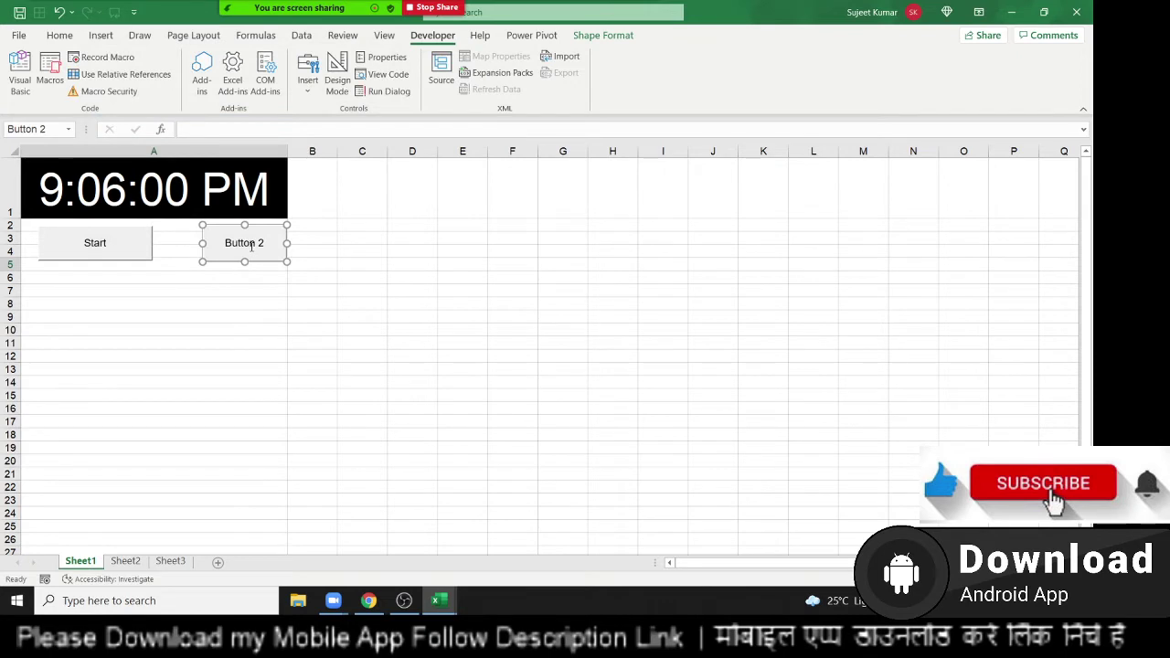
click(258, 256)
key(ctrl+a)
key(BackSpace)
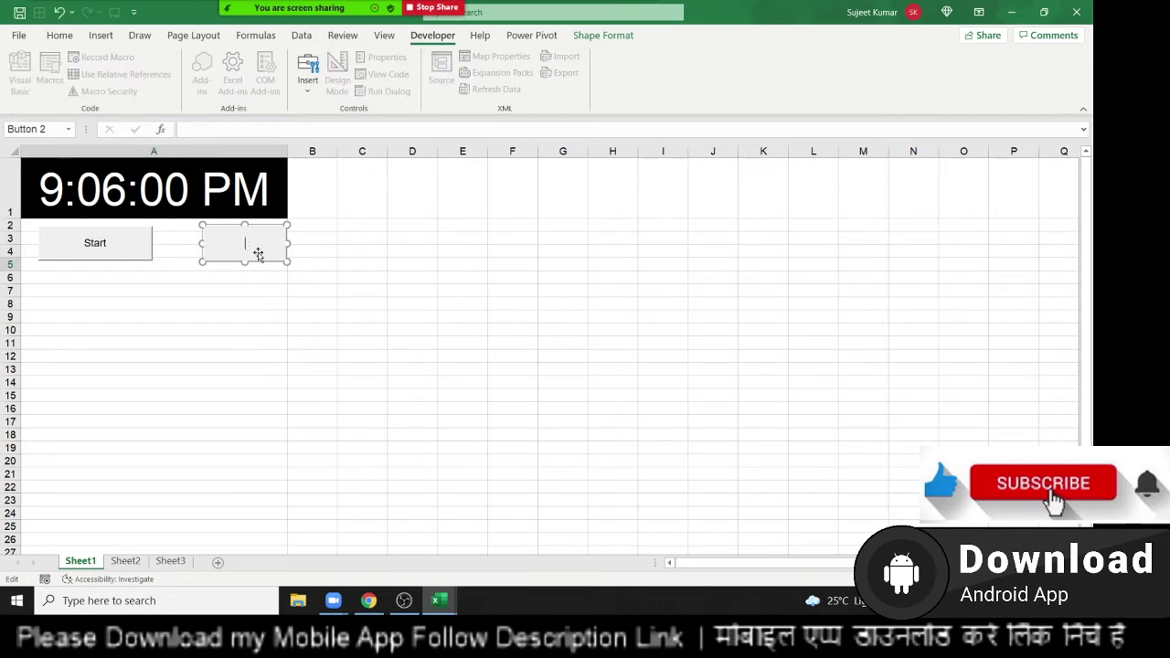
text(Sto)
text(p)
click(252, 274)
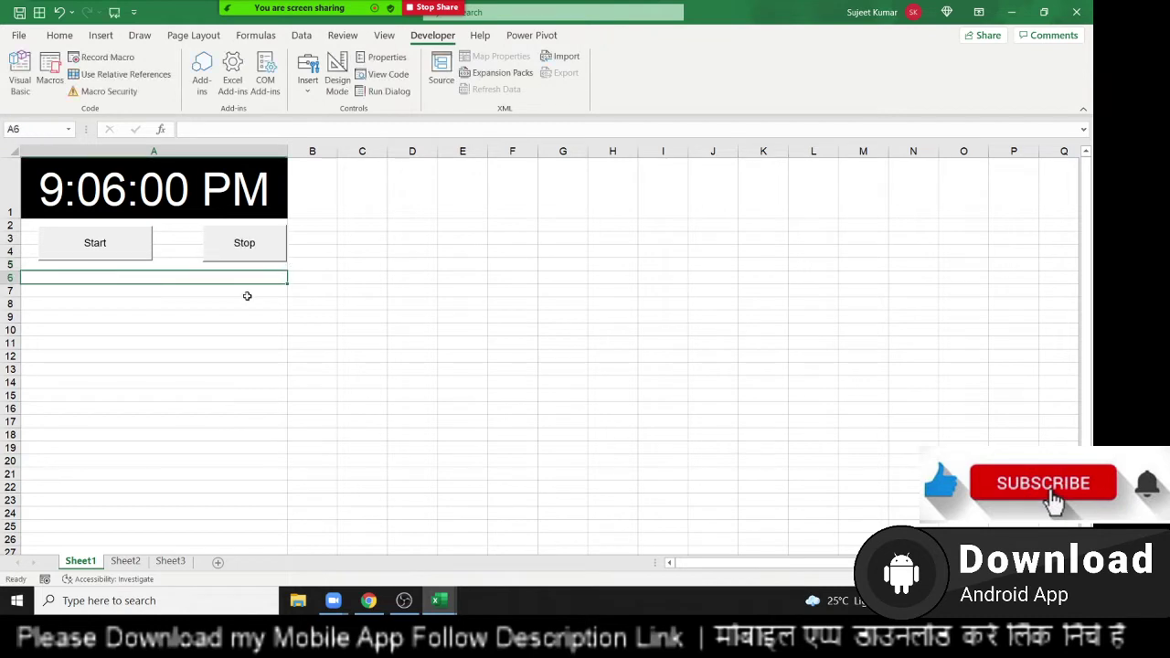
Test the Start and Stop buttons, updating the clock to 9:11:34 PM
click(95, 249)
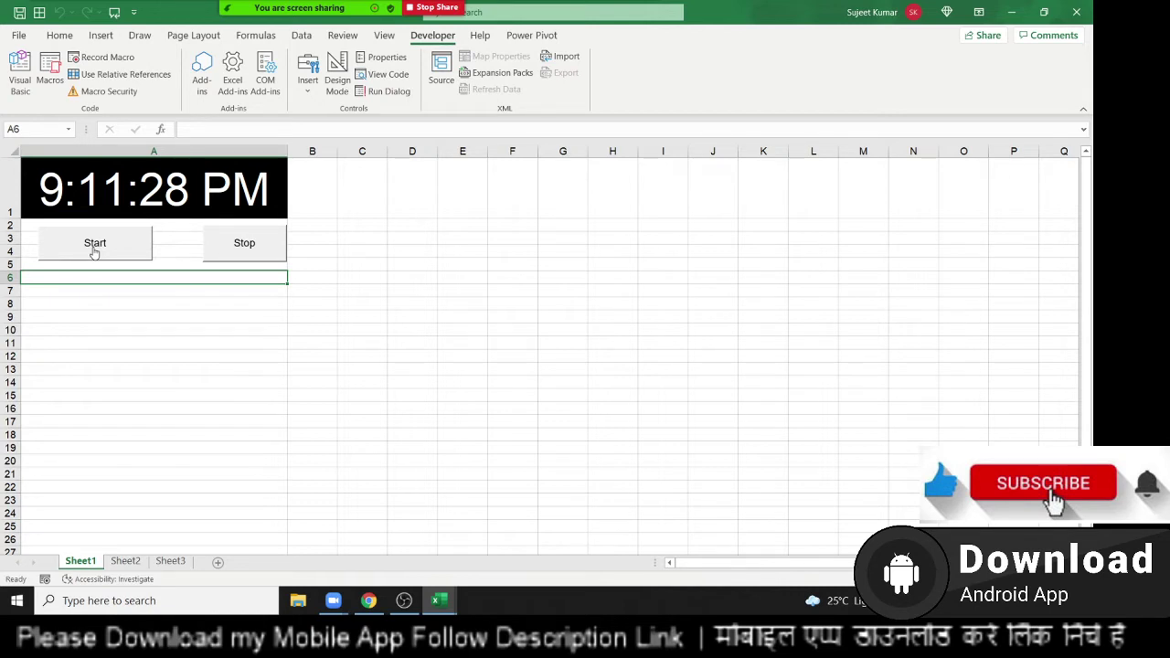
click(94, 248)
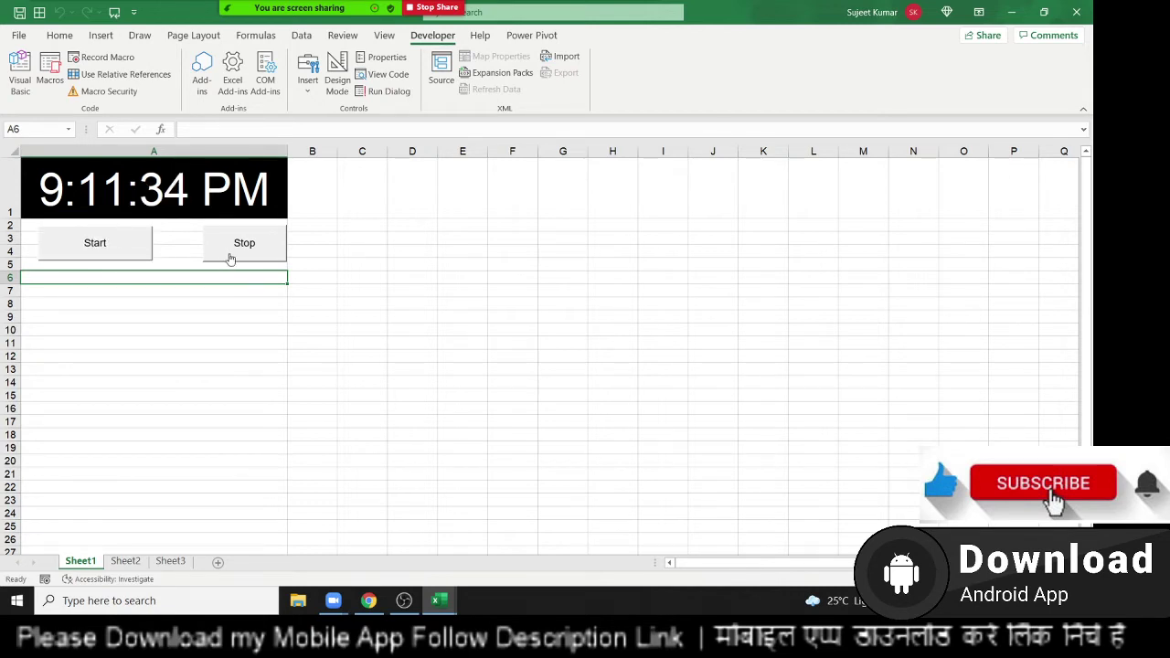
click(232, 256)
click(230, 294)
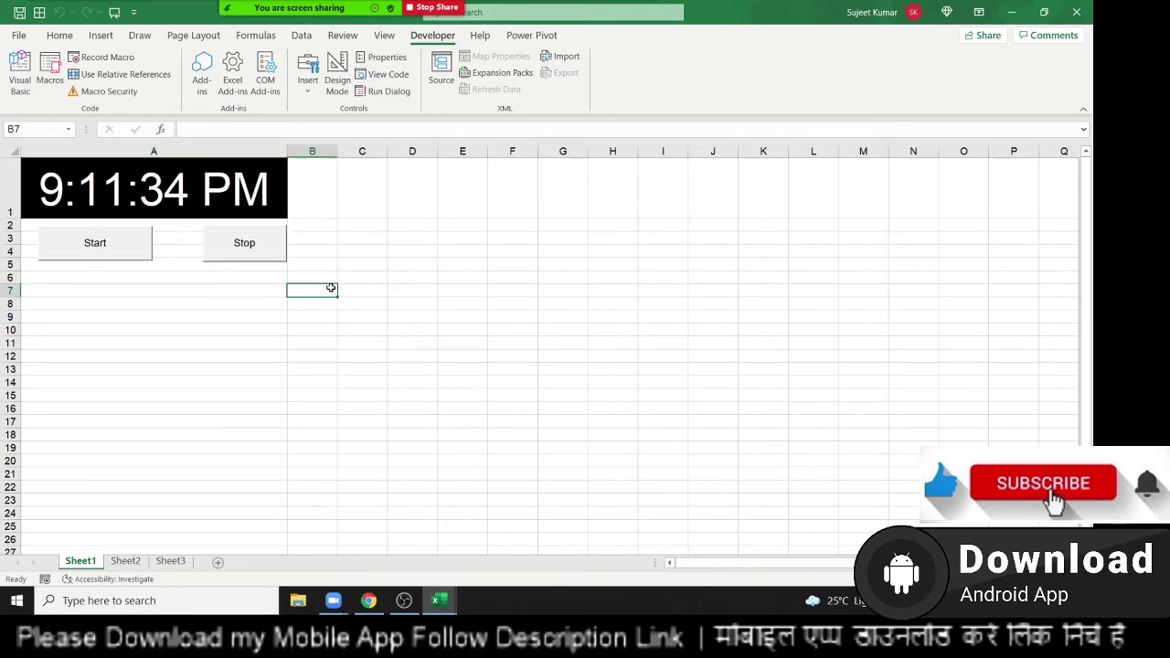
Add a settime call inside the recall macro so the clock keeps updating
key(alt+F11)
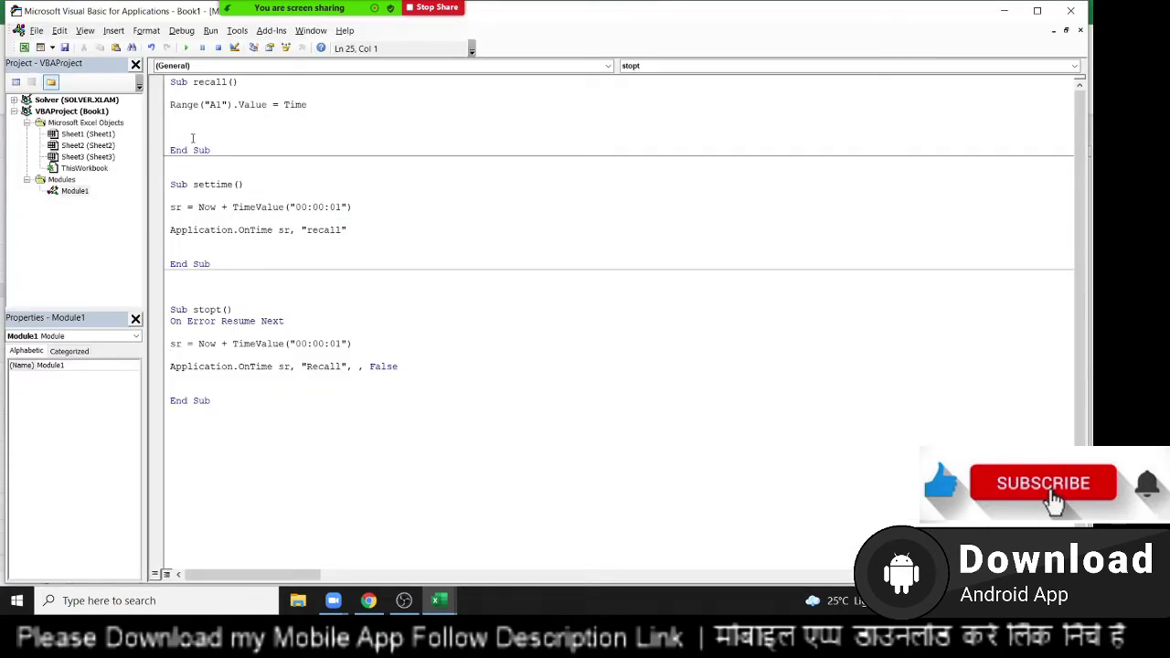
click(190, 133)
text(set)
text(time)
double_click(231, 185)
click(229, 218)
key(alt+F11)
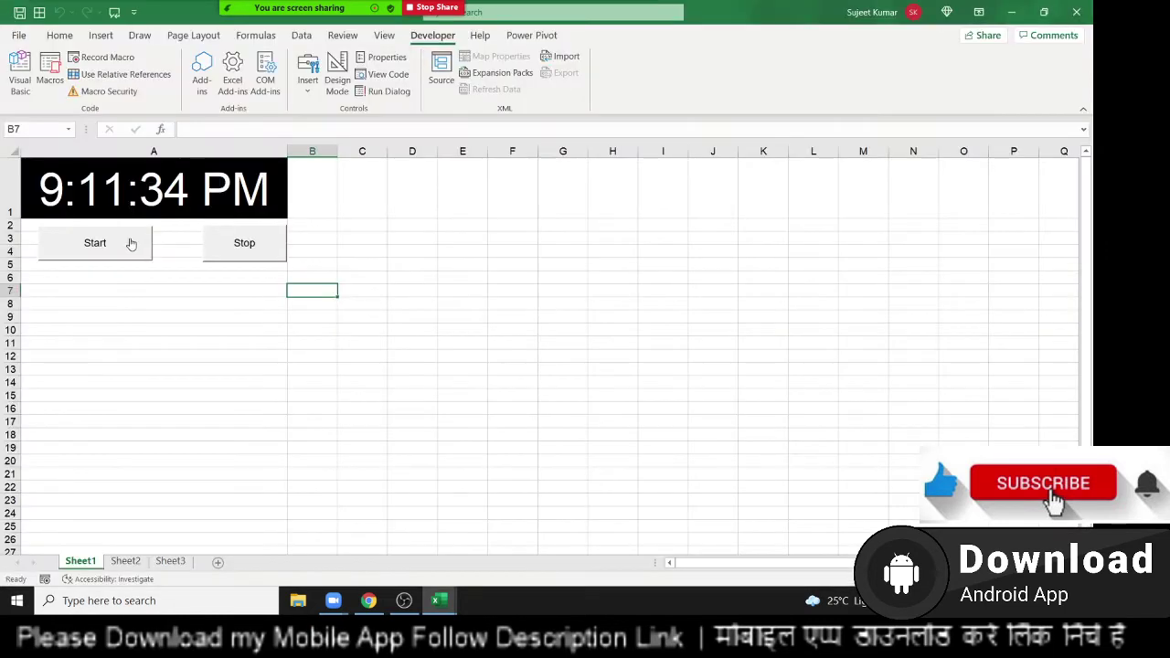
Run the clock with Start, then stop it at 9:12:26 PM
click(131, 243)
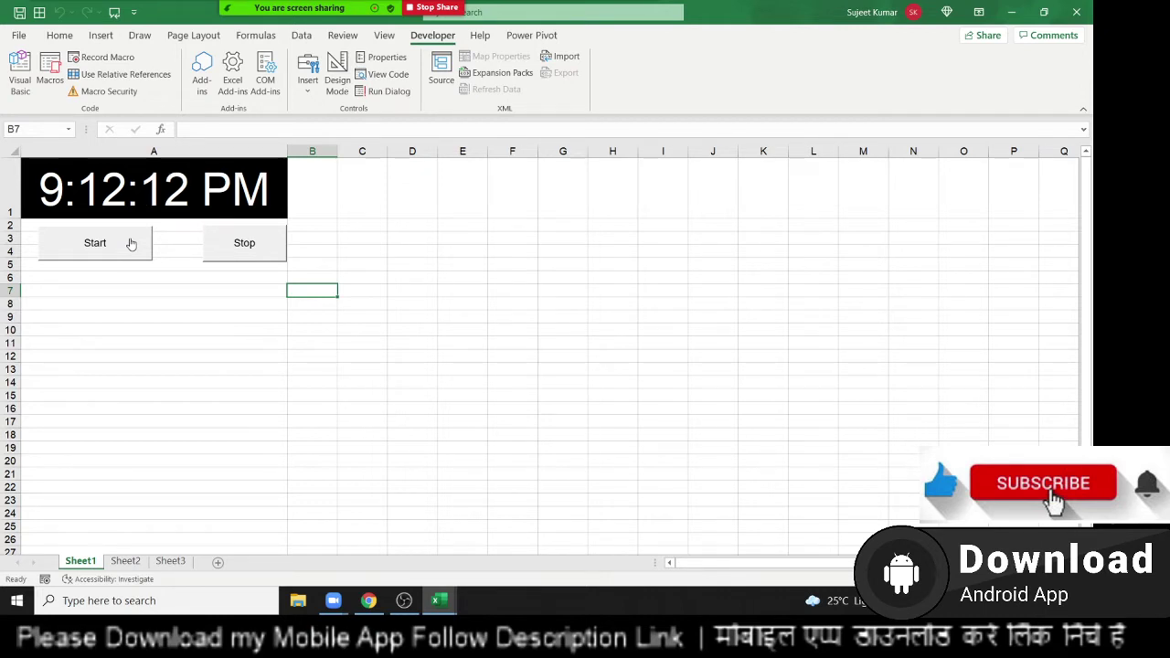
click(279, 39)
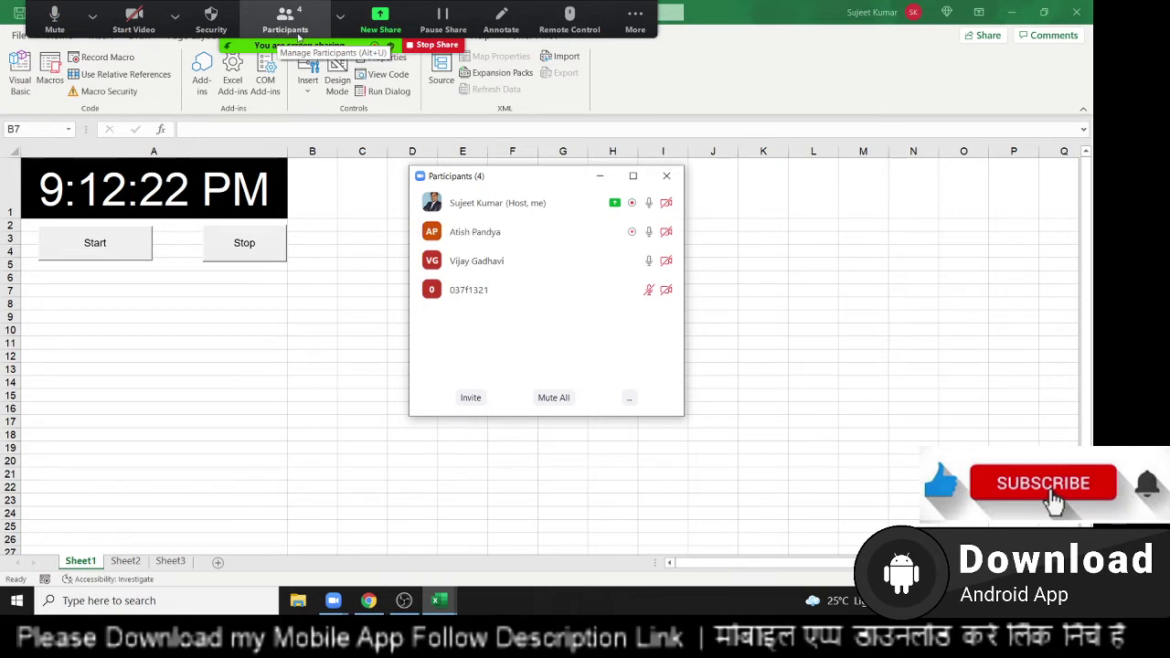
click(243, 258)
click(244, 256)
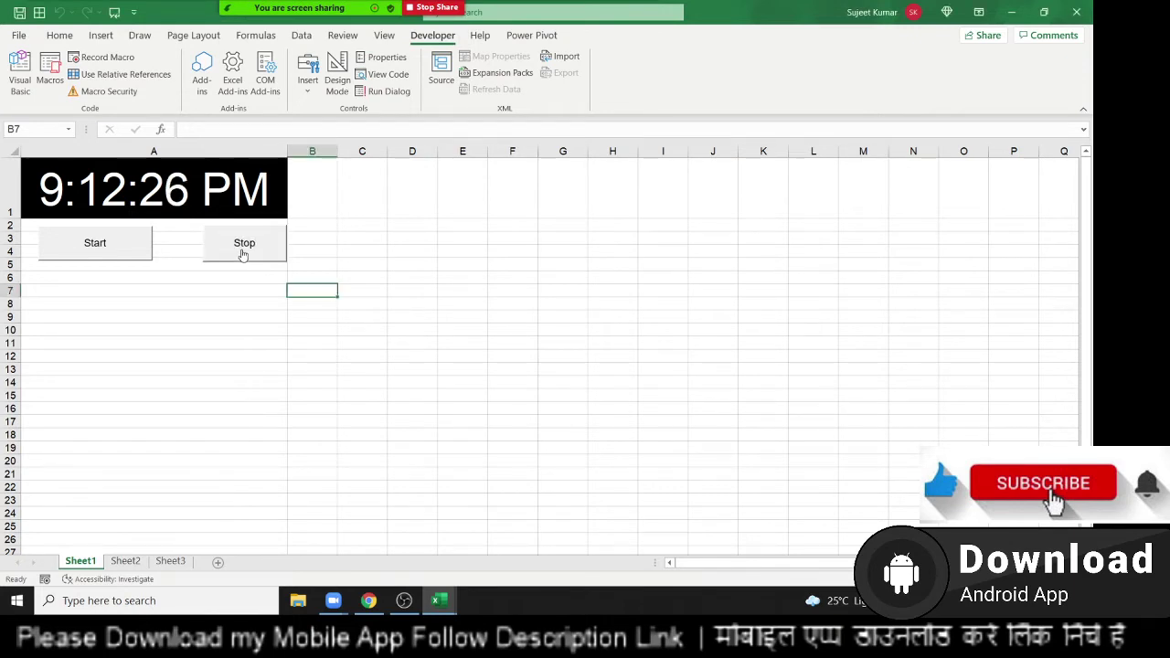
click(250, 304)
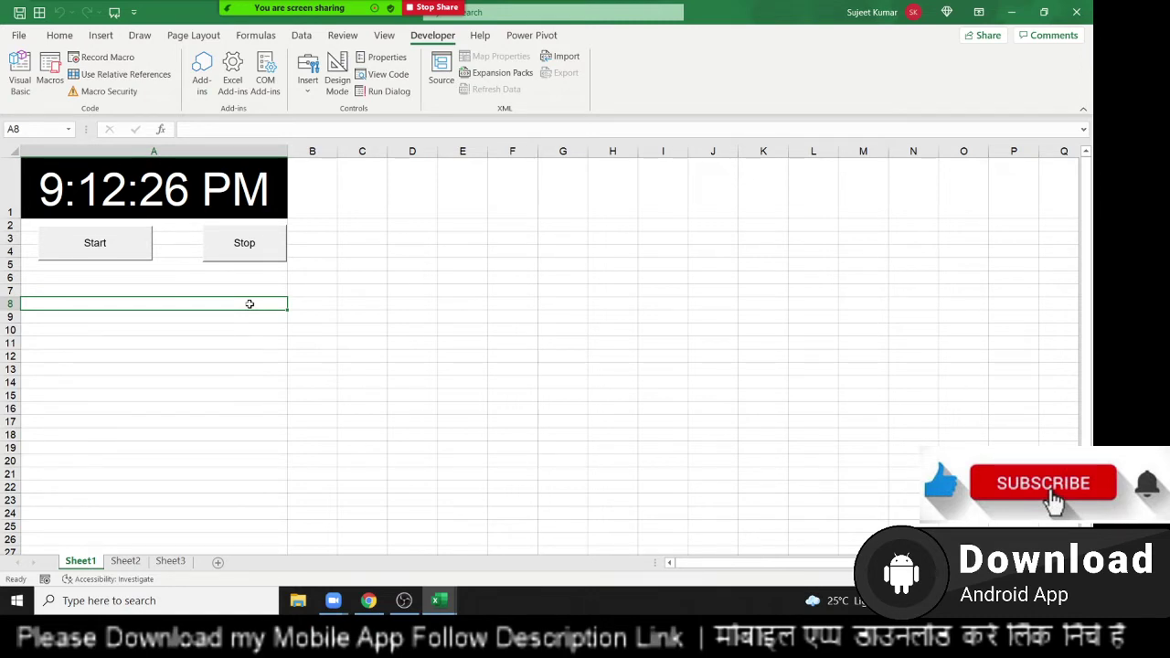
Look at Sheet2, return to Sheet1, then switch back to the VBA editor
click(125, 561)
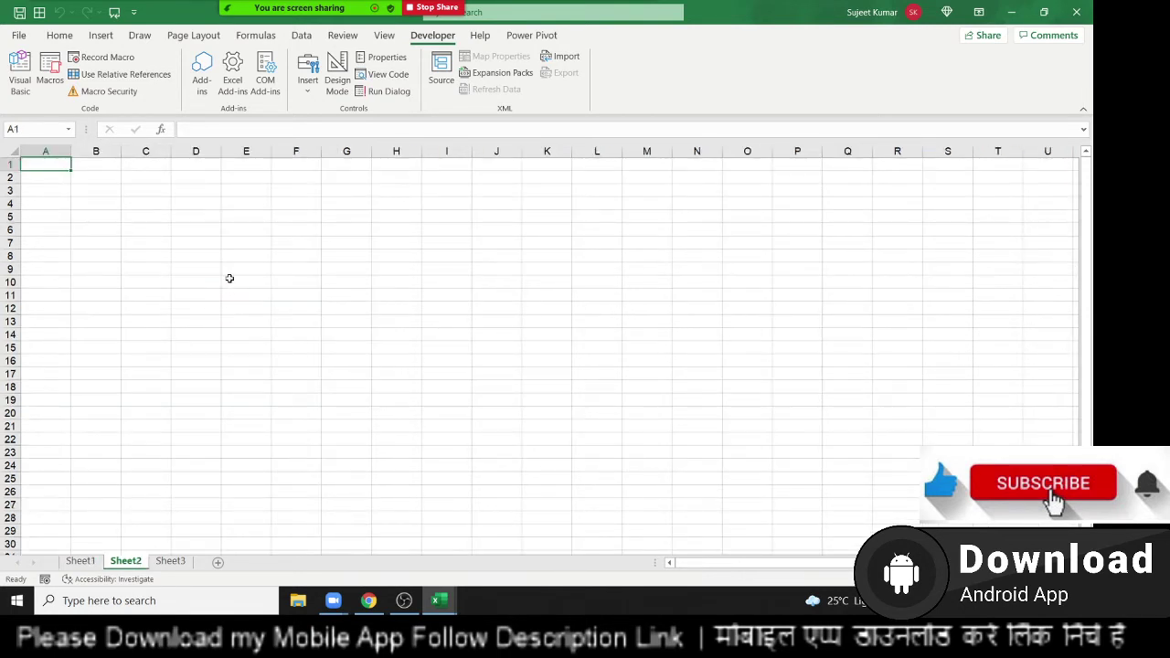
click(80, 561)
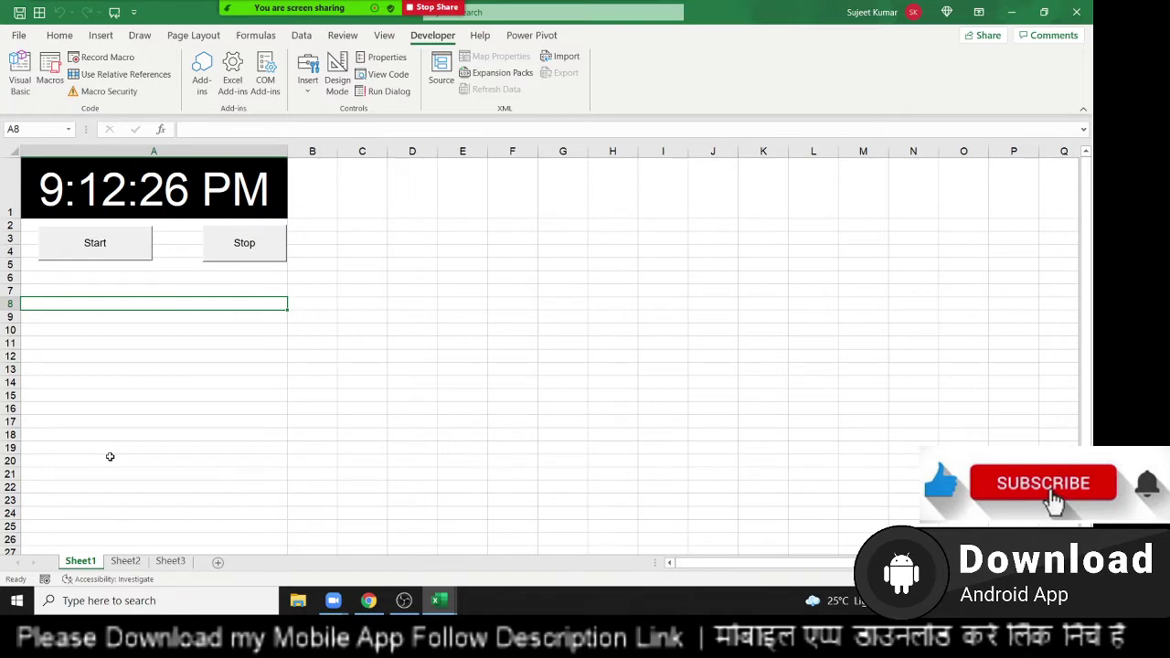
key(alt+Tab)
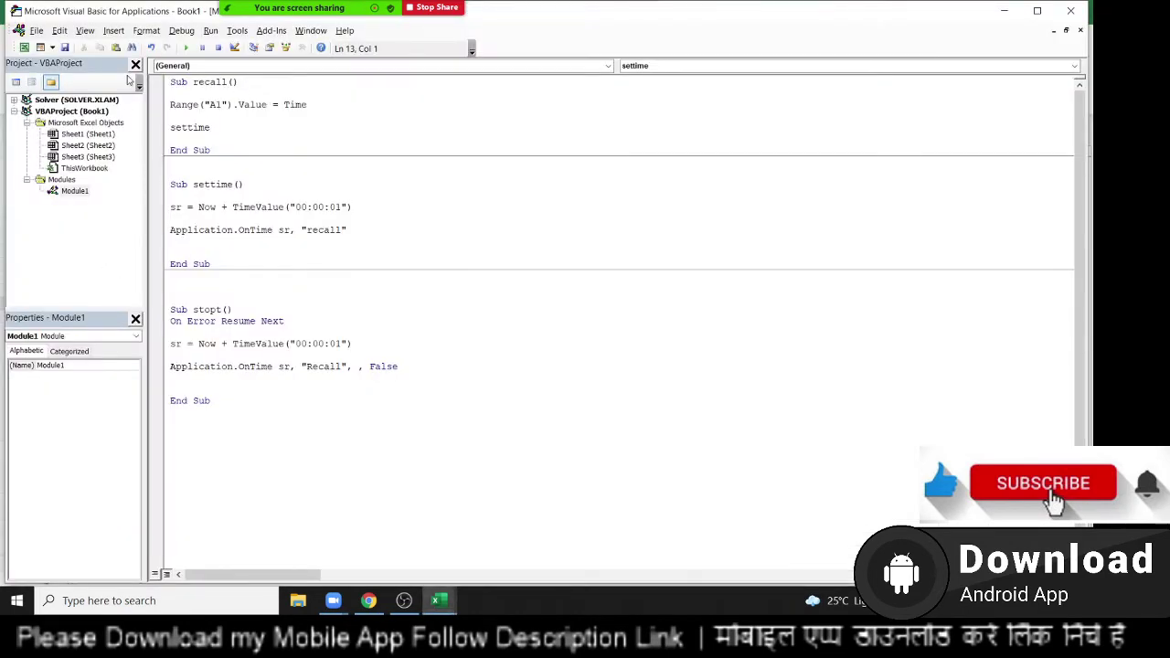
click(113, 31)
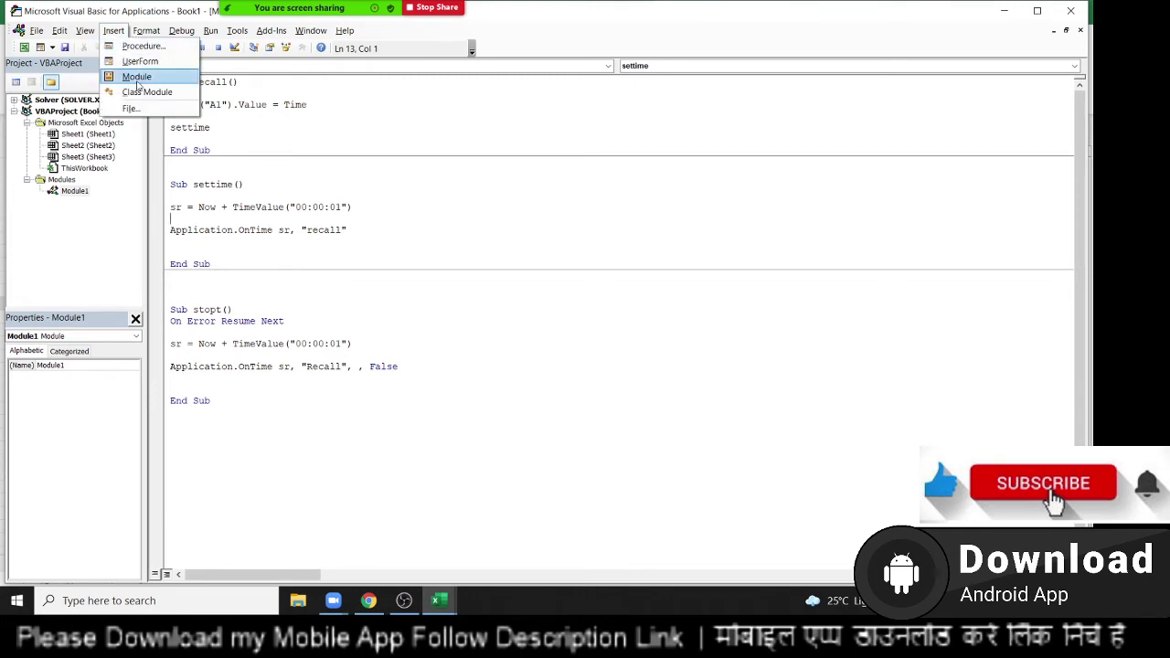
Insert a new UserForm1, enlarge it to height 226.2, and draw Label1 near its top-left
click(140, 62)
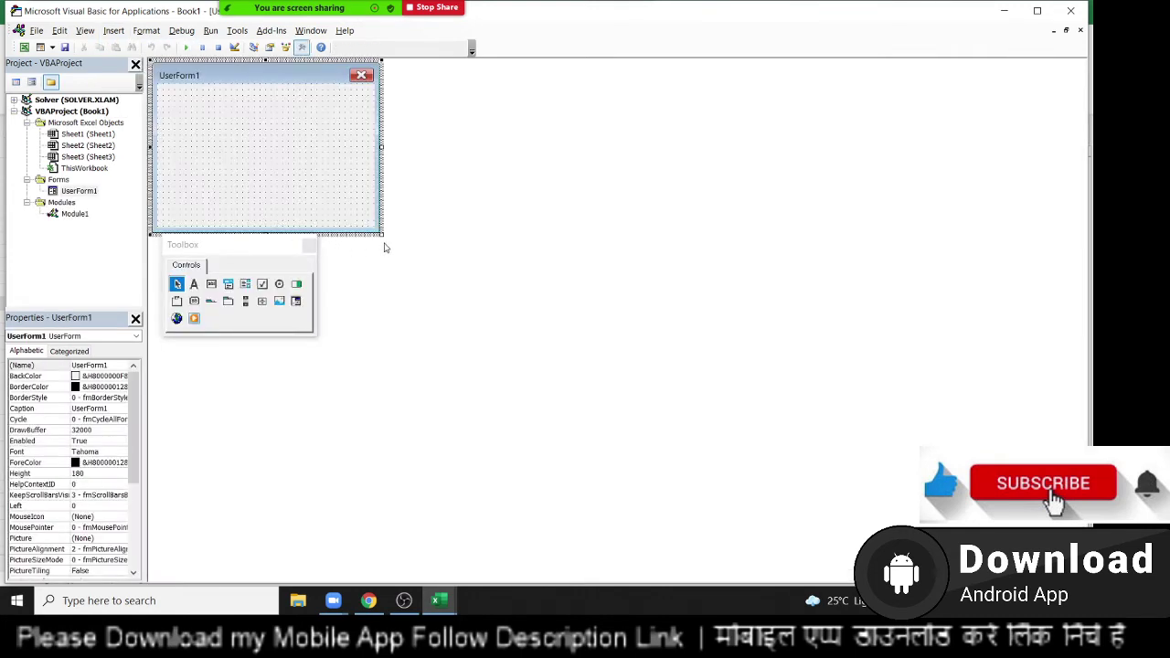
drag(382, 235, 441, 276)
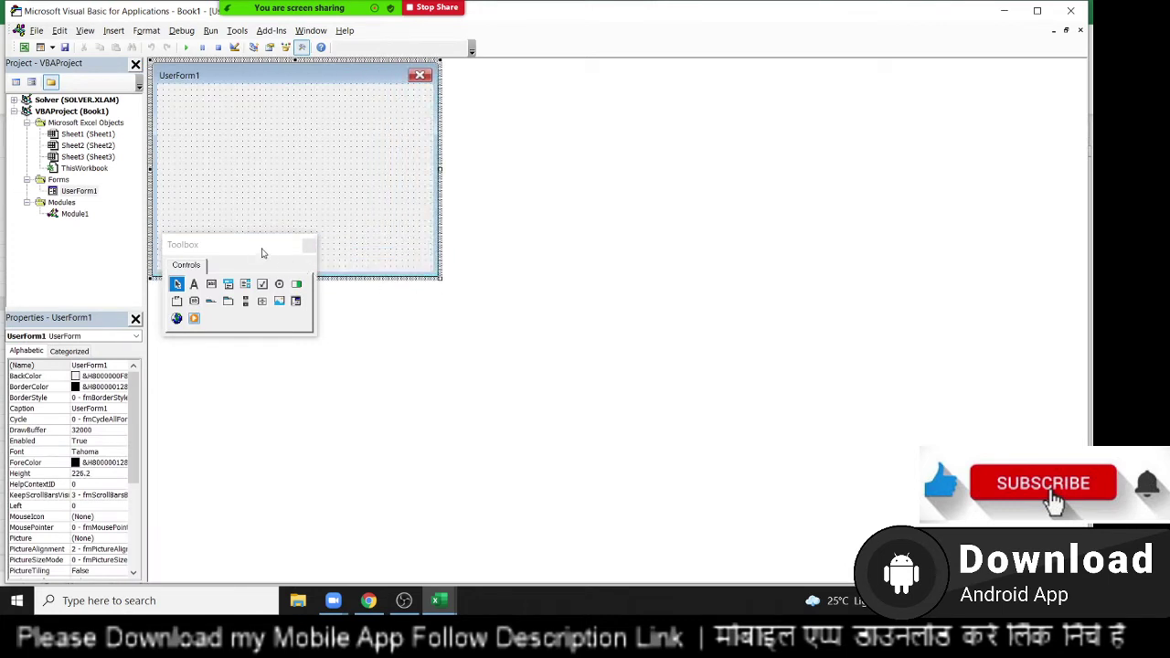
drag(262, 253, 551, 129)
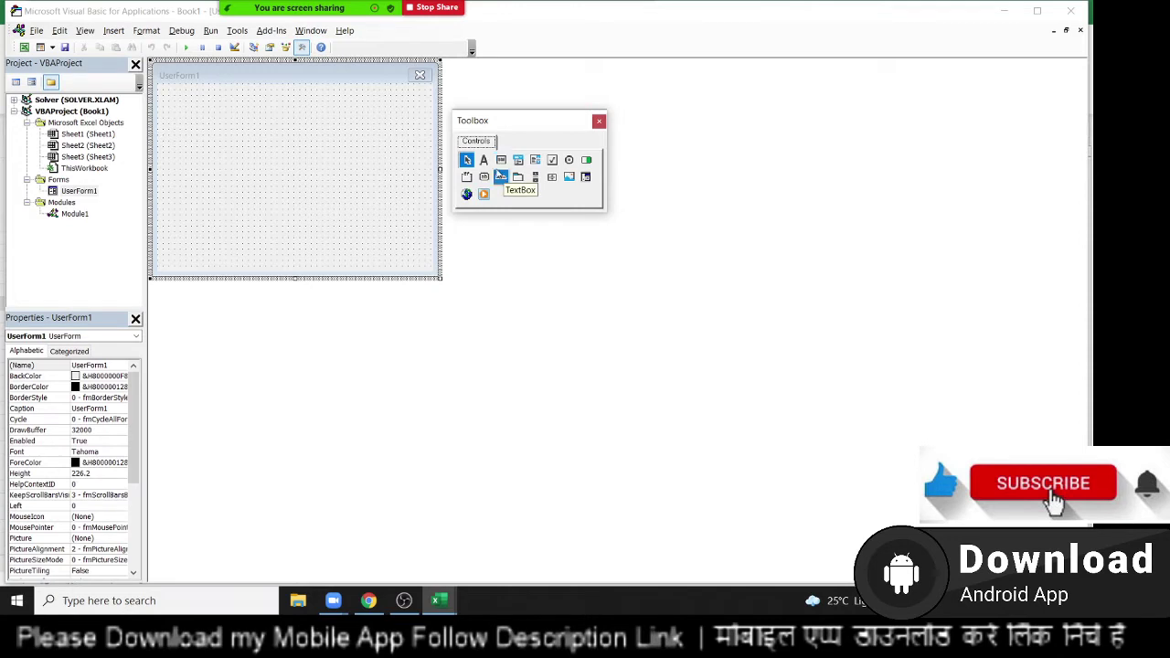
click(484, 160)
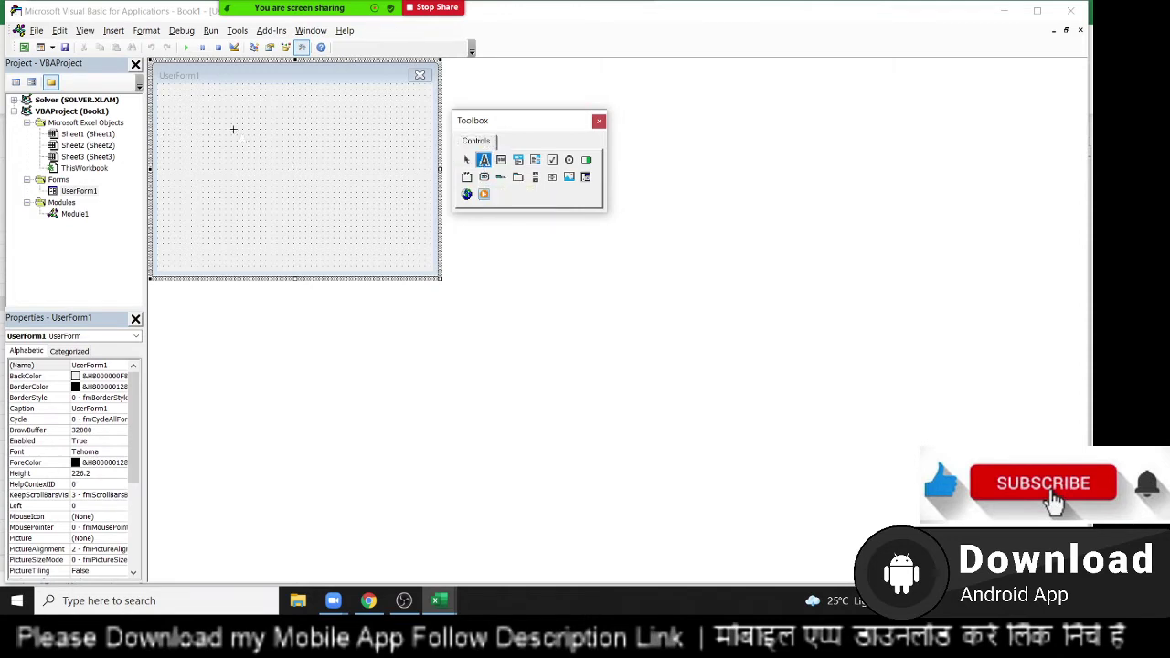
drag(194, 98, 336, 137)
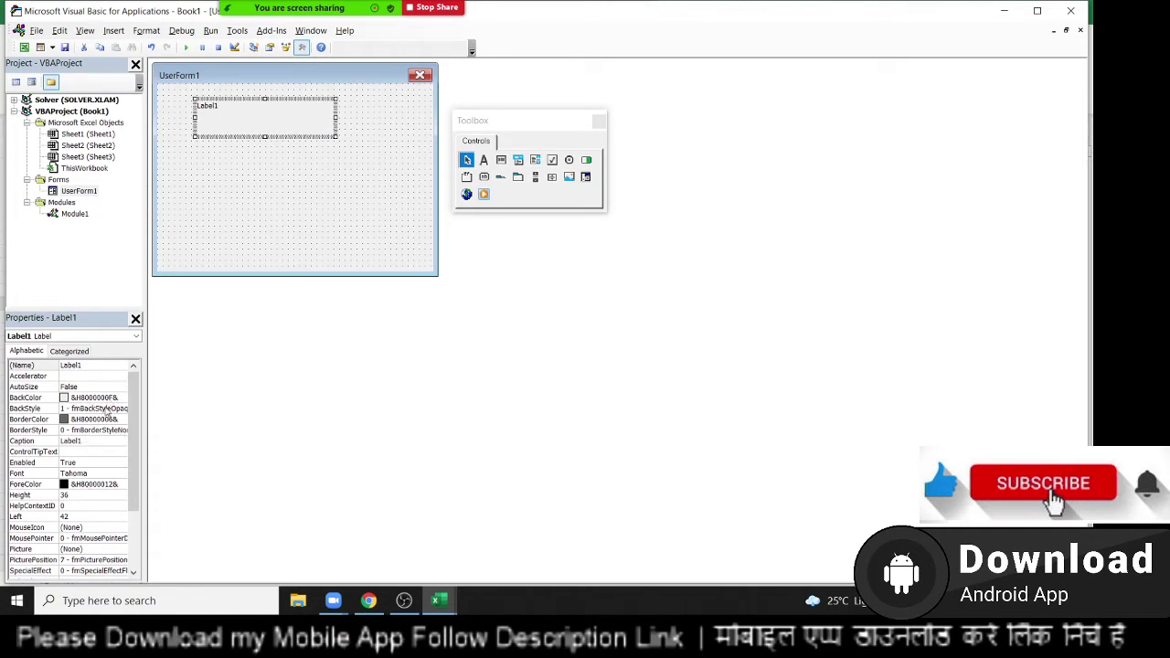
Give Label1 a black BackColor and a white Highlight Text ForeColor
click(96, 418)
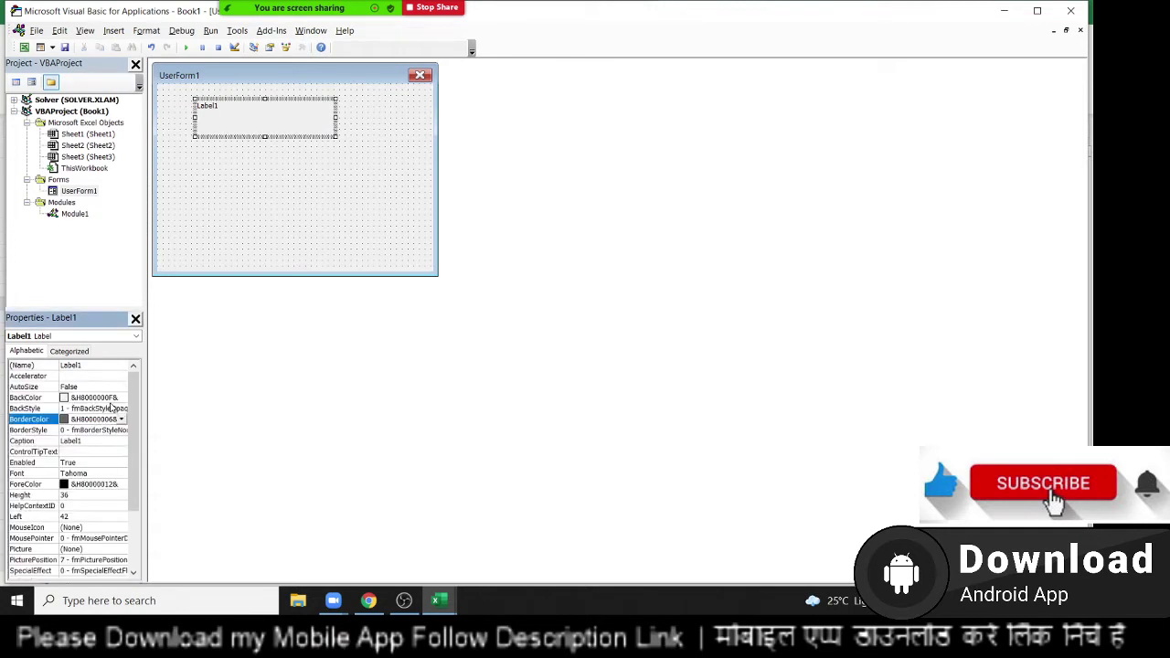
click(89, 398)
click(120, 398)
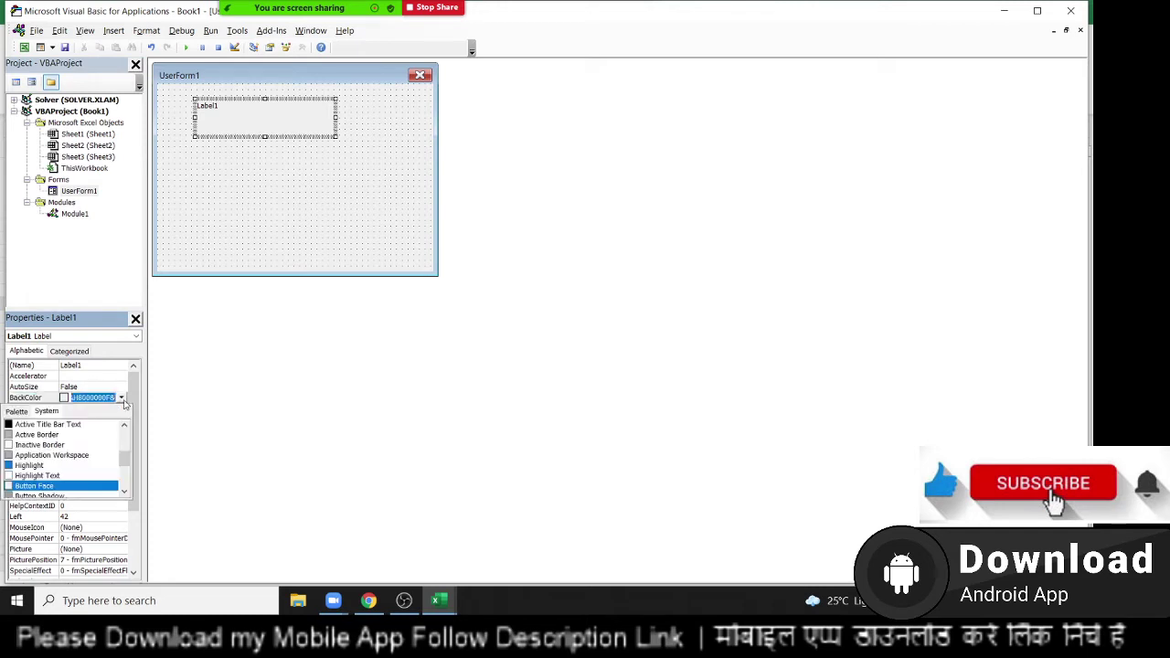
click(69, 426)
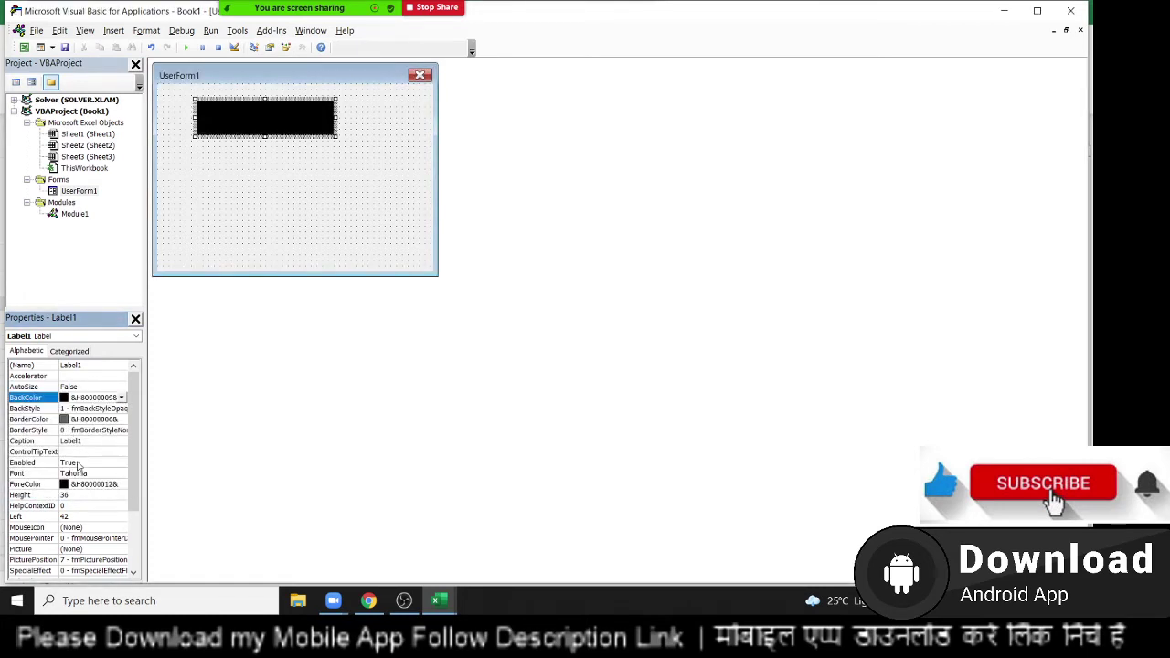
click(96, 484)
click(124, 486)
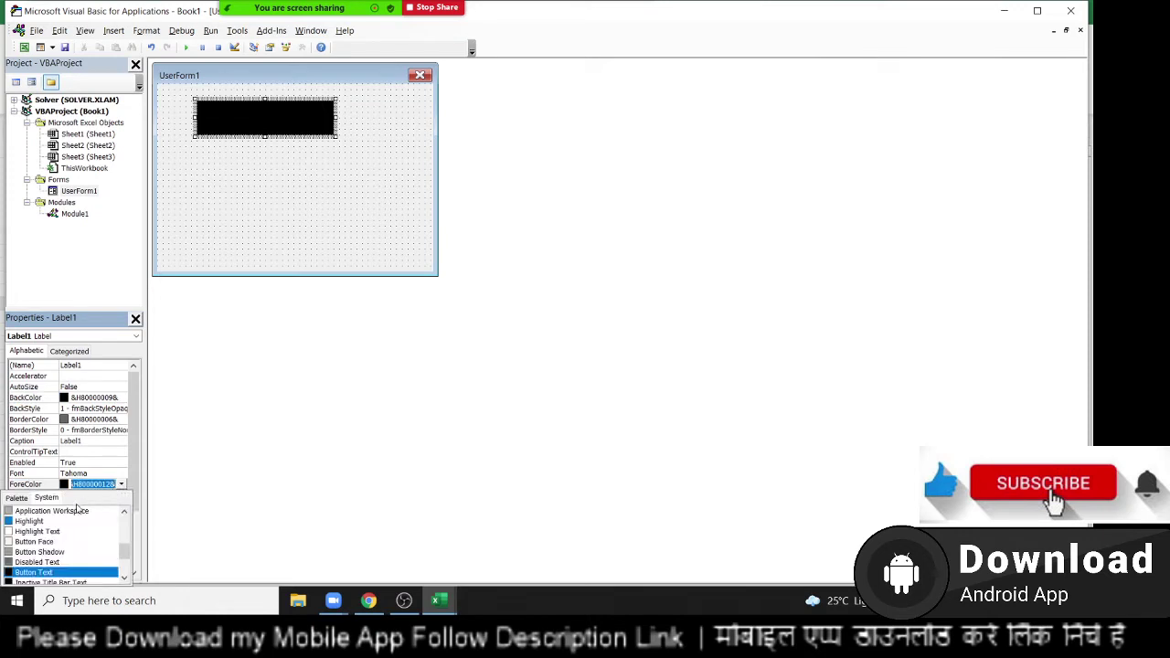
click(50, 533)
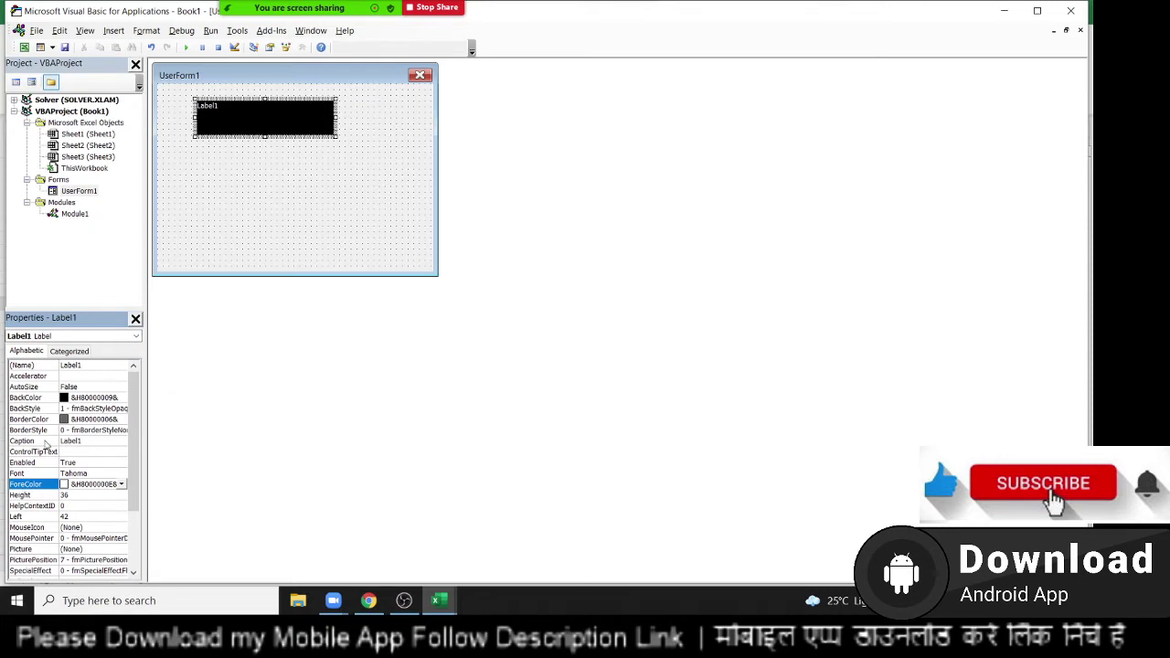
Enlarge Label1's Tahoma font size and widen the label to the right
click(99, 476)
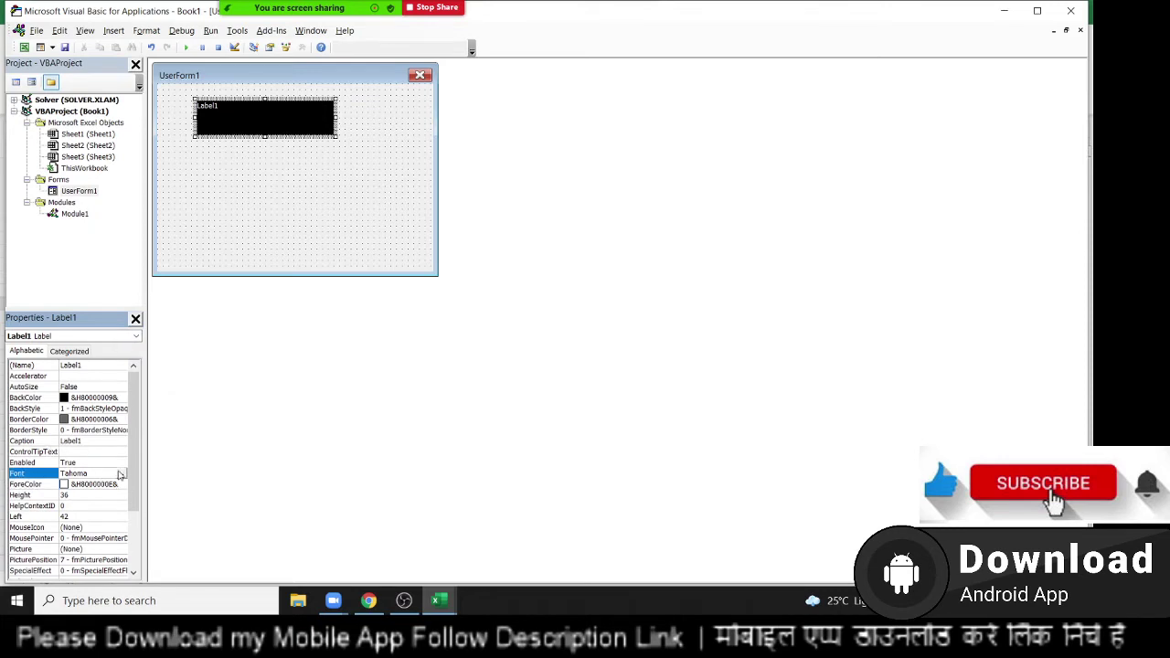
click(121, 474)
scroll(245, 195, down, 3)
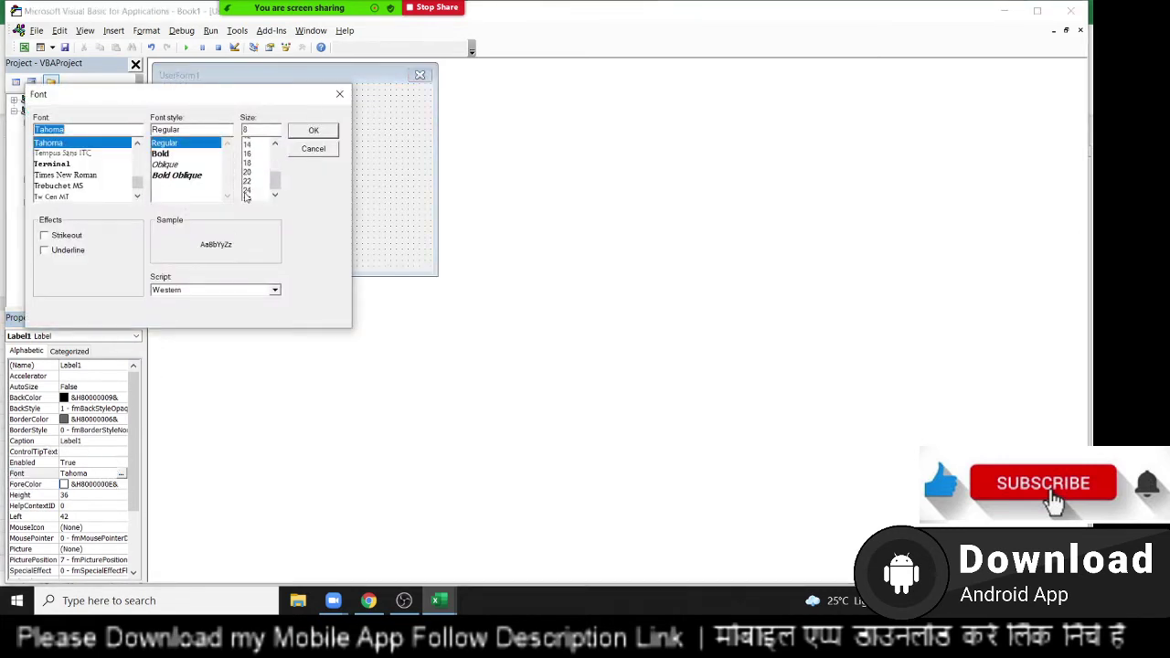
click(247, 195)
click(247, 169)
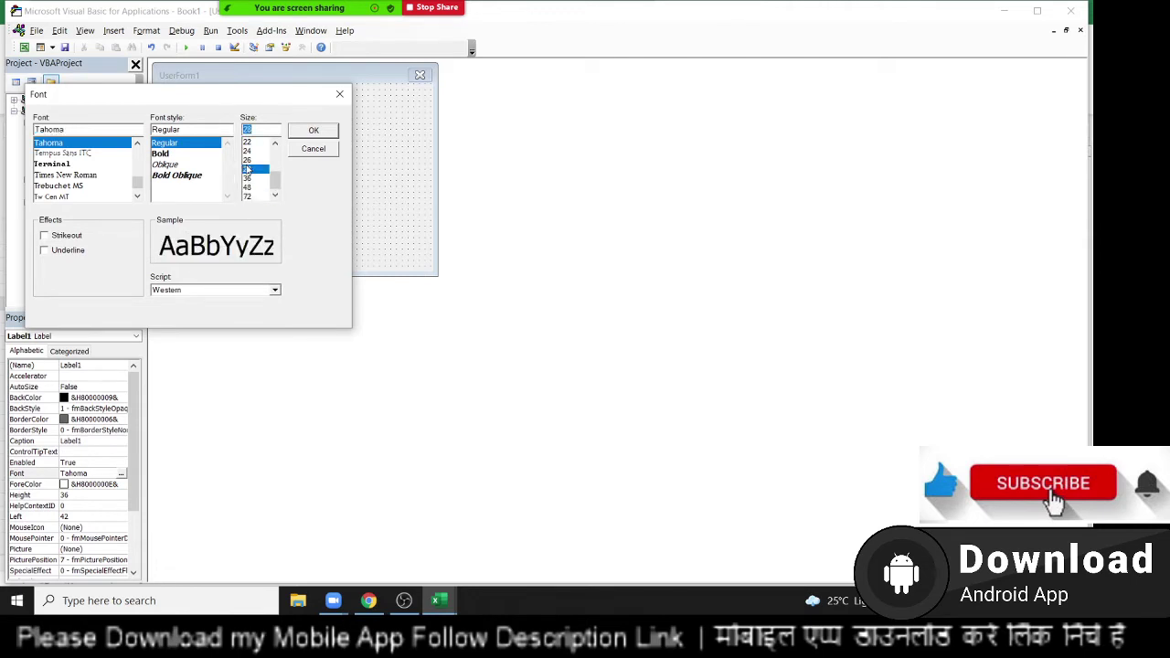
click(297, 133)
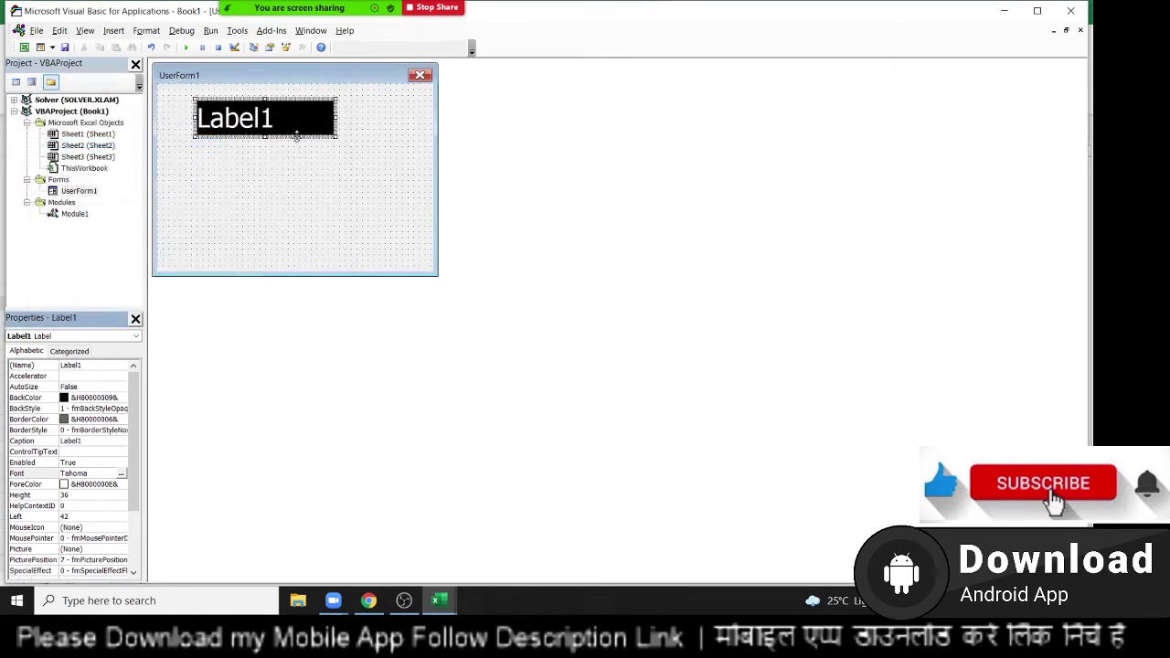
drag(336, 119, 400, 120)
Add a UserForm_Initialize procedure to UserForm1 that calls settime
double_click(353, 201)
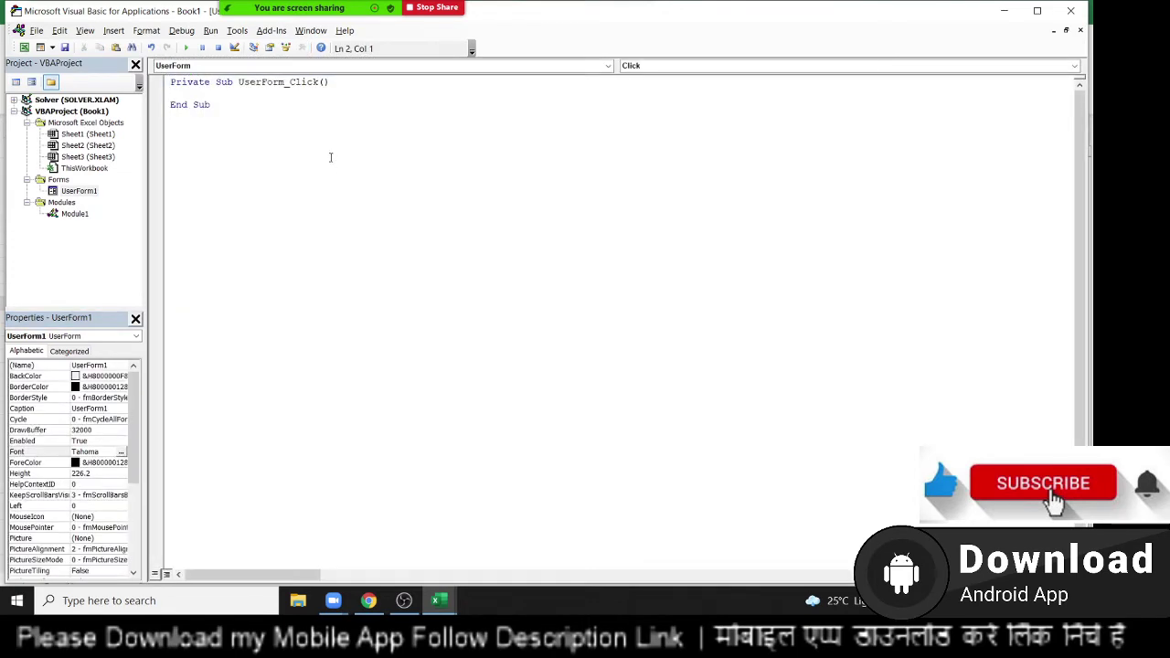
click(697, 66)
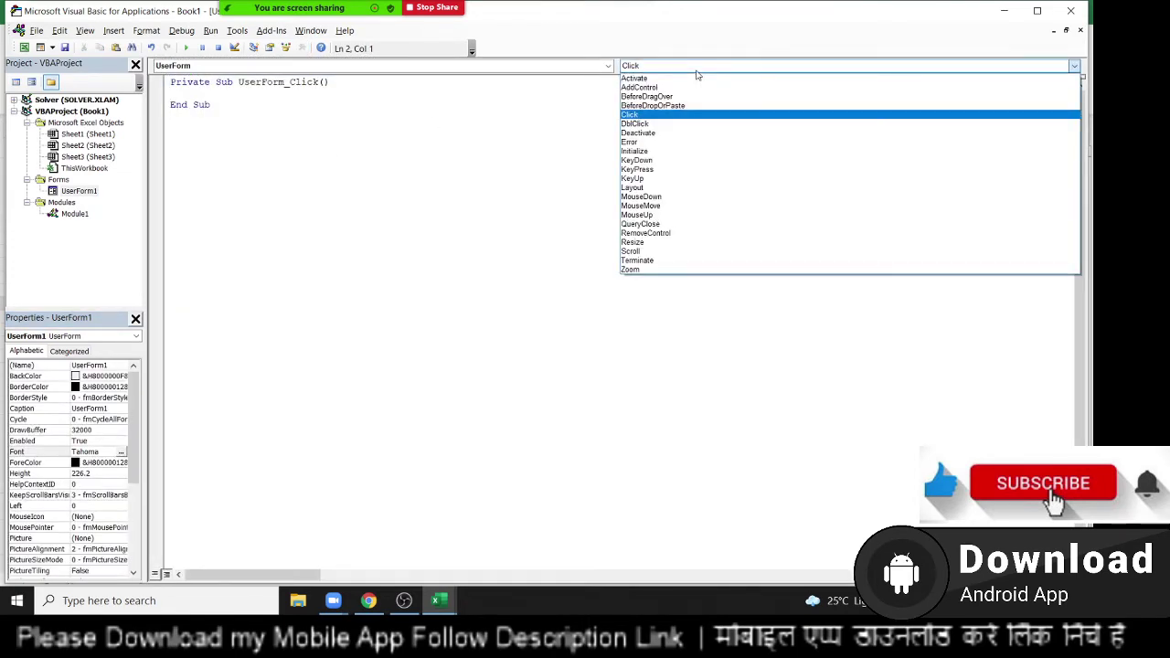
click(678, 154)
text(sett)
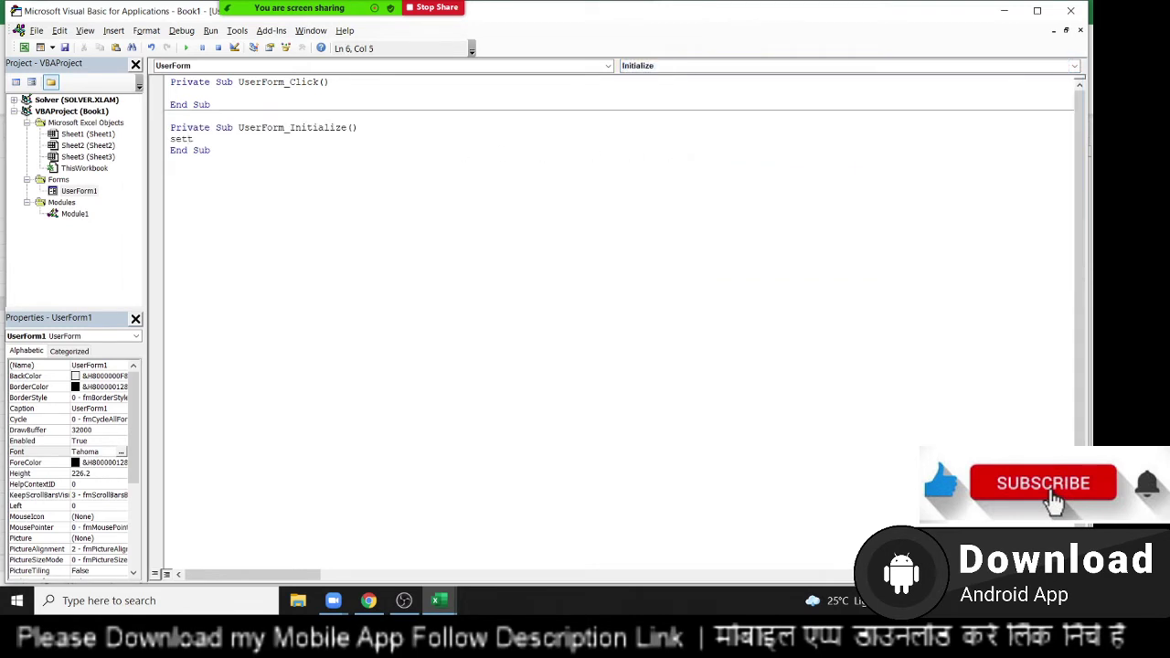
text(ime)
Reopen the UserForm1 design, then bring up the Module1 code with recall, settime and stopt
click(103, 249)
double_click(82, 194)
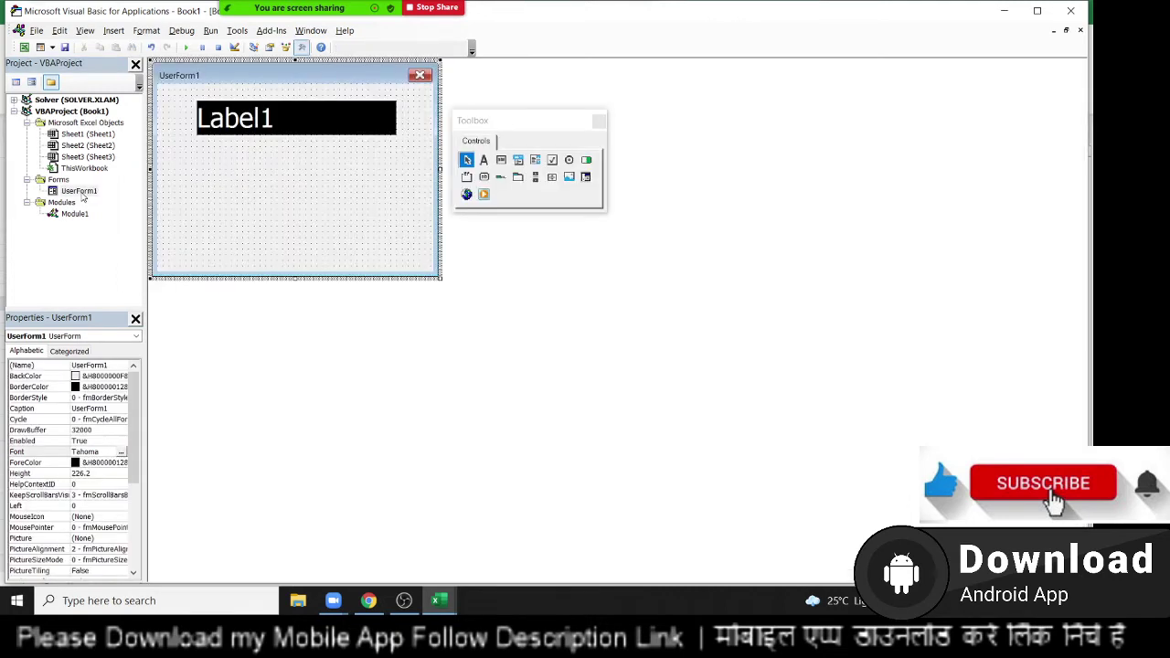
double_click(75, 214)
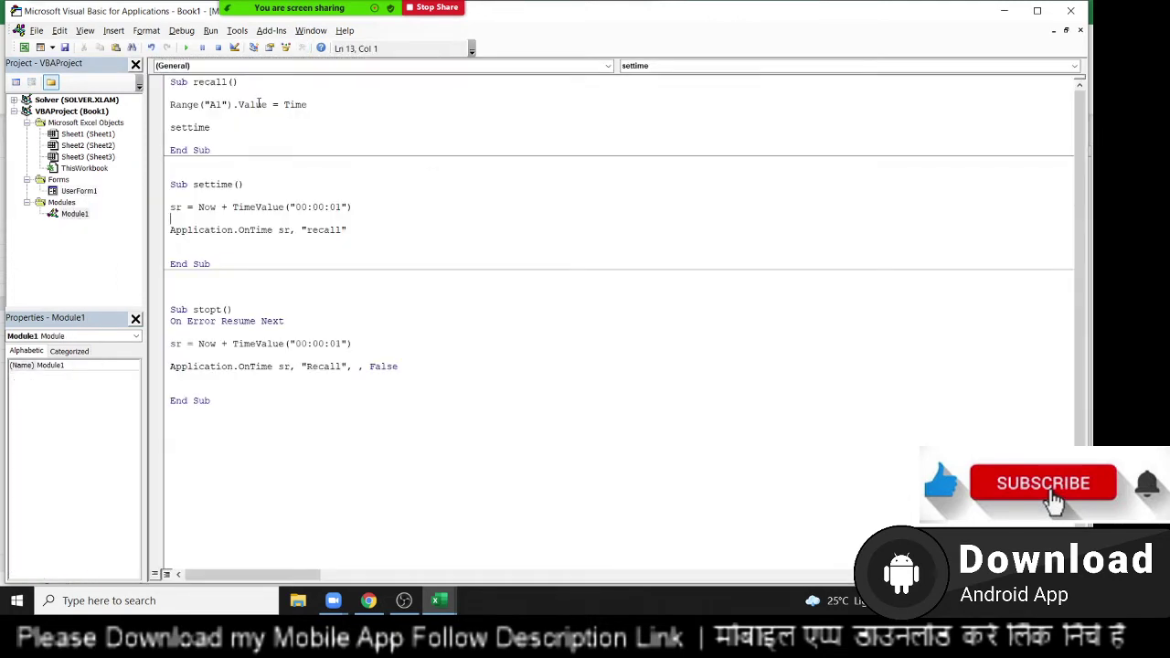
Comment out recall's Range A1 line and insert a blank line above settime
click(171, 103)
text(')
key(Down)
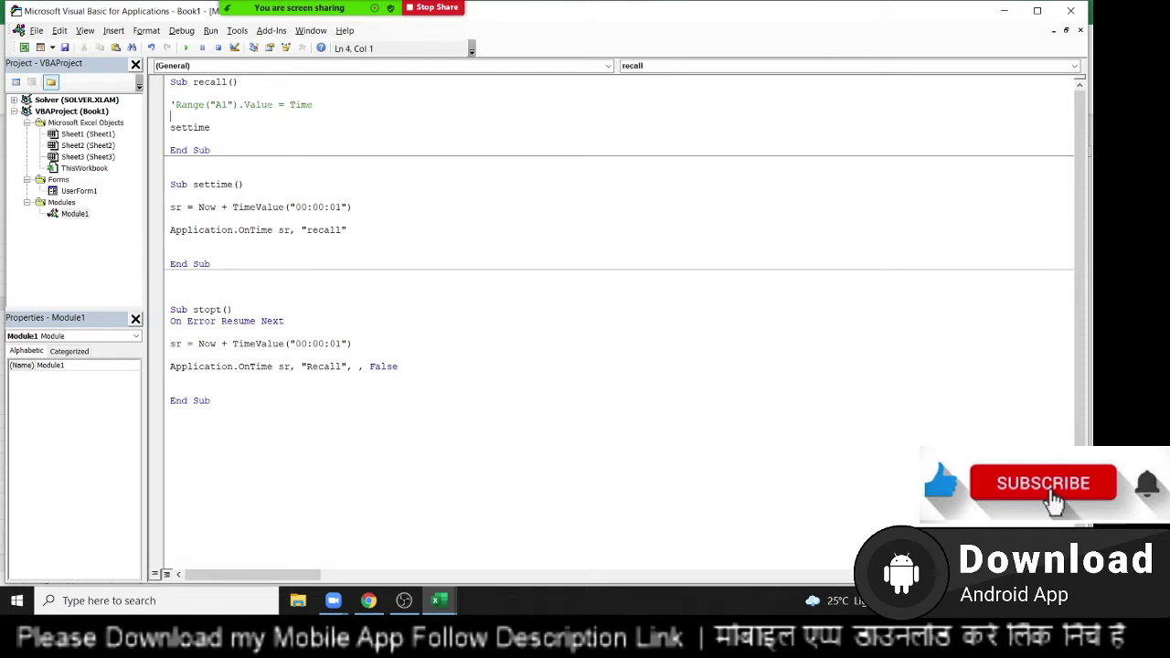
key(Return)
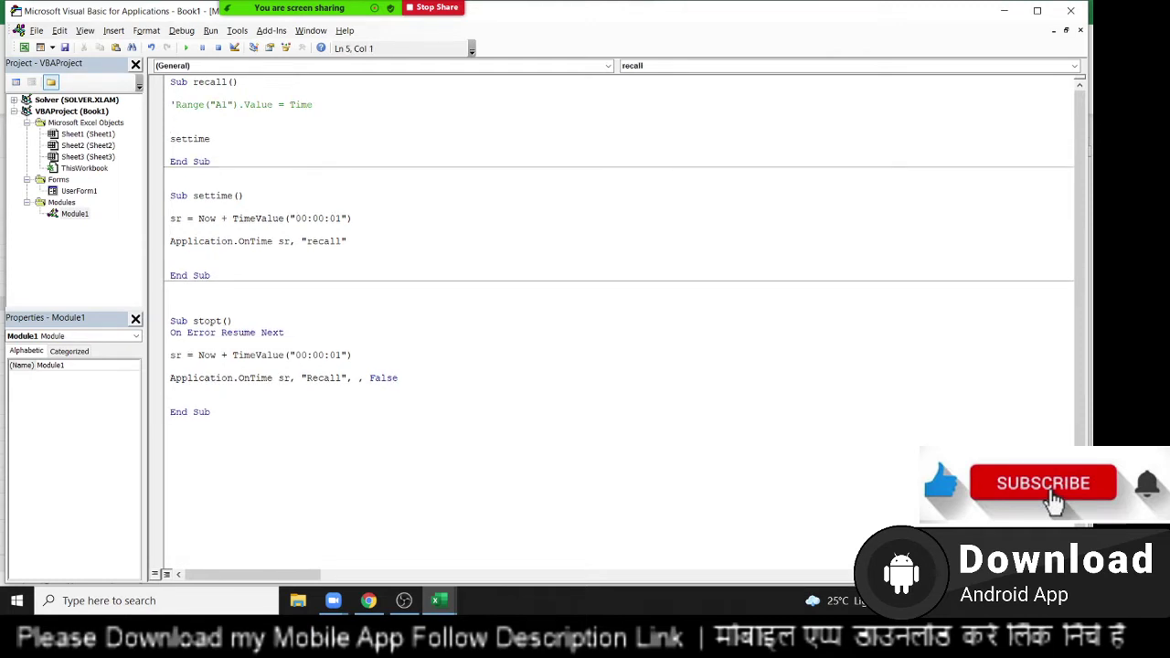
Write UserForm1.Label1.Caption = Time in recall and reopen the UserForm1 design
text(userfo)
text(rm)
text(1.)
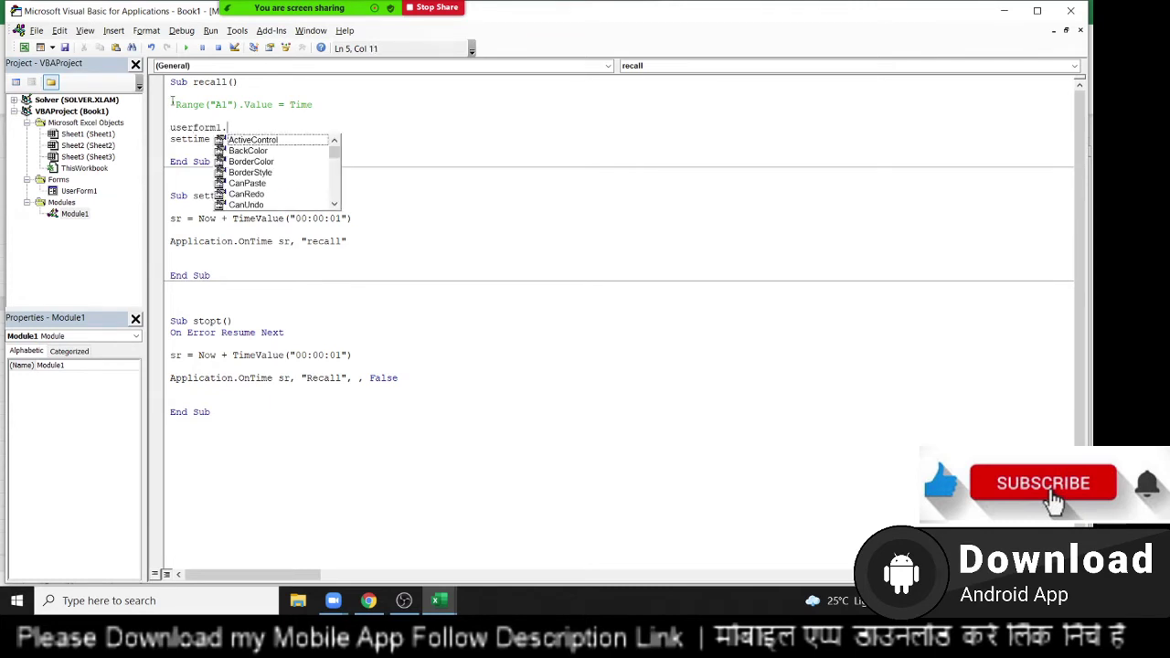
scroll(274, 172, down, 2)
scroll(274, 172, down, 2)
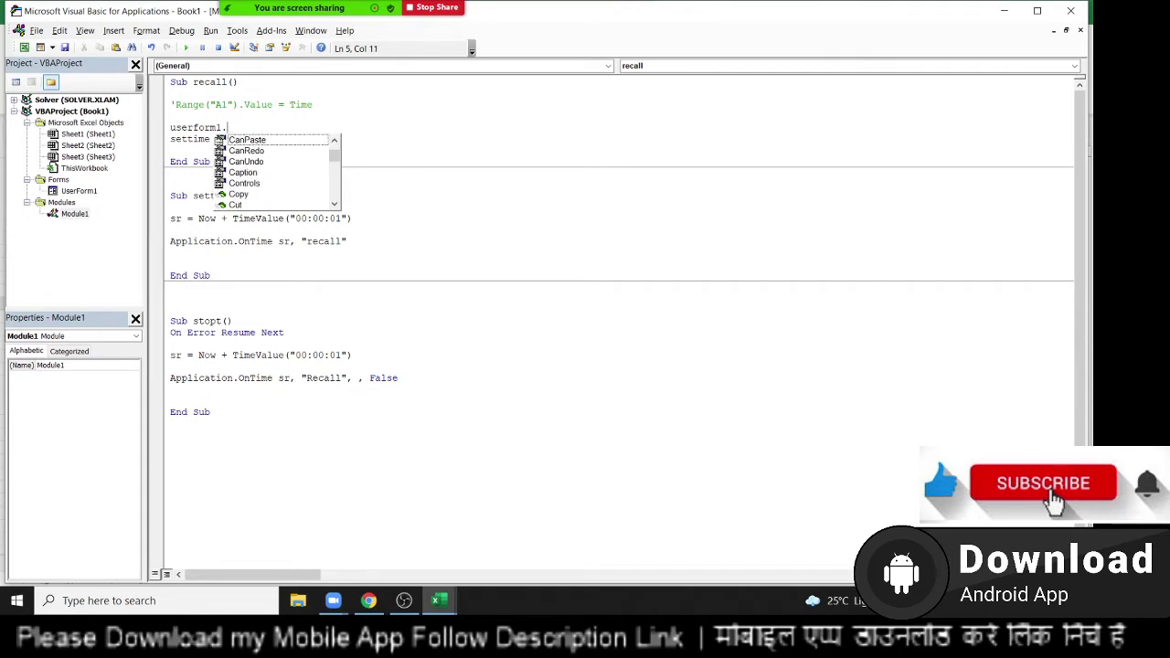
text(l)
key(Tab)
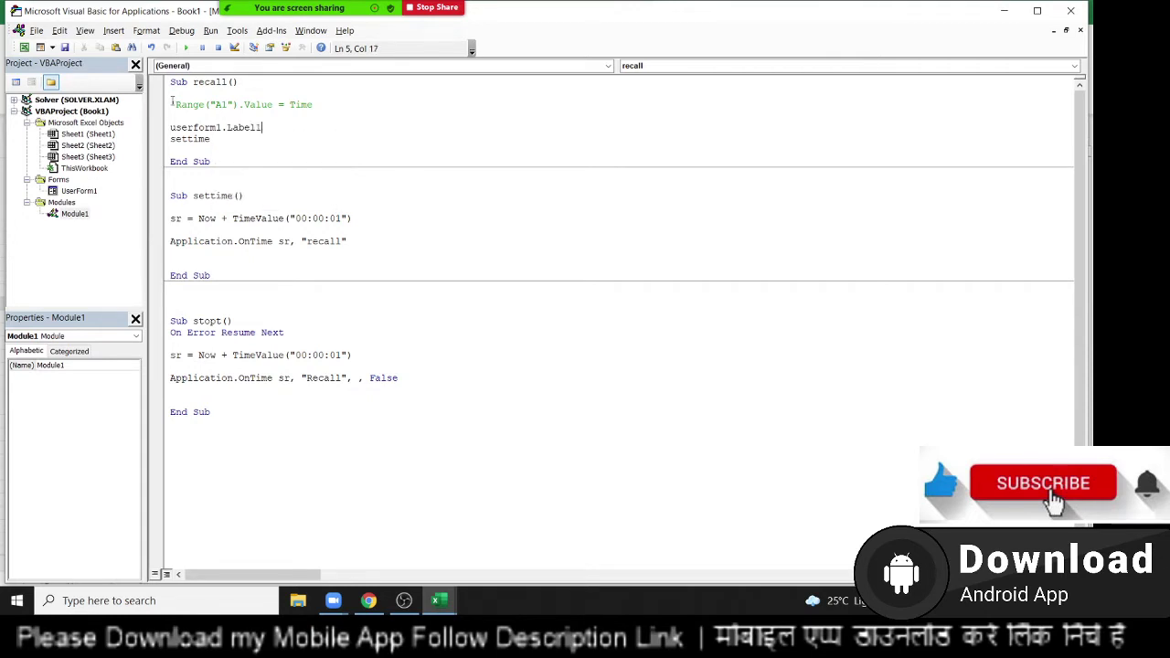
text(.cap)
key(Tab)
text(Ti)
text(me)
key(Down)
double_click(77, 192)
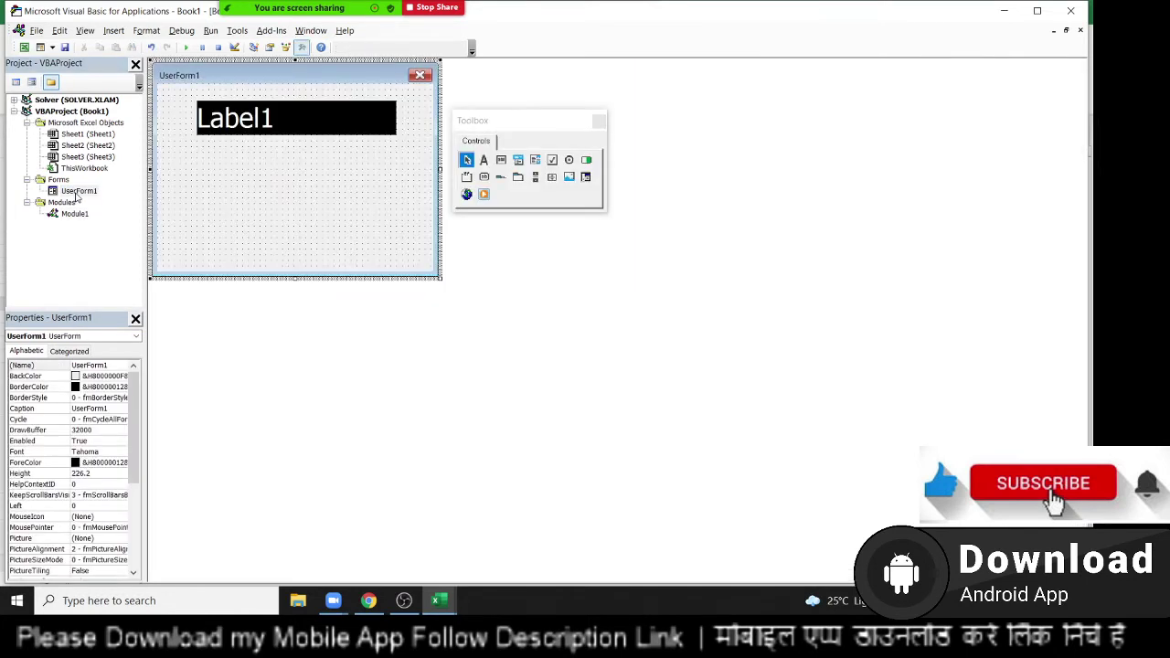
Run UserForm1 as a live clock reaching 9:14:22 PM, close it, and return to Excel
click(187, 47)
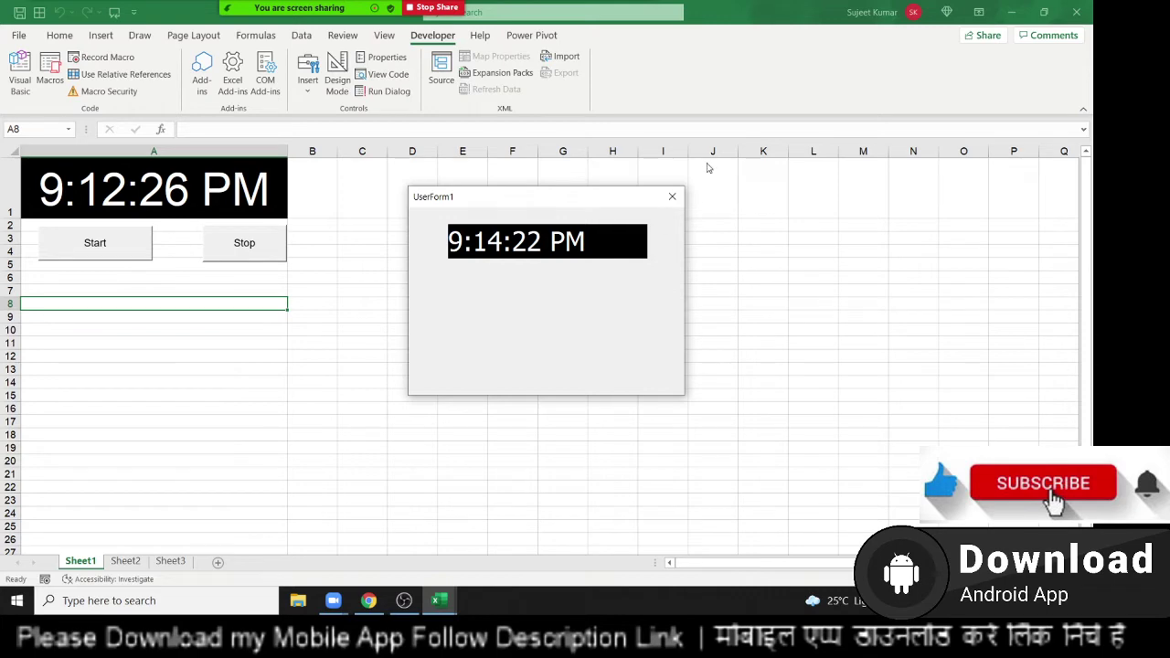
click(677, 196)
double_click(74, 213)
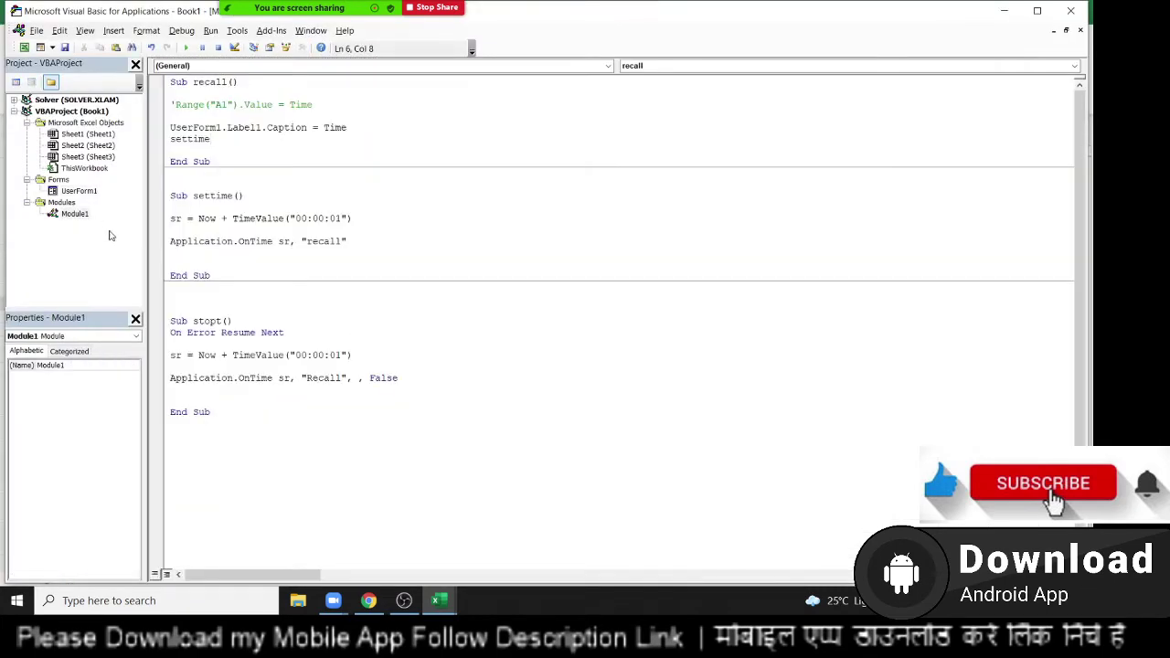
click(244, 338)
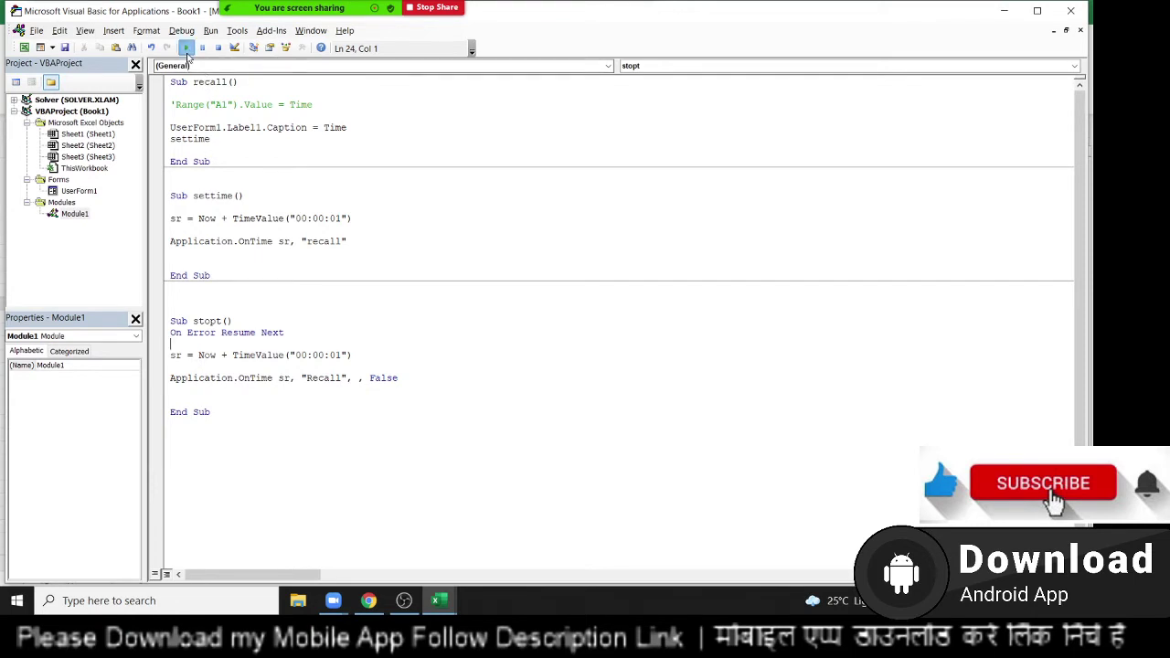
click(218, 356)
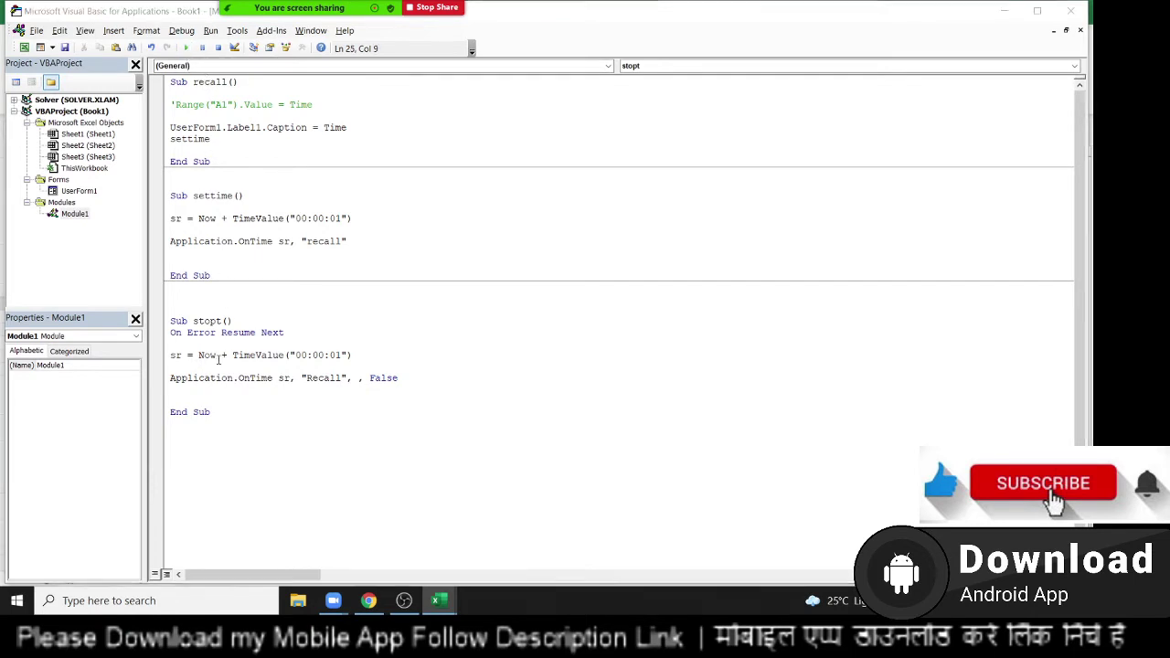
key(alt+F11)
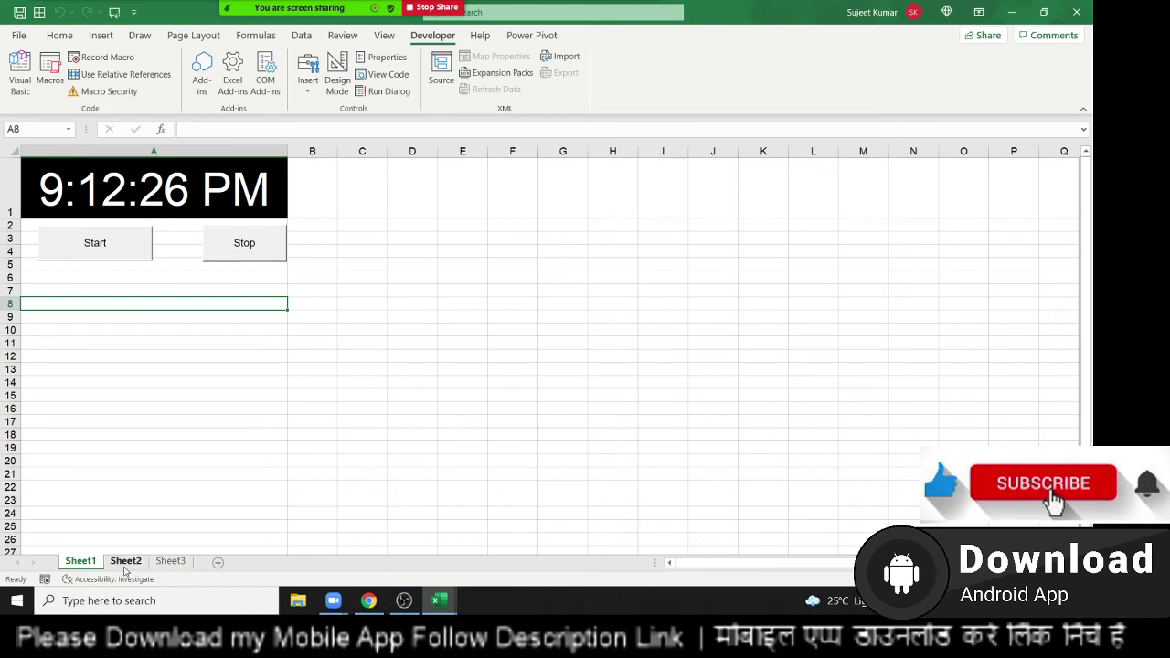
On Sheet2, merge cells D6:K15 into one cell
click(125, 561)
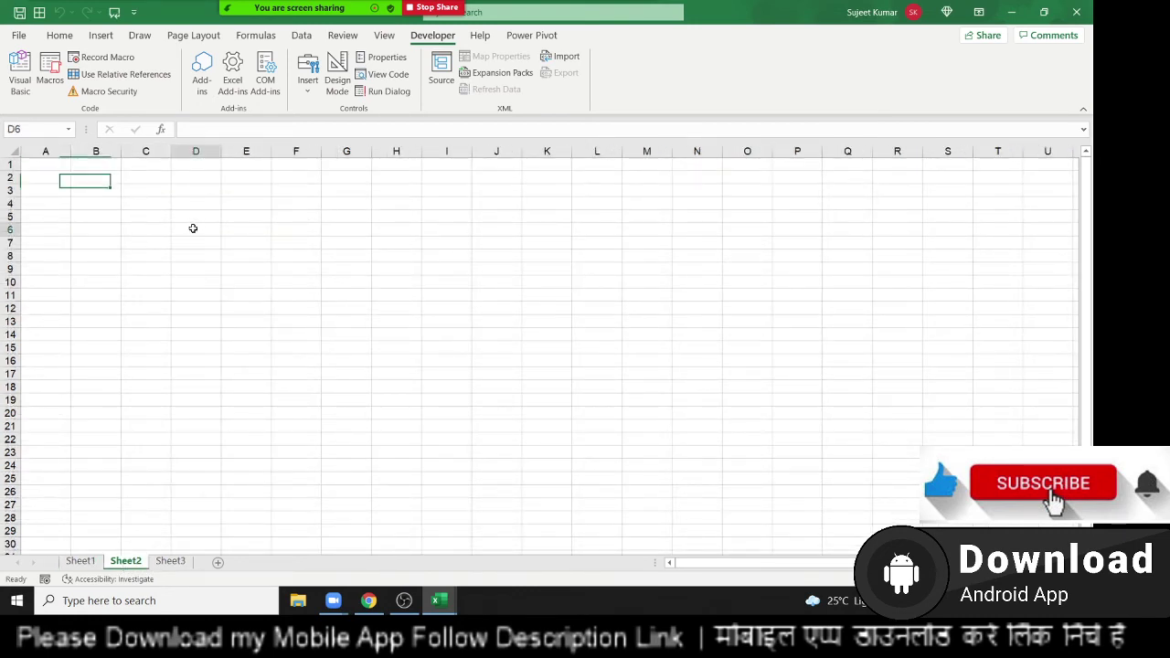
mouse_move(193, 228)
mouse_down()
mouse_move(553, 371)
mouse_move(562, 348)
mouse_up()
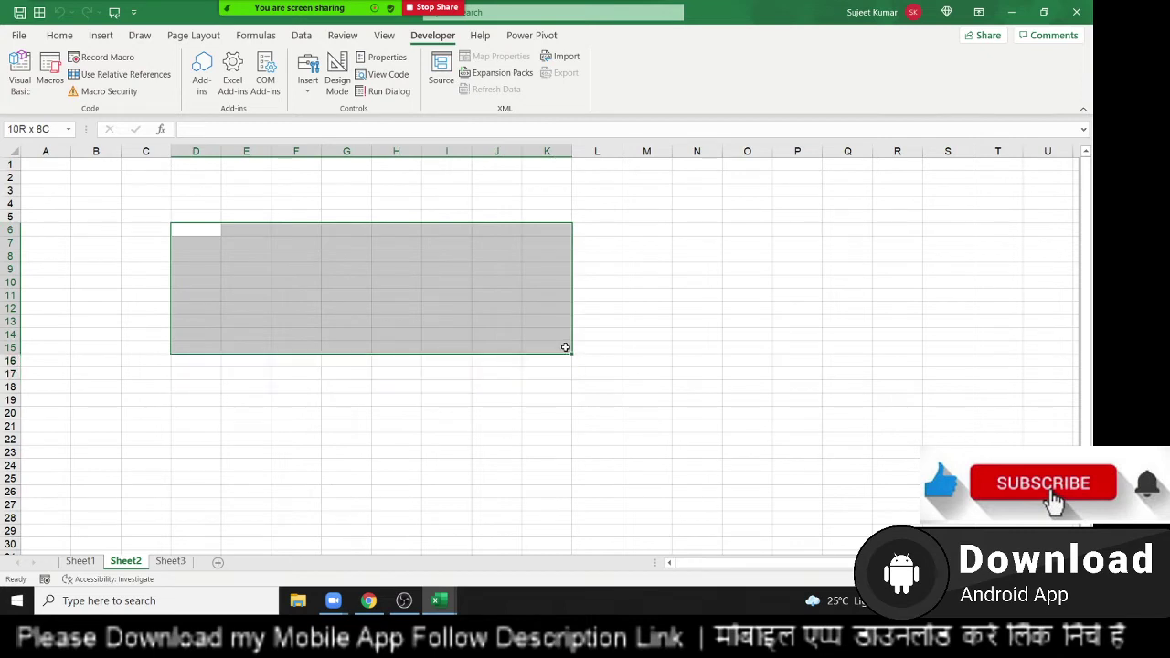
click(60, 35)
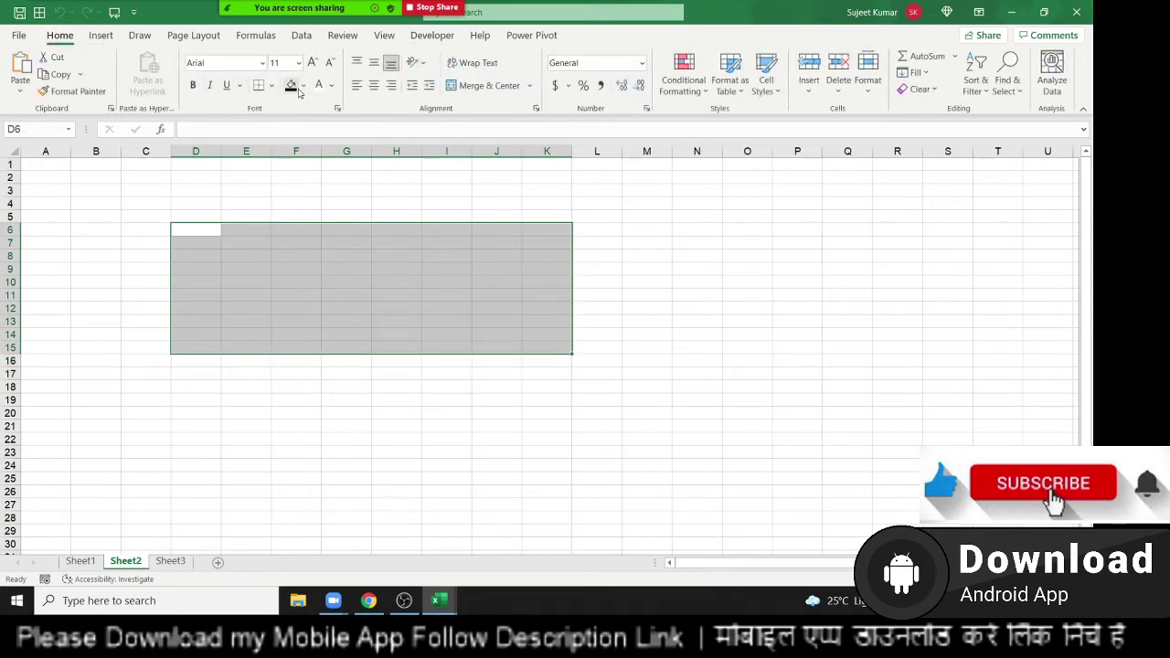
click(271, 85)
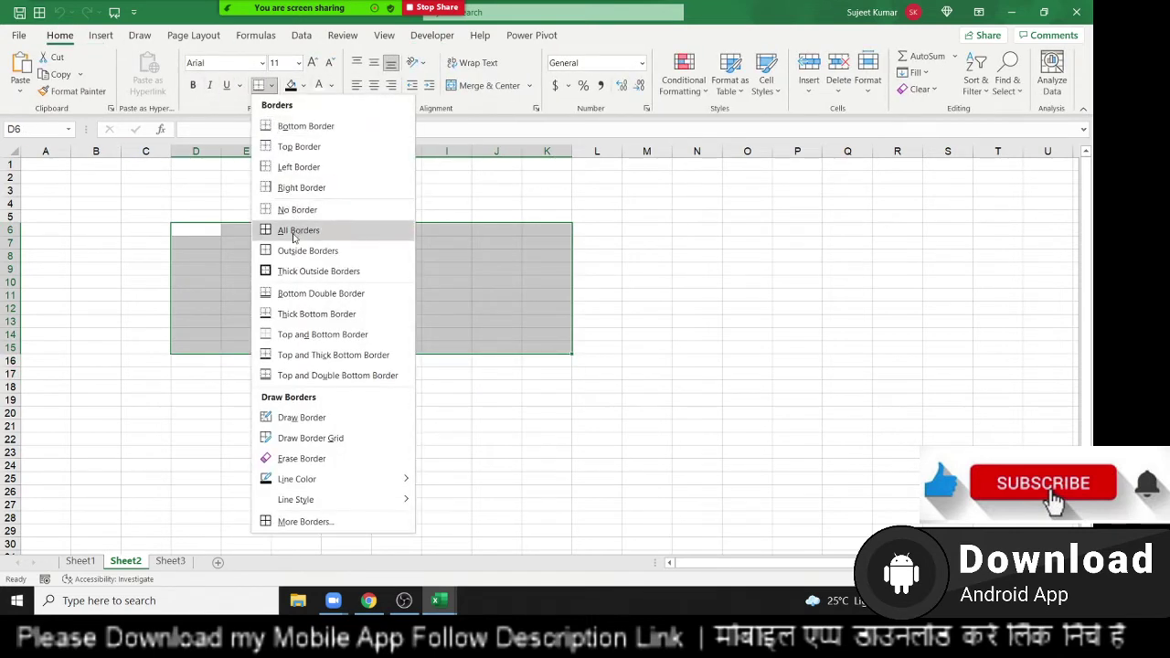
click(284, 126)
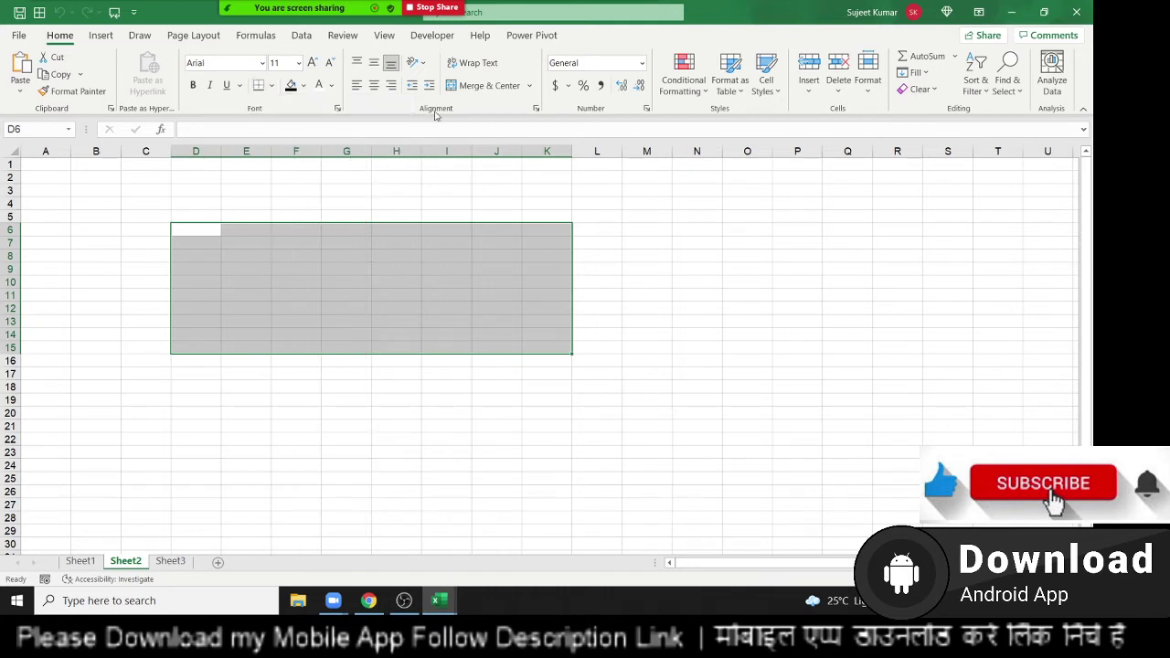
click(482, 85)
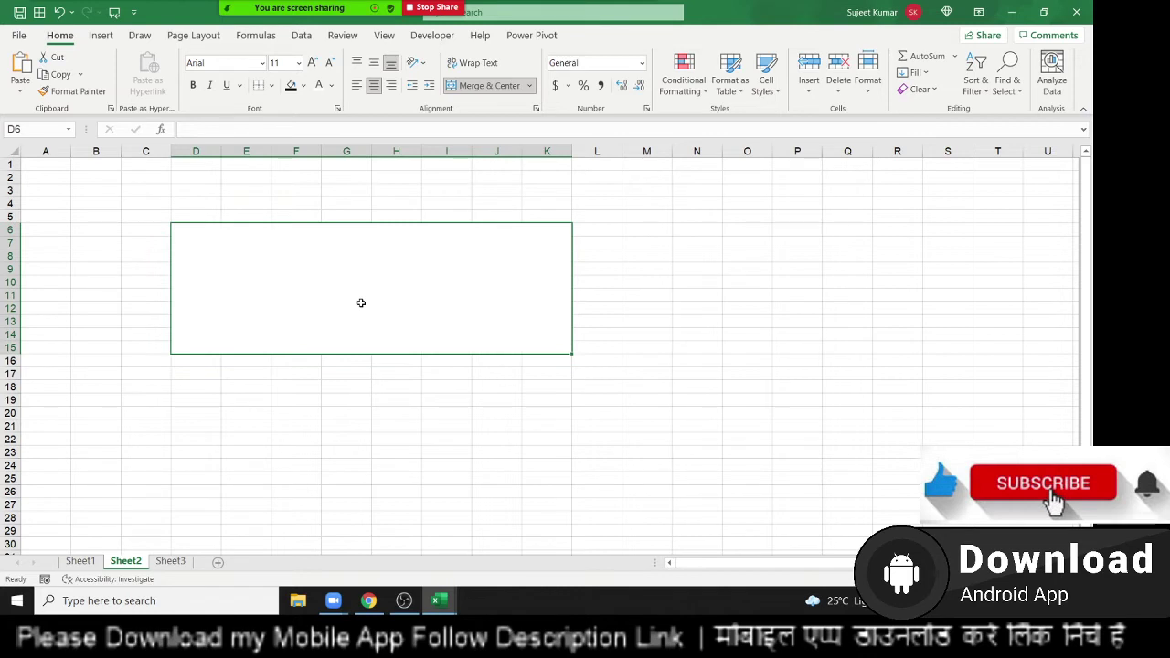
Widen column A and make row 1 taller
drag(56, 167, 133, 175)
click(63, 170)
key(Down)
key(Down)
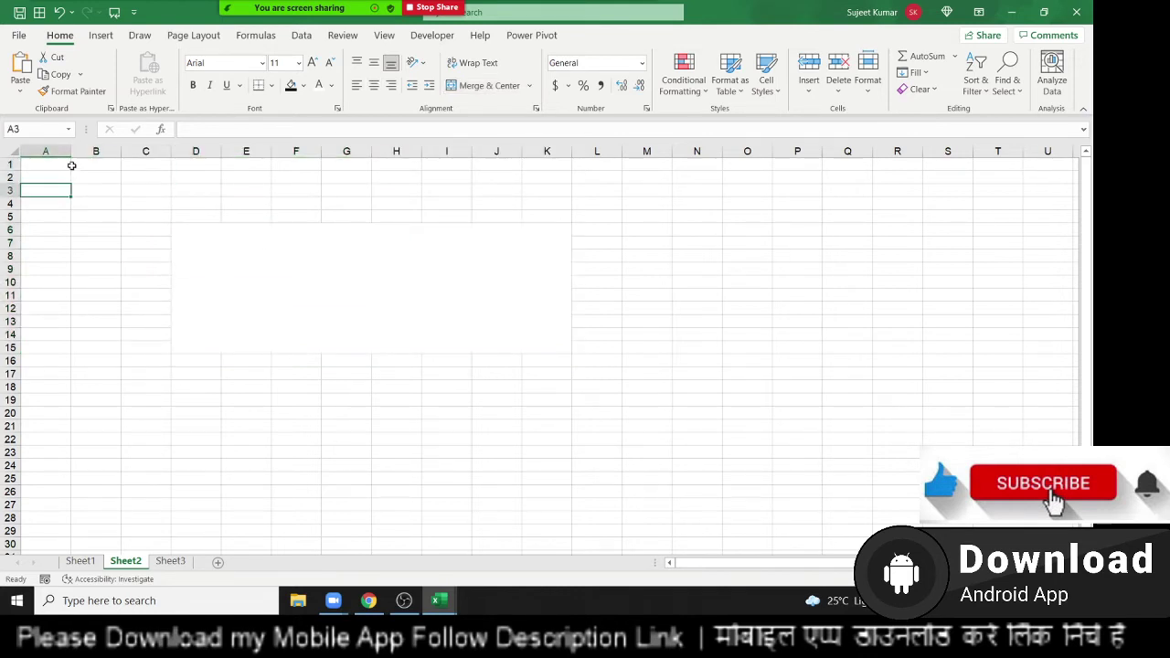
click(96, 153)
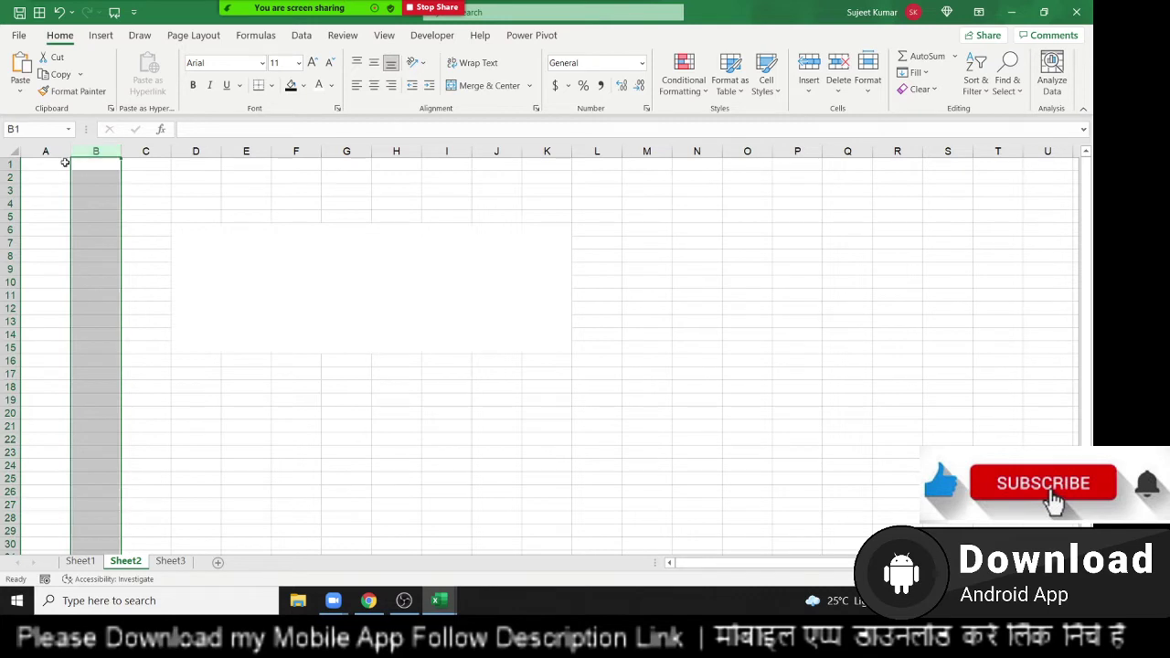
drag(71, 151, 139, 151)
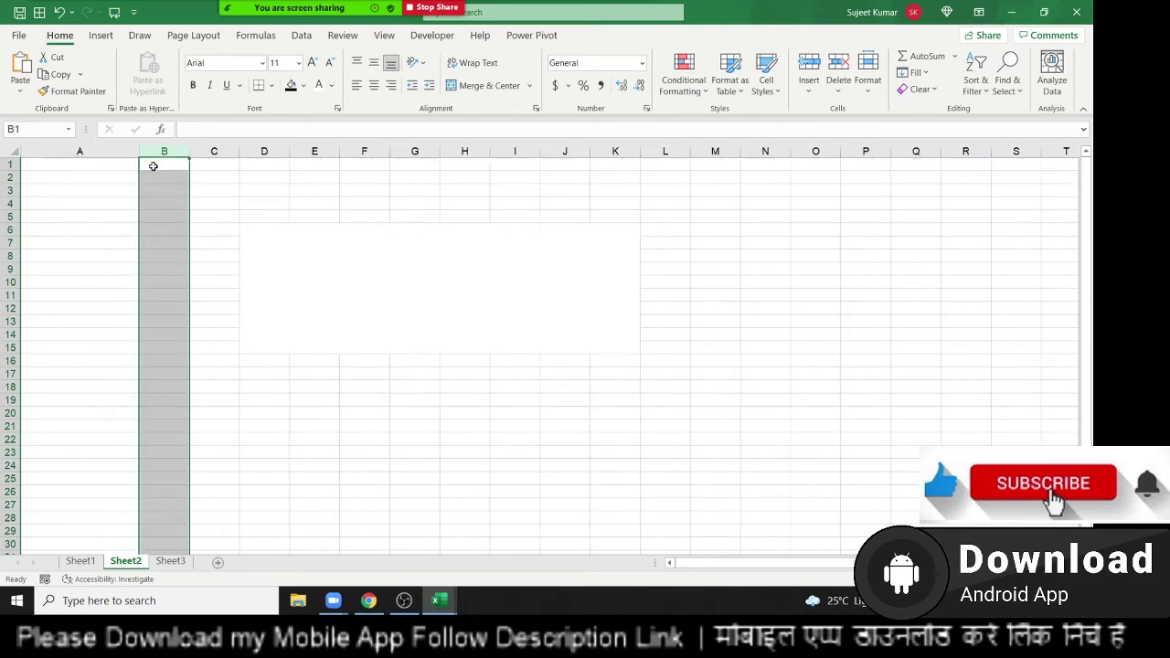
drag(11, 171, 11, 199)
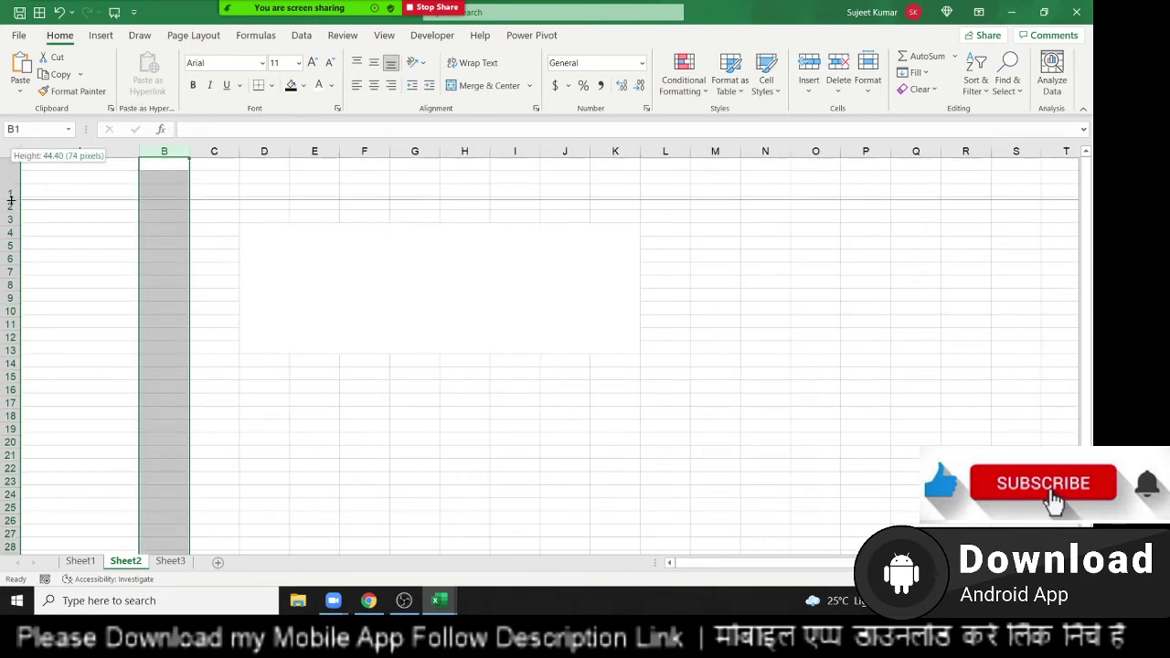
Fill cell A1 black and enter the current time, 9:15 PM, into it
click(117, 185)
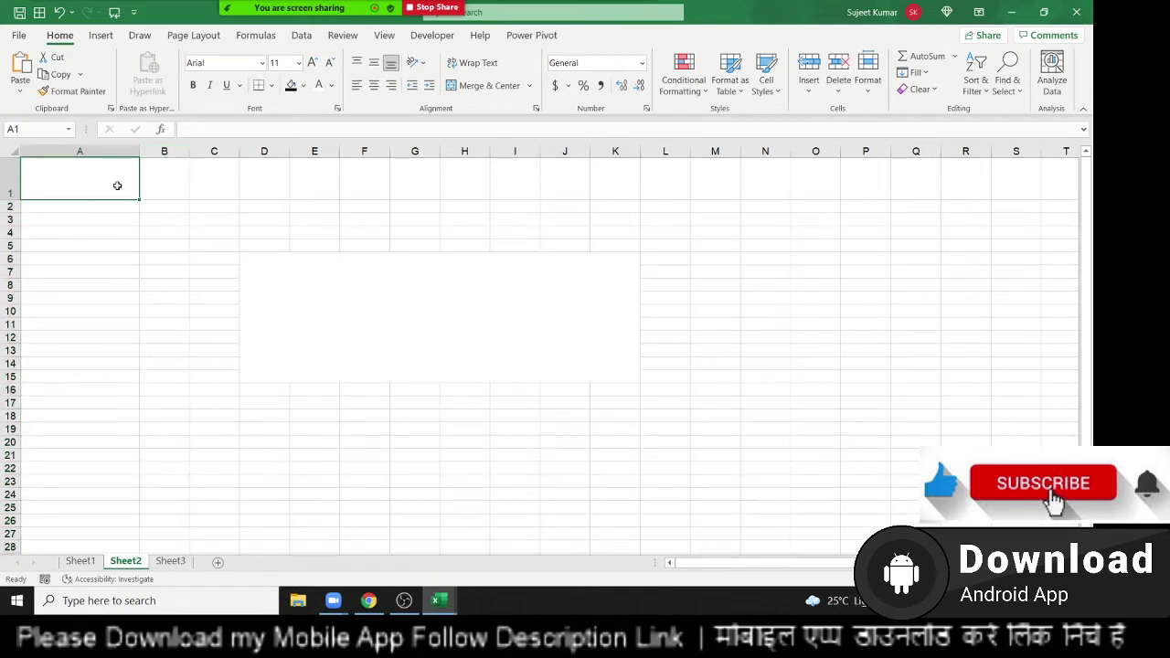
click(290, 85)
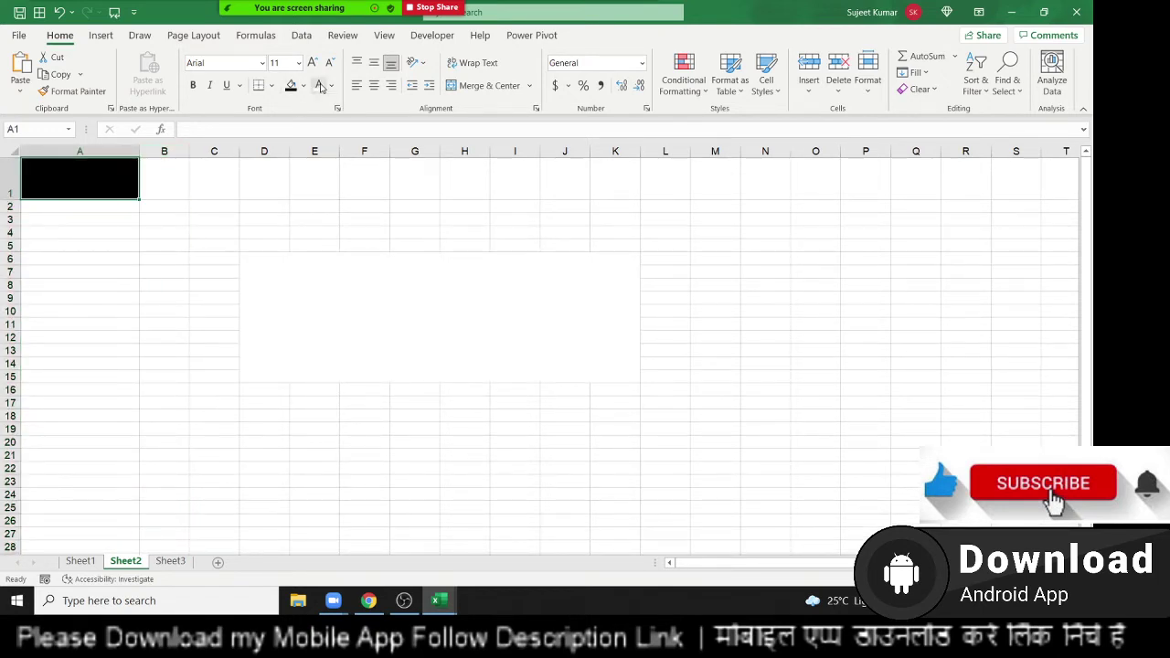
key(ctrl+shift+semicolon)
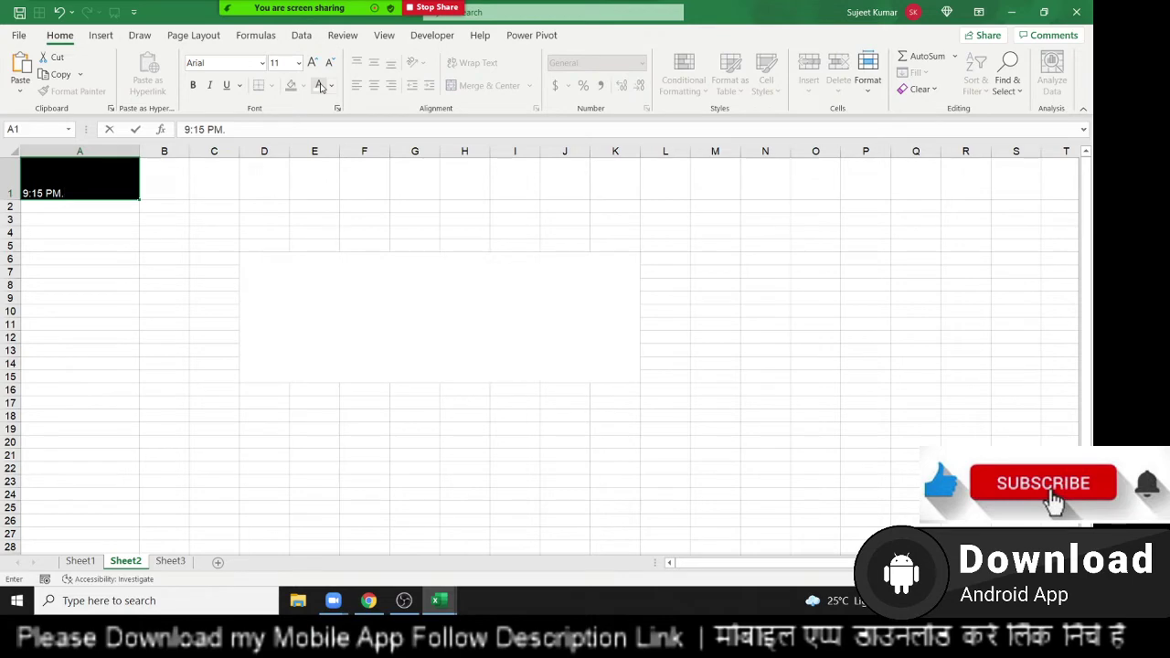
key(Return)
Start a new Sub rc() procedure below the last End Sub in Module1
key(alt+F11)
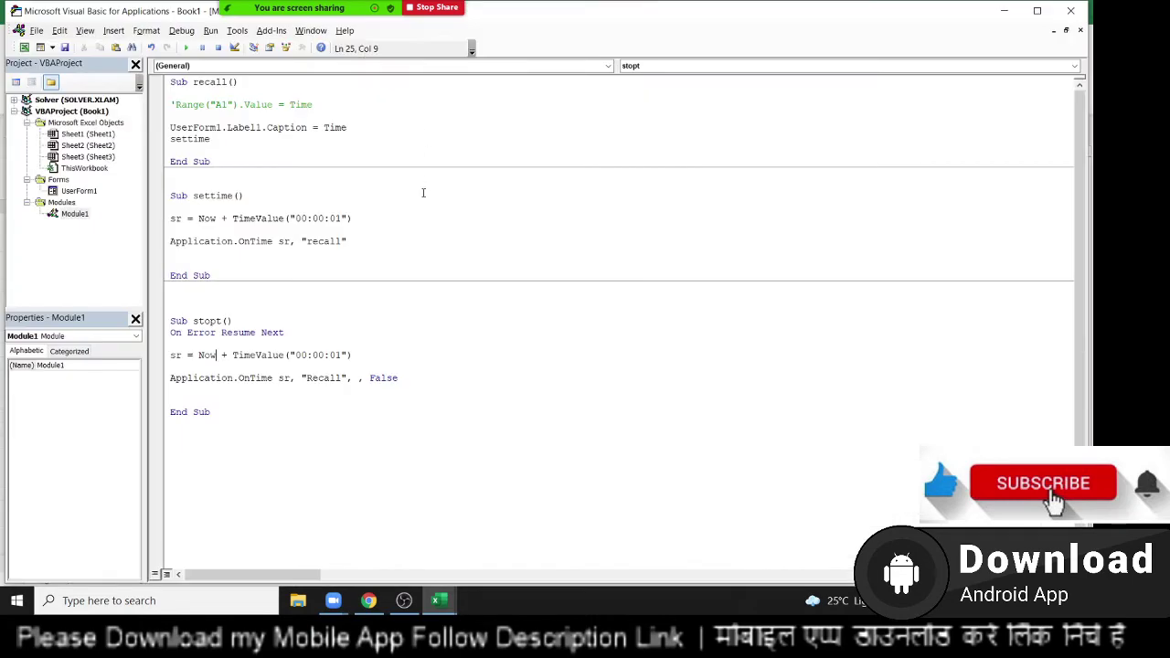
click(208, 496)
key(Return)
key(Return)
key(Return)
key(Return)
key(Return)
key(Return)
key(Return)
key(Return)
key(Return)
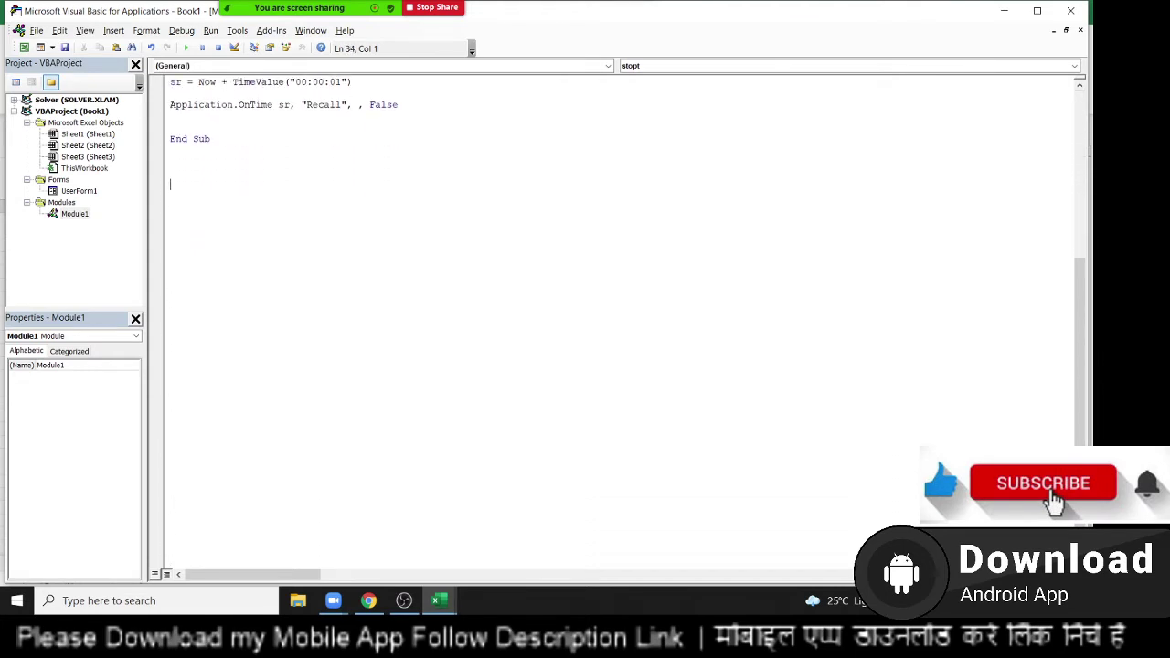
text(s)
text(())
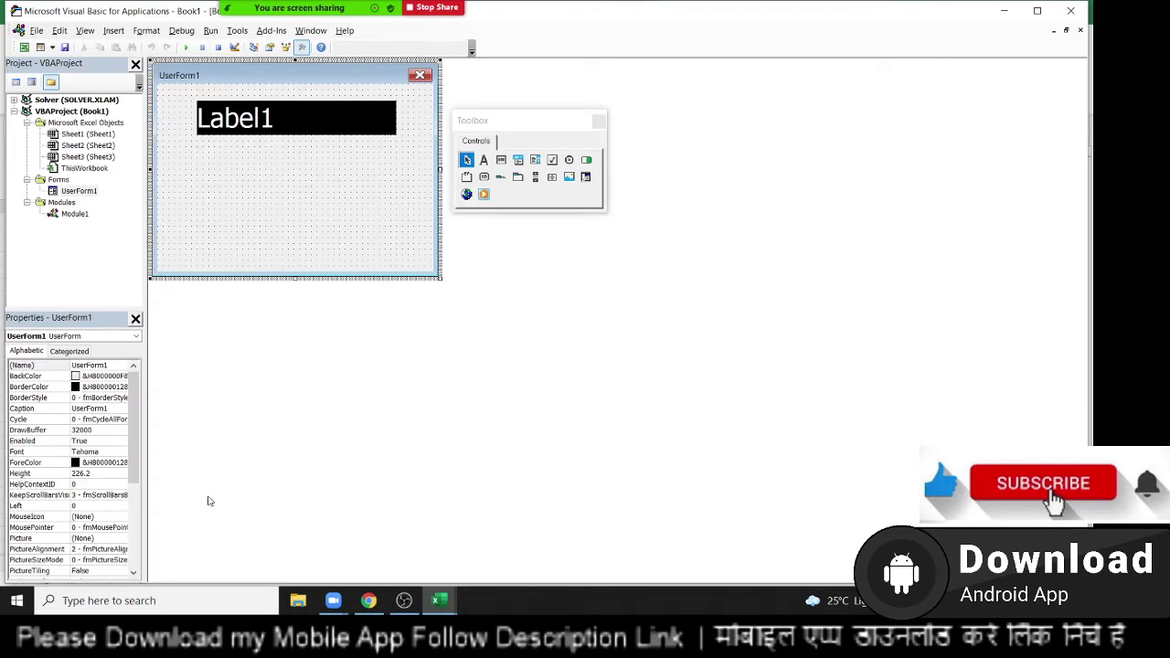
Add a blank line inside the empty Sub rc() below stopt, ready for code
double_click(75, 214)
key(Return)
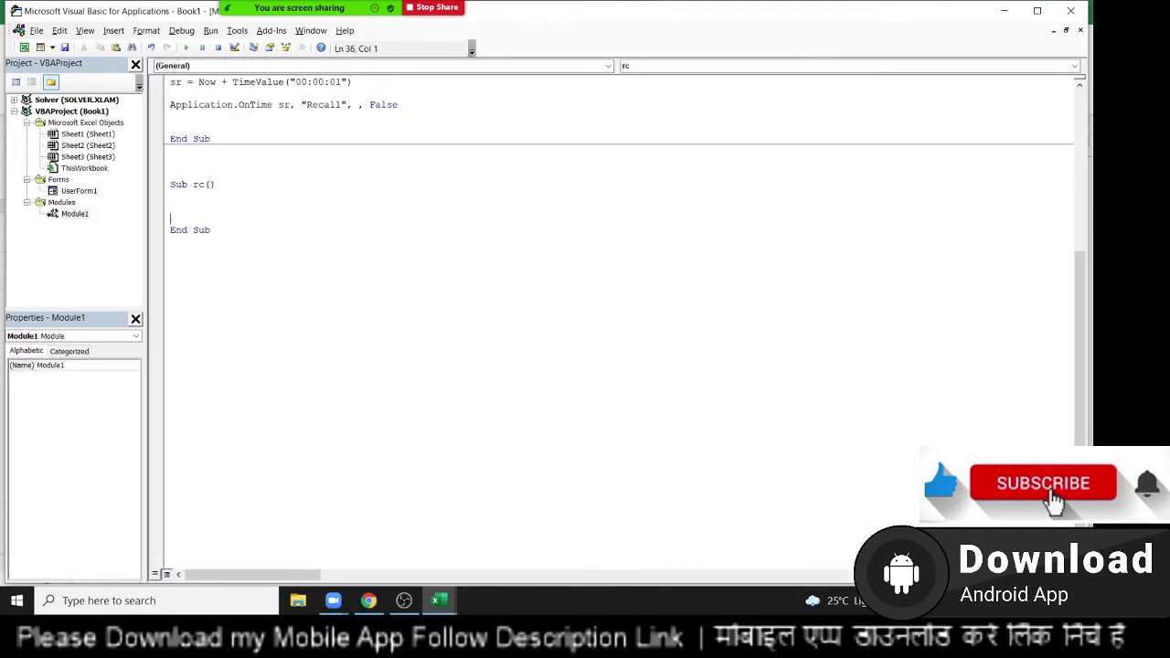
scroll(621, 320, up, 8)
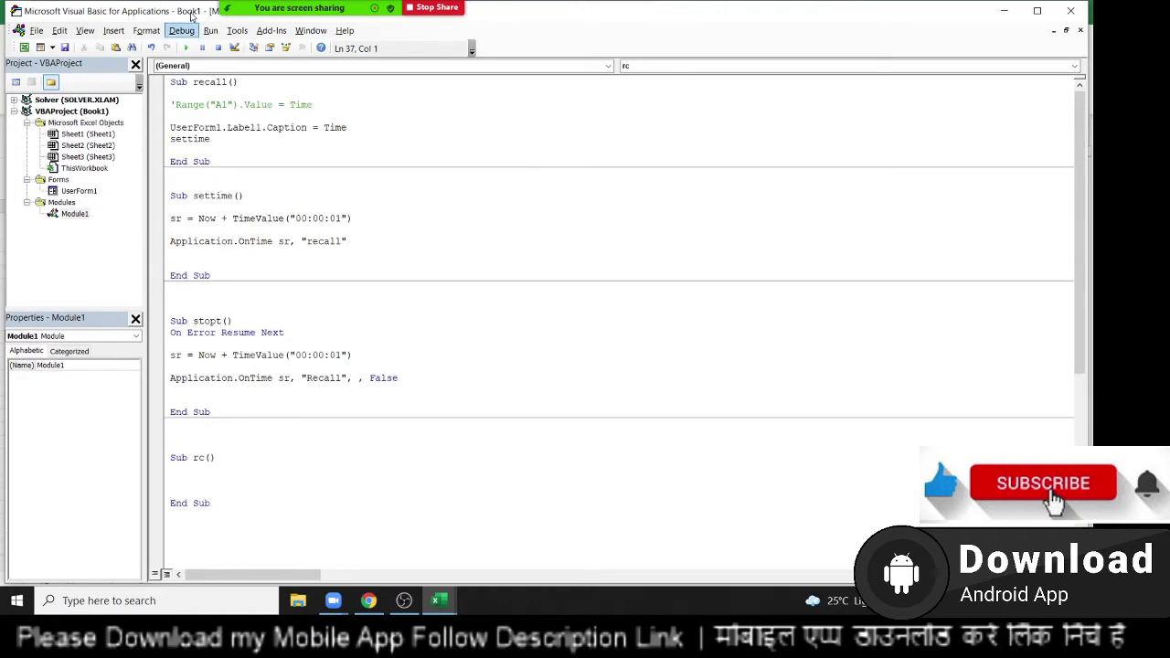
click(198, 355)
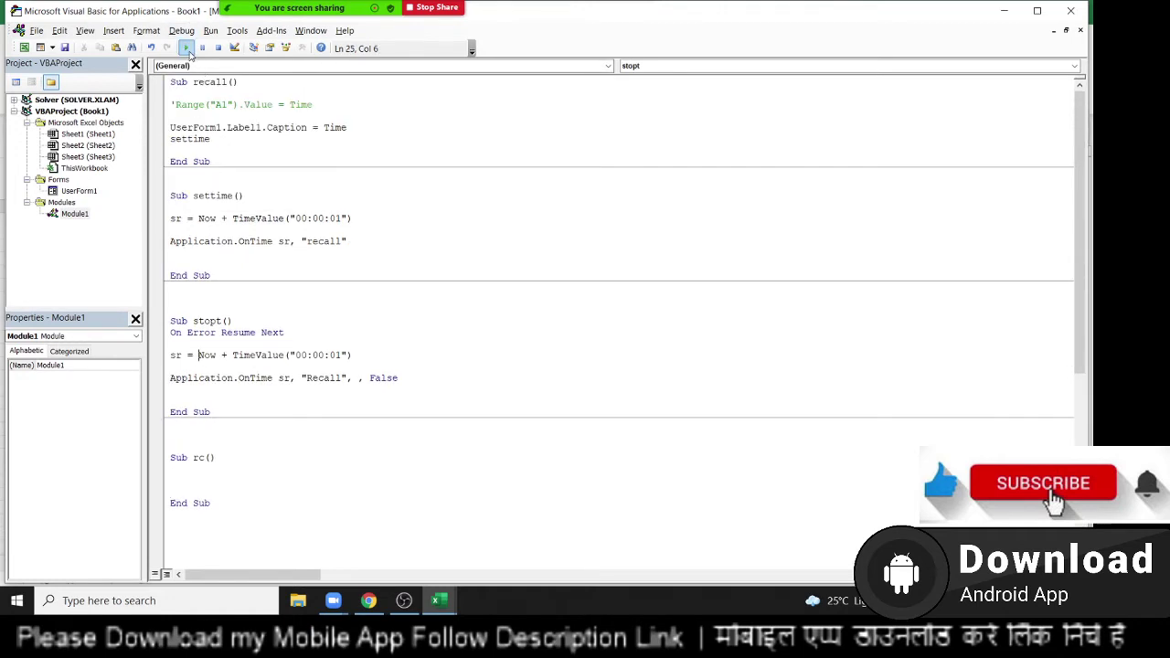
click(195, 478)
key(Return)
key(alt+F11)
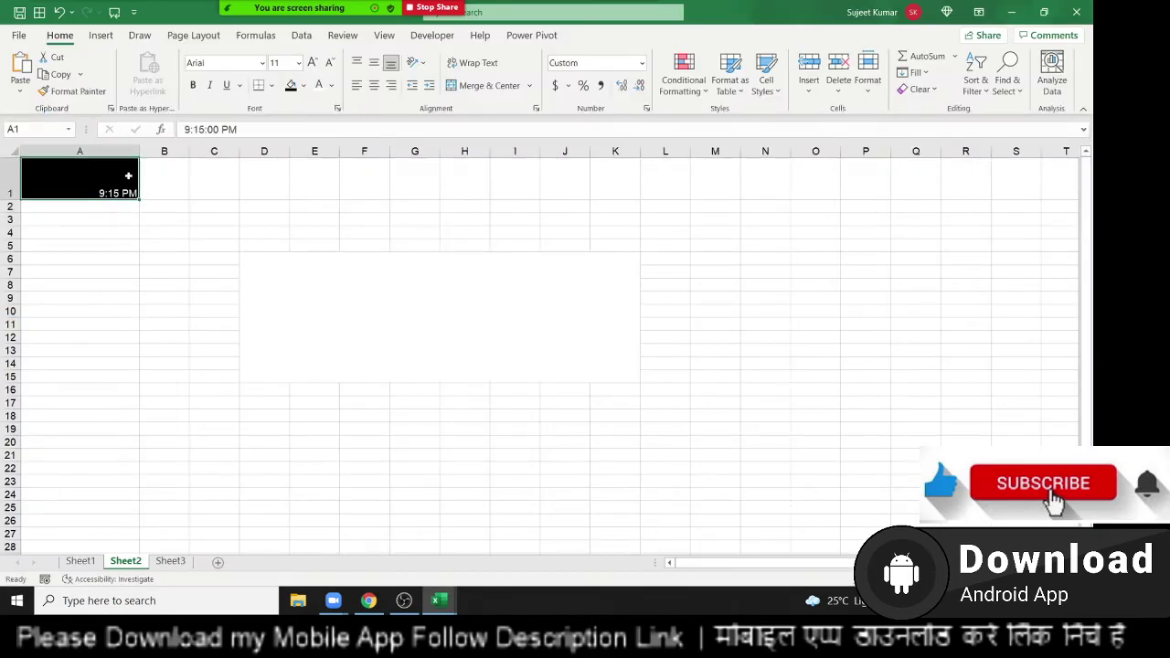
key(alt+F11)
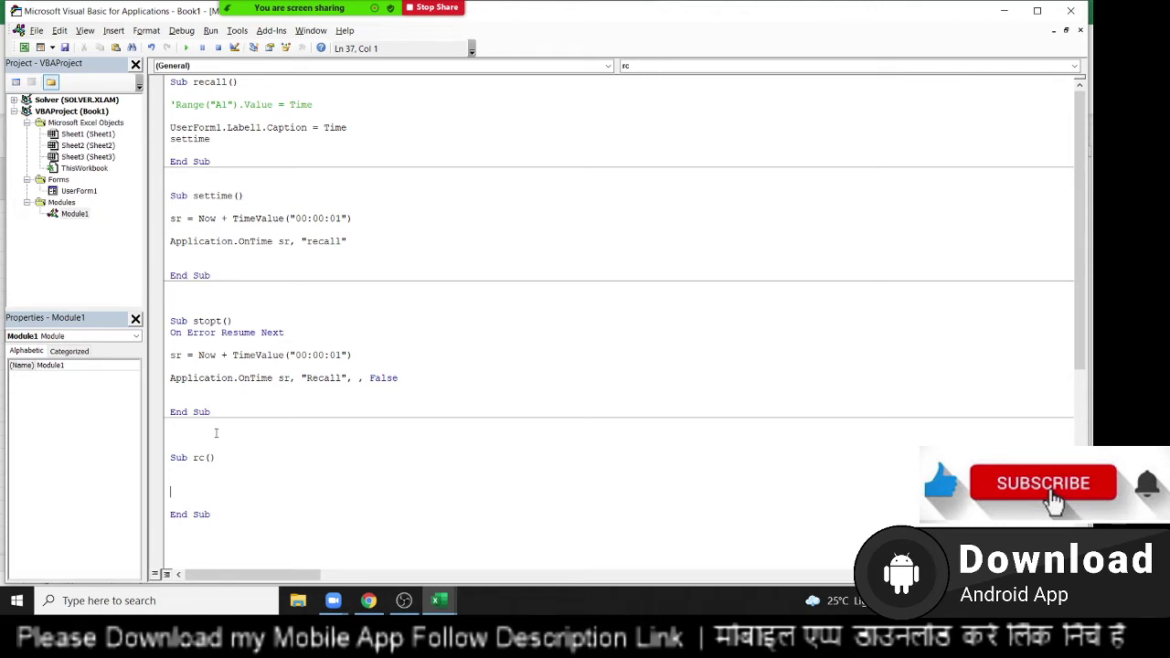
Begin an unfinished range("A1").Value = statement inside Sub rc()
key(Up)
text(set)
key(BackSpace)
key(BackSpace)
key(BackSpace)
text(rang)
text(e (")
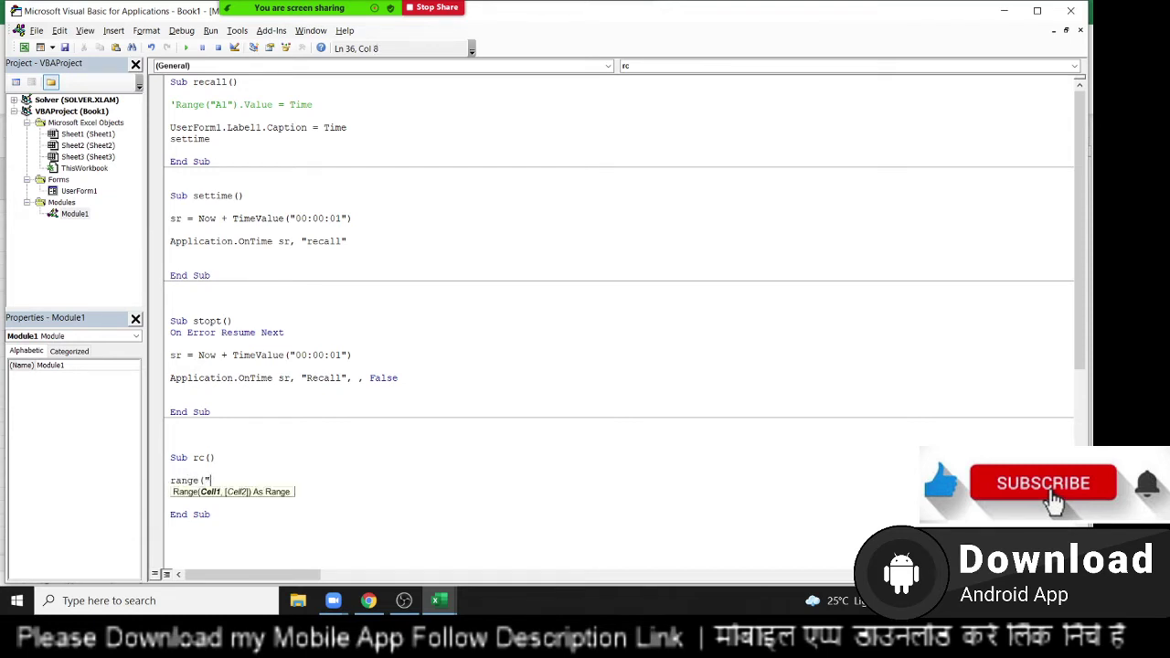
text(A1)
text())
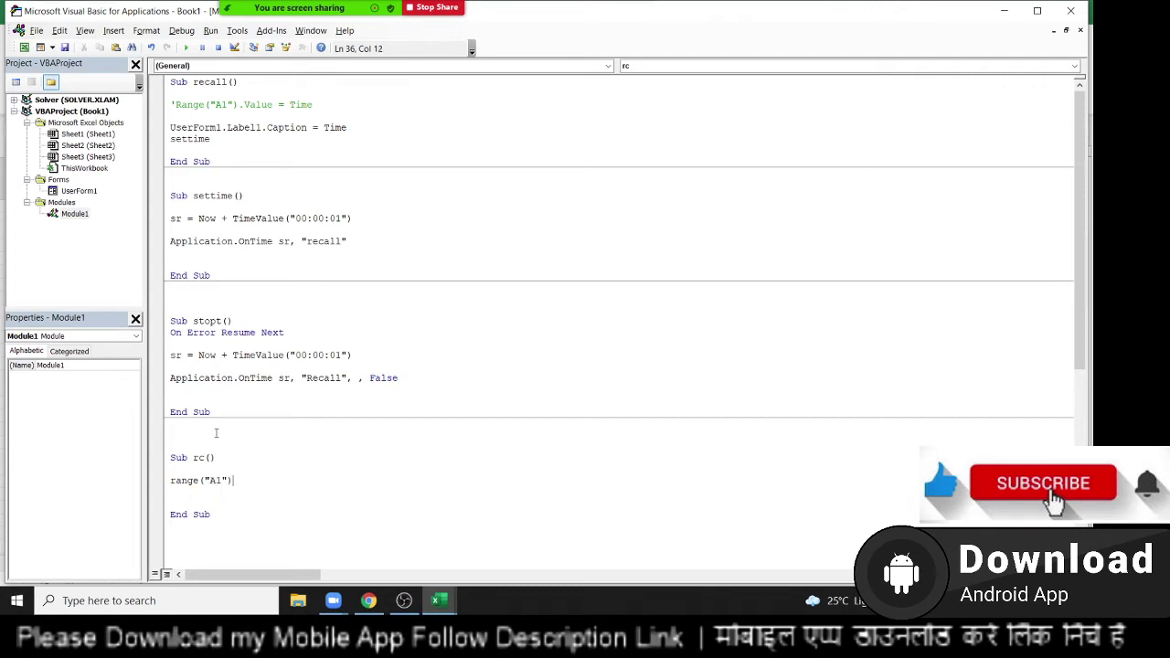
text(.v)
key(Tab)
text(= t)
text(ime)
key(BackSpace)
key(BackSpace)
key(BackSpace)
key(BackSpace)
text(")
text(ti)
text(mese)
text(r)
key(BackSpace)
key(BackSpace)
key(BackSpace)
key(BackSpace)
key(BackSpace)
key(BackSpace)
key(BackSpace)
key(BackSpace)
key(BackSpace)
key(BackSpace)
key(BackSpace)
key(BackSpace)
key(BackSpace)
key(BackSpace)
key(BackSpace)
key(BackSpace)
key(BackSpace)
key(BackSpace)
Enter the two-minute time 0:02:00 into Sheet2's cell A1
key(alt+F11)
text(2:)
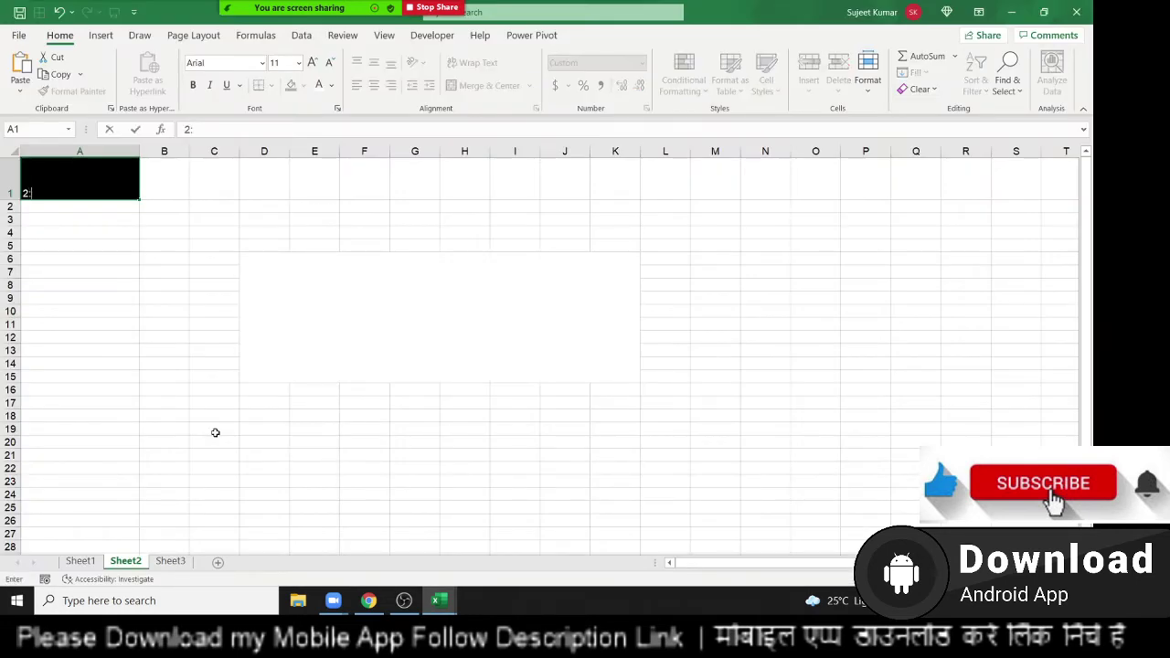
text(0)
key(BackSpace)
key(BackSpace)
key(BackSpace)
text(0)
text(2)
text(:)
text(0)
key(Return)
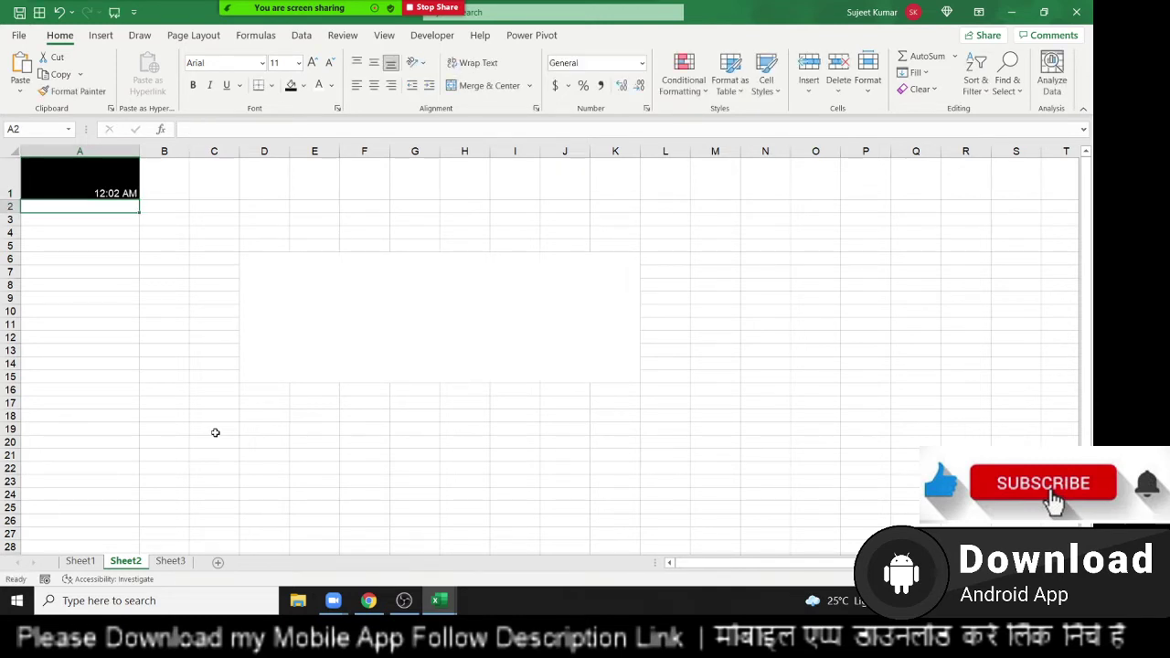
key(Up)
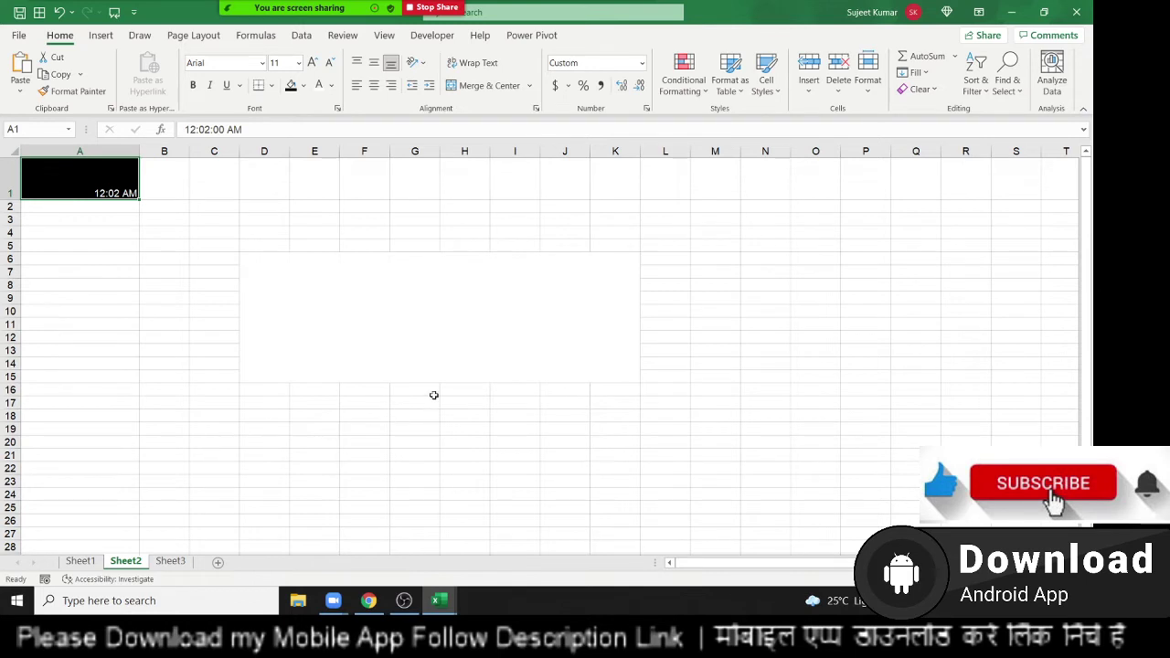
Format A1 with the 37:30:55 hours:minutes:seconds Time number format
click(539, 110)
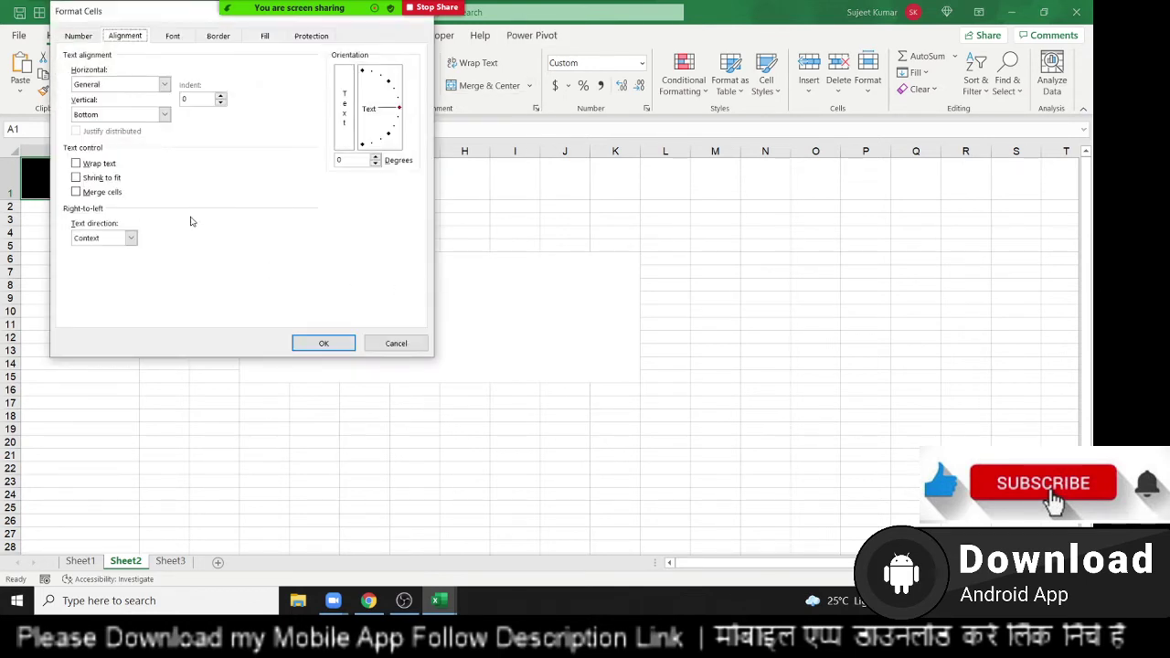
click(90, 40)
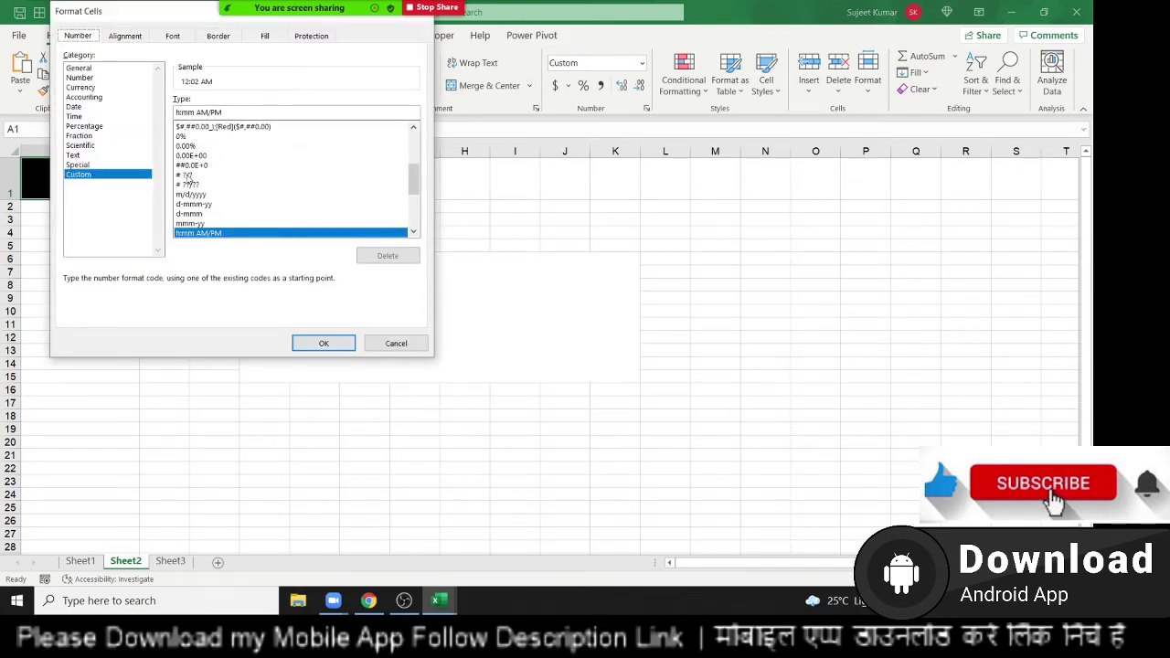
scroll(189, 177, up, 3)
click(74, 117)
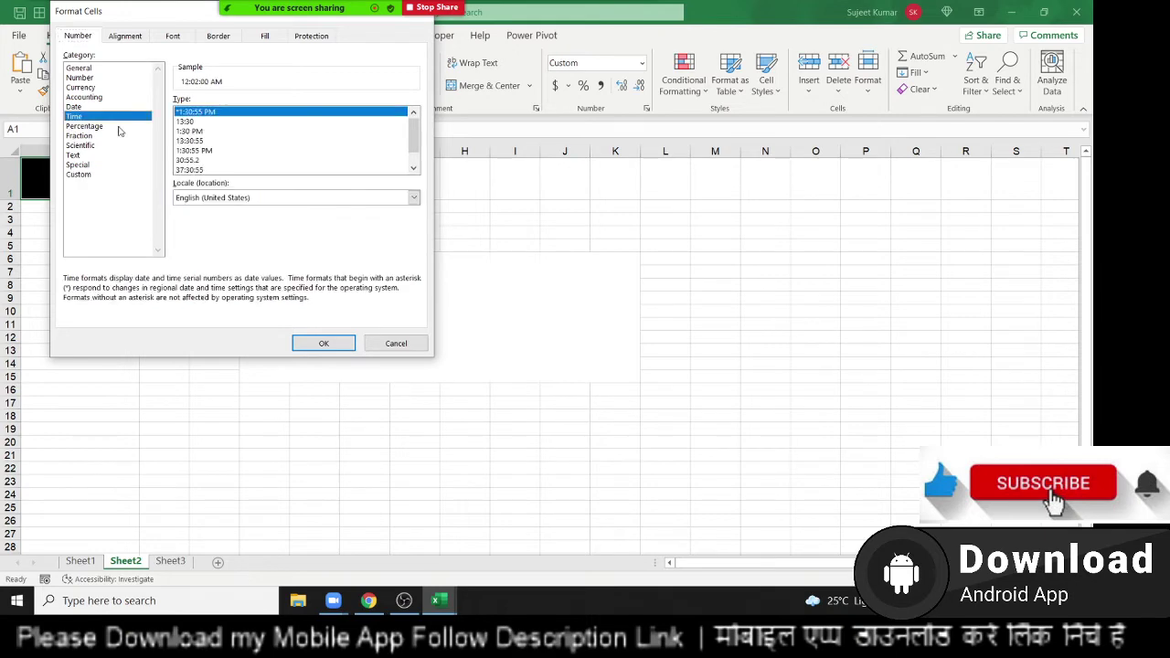
click(188, 169)
click(324, 343)
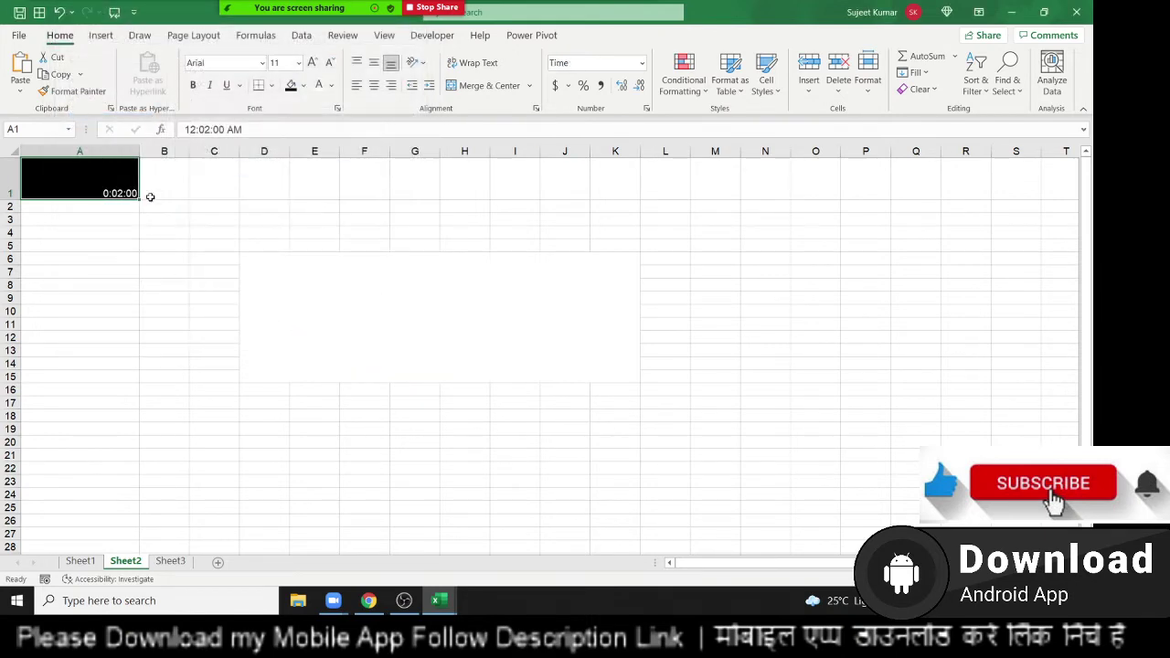
Centre A1's time vertically and enlarge it to 24-point size
click(373, 65)
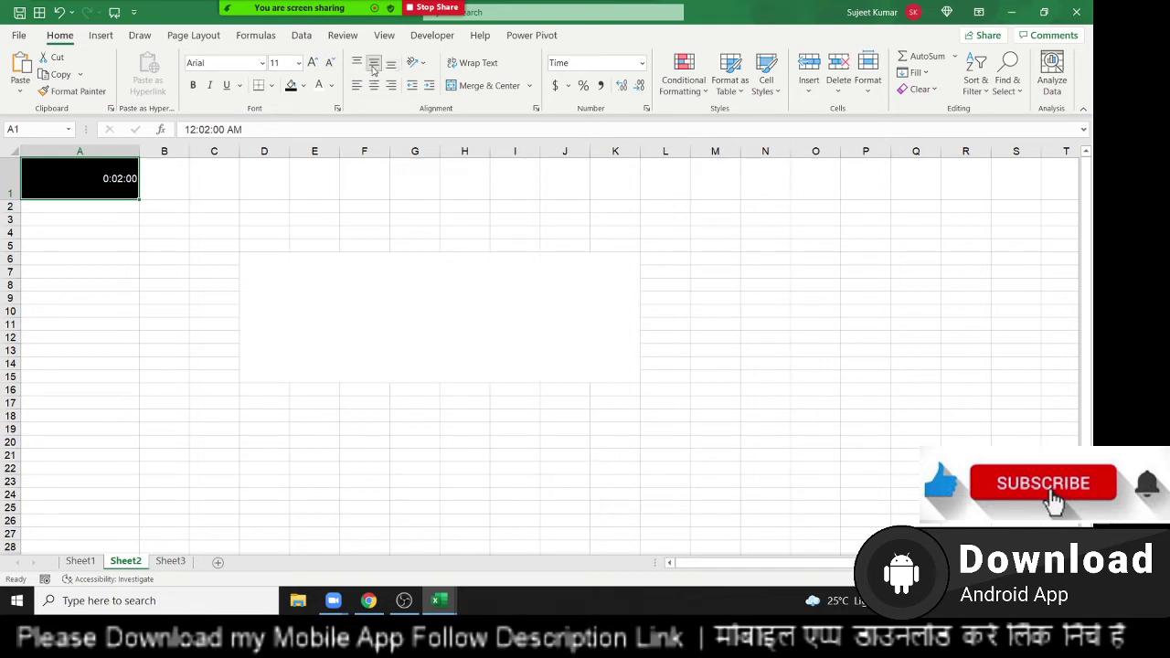
click(313, 66)
click(313, 65)
click(313, 66)
click(313, 65)
click(313, 66)
click(313, 65)
click(313, 66)
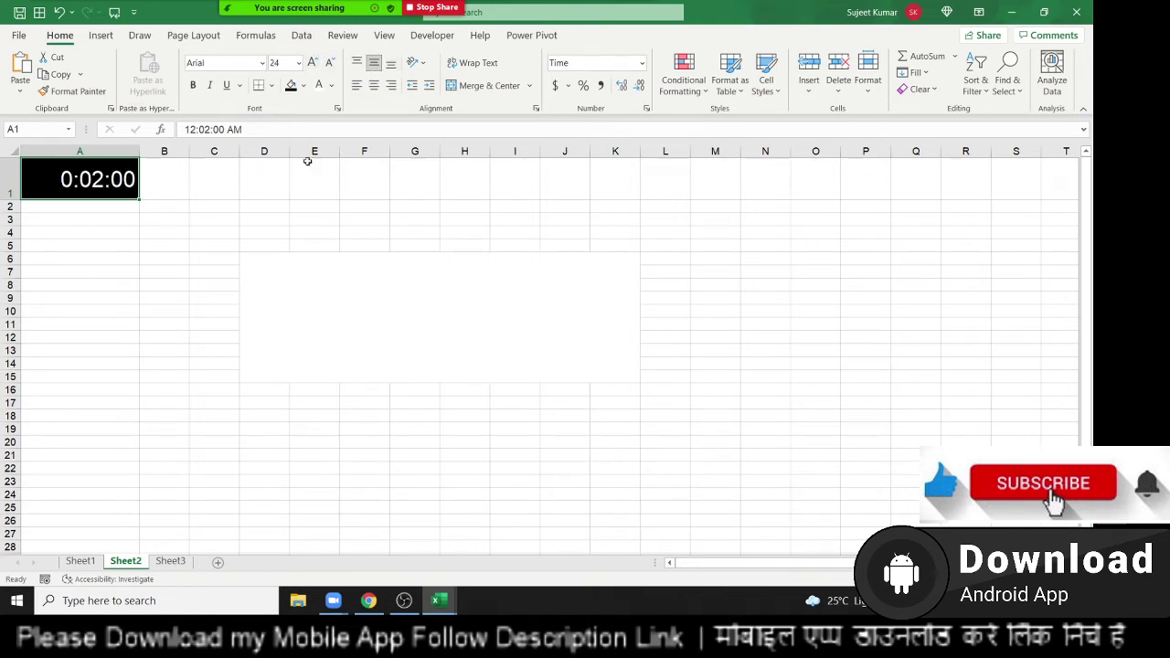
click(173, 281)
key(alt+F11)
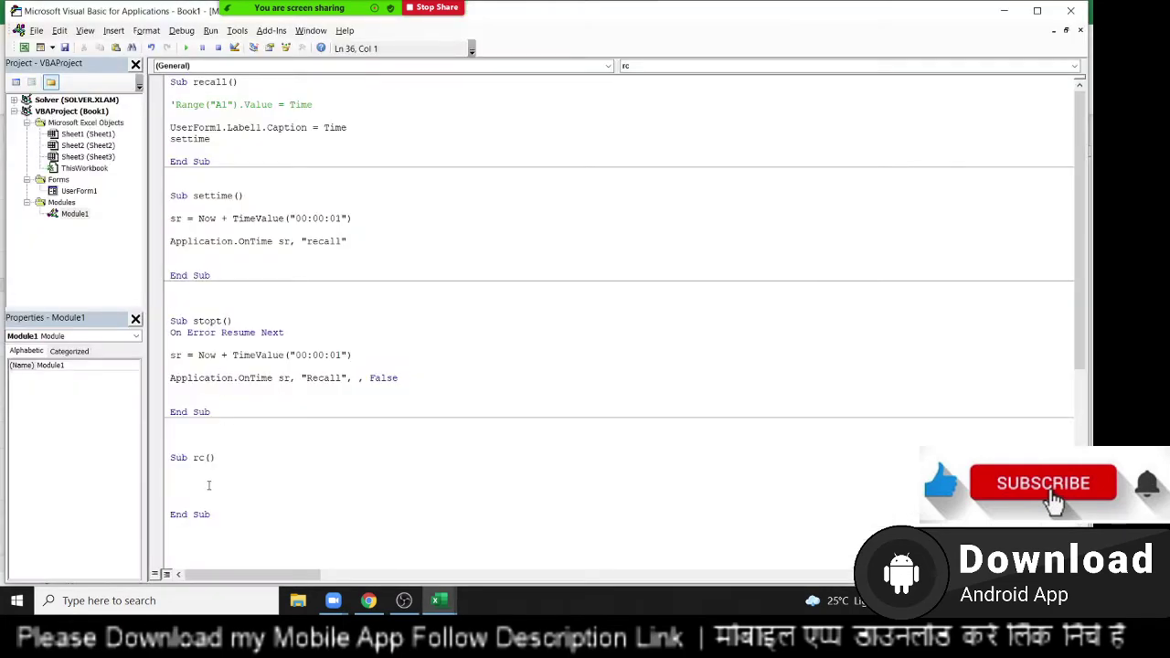
Make Sub rc() set Range("a1").Value to A1's value minus TimeValue("00:00:01")
text(range)
text((")
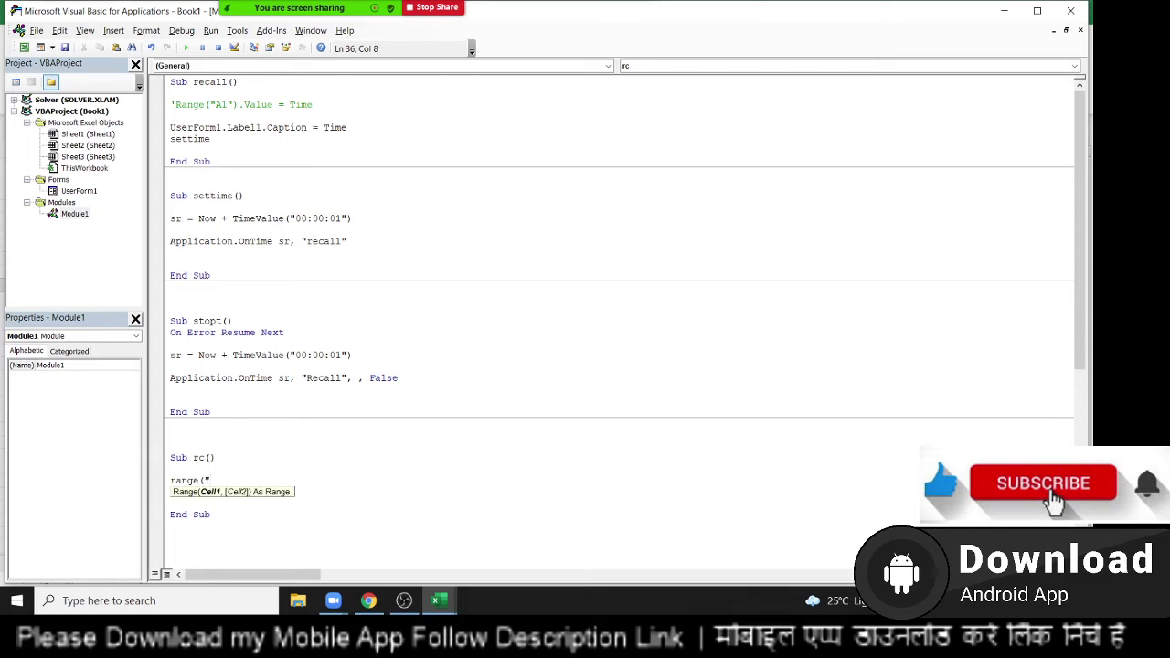
text(a)
text(1").)
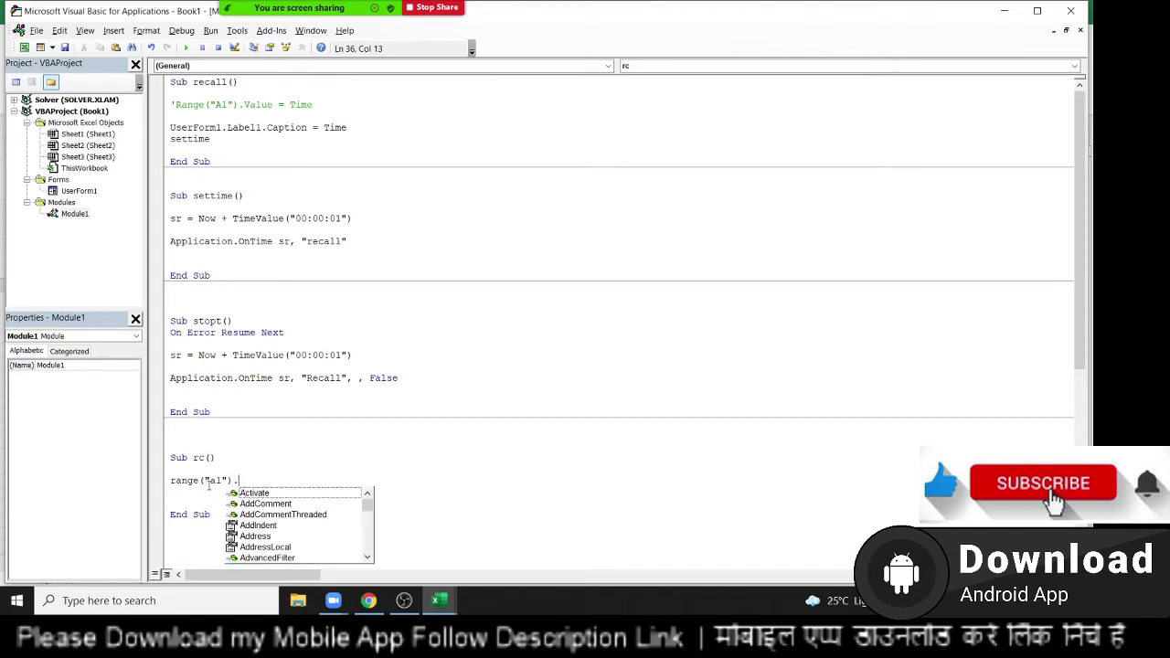
text(Value =)
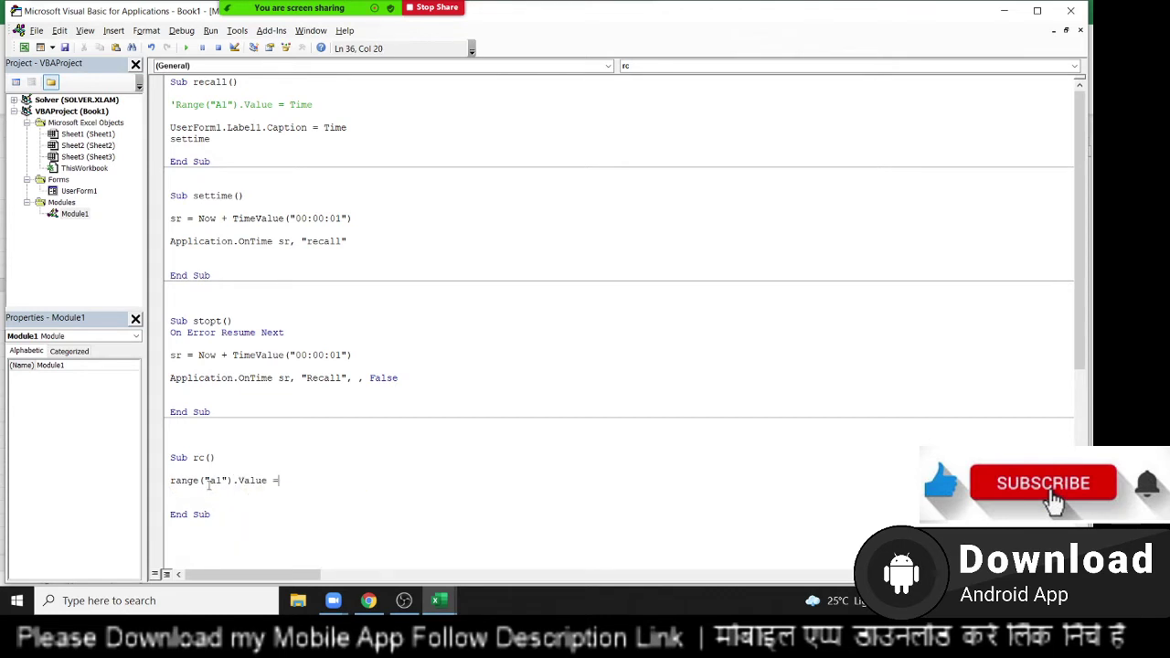
text(ran)
text(ge("A)
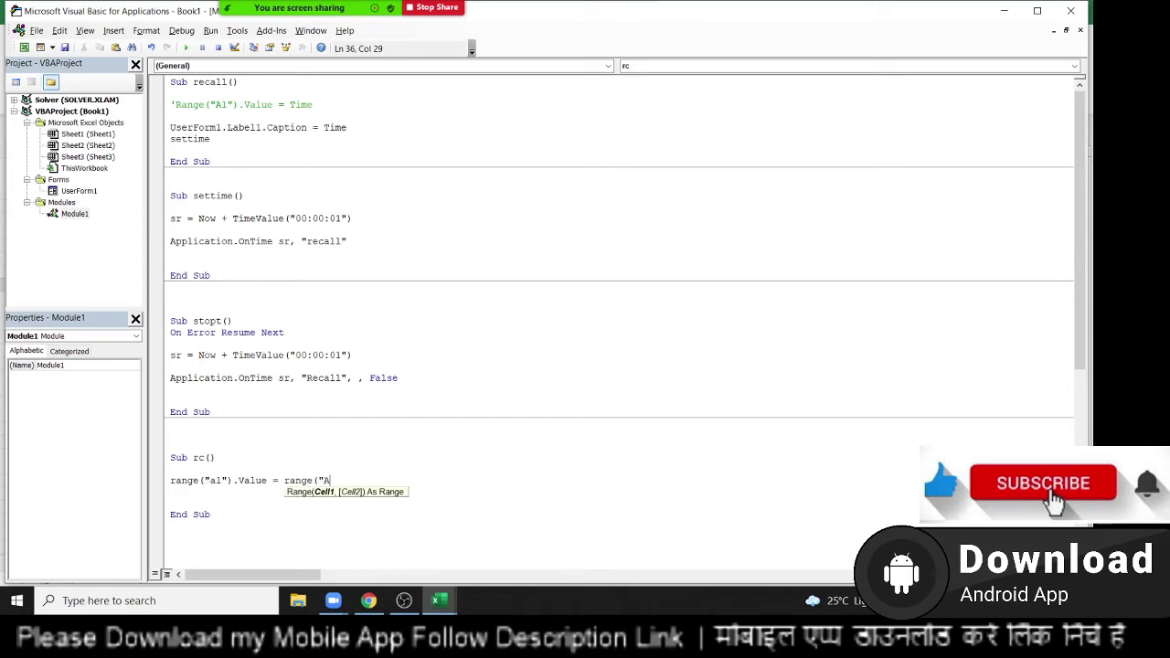
text(1"))
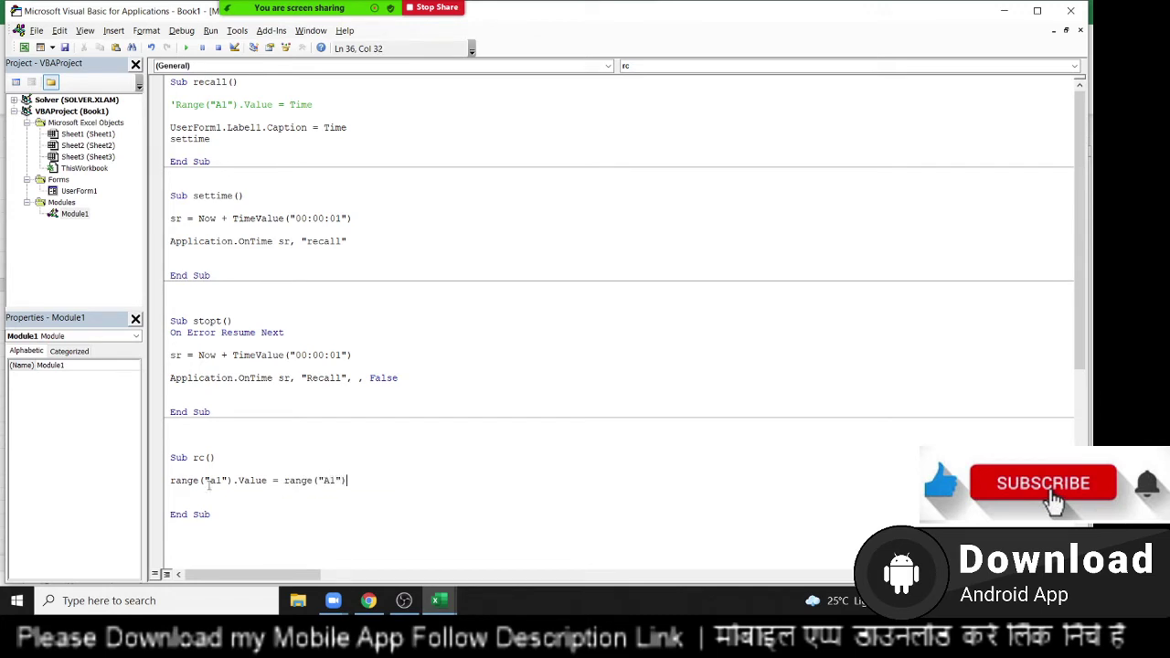
text(.v -)
text(time)
text(value)
text(("00)
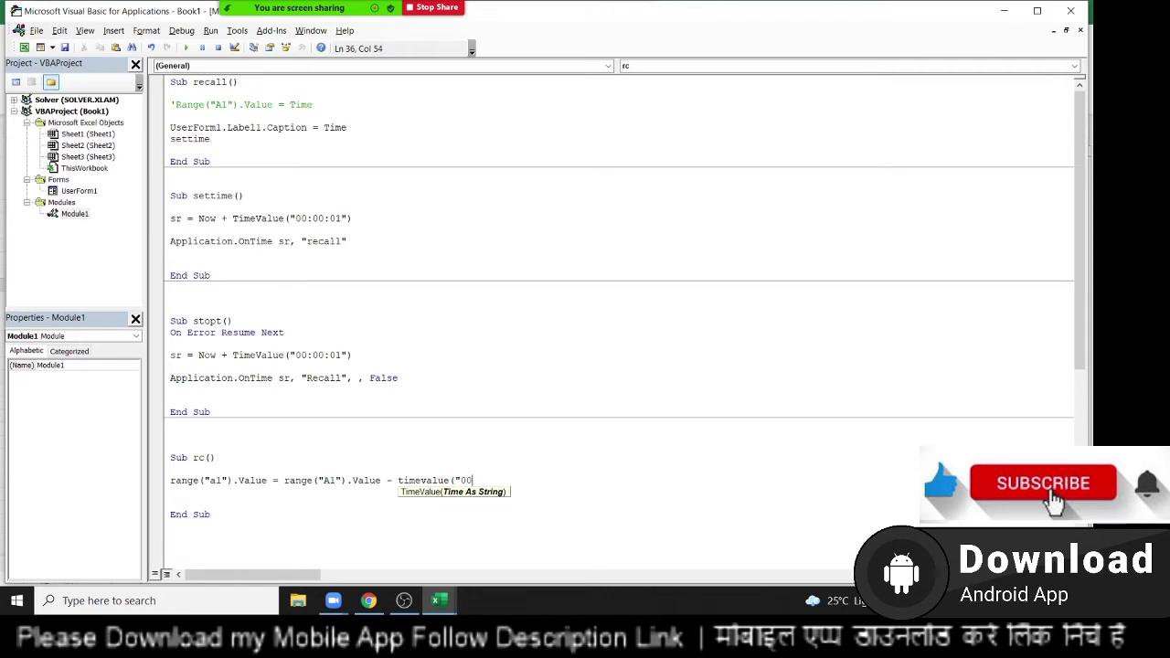
text(00:)
text(01)
click(208, 486)
key(Return)
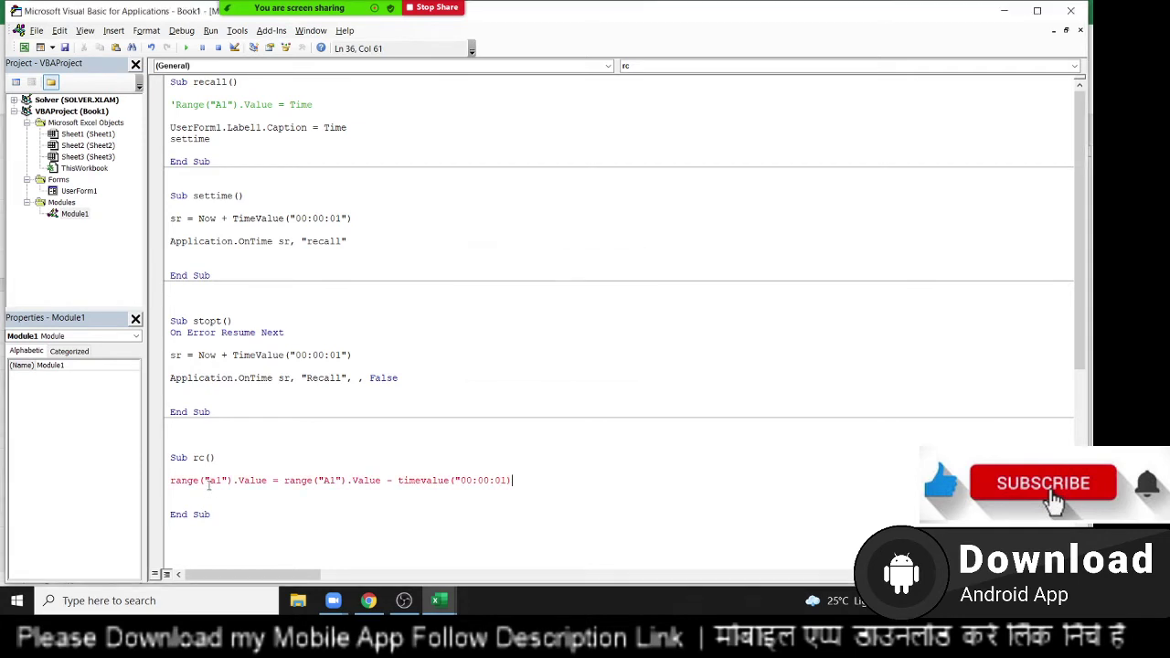
text("))
key(Down)
key(Down)
key(Down)
Add an empty Sub st() procedure below rc
key(Return)
key(Return)
text(s)
text(ub )
text(st)
Finish the empty Sub st() procedure with End Sub, leaving a blank line inside
key(Return)
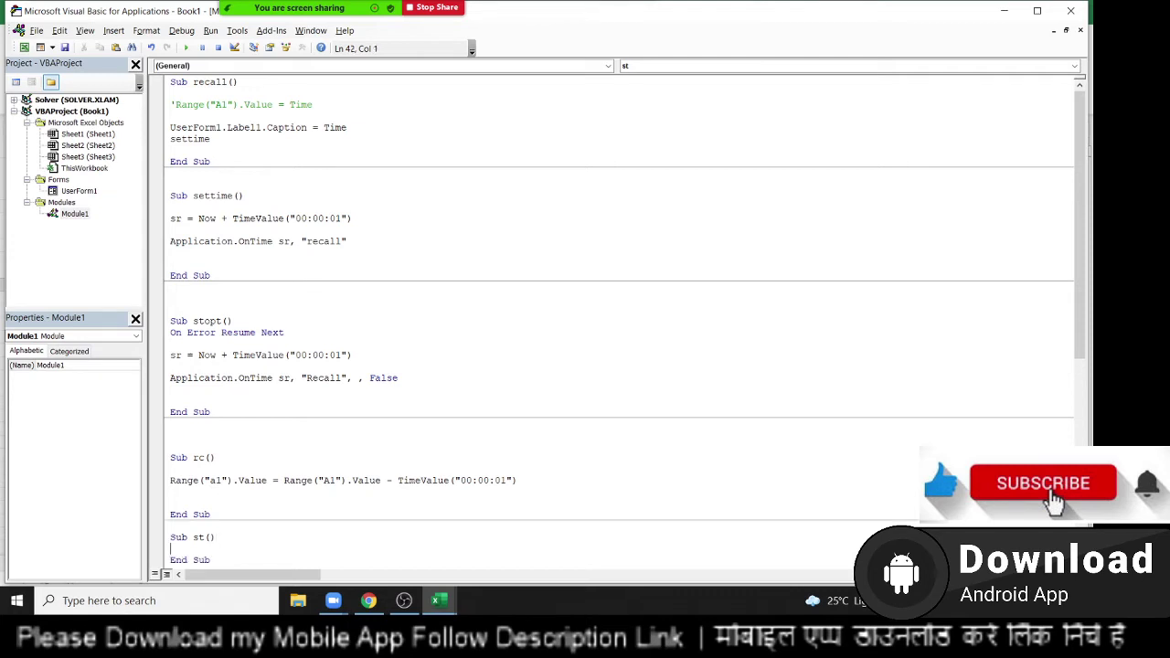
key(Return)
key(Return)
key(Return)
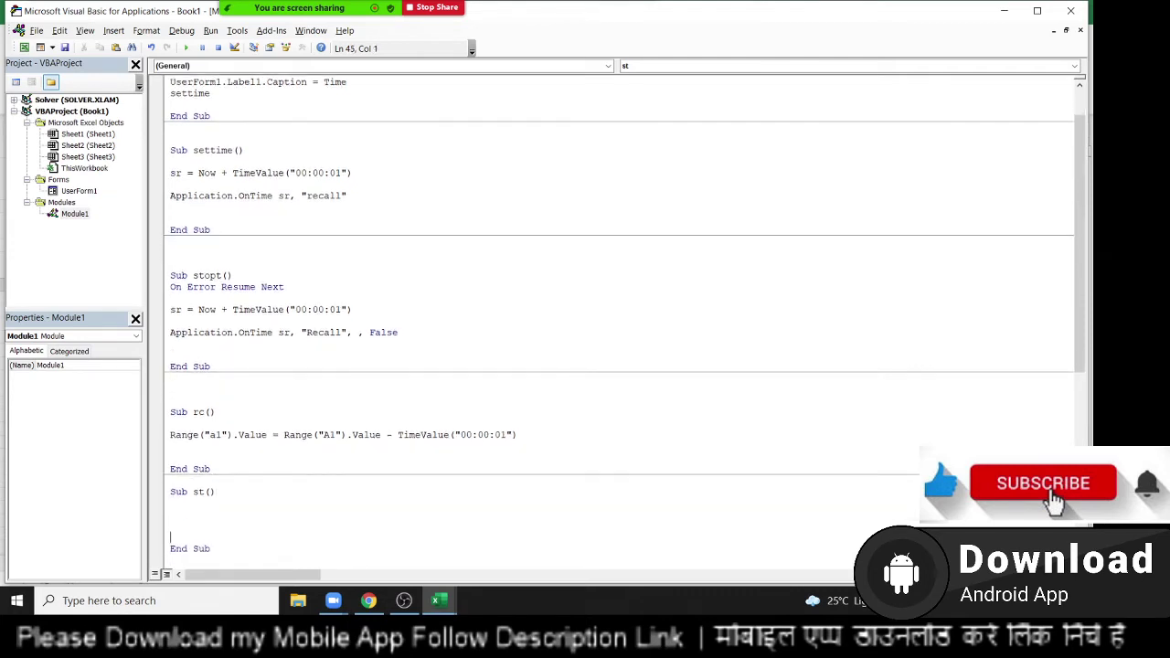
key(Up)
key(Up)
text(r)
text(c)
key(BackSpace)
key(BackSpace)
text(srd)
key(BackSpace)
key(BackSpace)
key(BackSpace)
Copy settime's two lines, setting sr one second ahead and scheduling recall via Application.OnTime, into Sub st()
drag(190, 217, 159, 168)
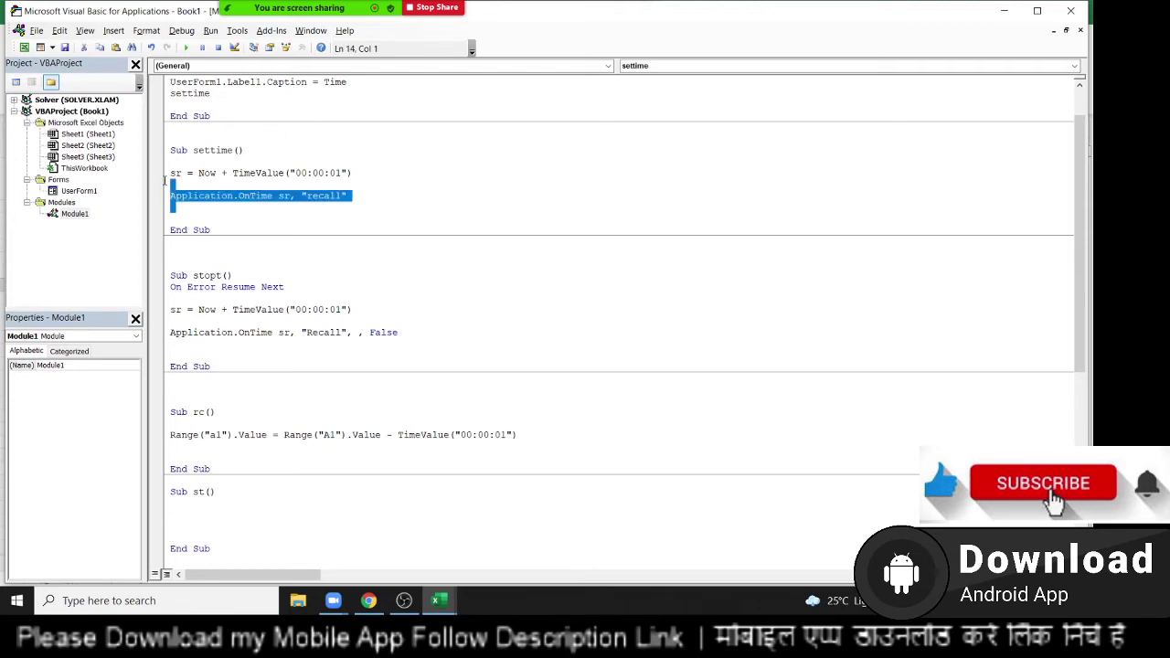
key(ctrl+c)
click(195, 514)
key(ctrl+v)
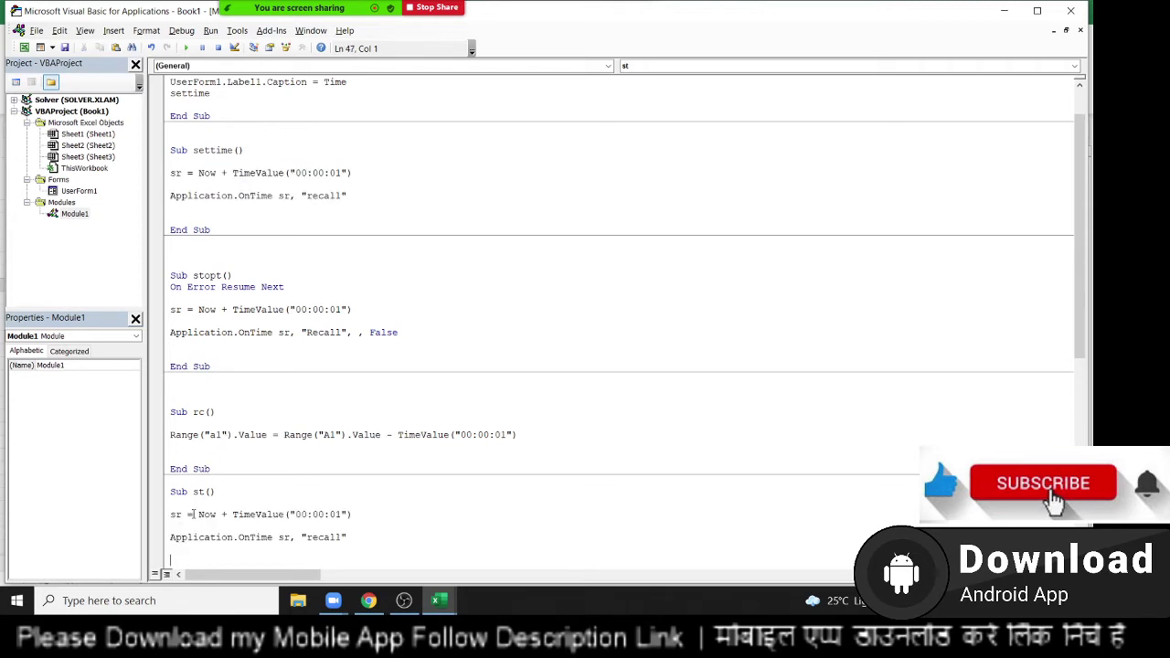
scroll(303, 512, down, 2)
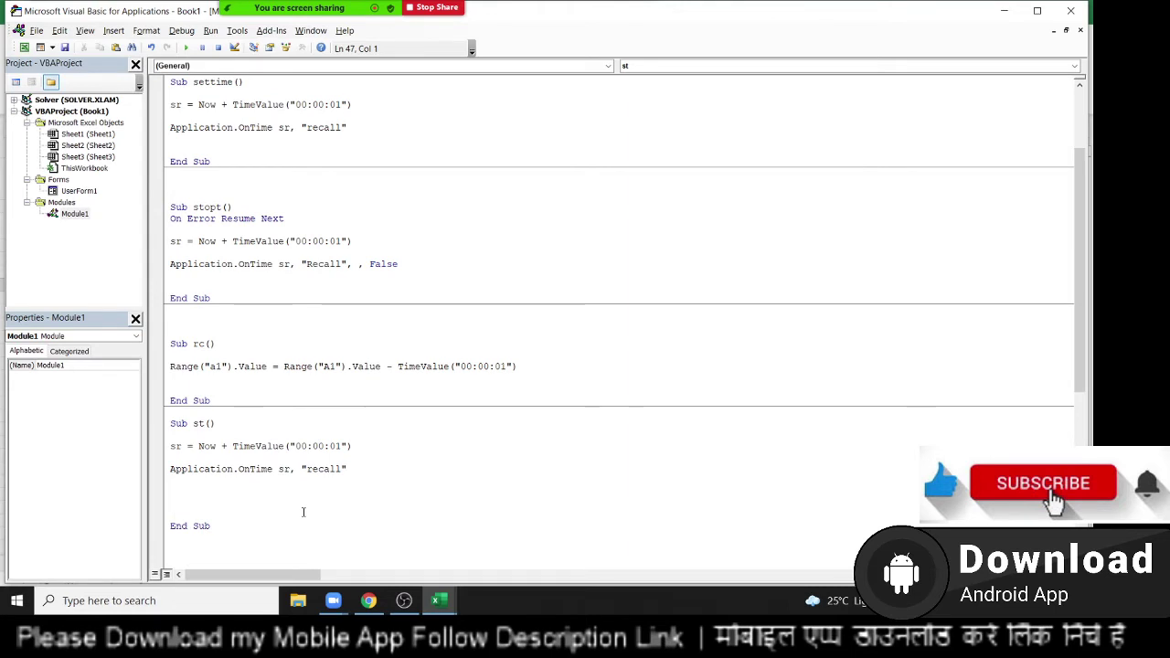
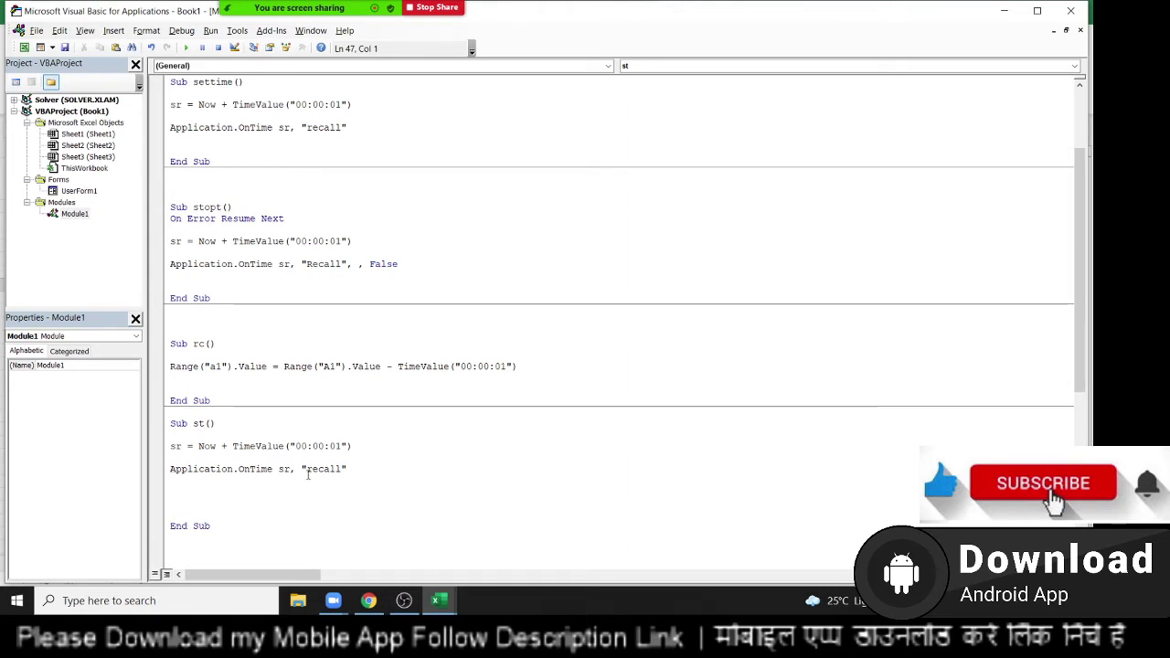
Make st's OnTime line schedule "rc" instead of recall, and have rc call st
double_click(311, 472)
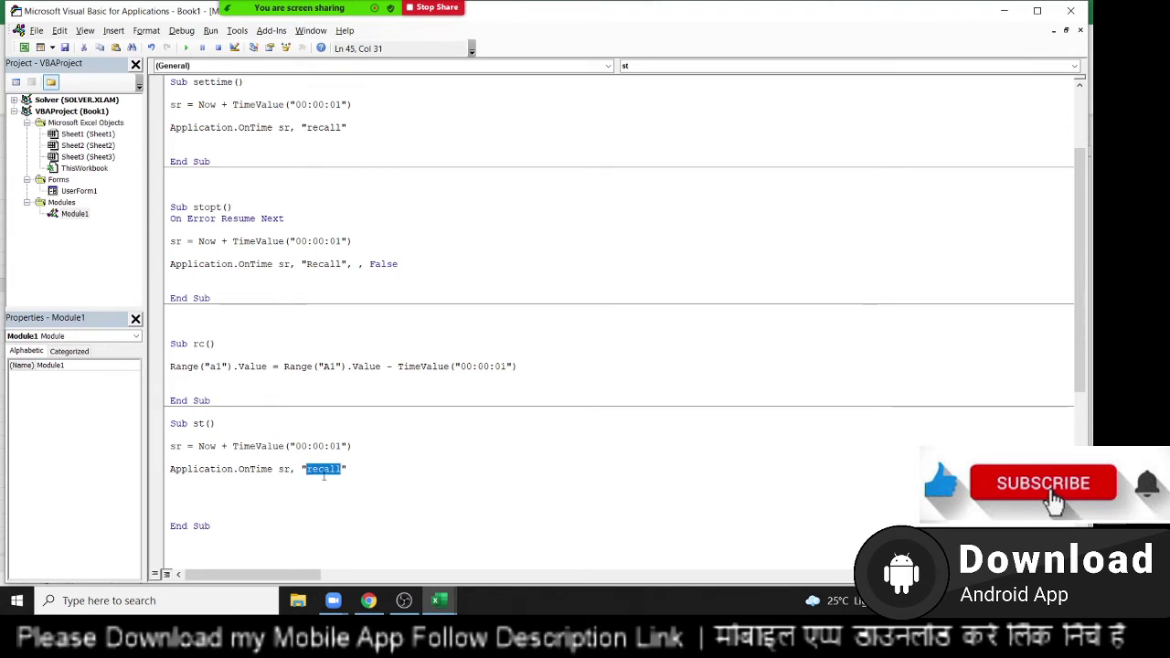
text(rc)
click(195, 389)
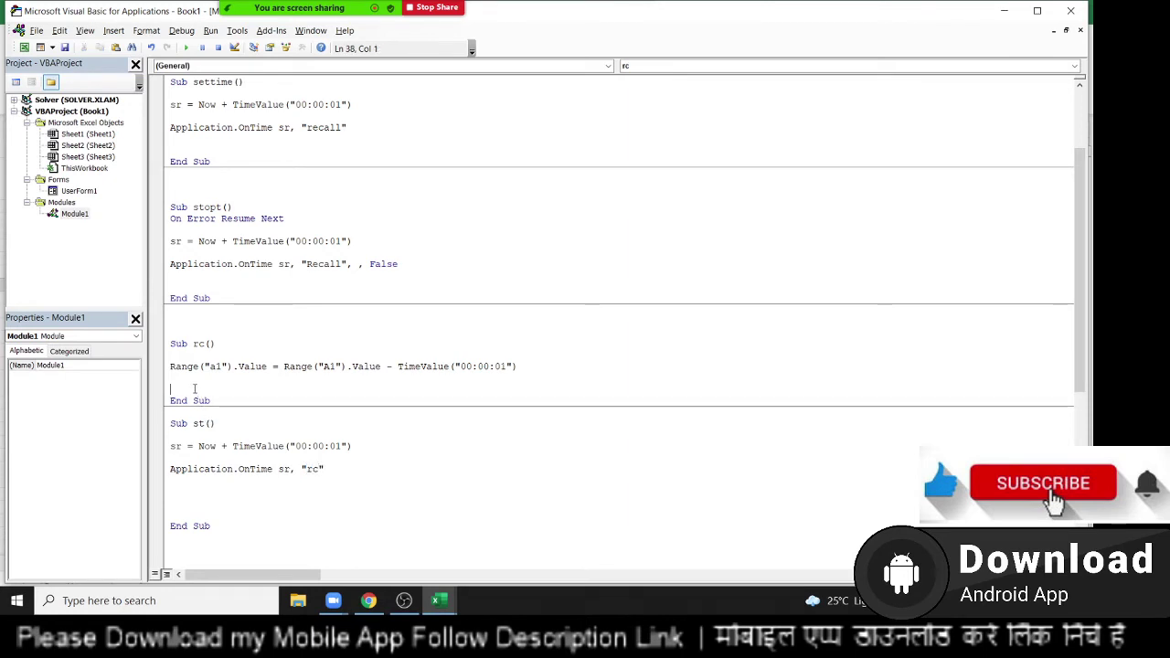
text(st)
Add blank lines in st and begin typing If Range("A1").Value = 0 Then
click(211, 489)
key(Return)
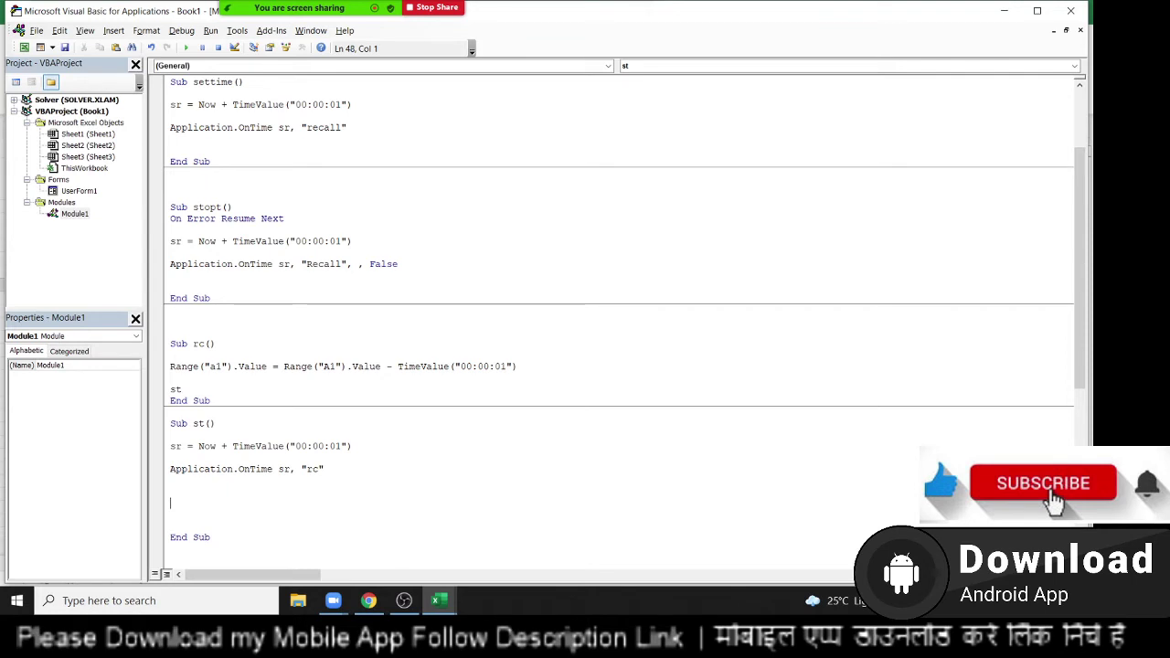
key(Up)
key(Up)
click(171, 492)
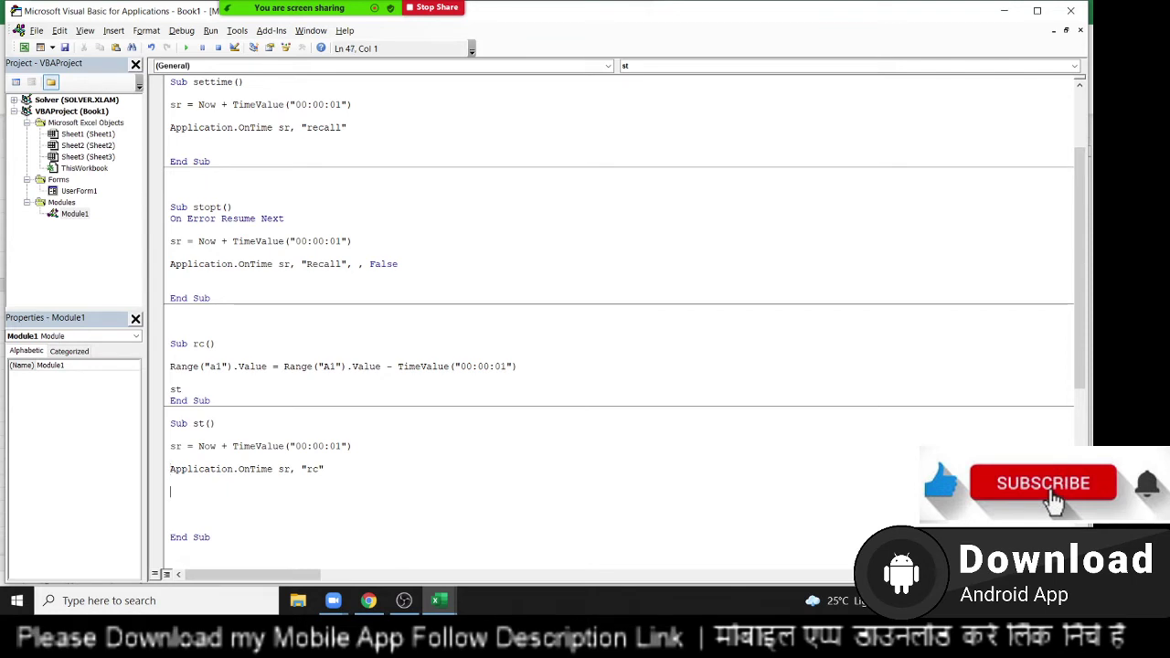
click(171, 503)
text(i)
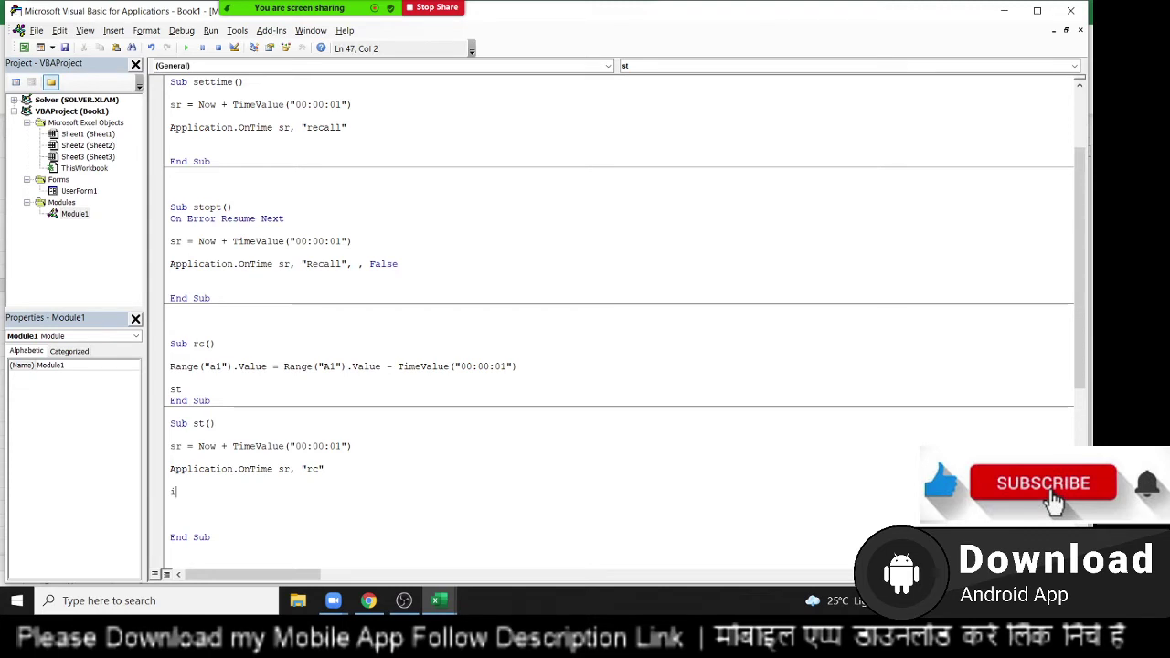
text(f ra)
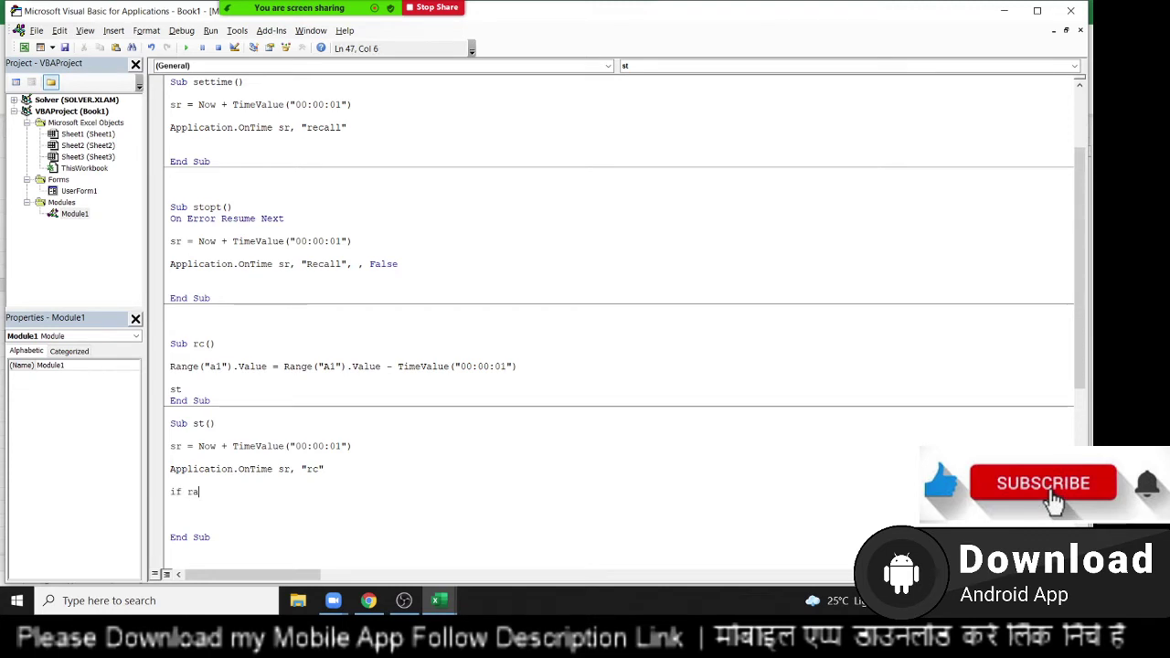
text(nge()
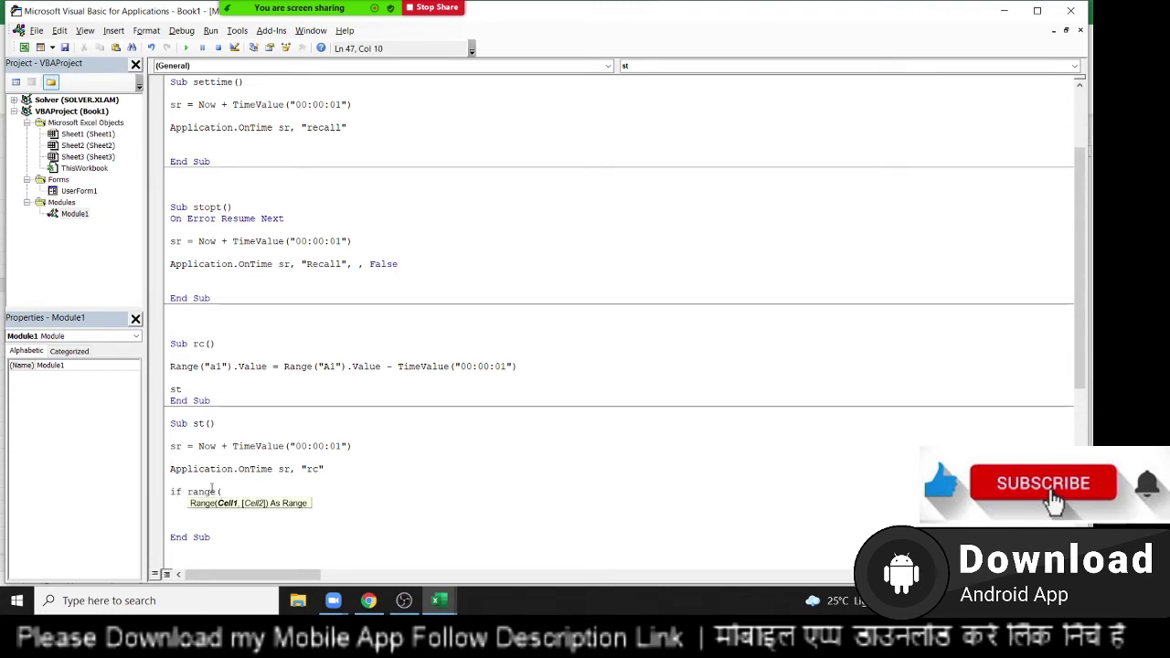
text("A1)
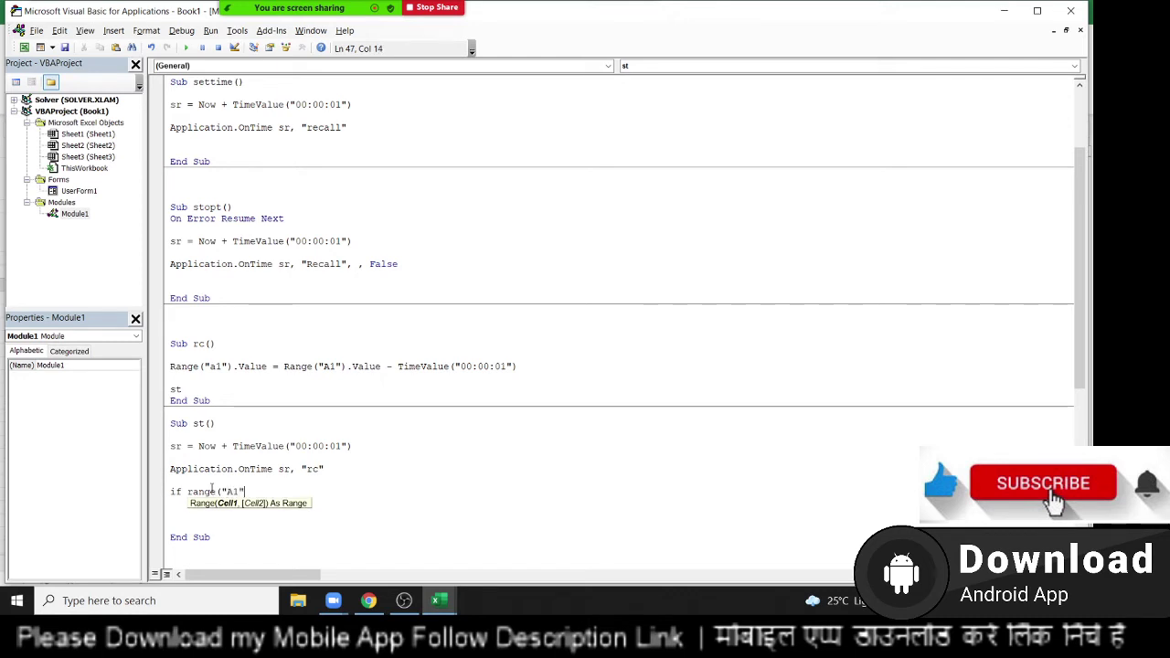
text().value )
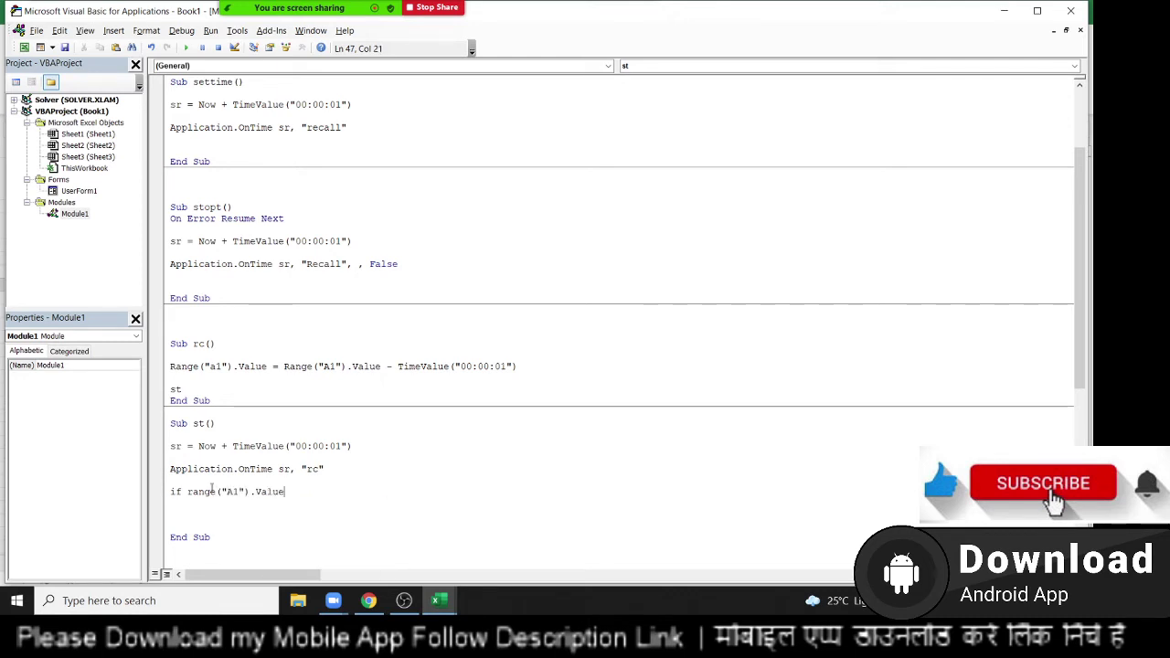
text(= 0)
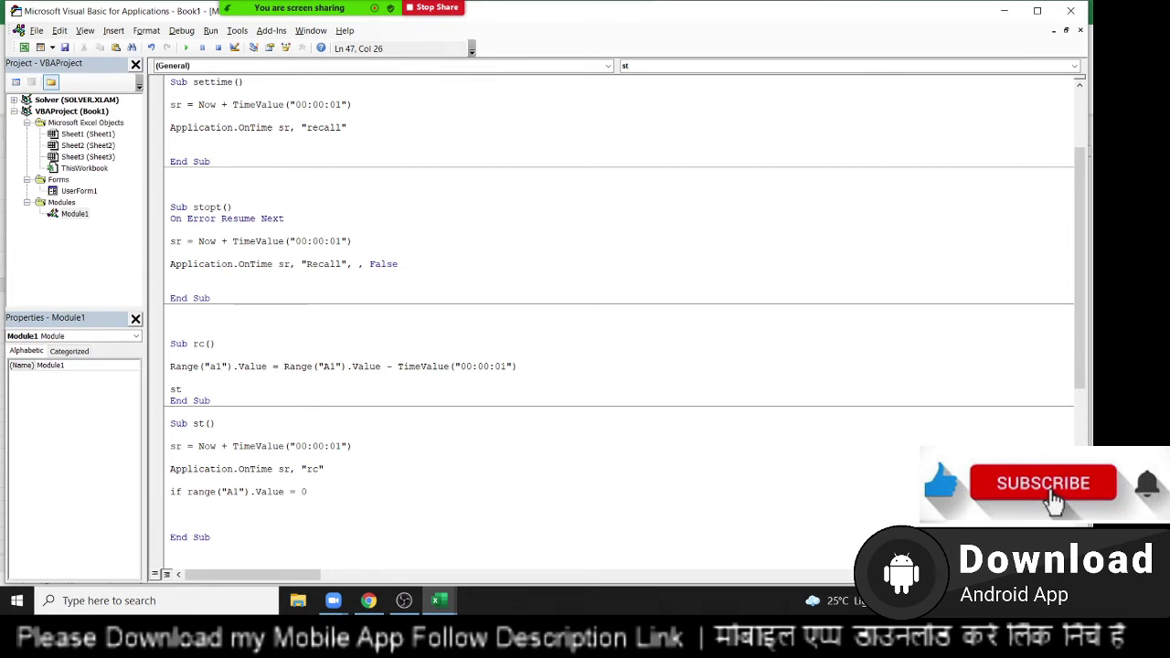
text(thn)
Finish the If line with Then and add Sheet2.Visible = xlSheetHidden beneath it
key(BackSpace)
text(en)
key(Return)
text(a)
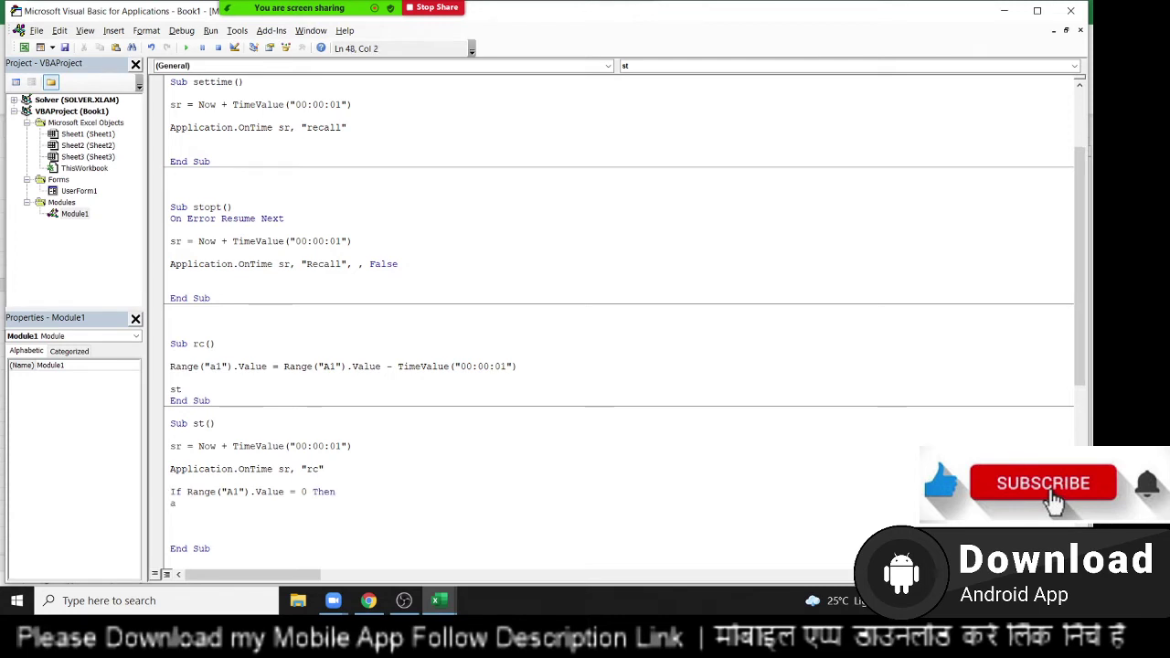
text(sheet)
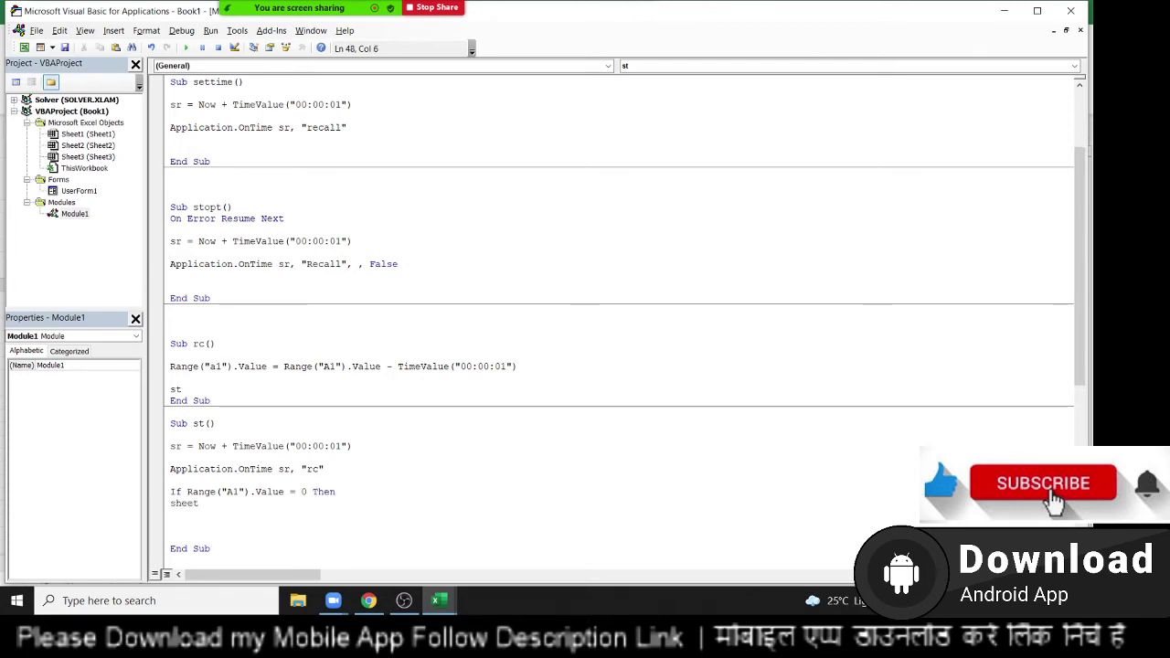
text(2.v)
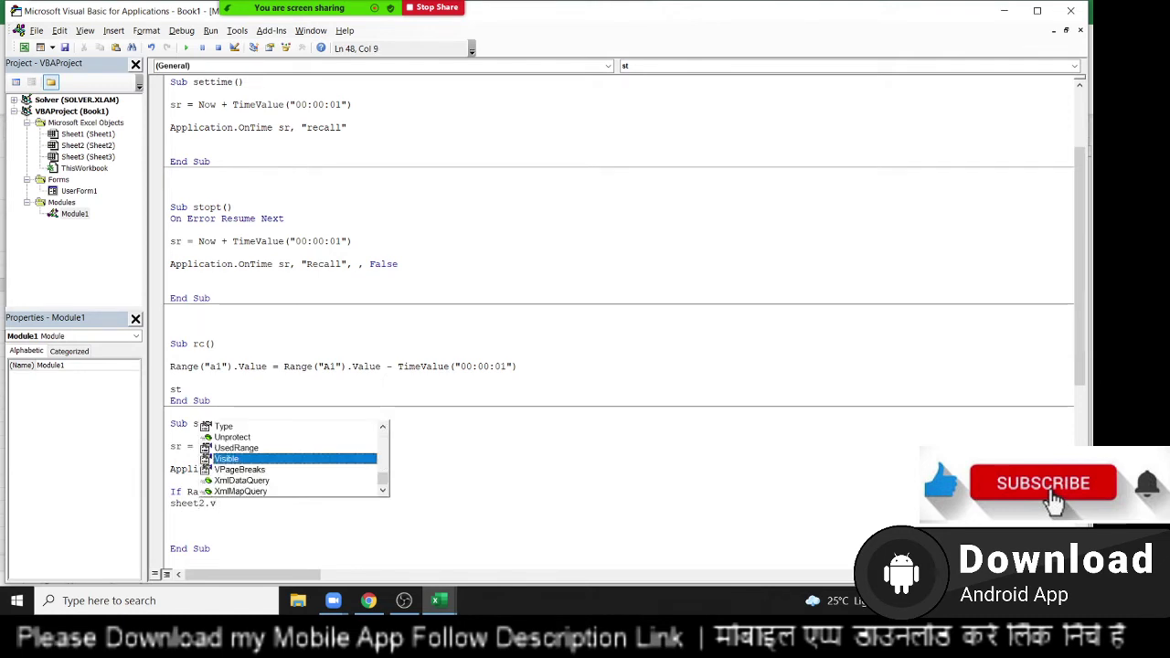
key(Tab)
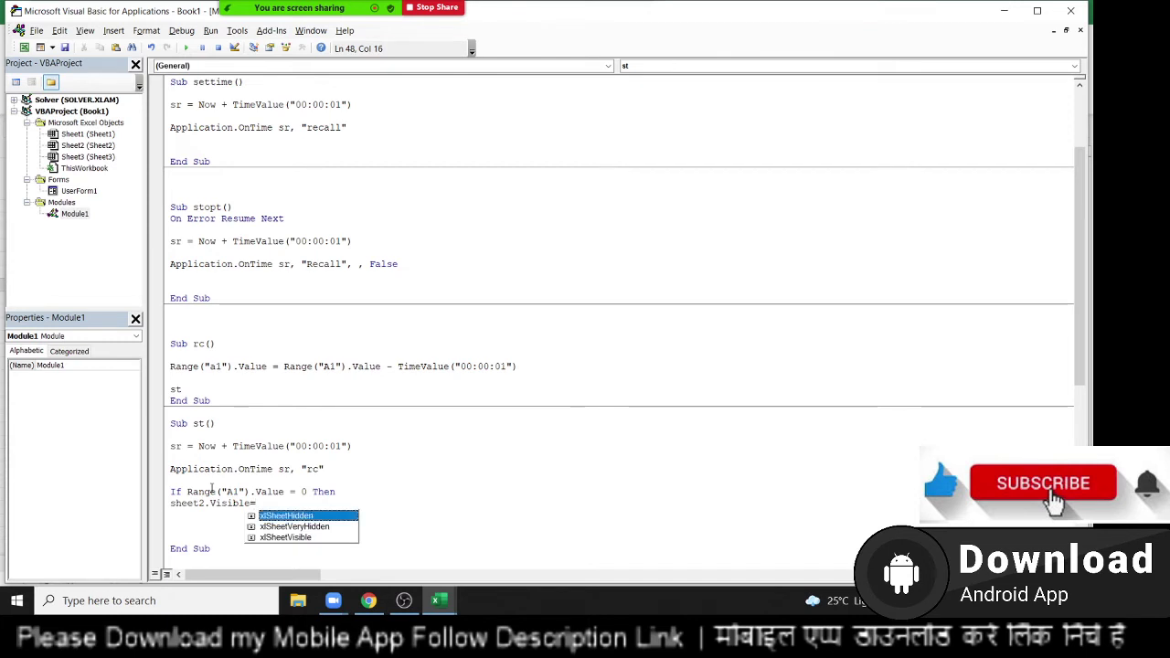
key(Return)
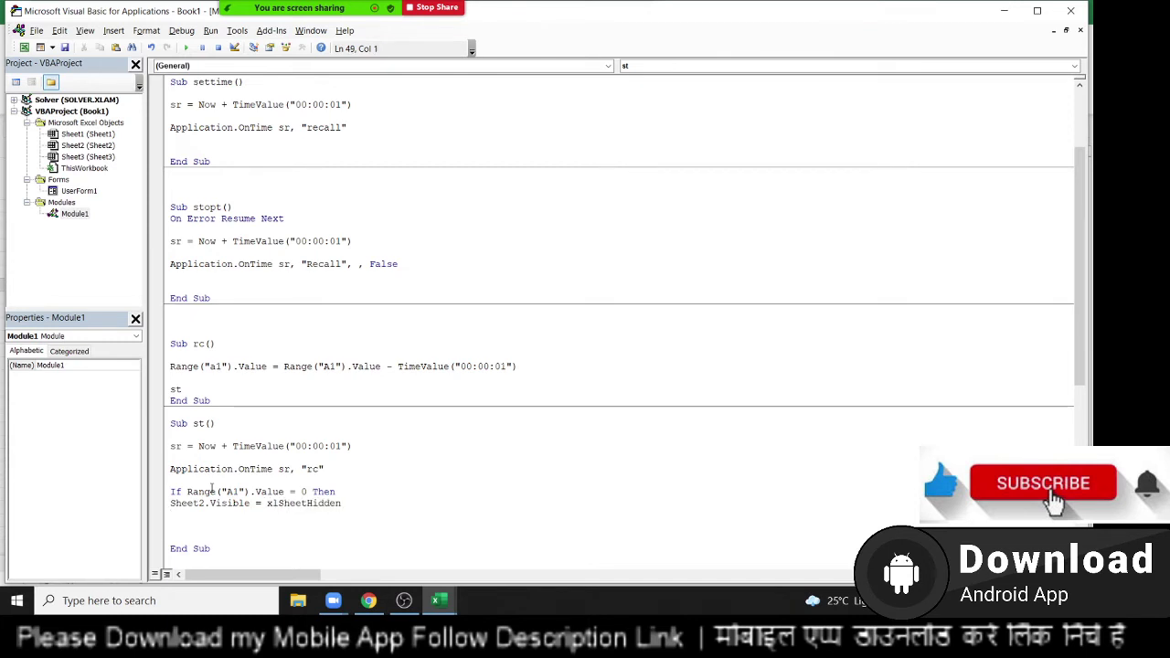
Close the block with End If and insert a blank line above it
text(end)
text( if)
key(Return)
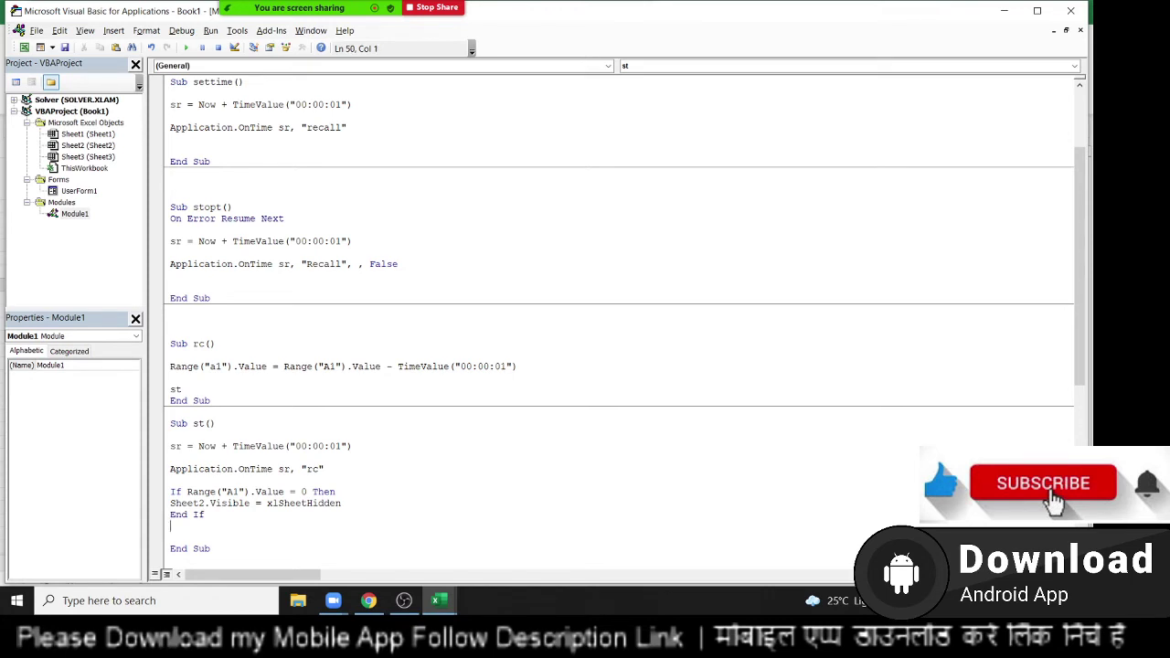
scroll(195, 401, down, 1)
scroll(194, 400, down, 1)
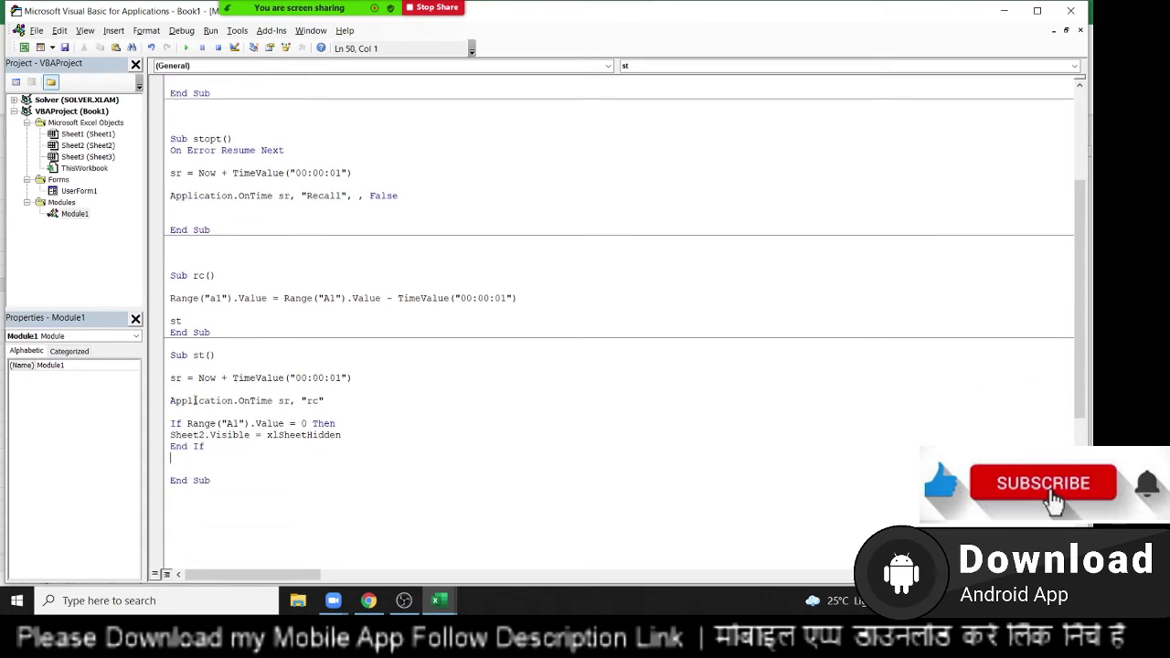
key(Left)
key(Return)
key(Up)
scroll(622, 329, down, 3)
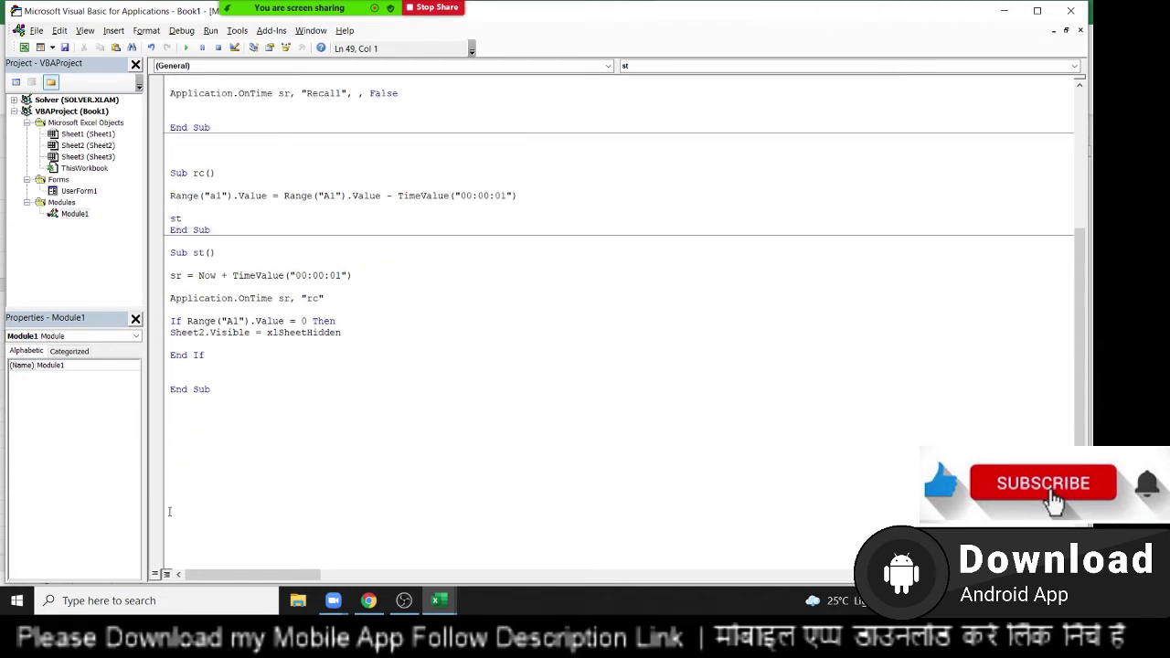
Create Sub dib() and paste stopt's scheduling and cancel lines into it
click(196, 424)
text(s)
text(ub )
text(dib()
key(Return)
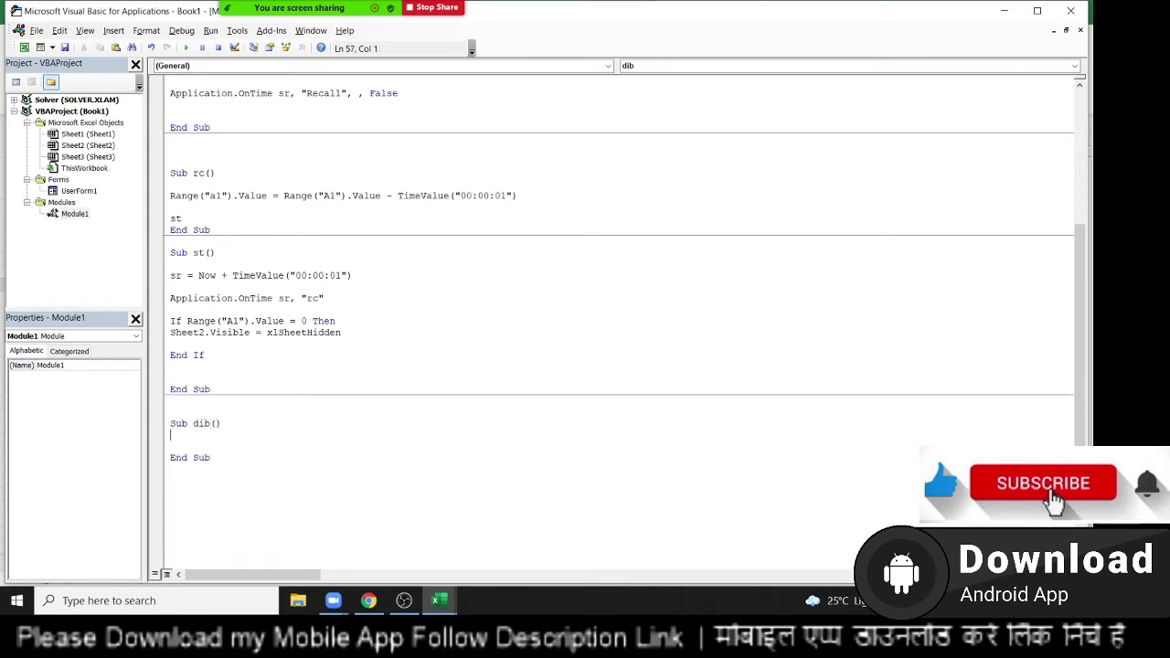
key(Up)
key(Up)
key(Up)
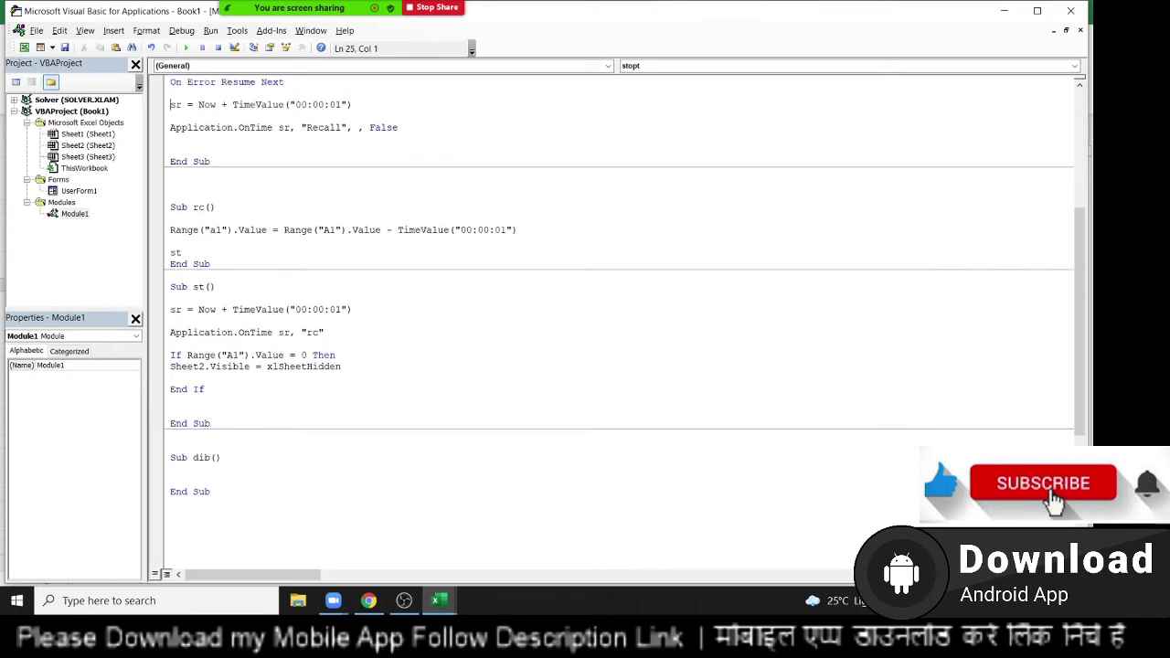
click(170, 219)
key(Up)
key(Up)
key(Up)
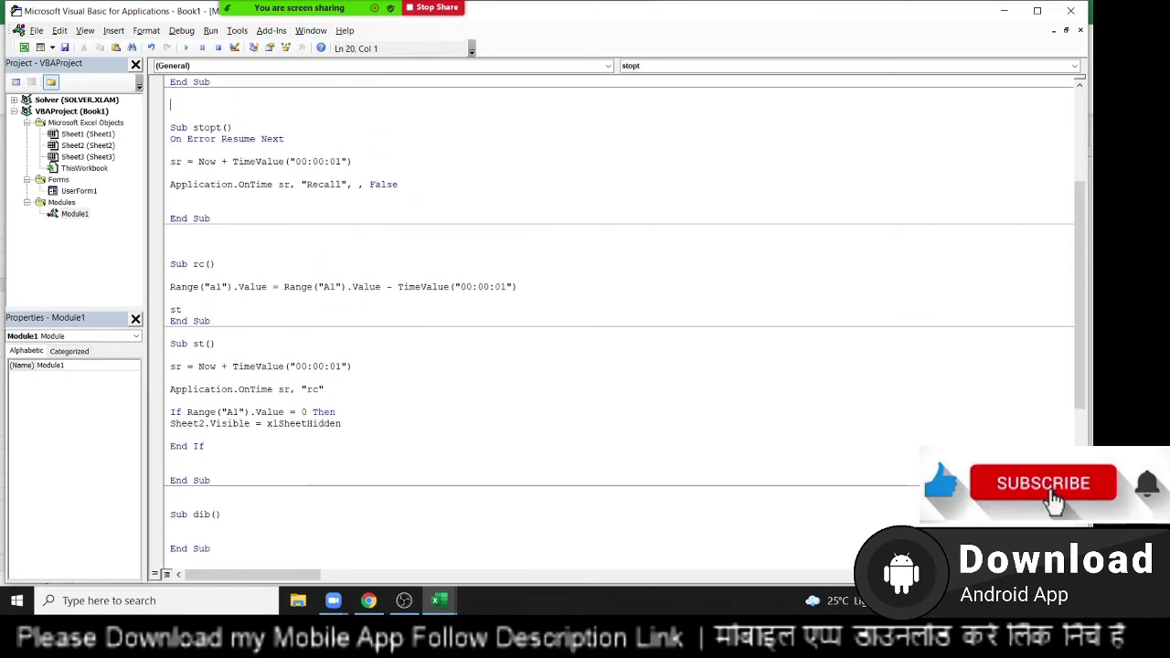
key(shift+Down)
key(shift+Down)
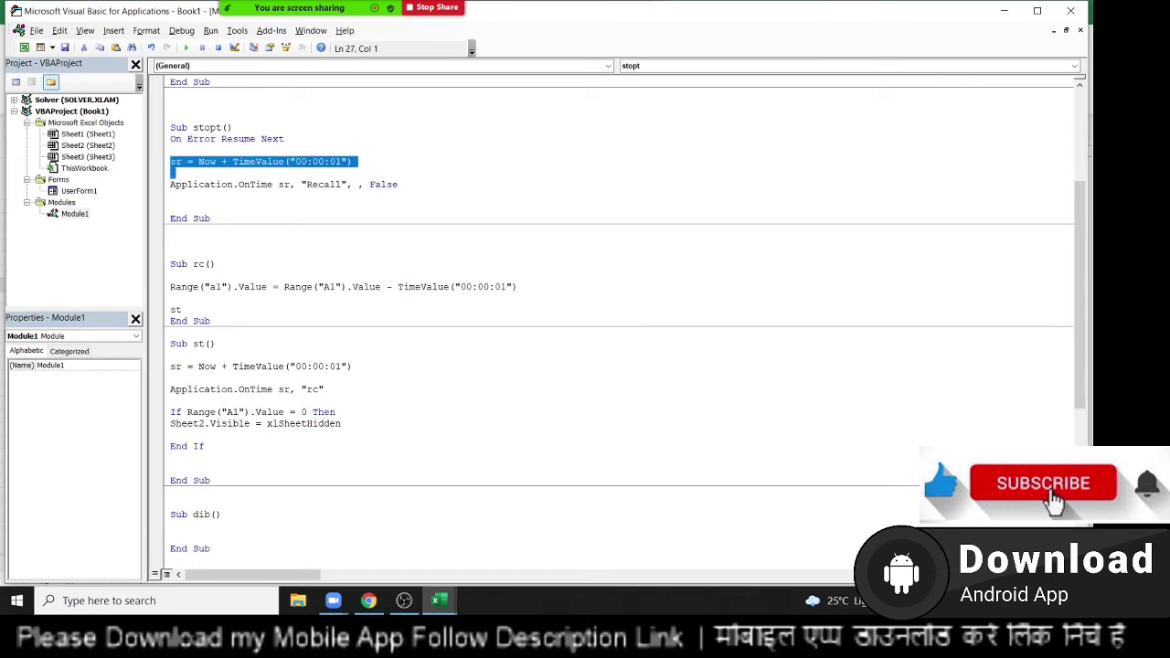
key(shift+Down)
key(shift+Down)
key(ctrl+c)
click(170, 536)
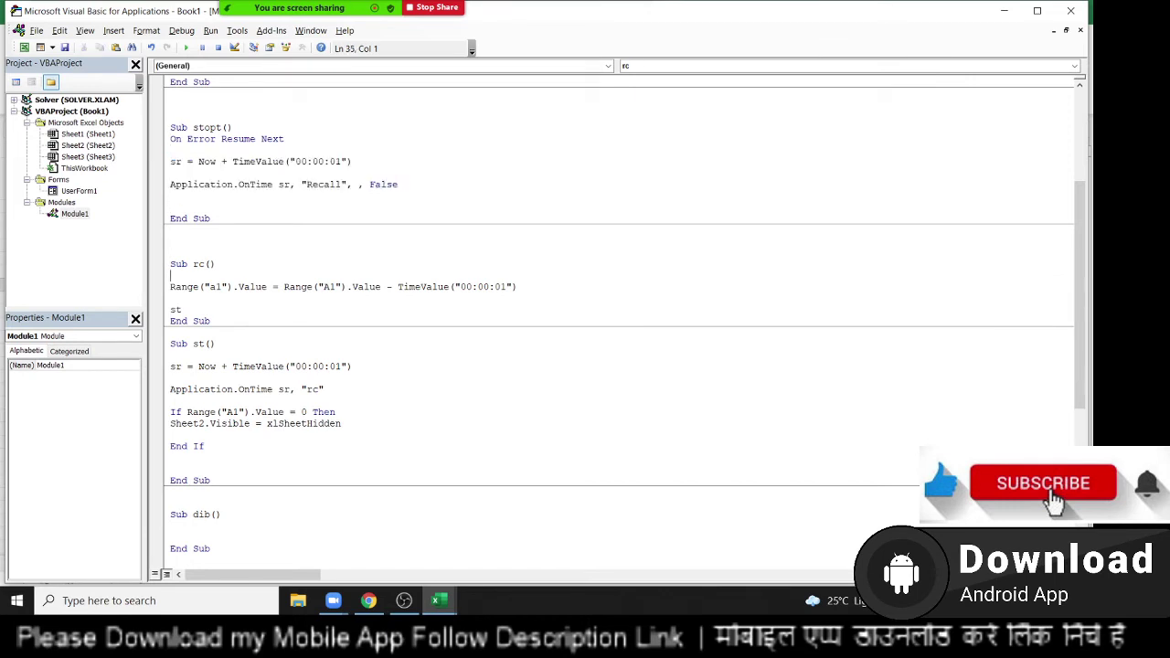
key(ctrl+v)
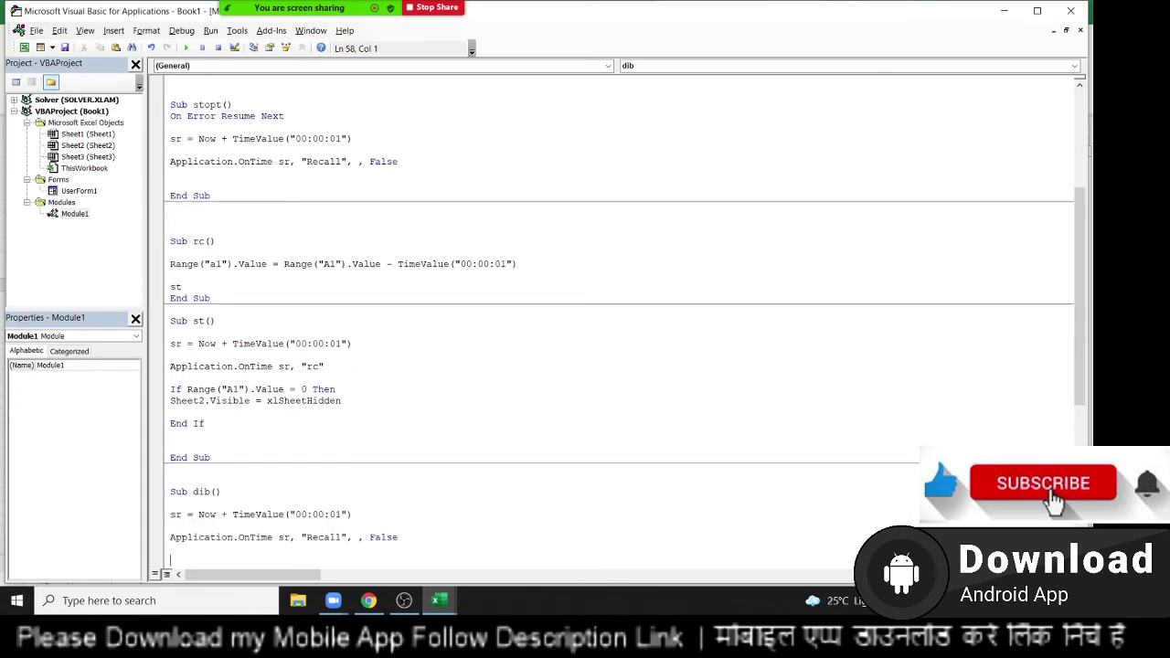
Change the macro name in dib's OnTime line to "rc"
scroll(201, 400, down, 2)
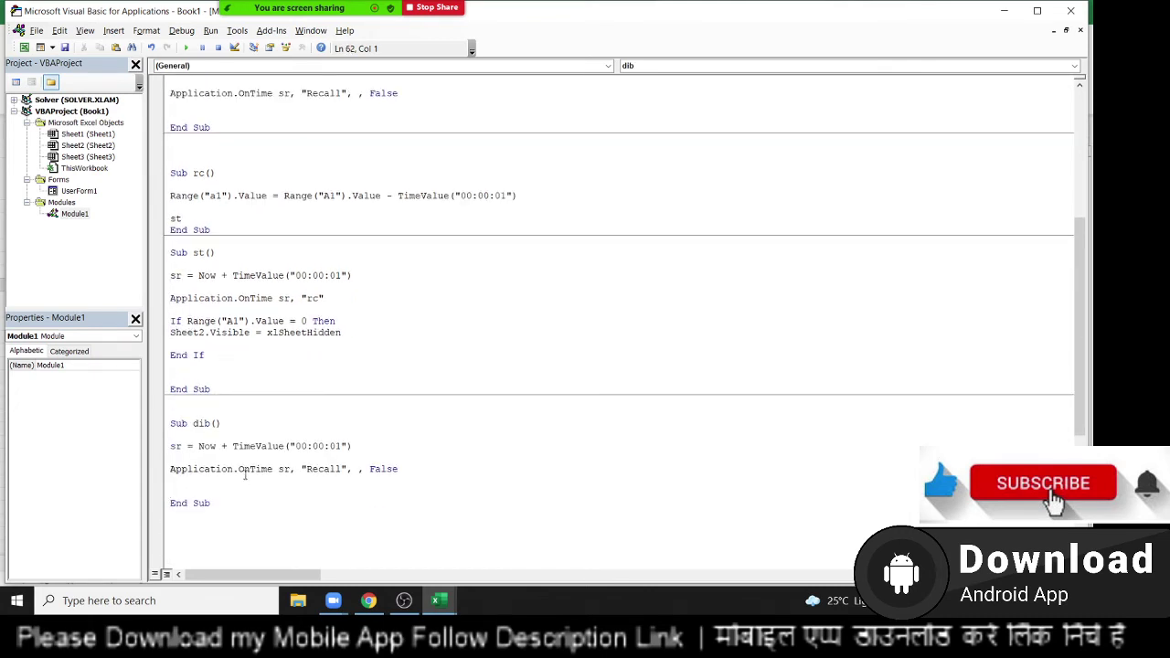
double_click(320, 470)
text(s)
text(t)
key(BackSpace)
key(BackSpace)
text(rc)
Add an rc call in st's If block and On Error Resume Next at the top of dib
click(212, 218)
text(rc)
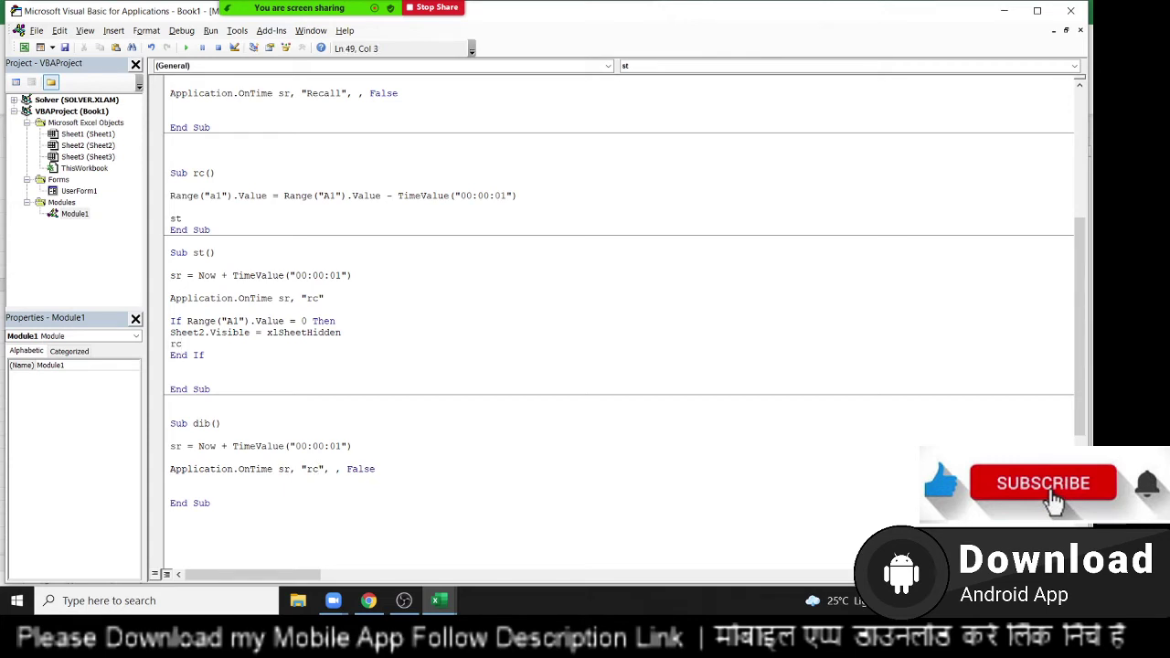
key(Down)
click(182, 446)
key(Return)
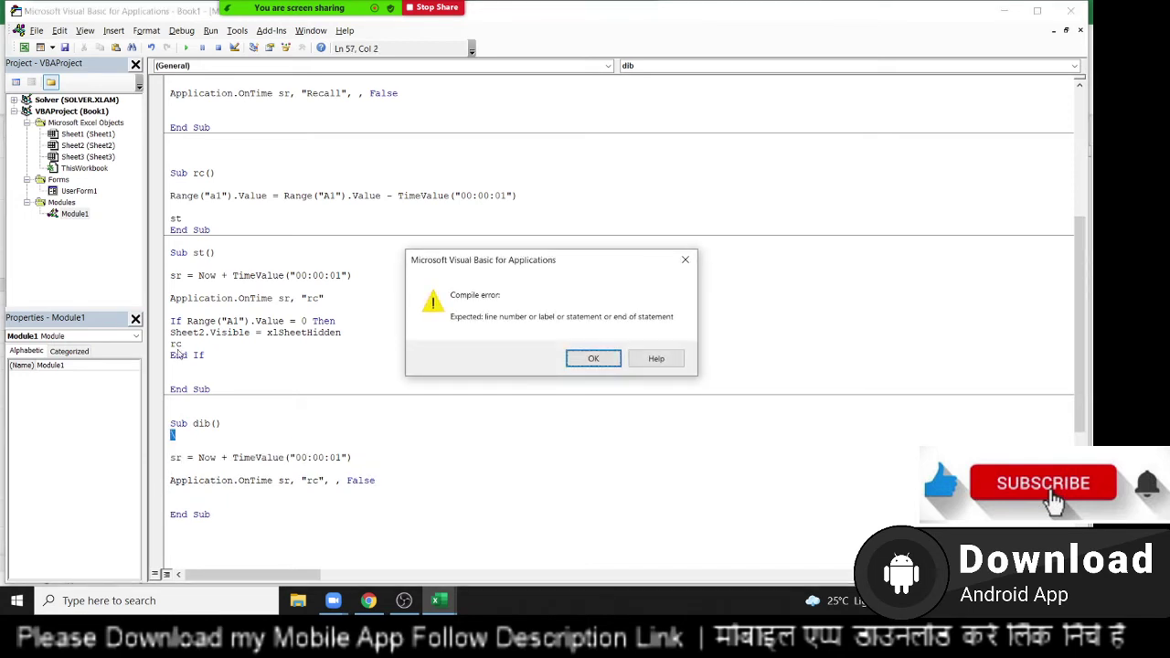
key(Return)
text(on )
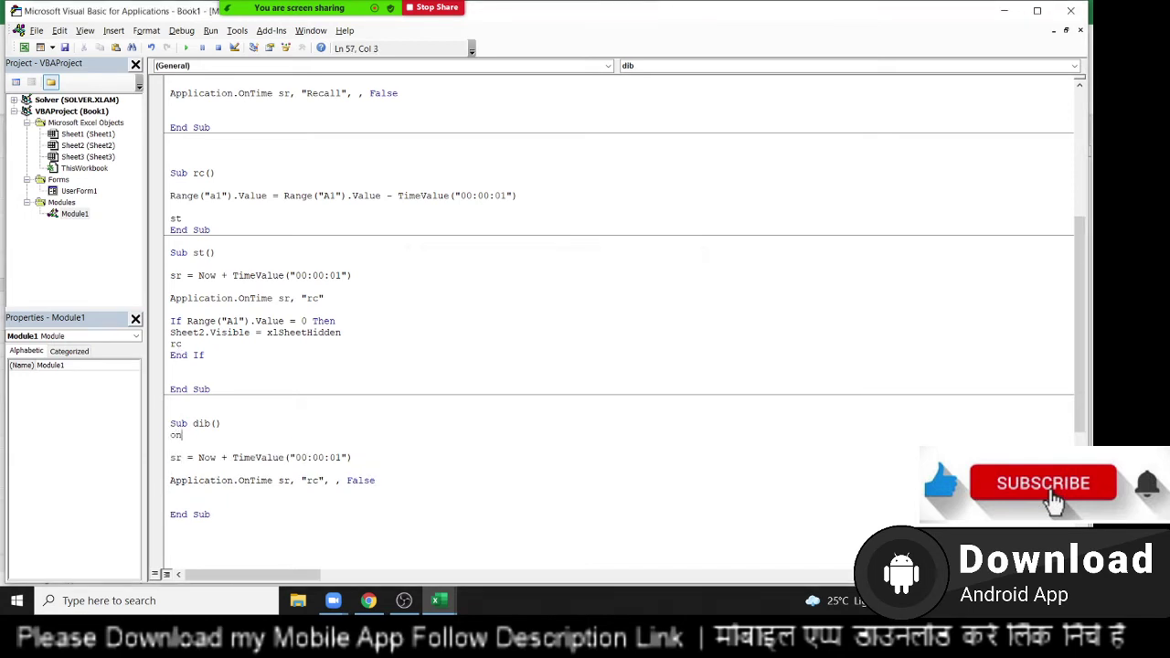
text(error)
text( resume)
text( next)
Back in Excel, draw a form button on Sheet2 around rows 8–10
click(222, 423)
key(alt+F11)
click(20, 91)
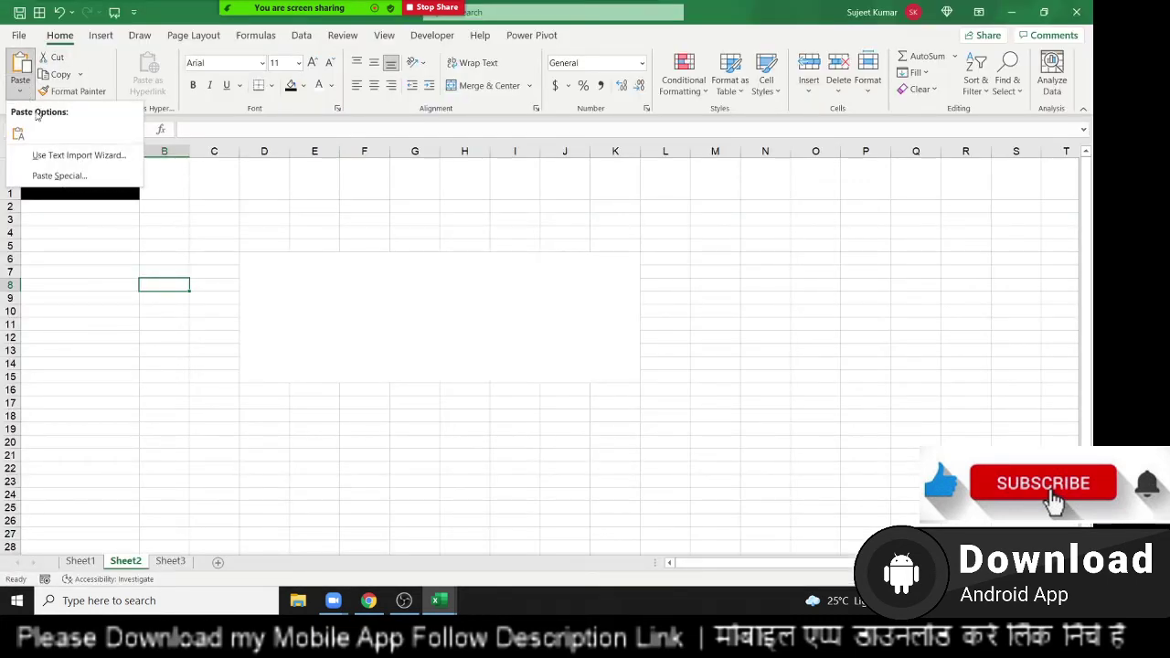
click(426, 36)
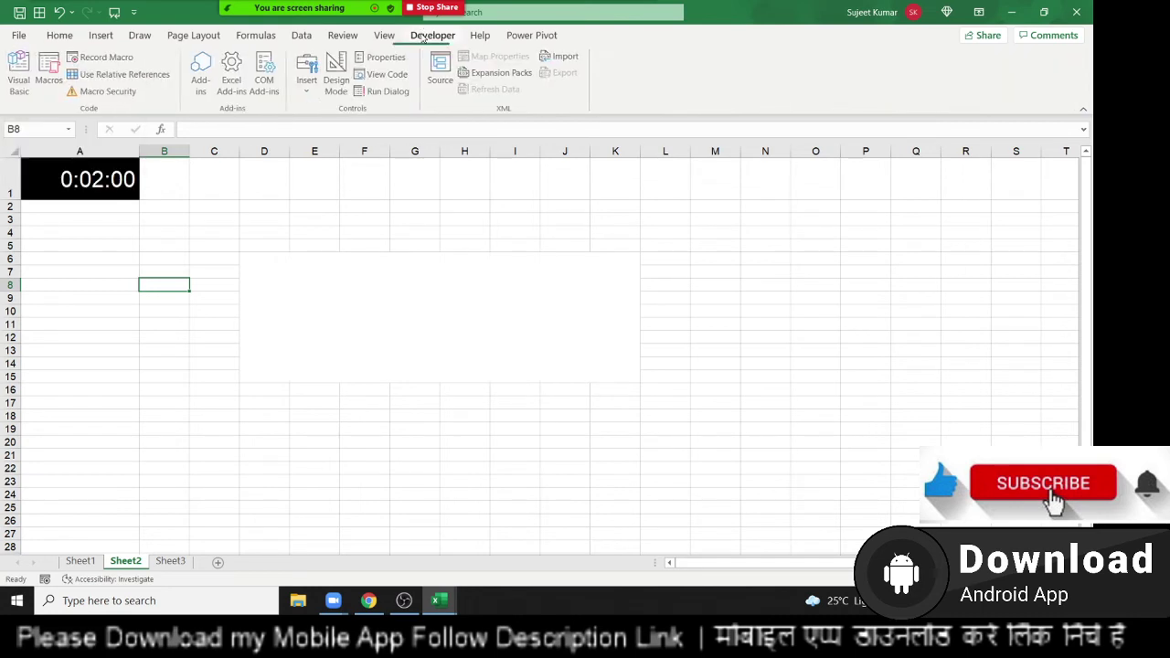
click(308, 80)
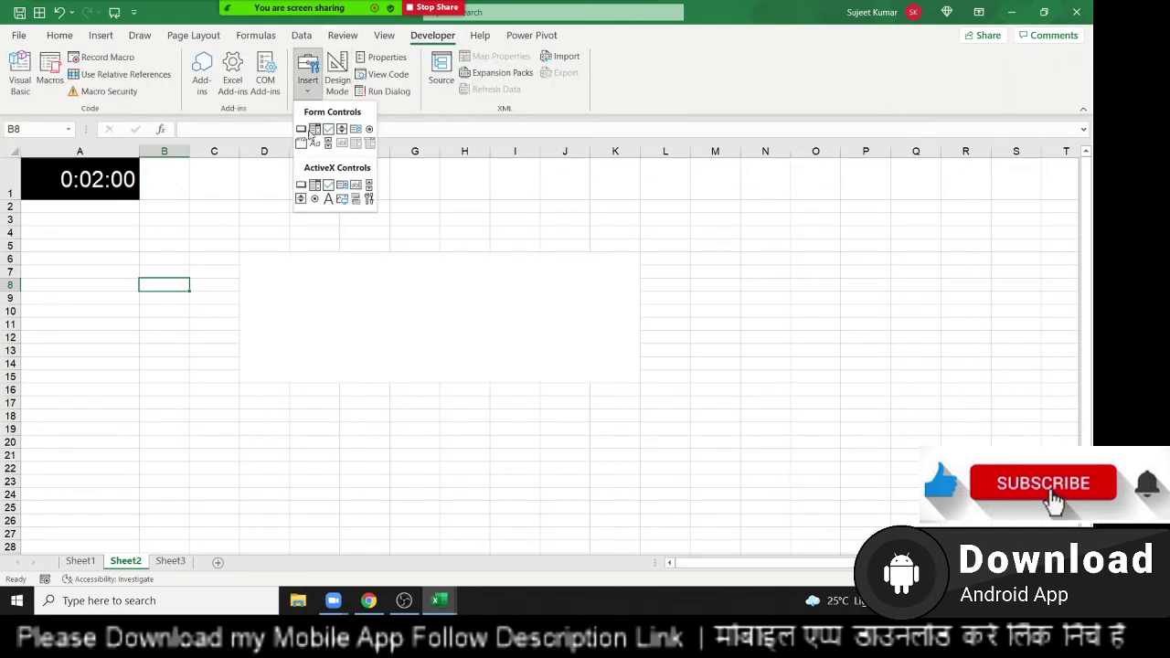
click(301, 130)
drag(72, 226, 178, 261)
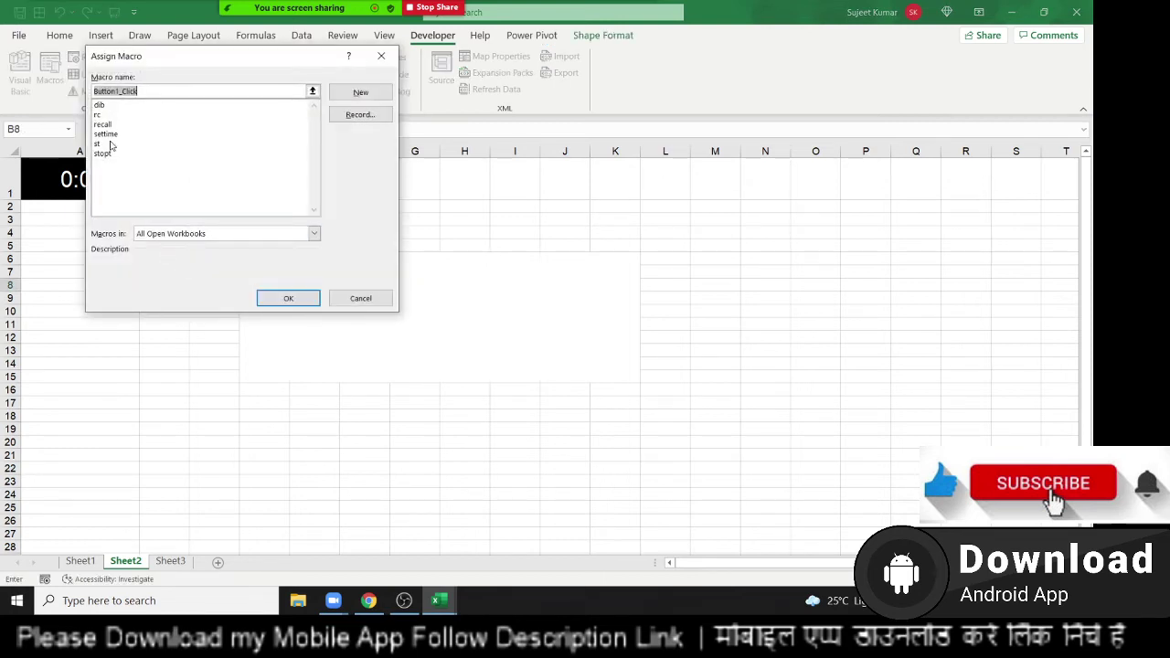
Assign the st macro to the button and label it Start
click(105, 145)
click(289, 299)
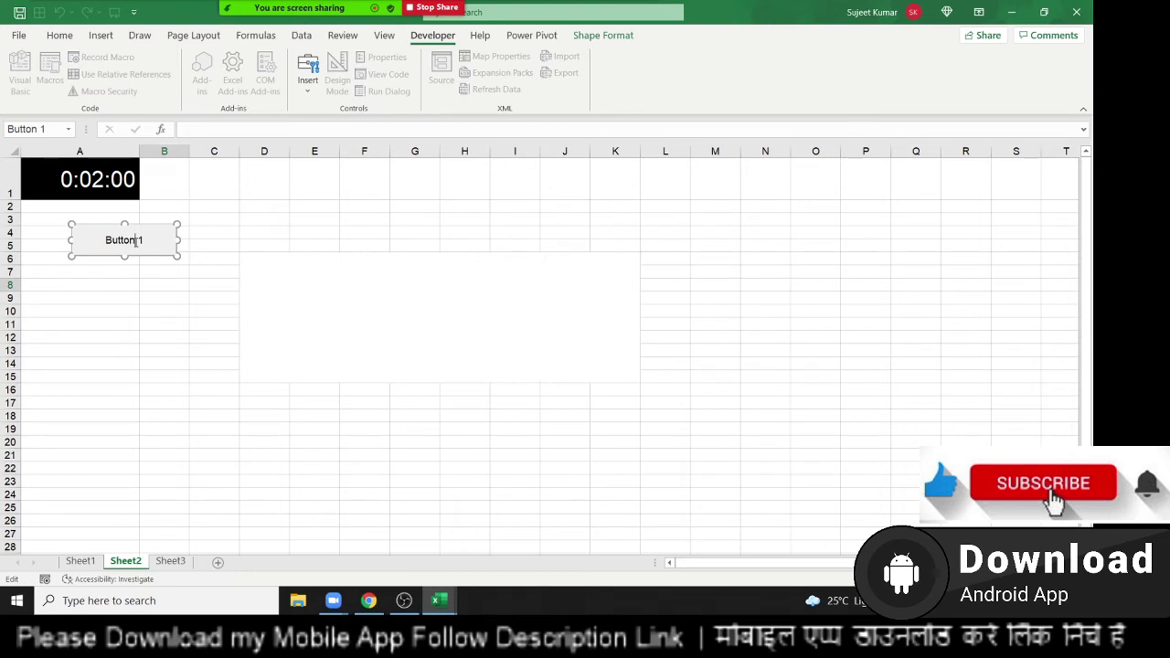
key(Delete)
key(Delete)
key(Delete)
key(Delete)
key(Delete)
key(Delete)
key(Delete)
text(S)
text(tarty)
key(BackSpace)
click(183, 325)
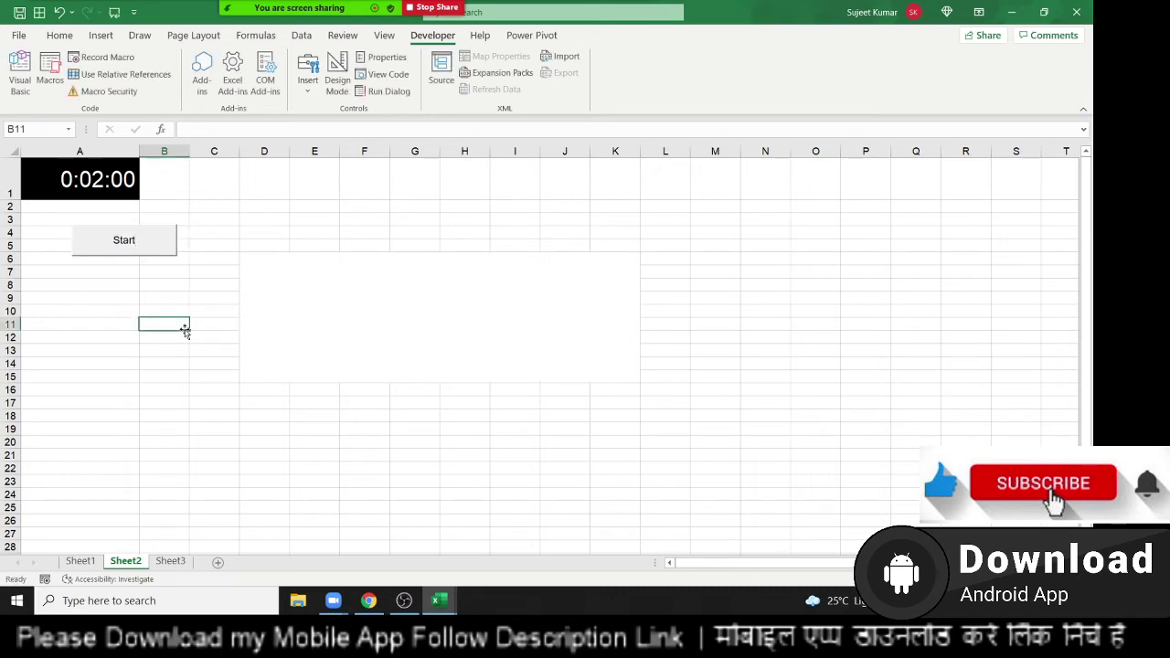
Test the Start button and dismiss the 'Sheet1!A1' cannot-run error
click(135, 254)
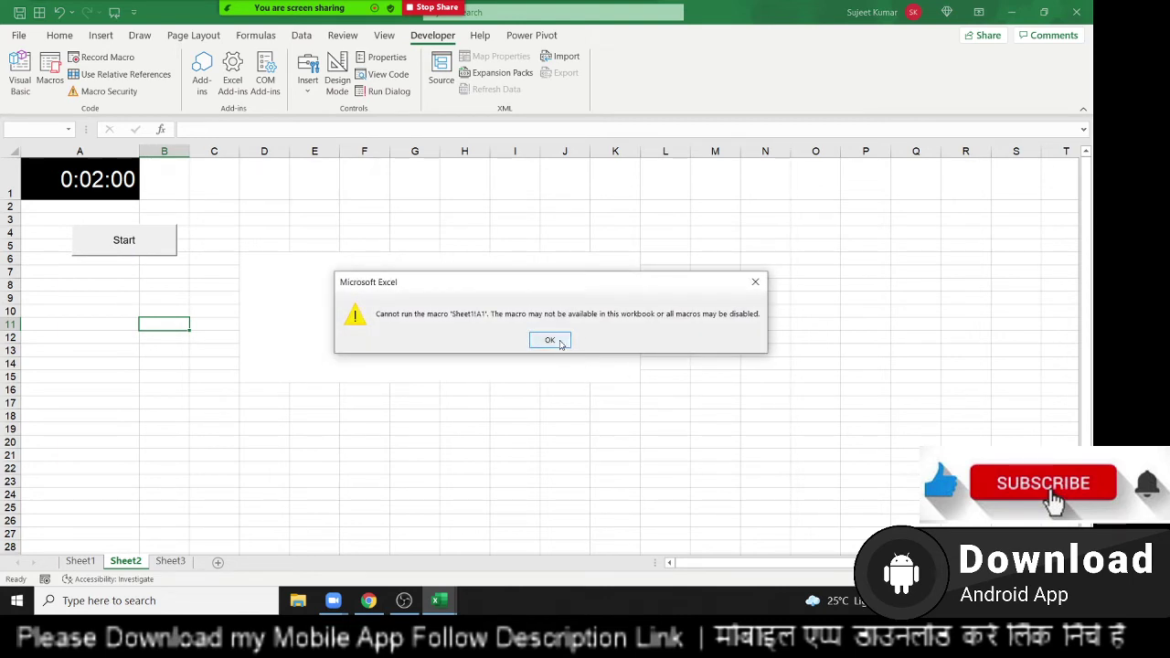
click(550, 341)
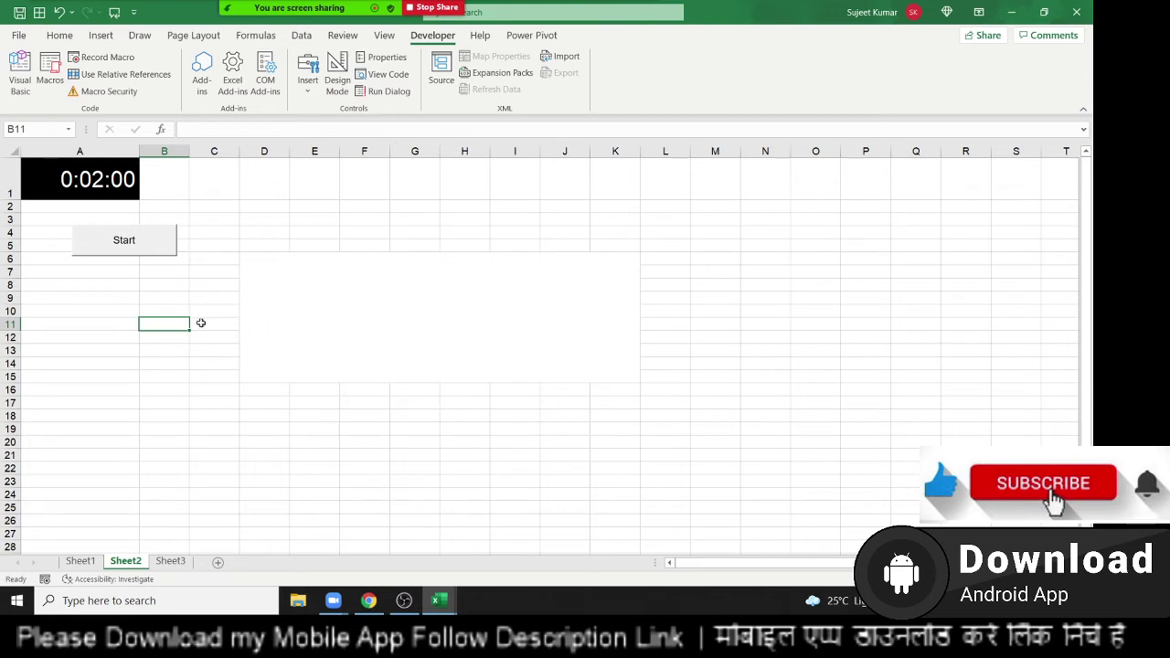
key(alt+Tab)
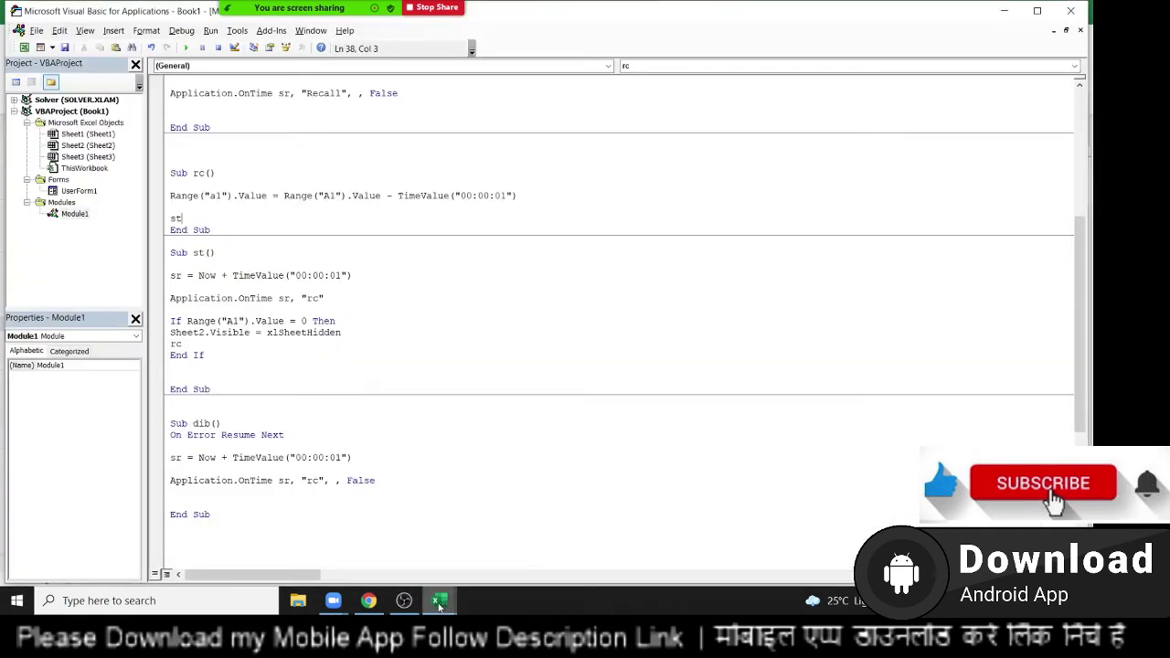
Replace the rc call under Sheet2.Visible with dib
mouse_move(439, 600)
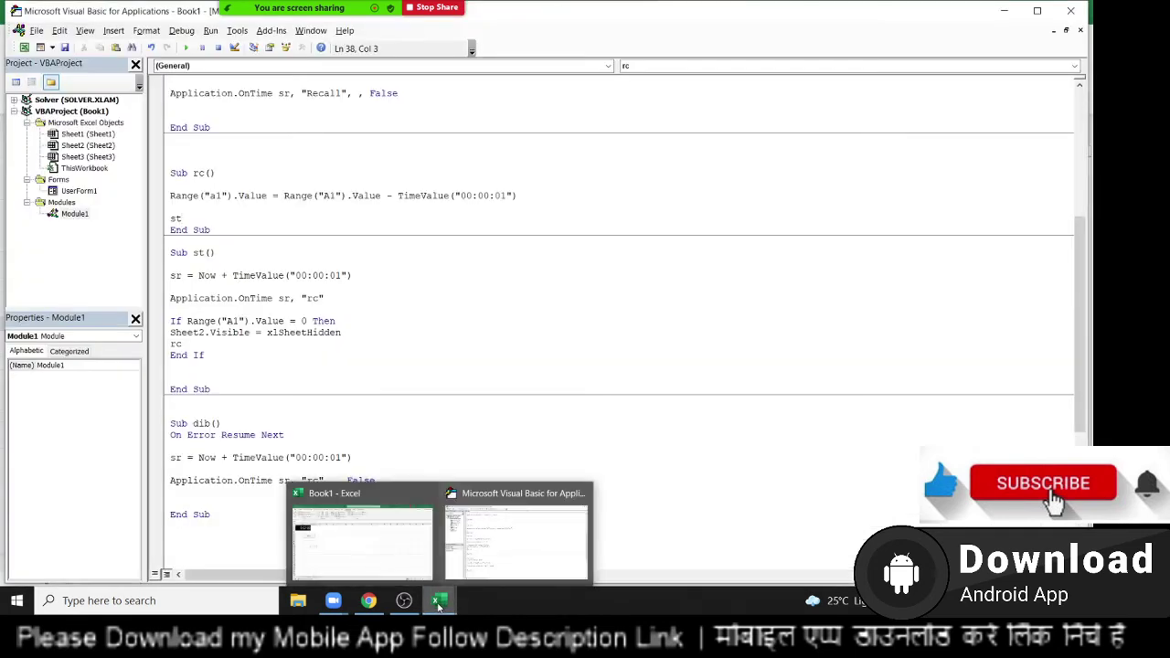
click(238, 484)
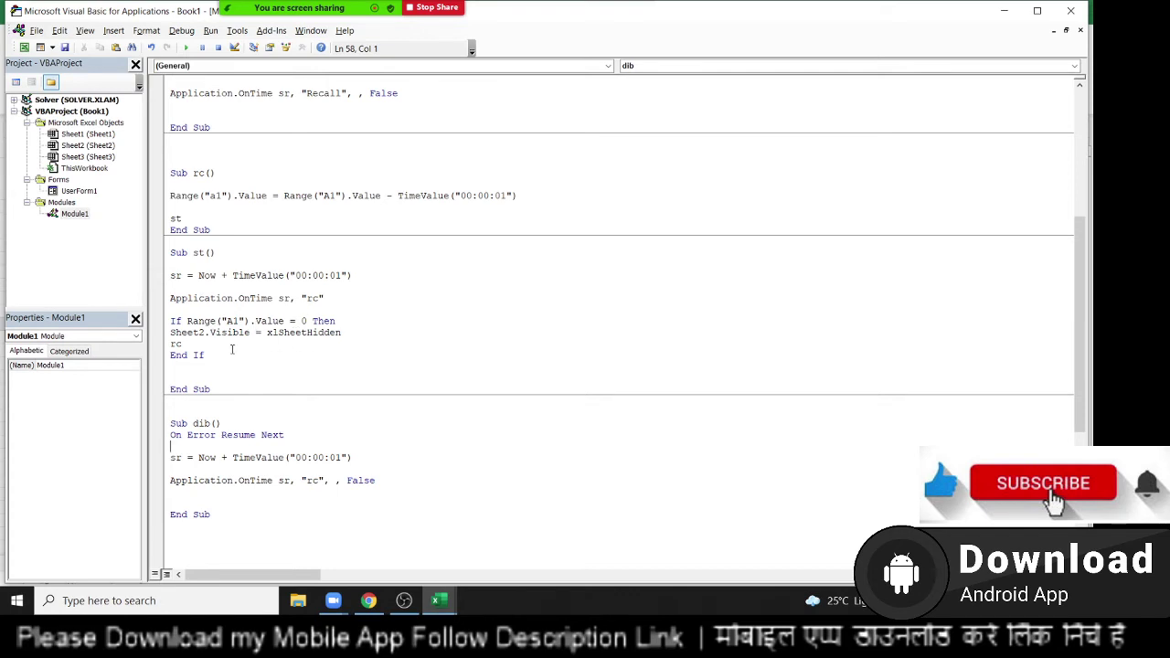
double_click(202, 423)
double_click(176, 344)
text(dib)
click(308, 416)
Retest the Start button in Excel and dismiss the macro error
key(alt+Tab)
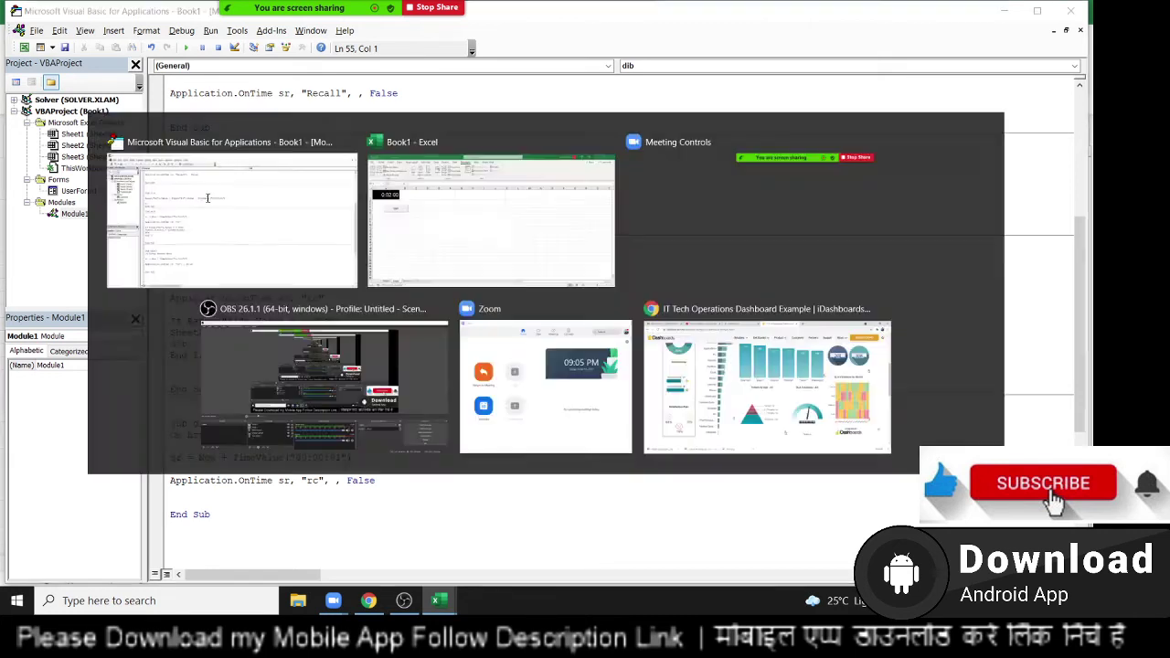
click(164, 245)
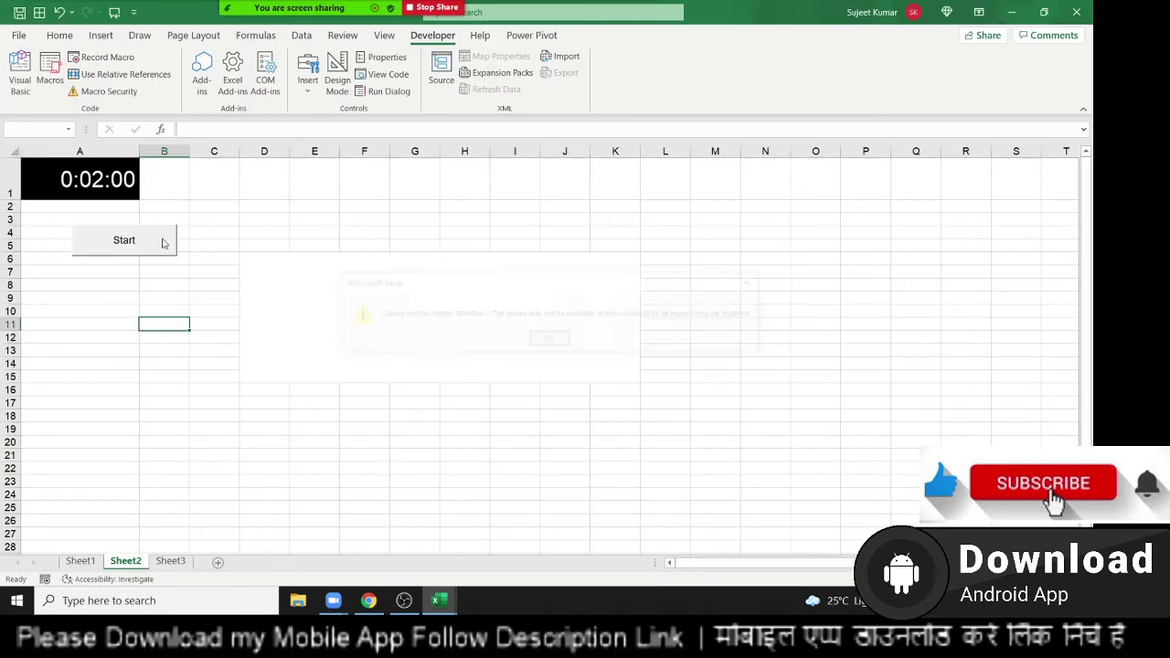
click(551, 340)
Turn off design mode in the VBA editor and return to Excel
key(alt+Tab)
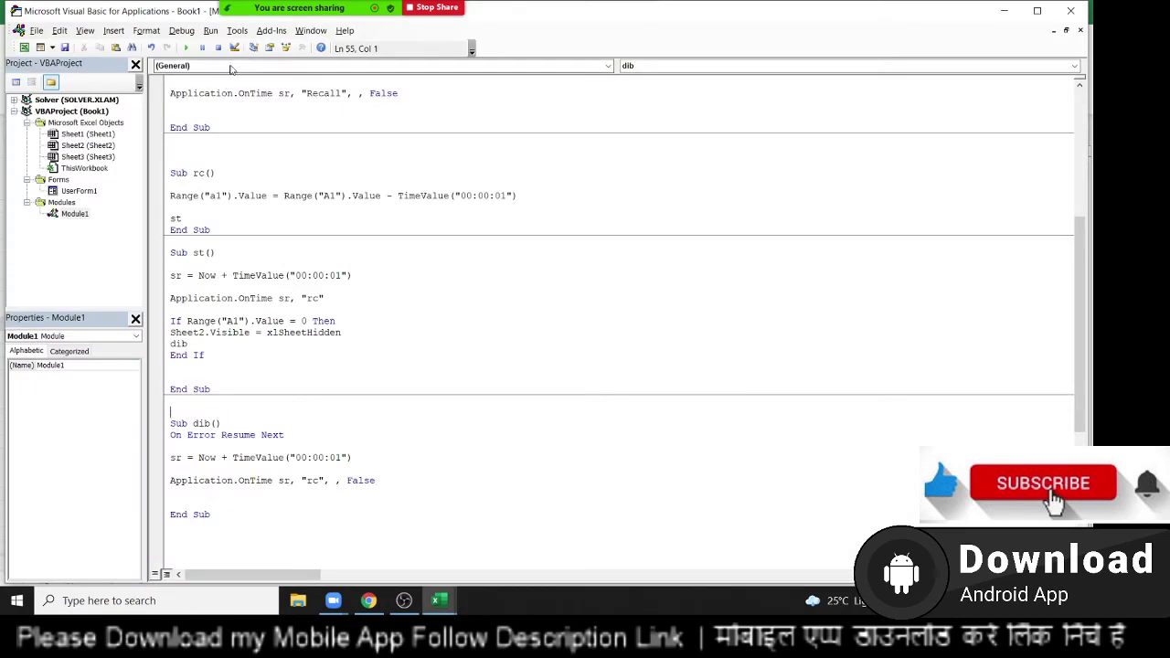
click(234, 50)
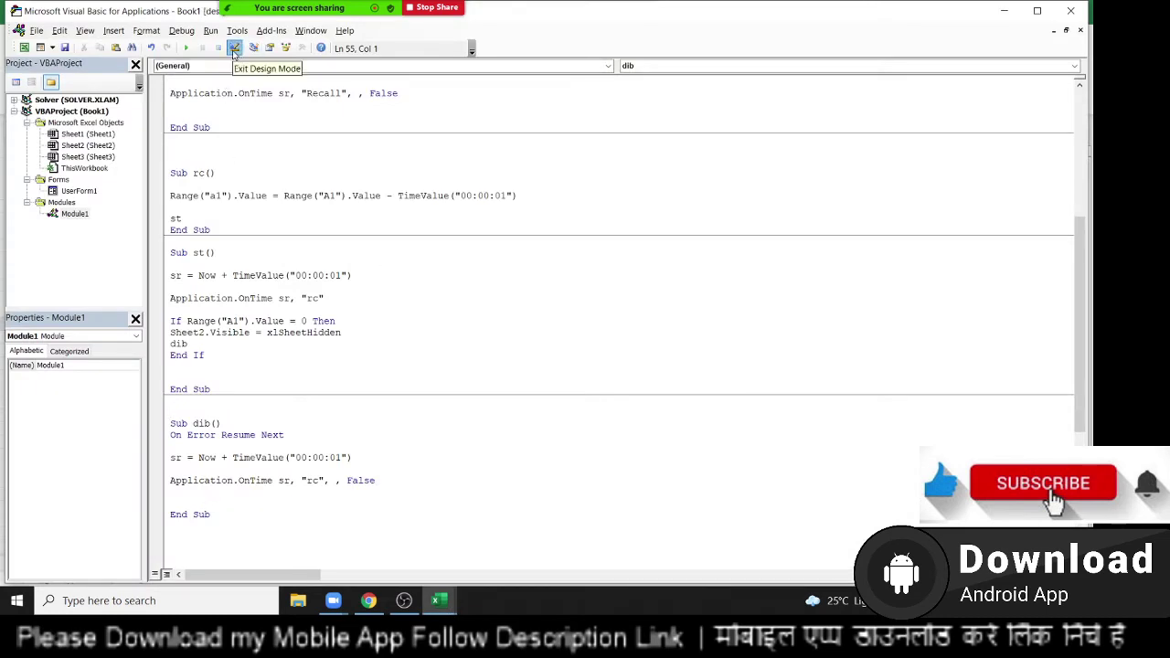
click(234, 50)
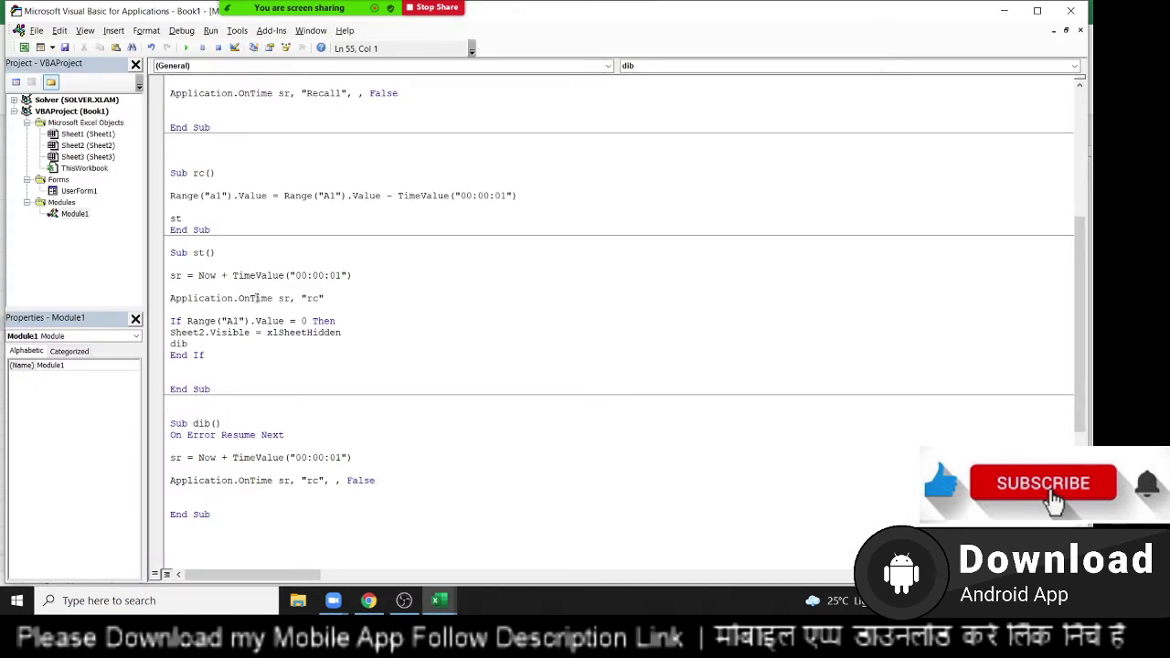
key(alt+F11)
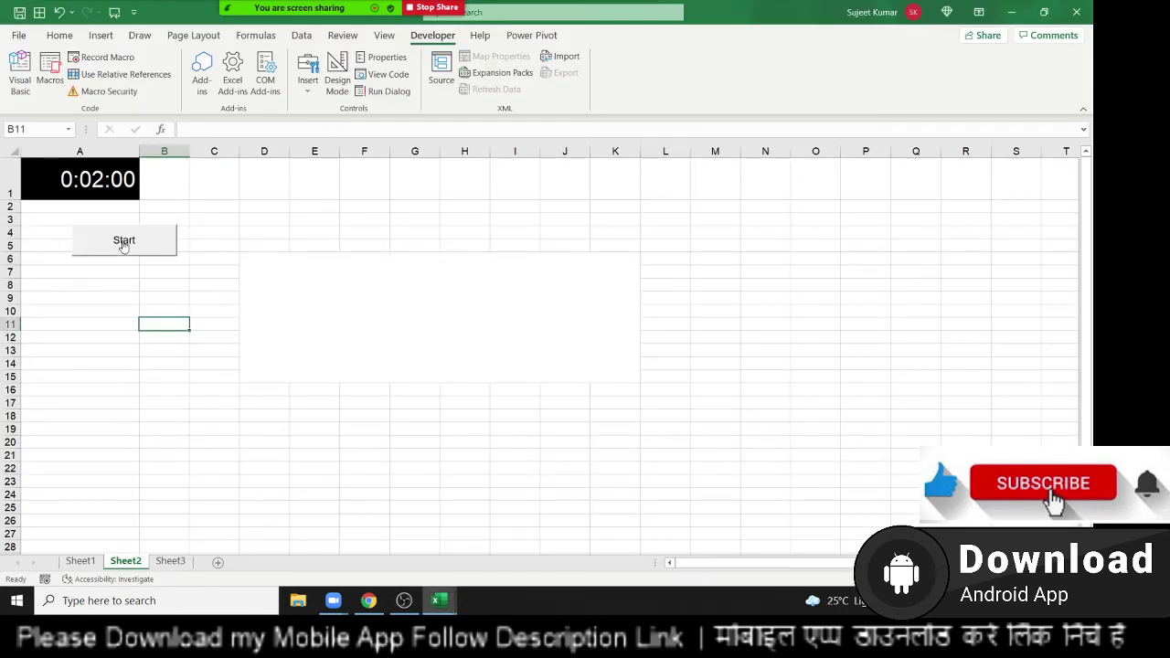
Test the Start button once more and dismiss the macro error
click(123, 243)
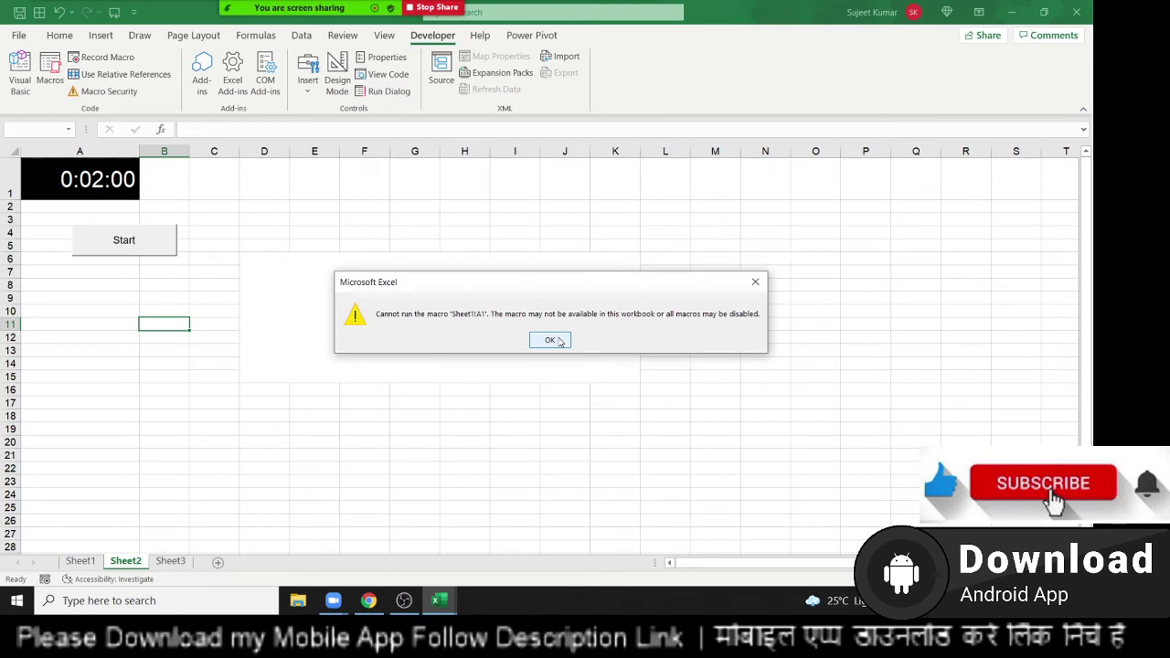
click(559, 340)
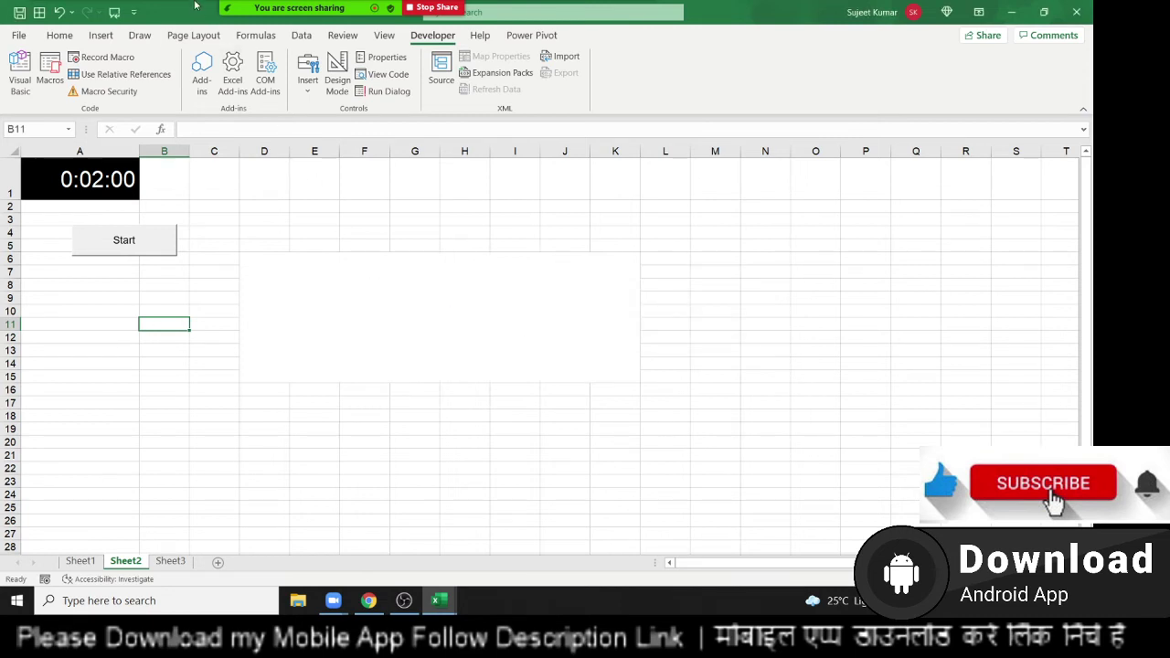
key(alt+F11)
Run the rc procedure directly from the editor and dismiss the resulting error
mouse_move(435, 601)
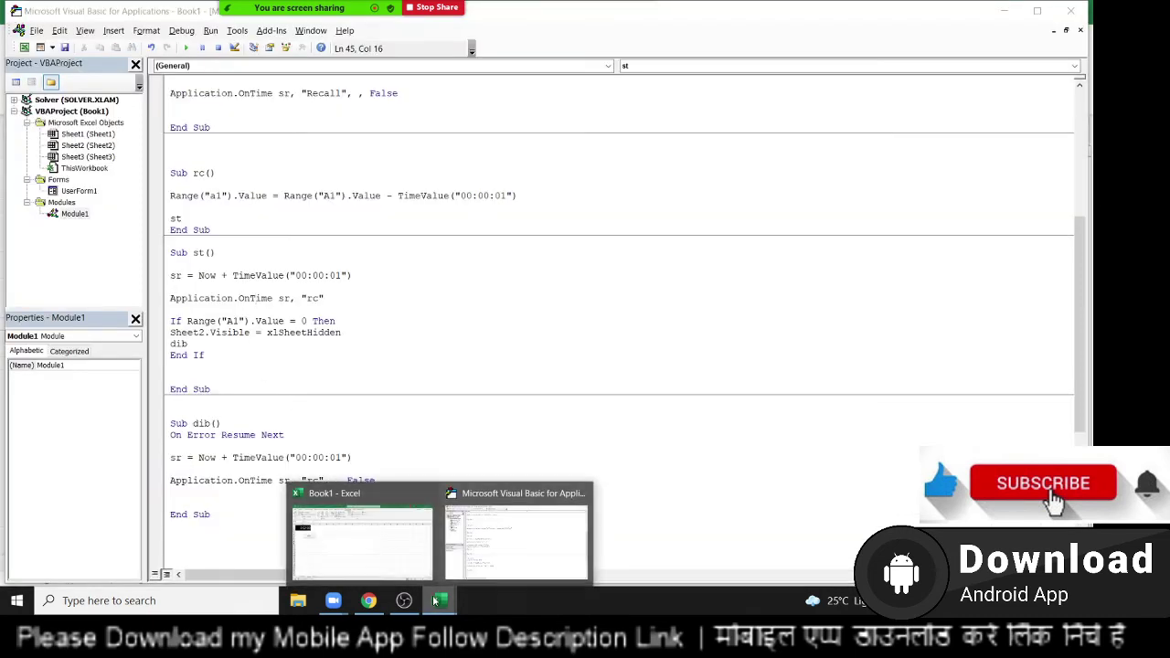
click(374, 378)
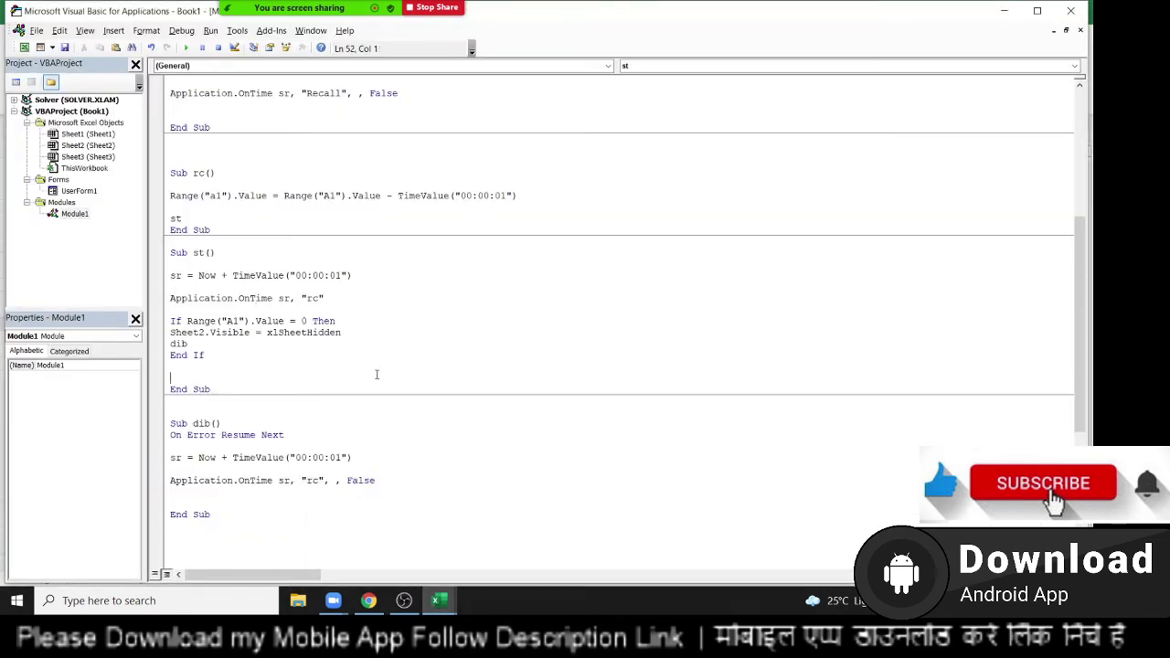
click(243, 449)
click(208, 183)
click(185, 47)
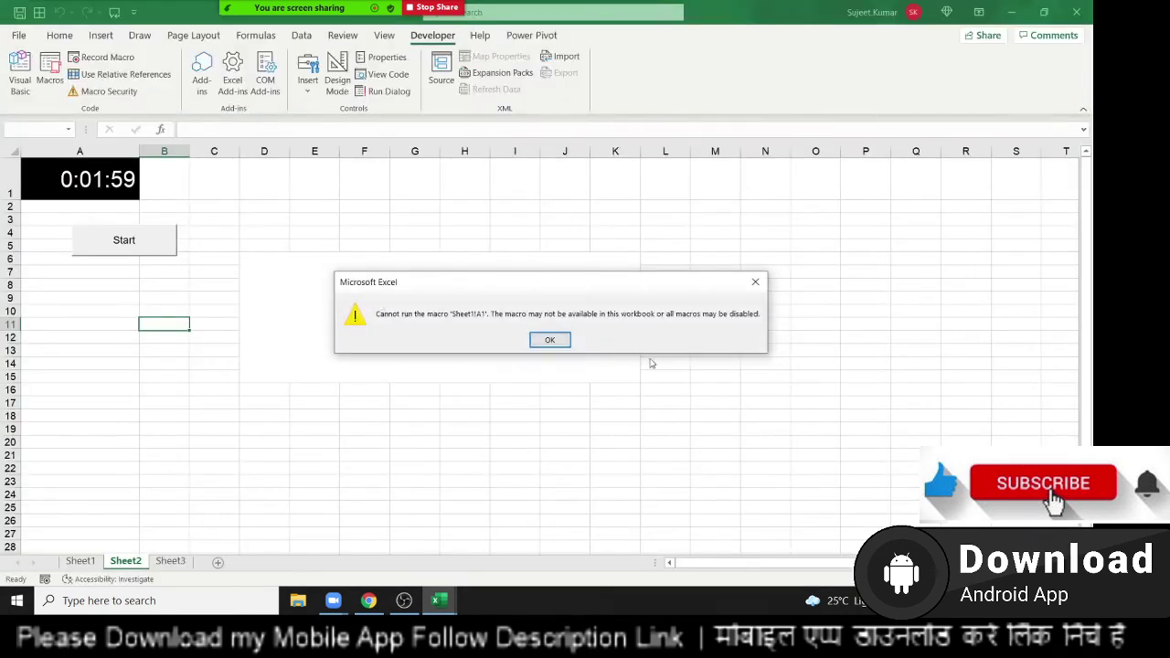
click(553, 342)
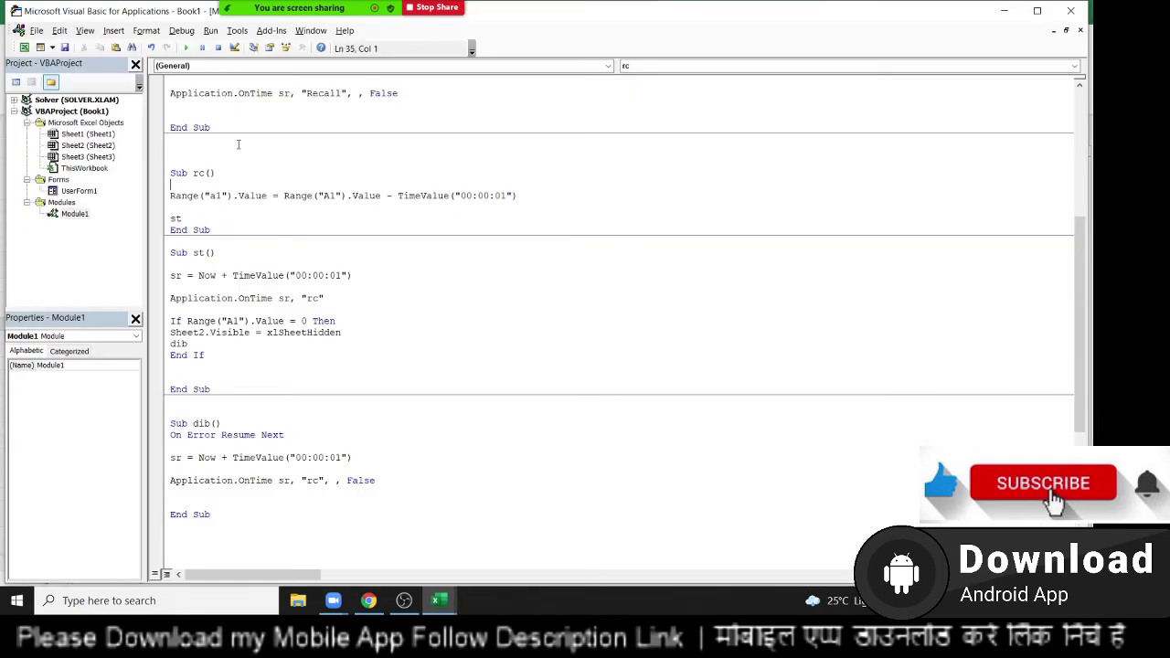
Stop Sheet1's clock and retest Sheet2's Start button, dismissing each error
key(alt+F11)
click(141, 260)
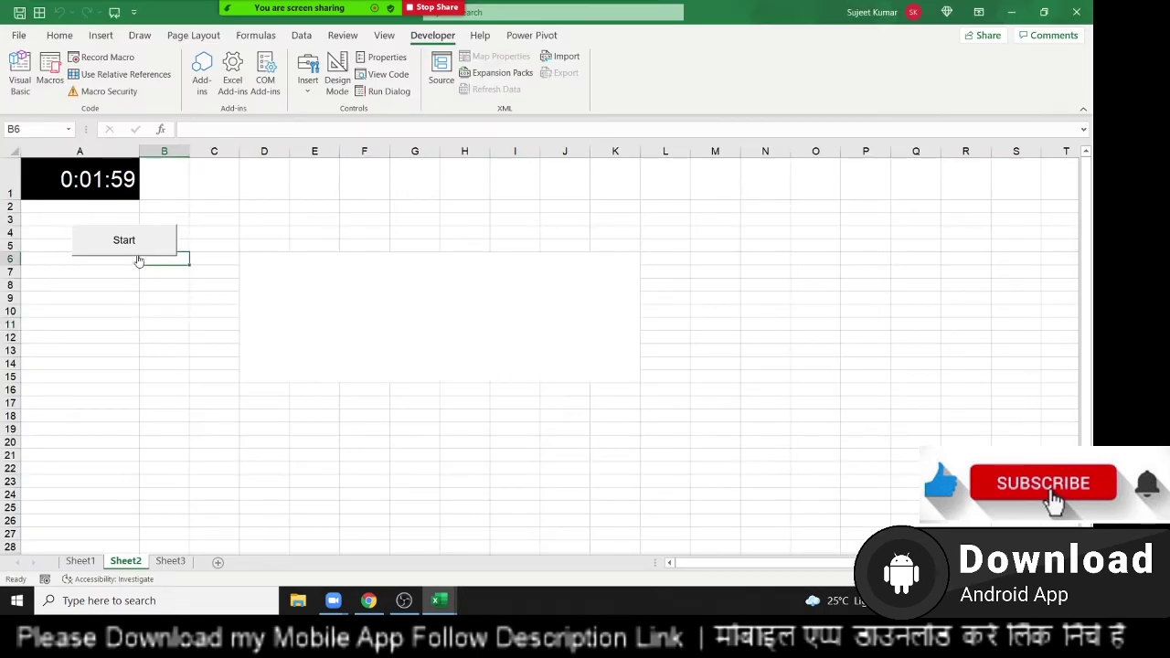
click(138, 252)
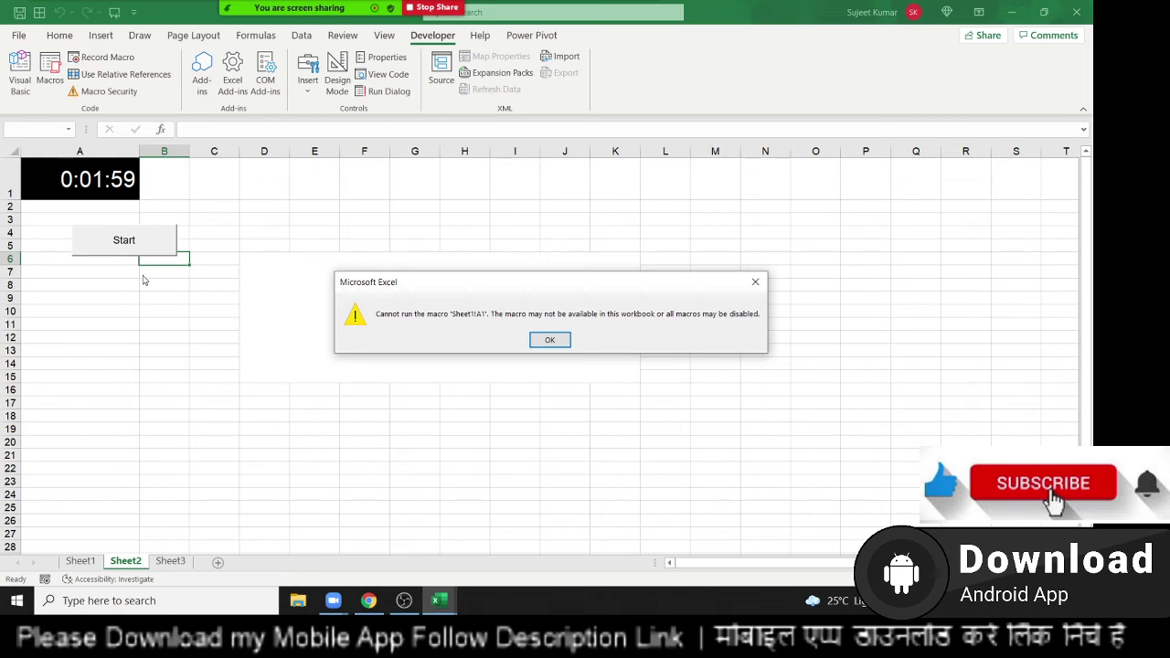
click(551, 340)
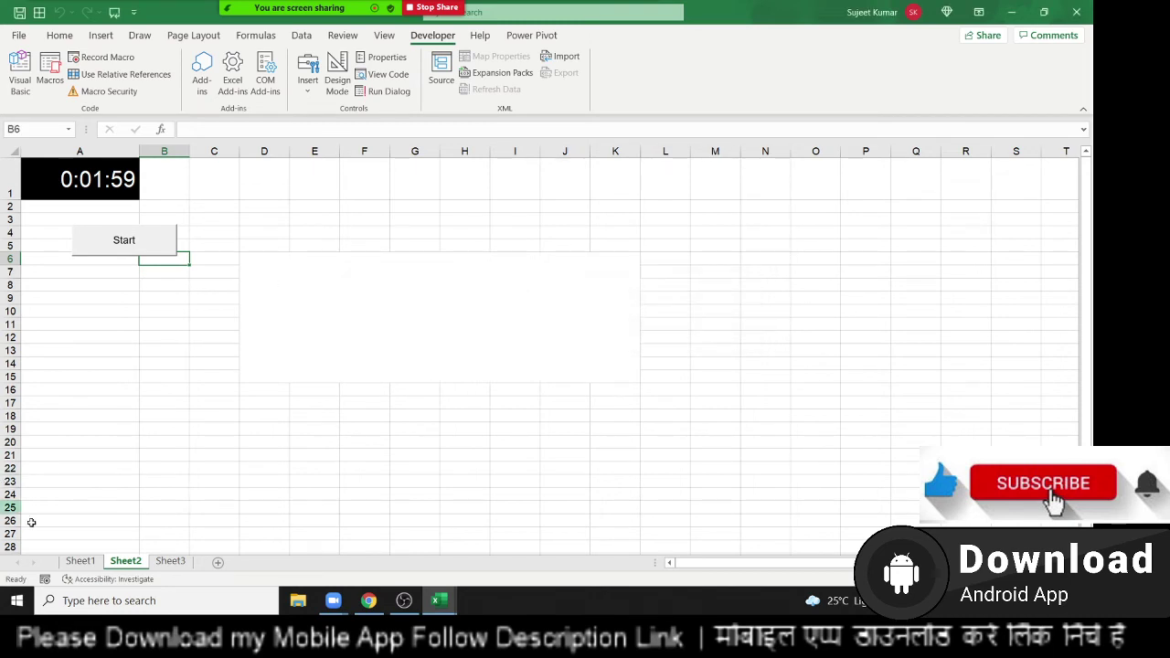
click(80, 561)
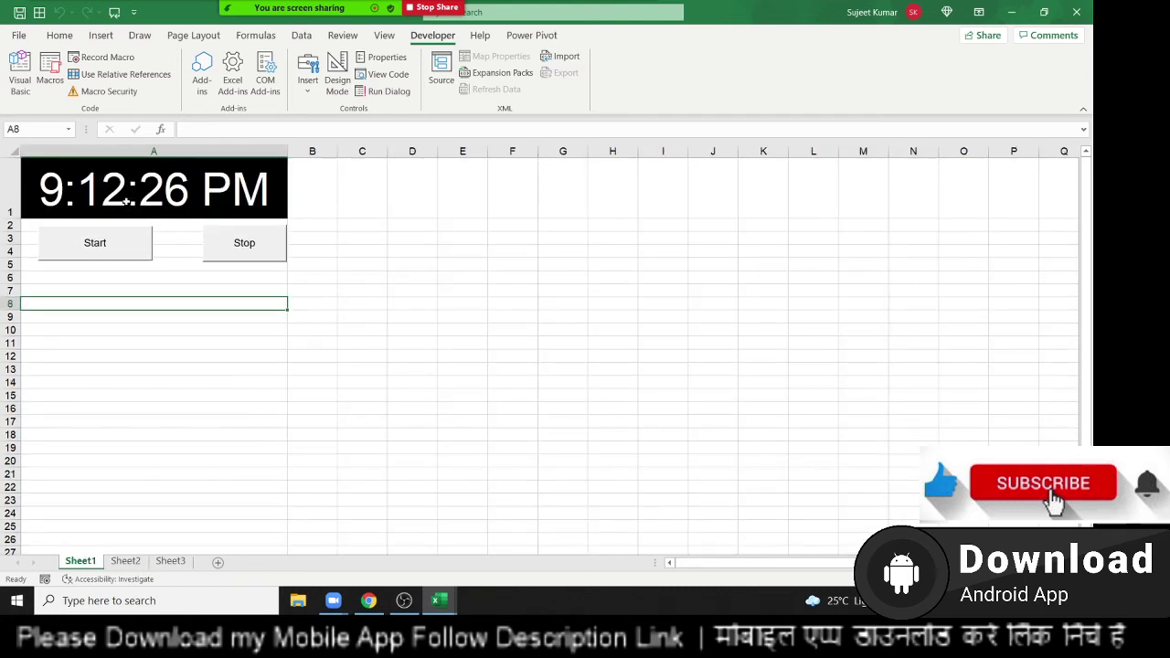
click(241, 256)
click(126, 560)
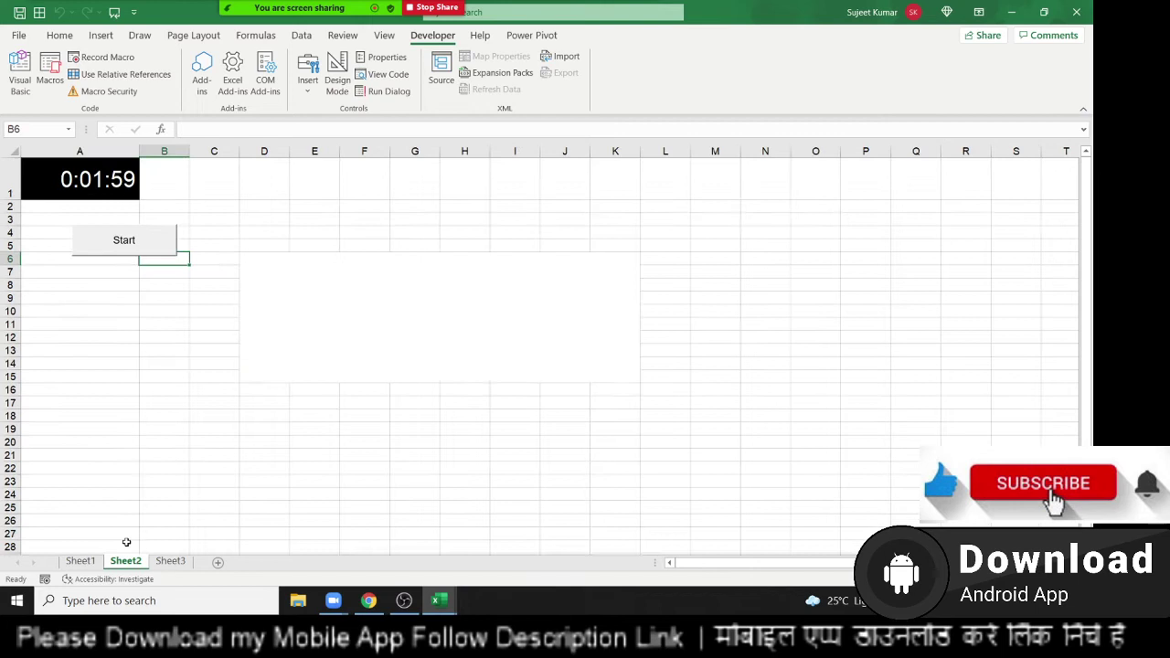
click(153, 242)
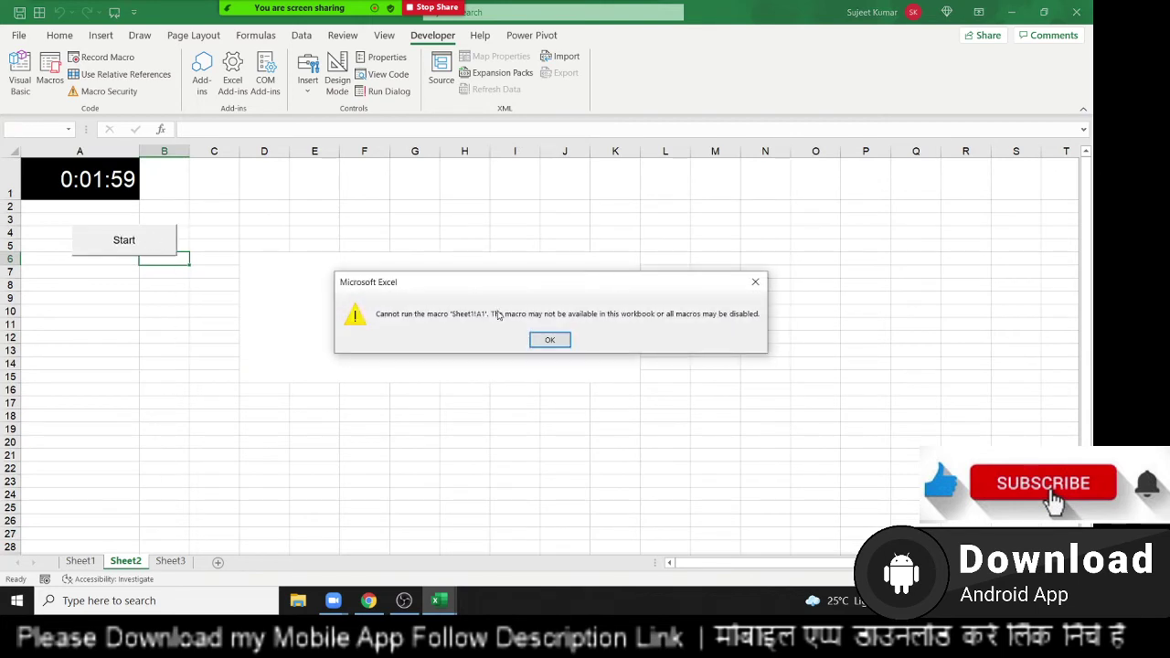
click(550, 339)
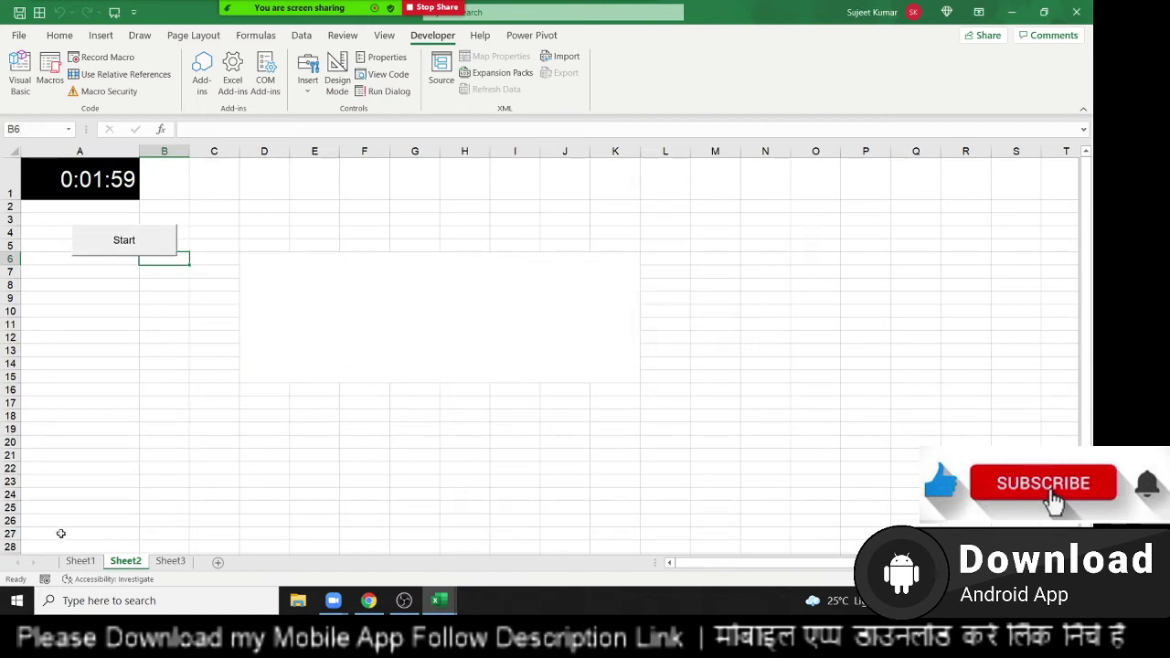
Return to Sheet1, stop its clock again, and open the VBA editor
click(96, 579)
click(82, 561)
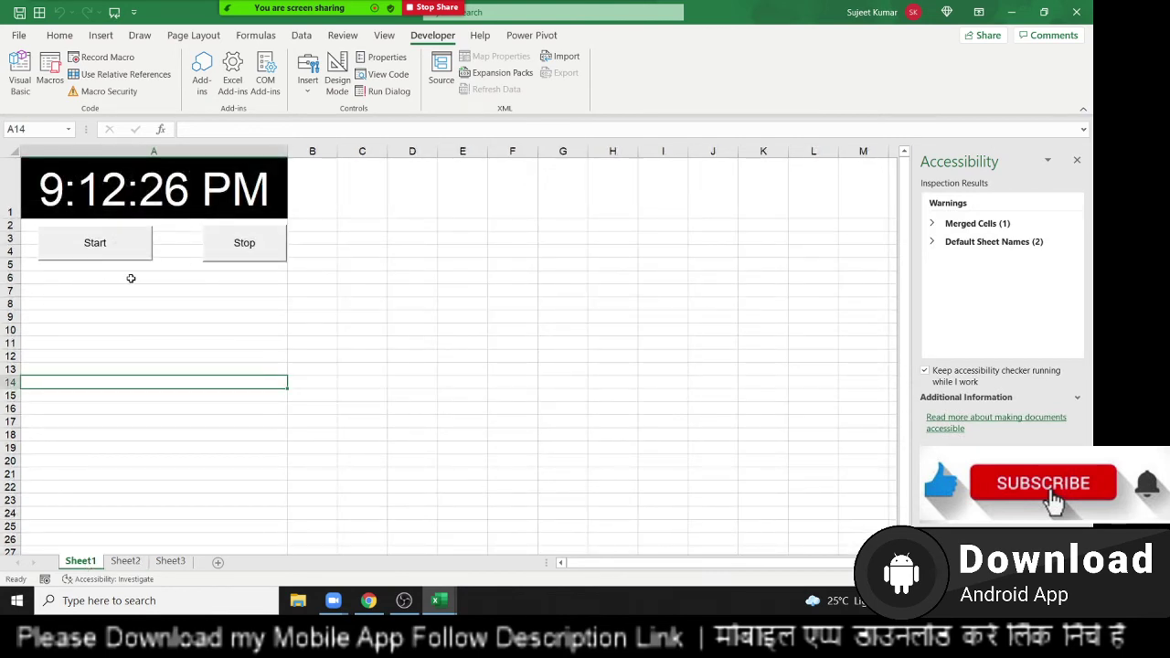
click(222, 308)
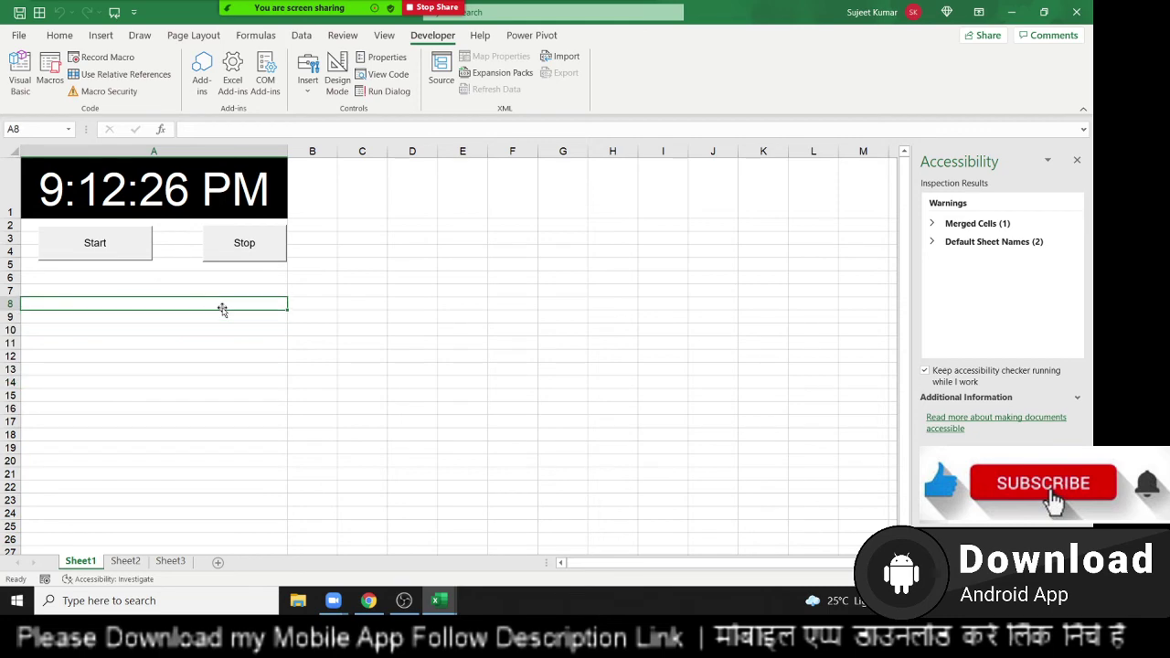
click(249, 259)
click(241, 317)
key(alt+F11)
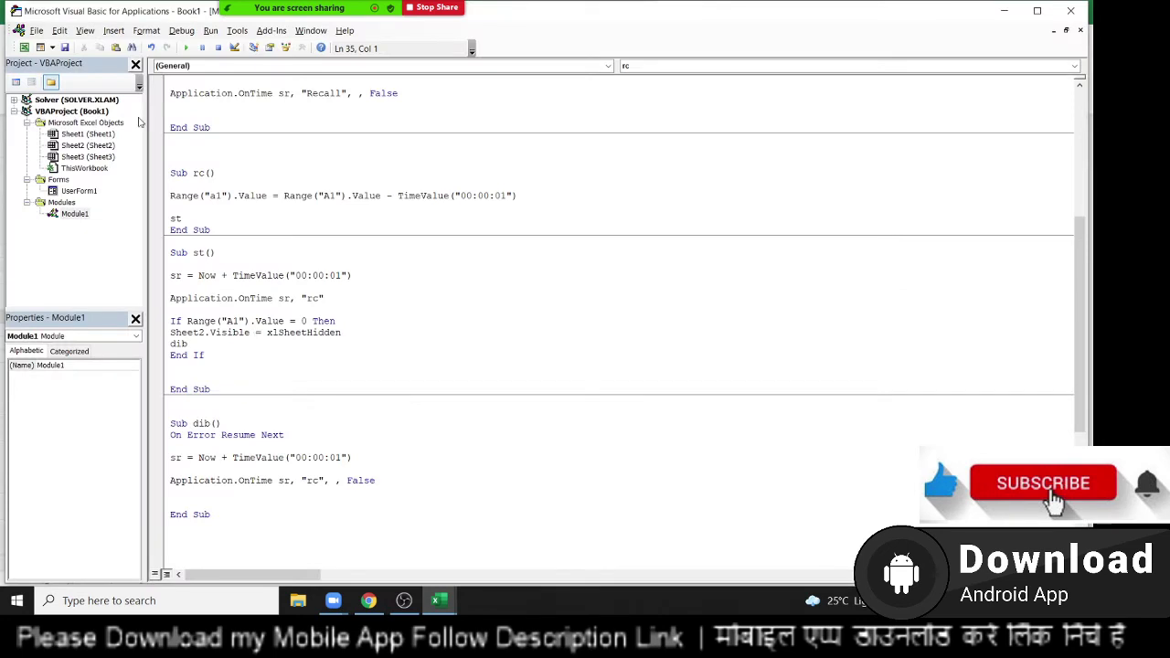
Close the editor and save as Book1.xlsm in Documents, replacing the existing file
click(1004, 10)
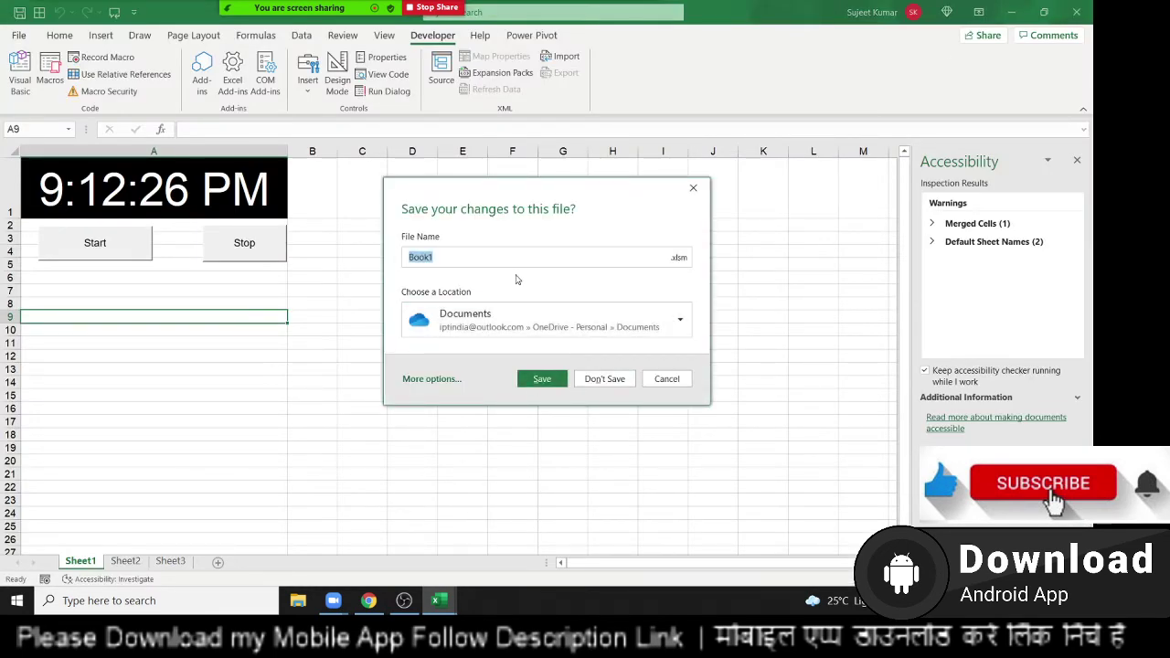
click(475, 329)
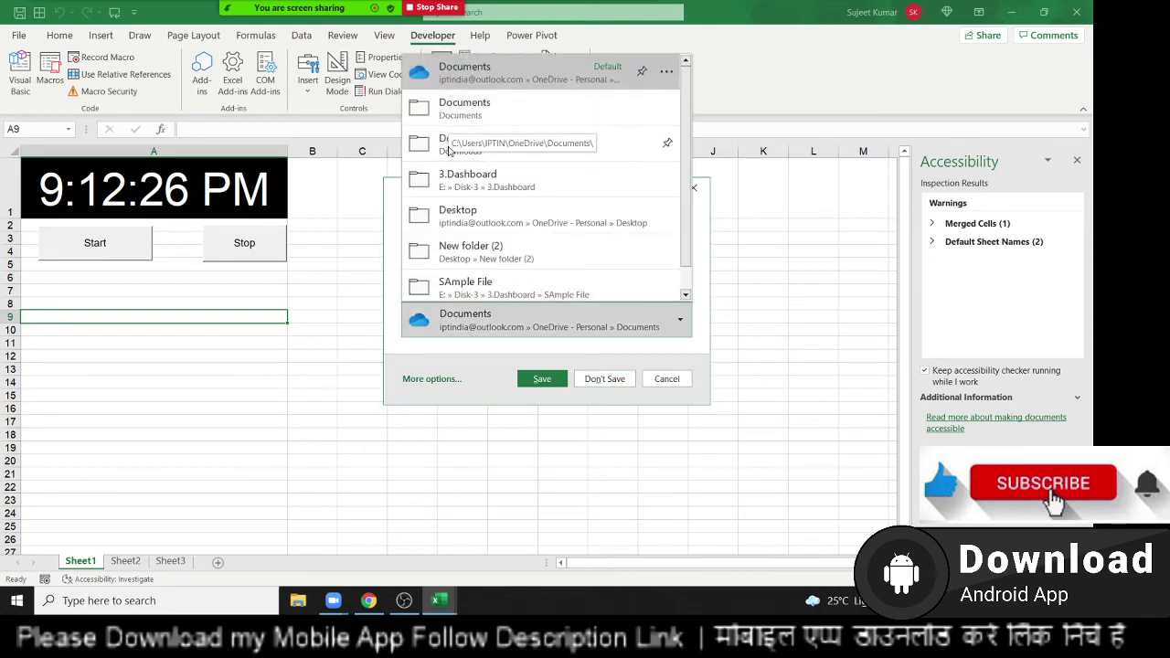
click(462, 108)
click(553, 383)
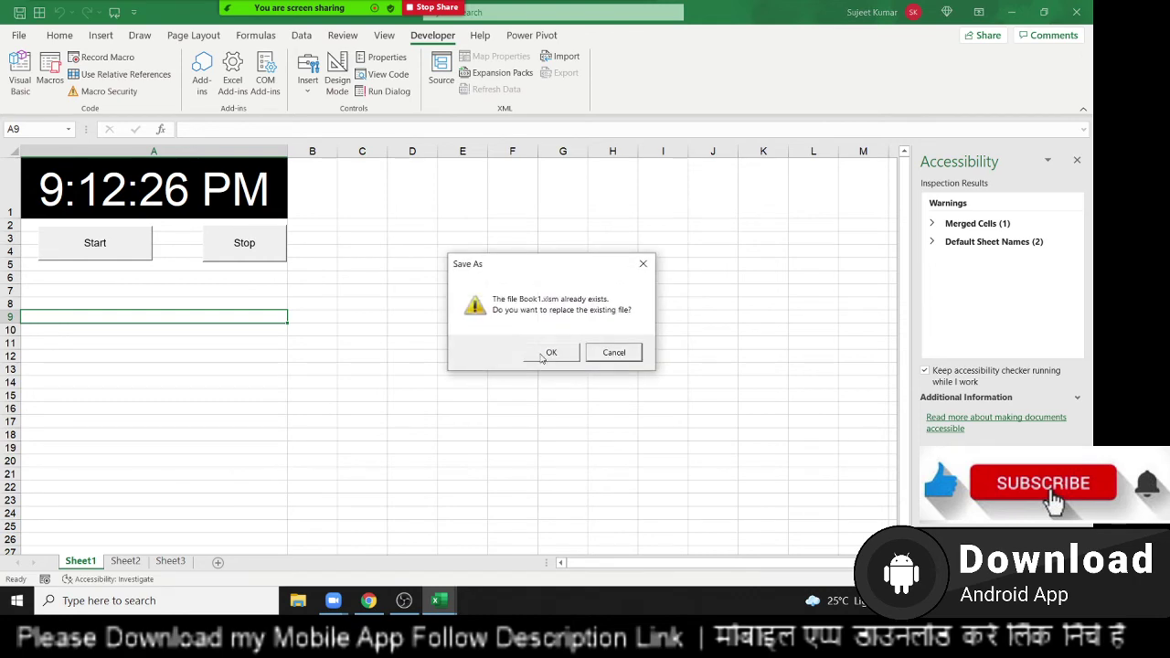
click(540, 354)
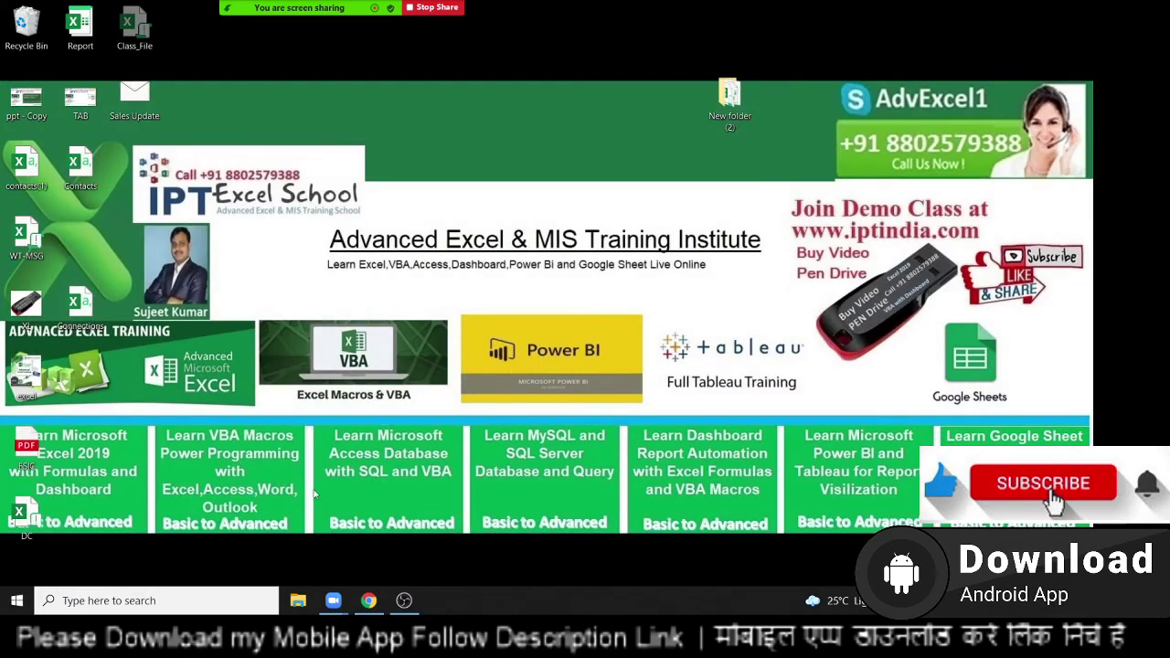
Launch Excel by searching 'exce' and reopen Book1 from the Recent list
click(186, 601)
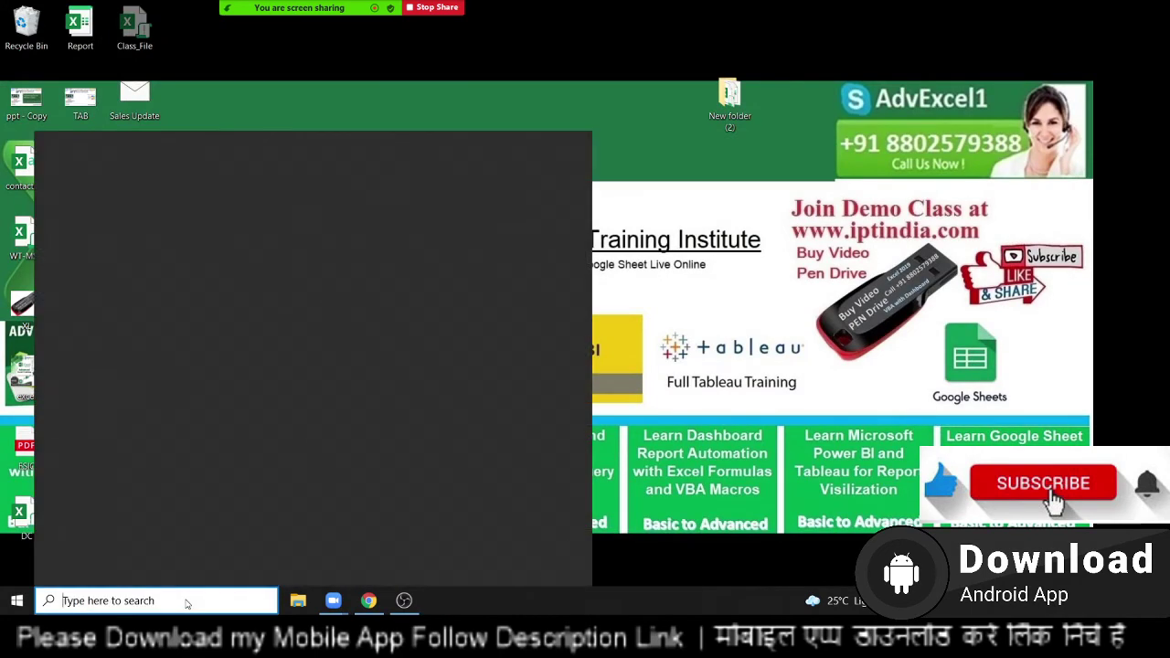
text(exce)
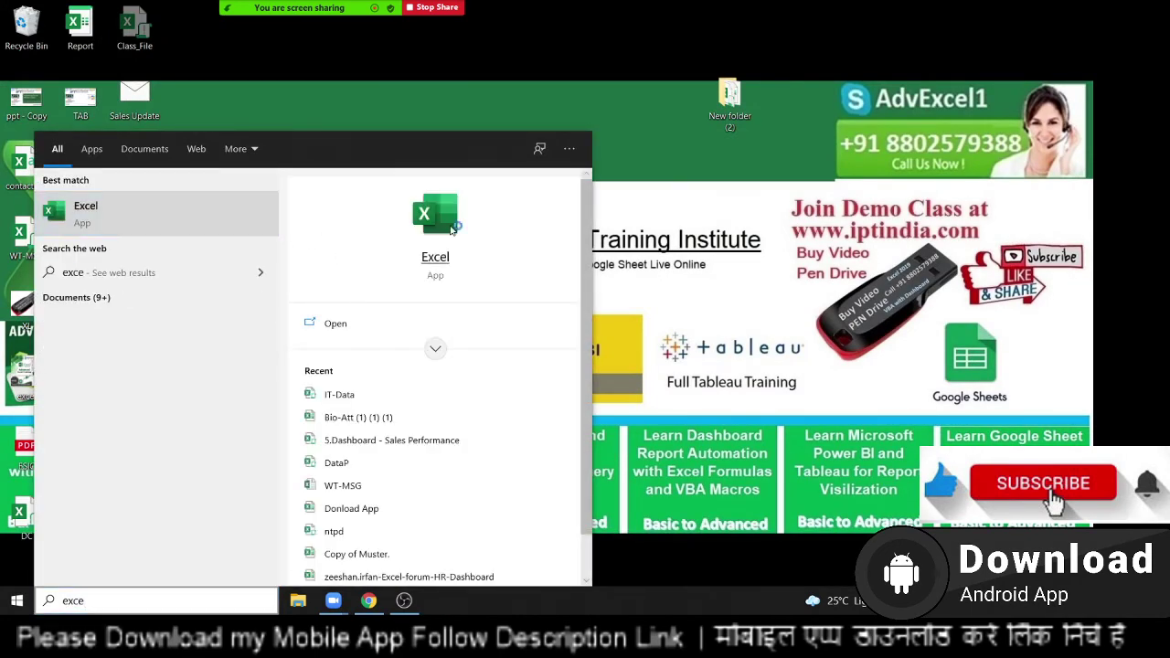
click(452, 231)
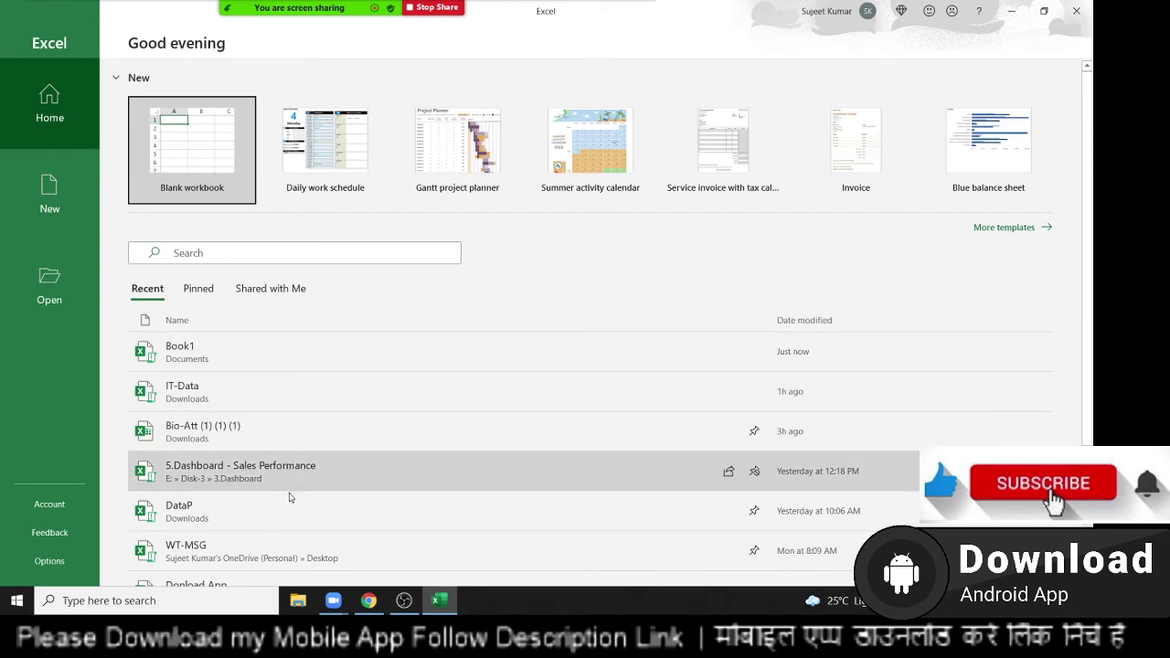
click(274, 358)
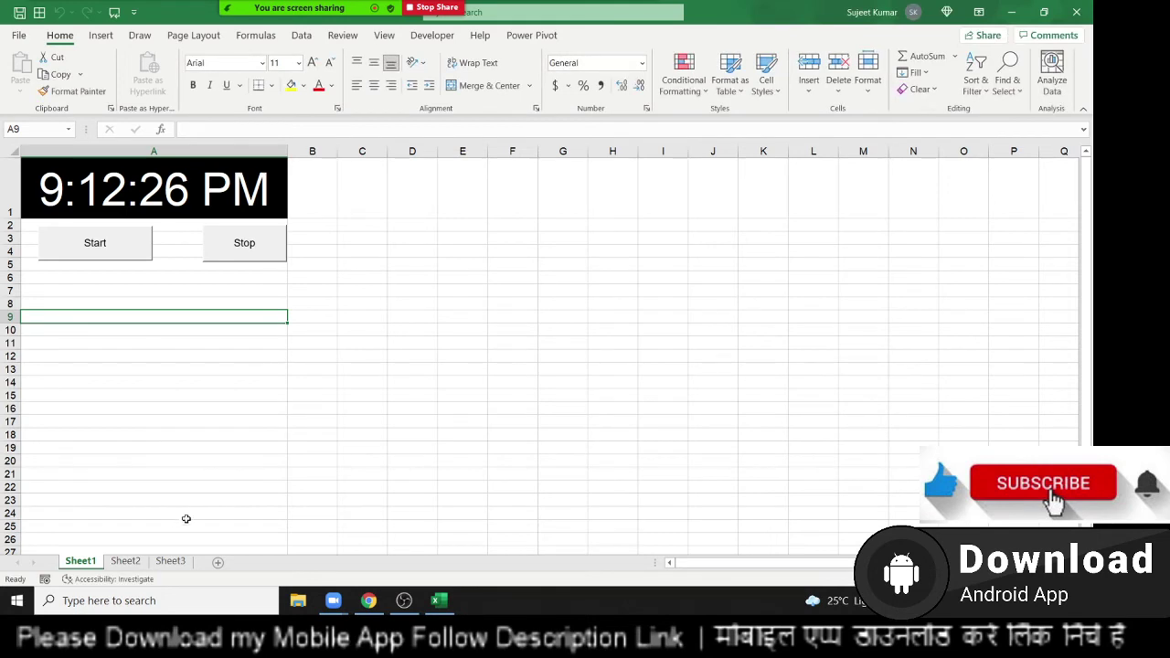
Enter 0:02:00 in Sheet2's timer cell A1
click(128, 562)
click(126, 366)
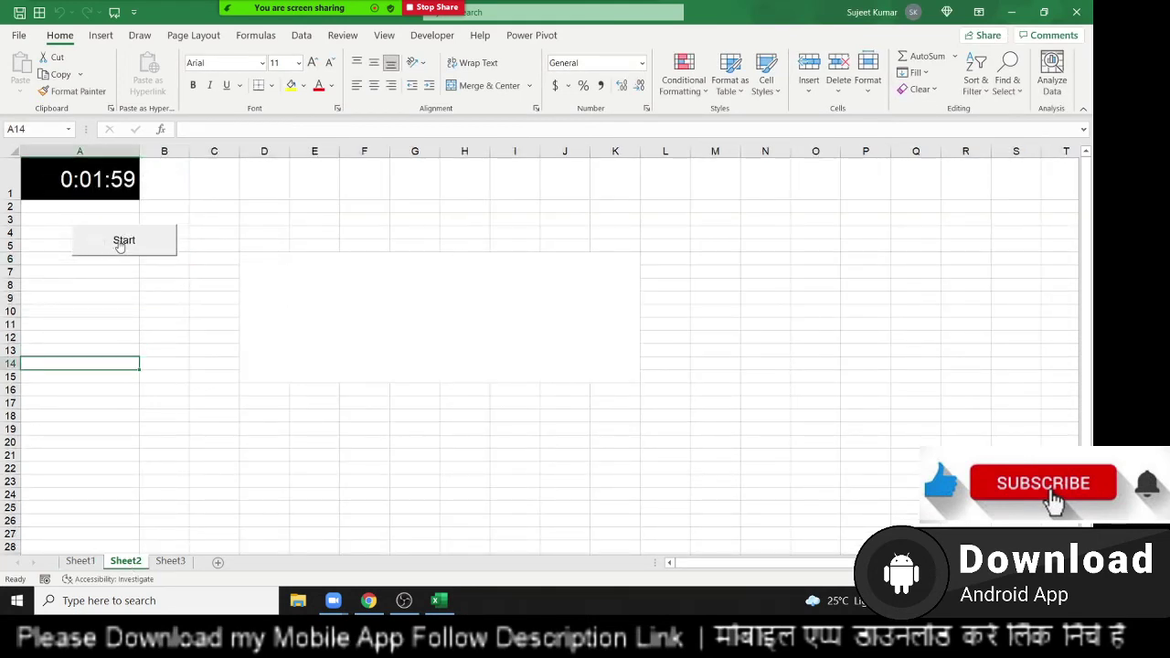
click(111, 182)
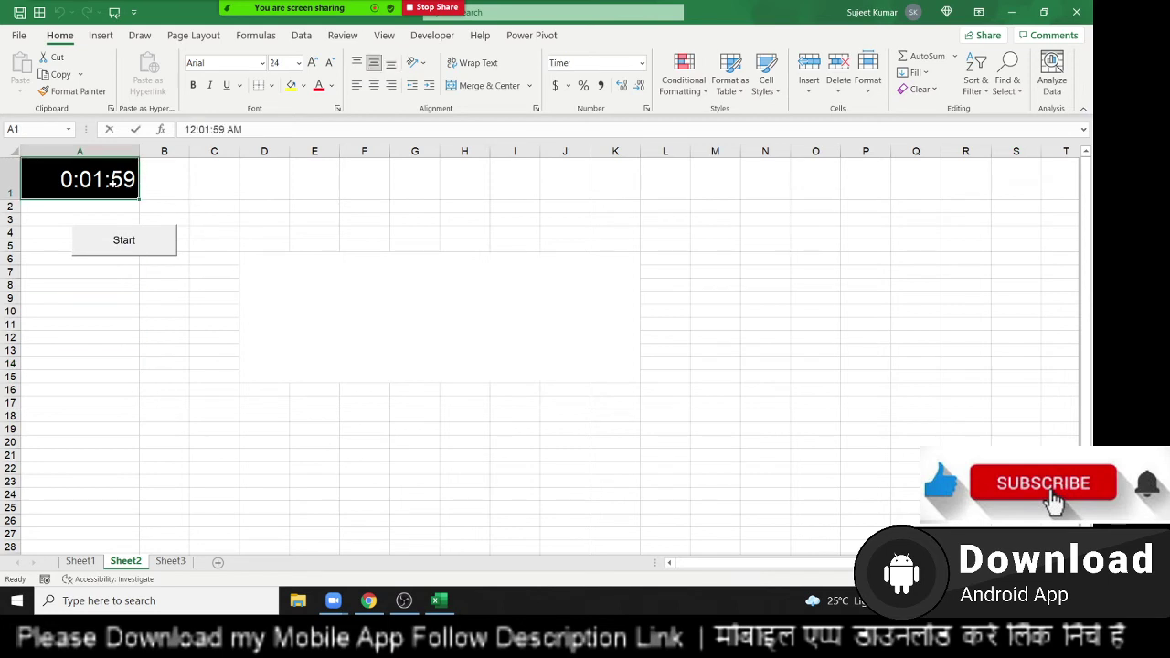
text(2:00)
key(Return)
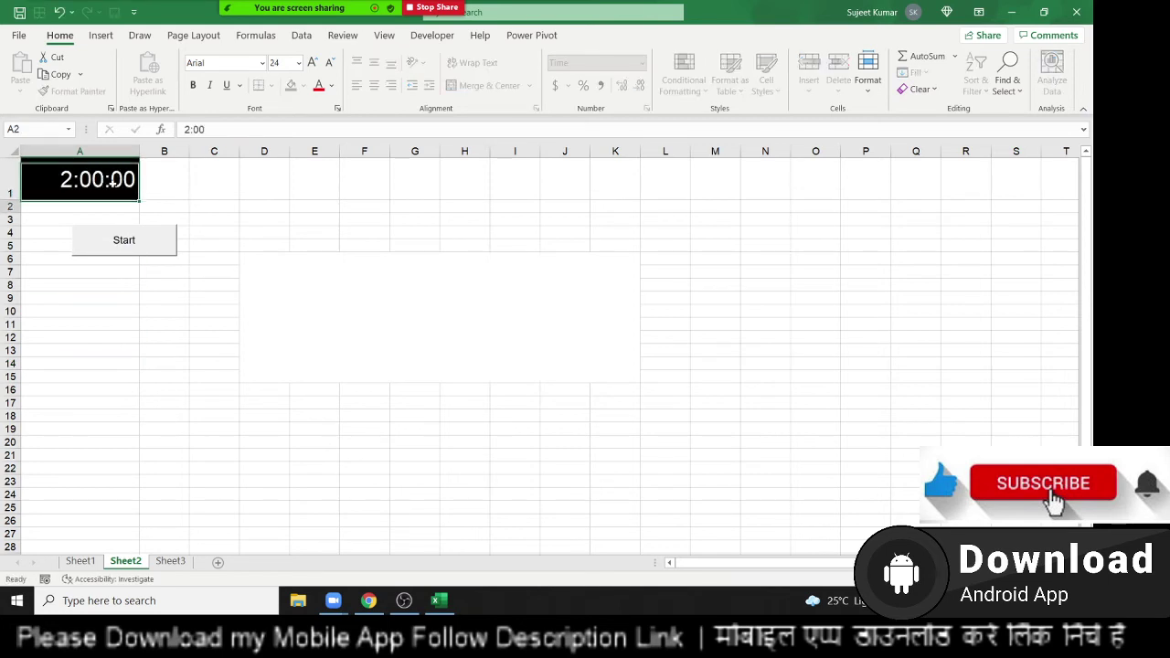
click(110, 182)
text(0)
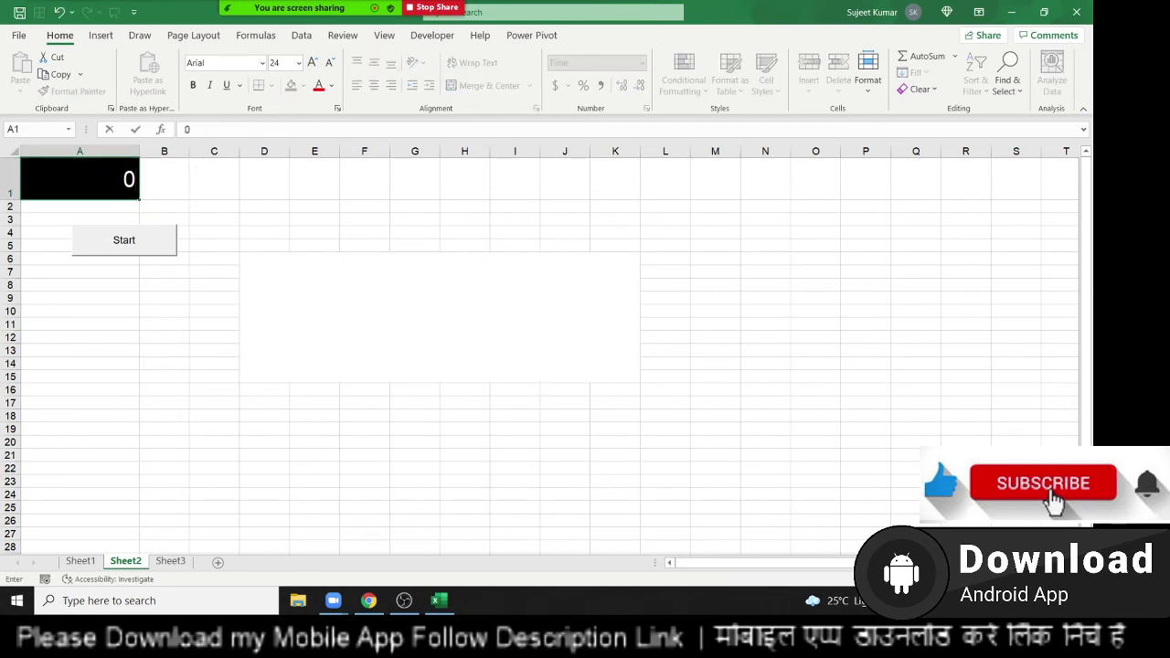
text(:02)
text(:00)
key(Return)
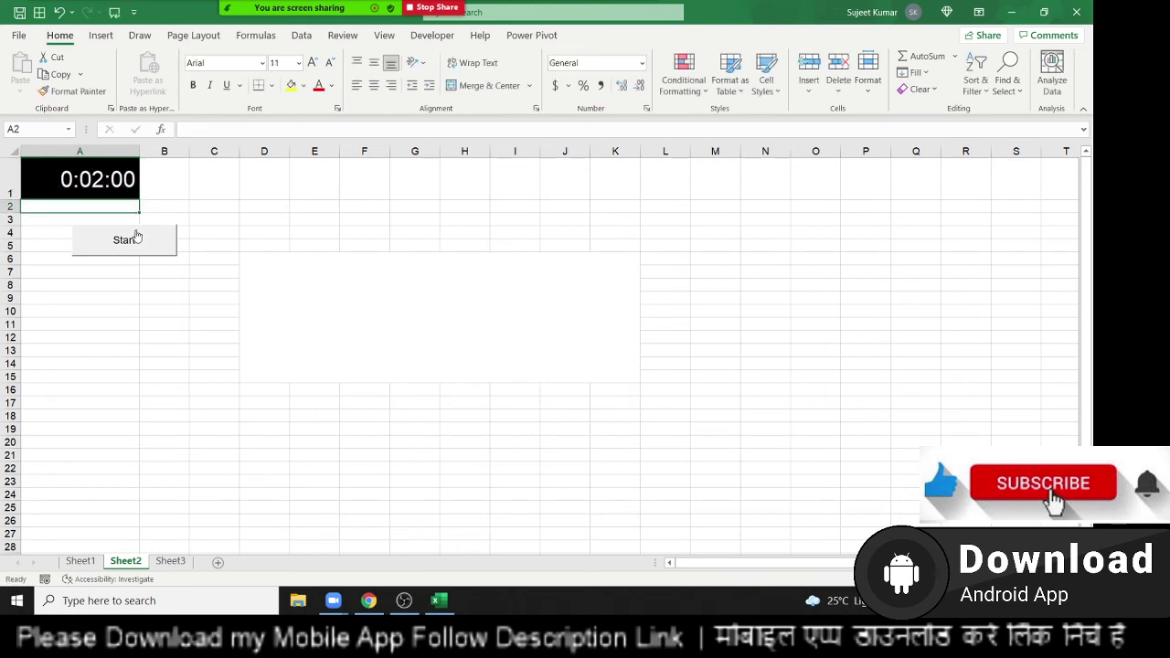
Try the Start button, dismiss its error, and open the VBA editor from Sheet1
click(137, 239)
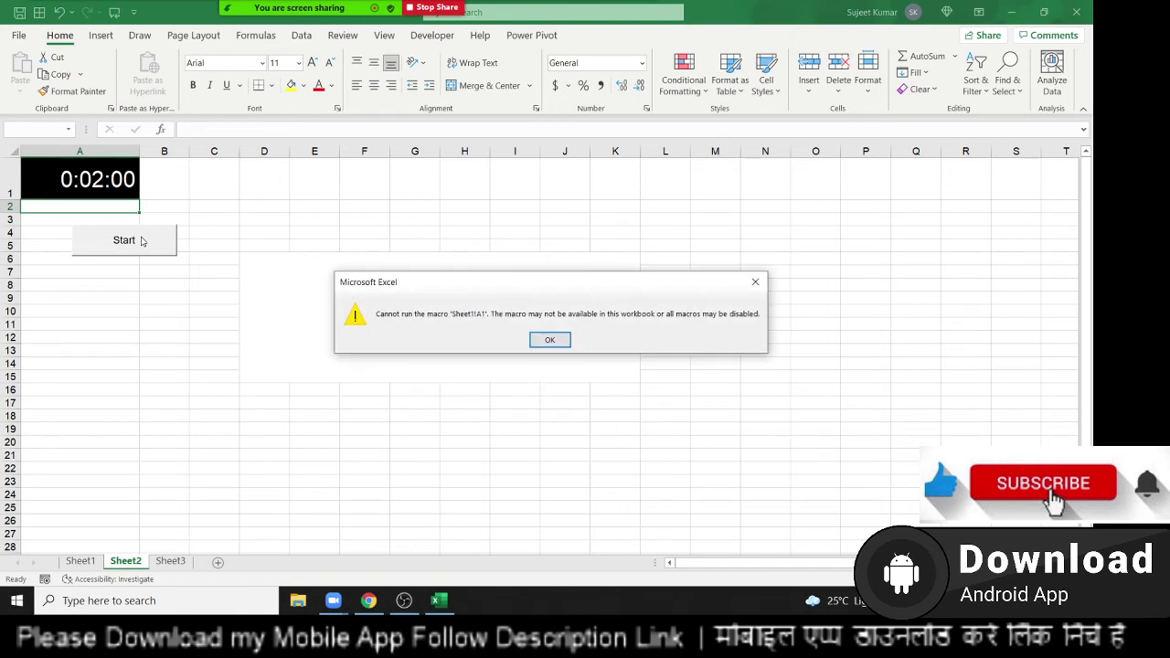
click(547, 340)
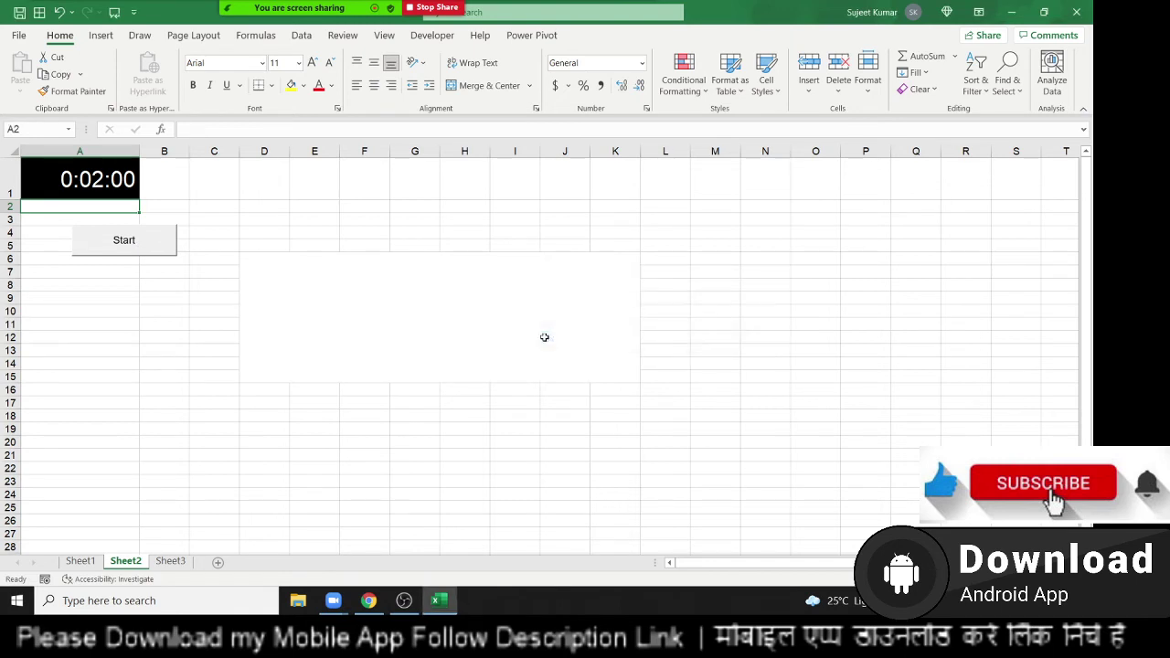
click(81, 562)
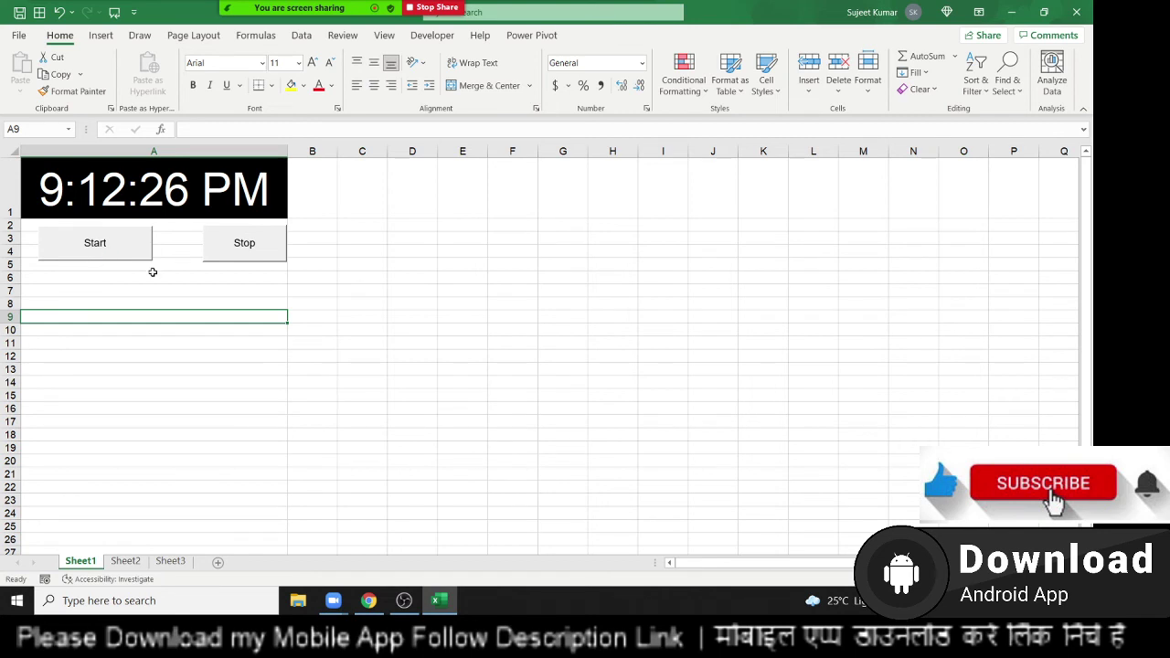
click(170, 199)
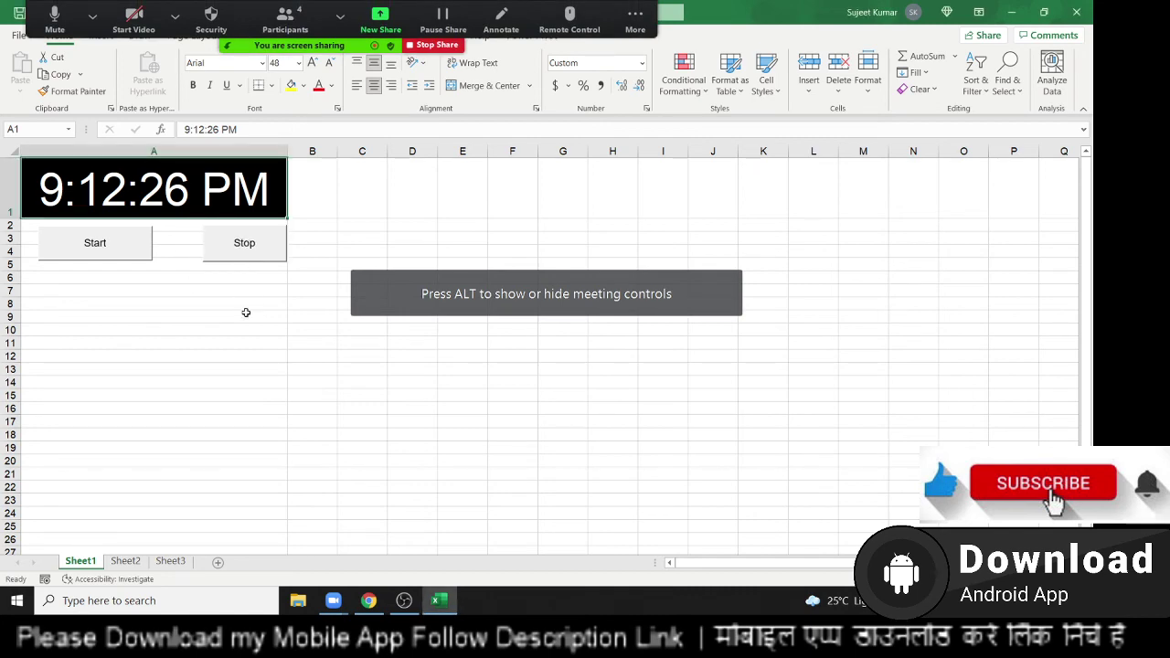
click(443, 602)
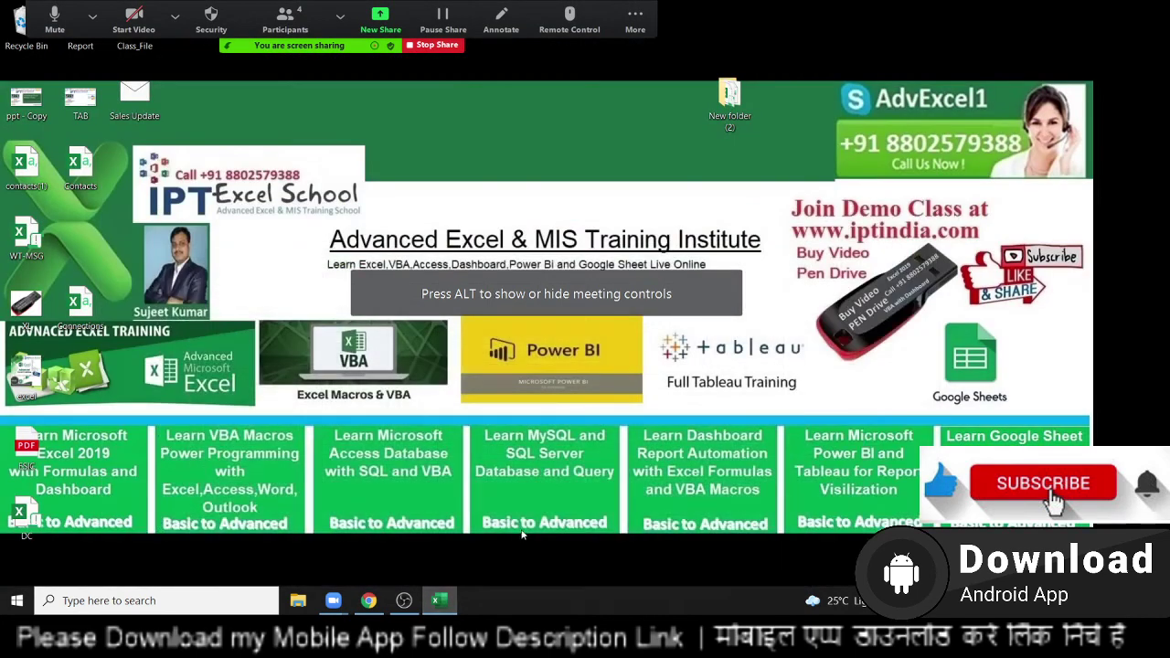
click(451, 606)
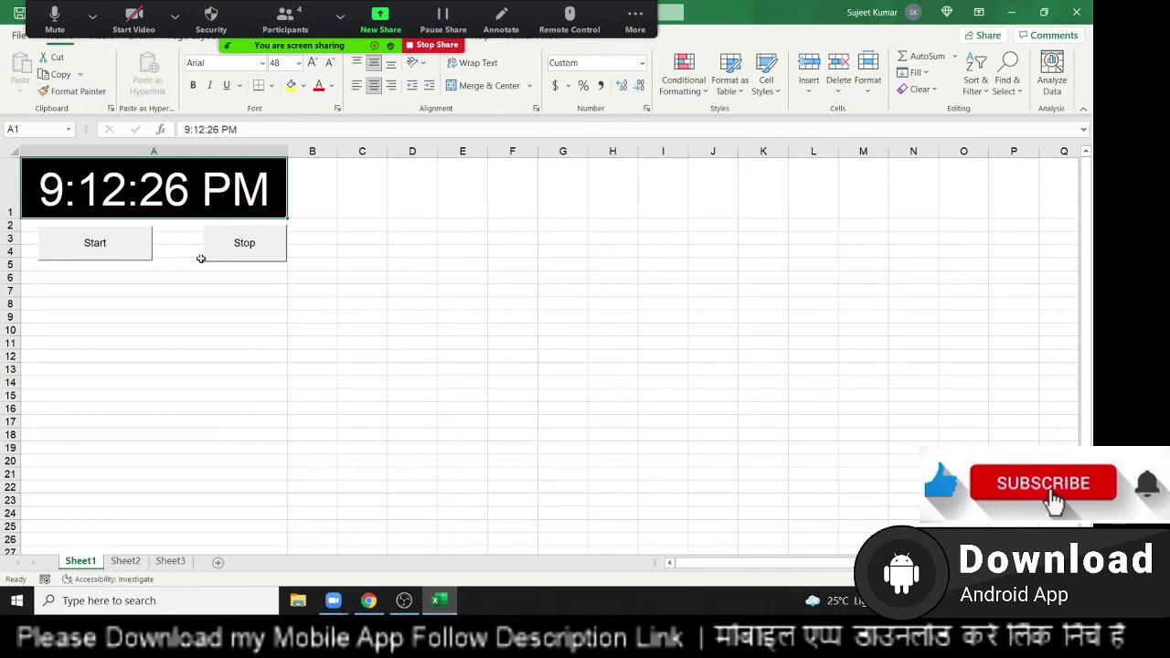
key(alt+F11)
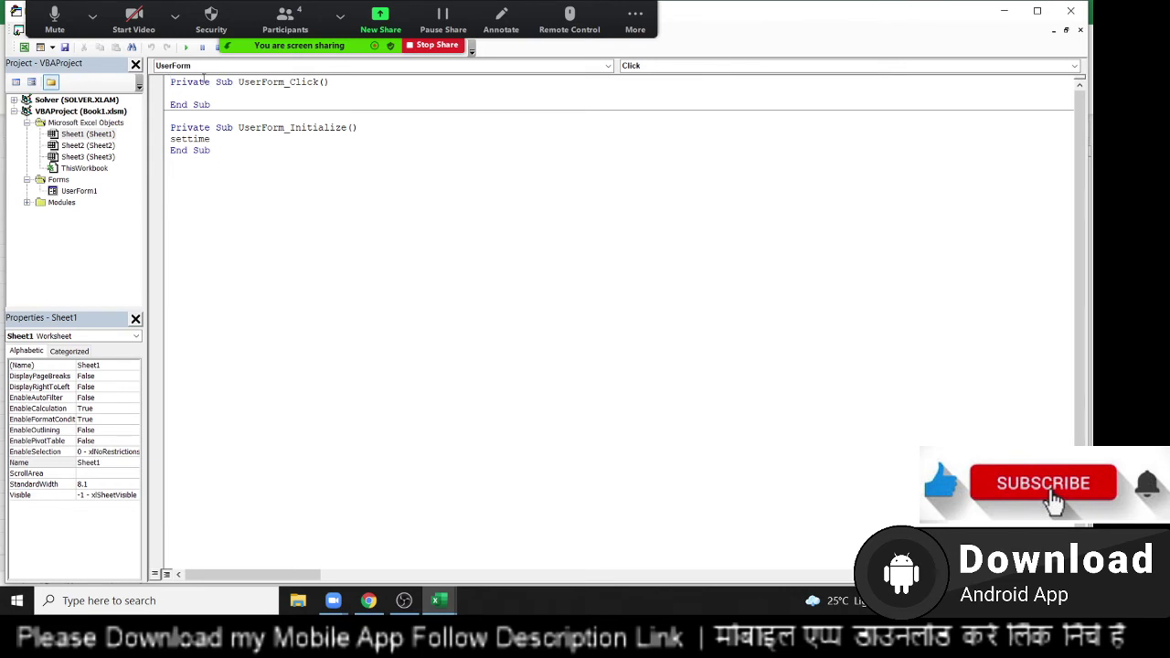
Leave UserForm1's code and open Module1 from the Modules folder in Project Explorer
drag(215, 117, 134, 78)
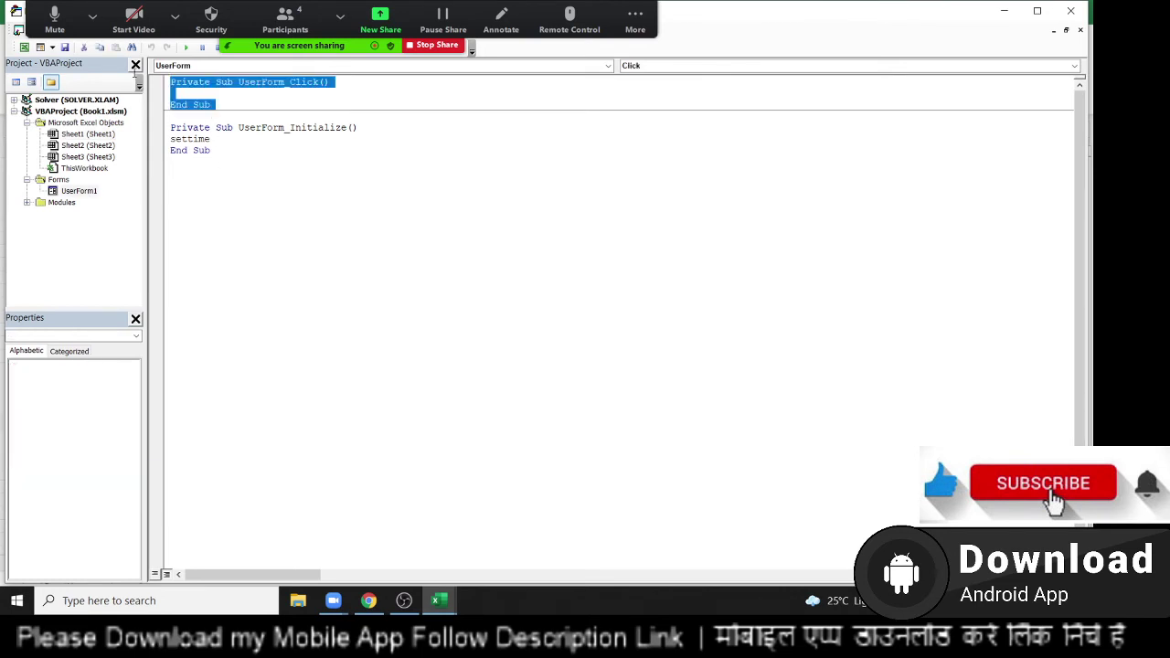
key(shift+F7)
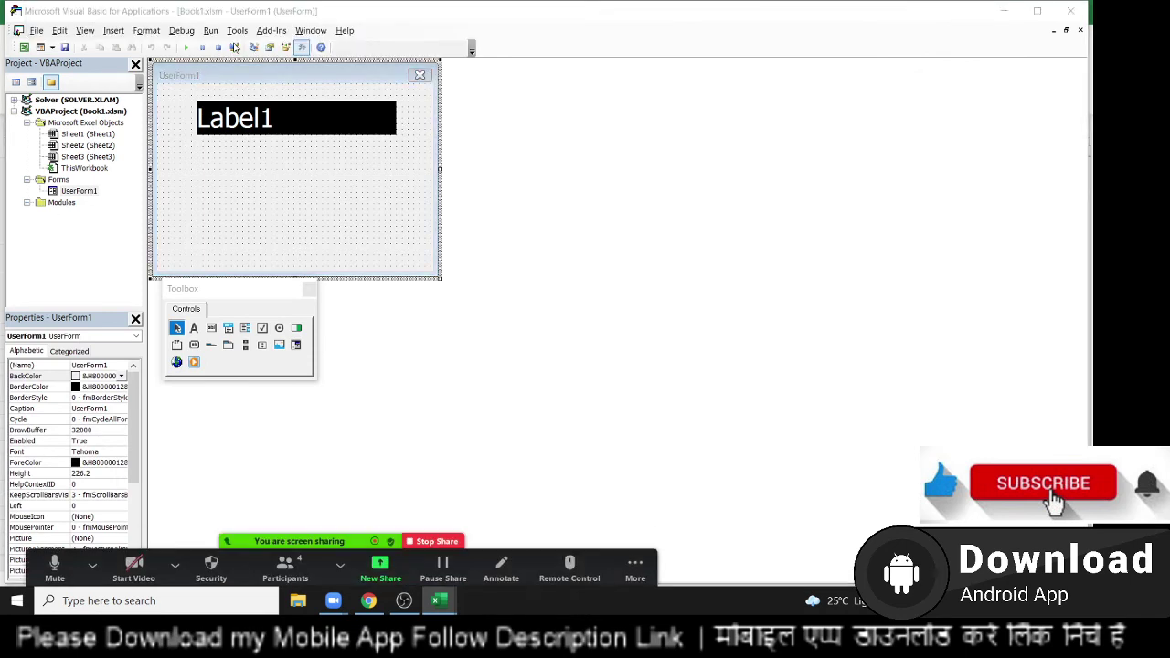
click(604, 245)
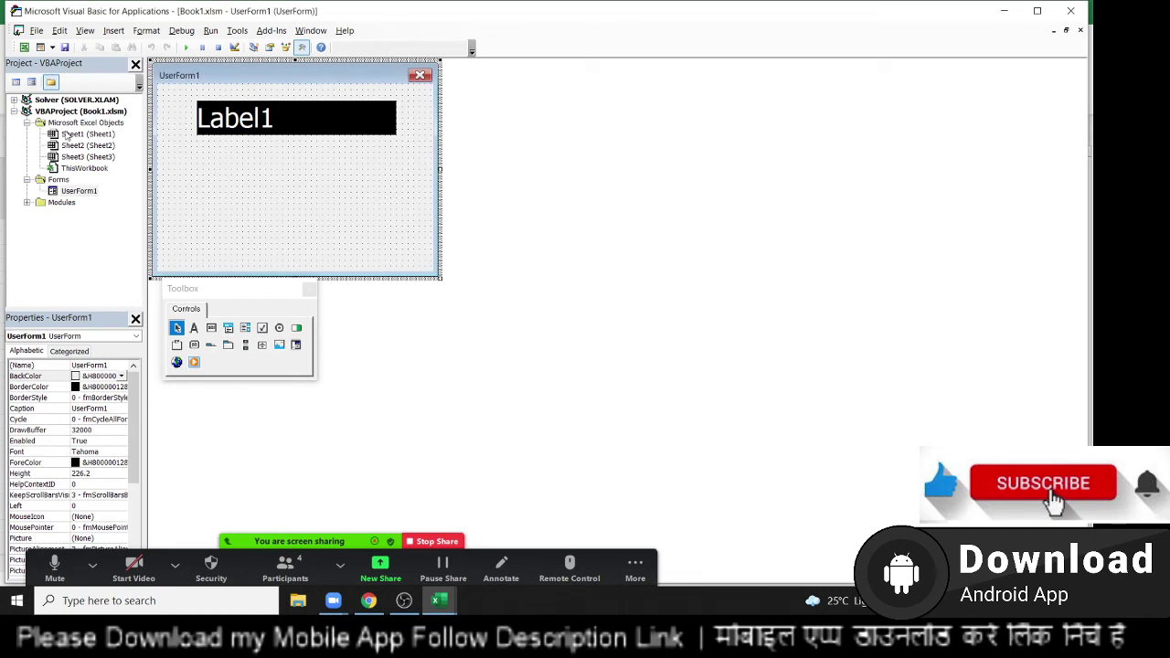
double_click(61, 202)
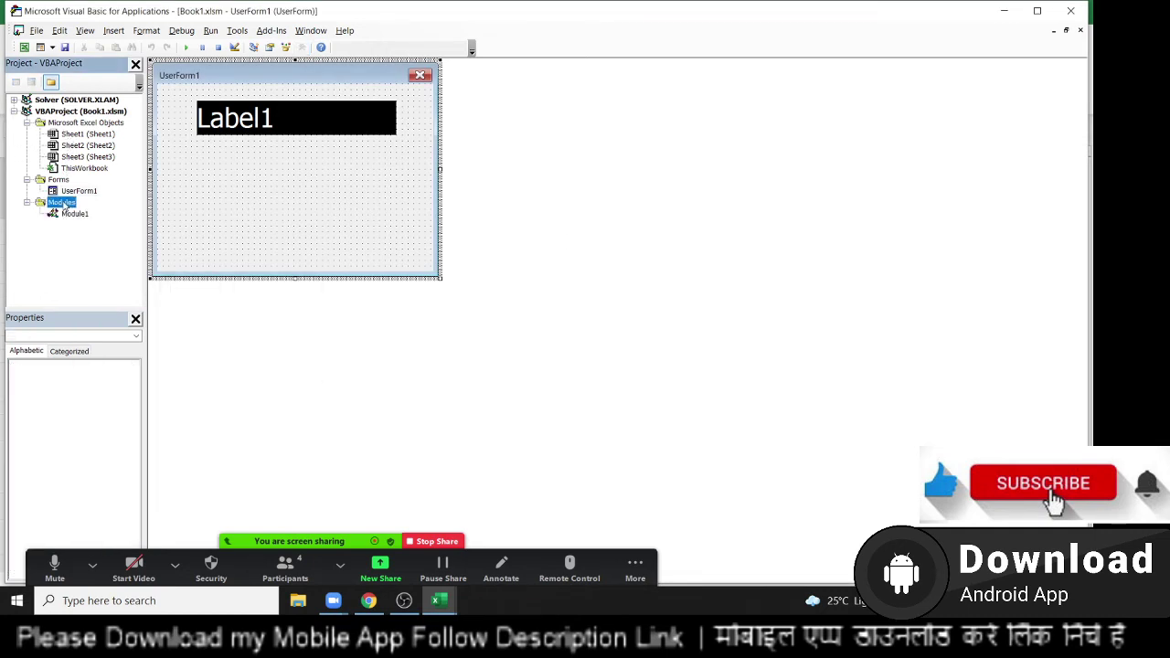
double_click(71, 213)
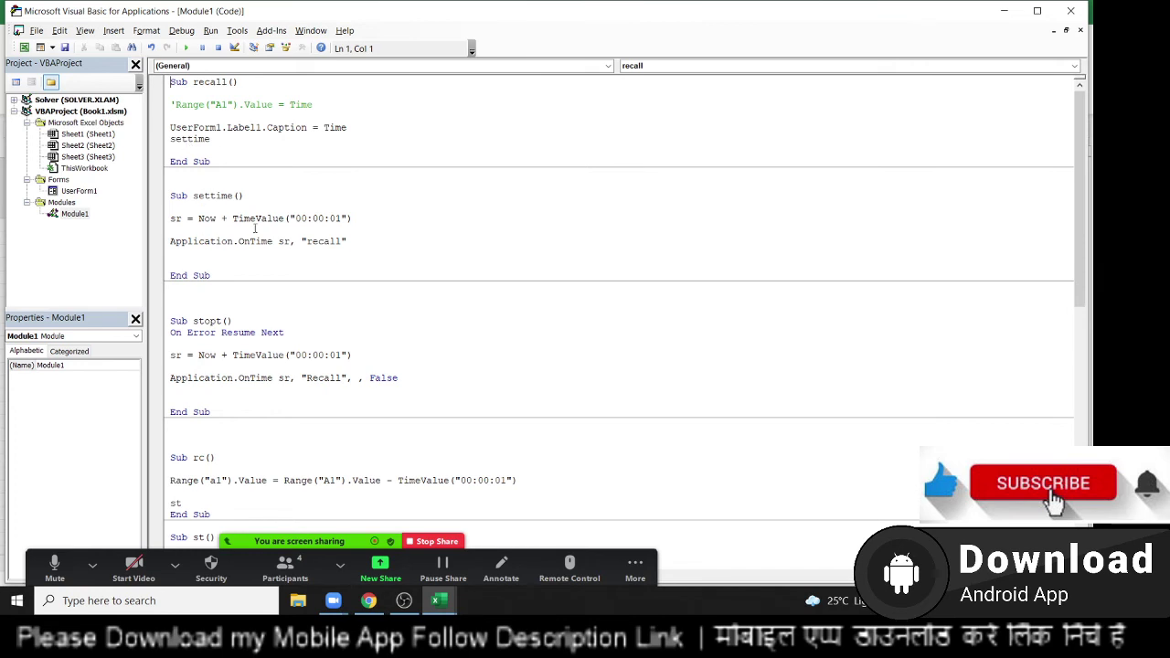
Select the code from Sub recall through stopt's End Sub and delete it
scroll(256, 228, down, 3)
drag(228, 305, 152, 5)
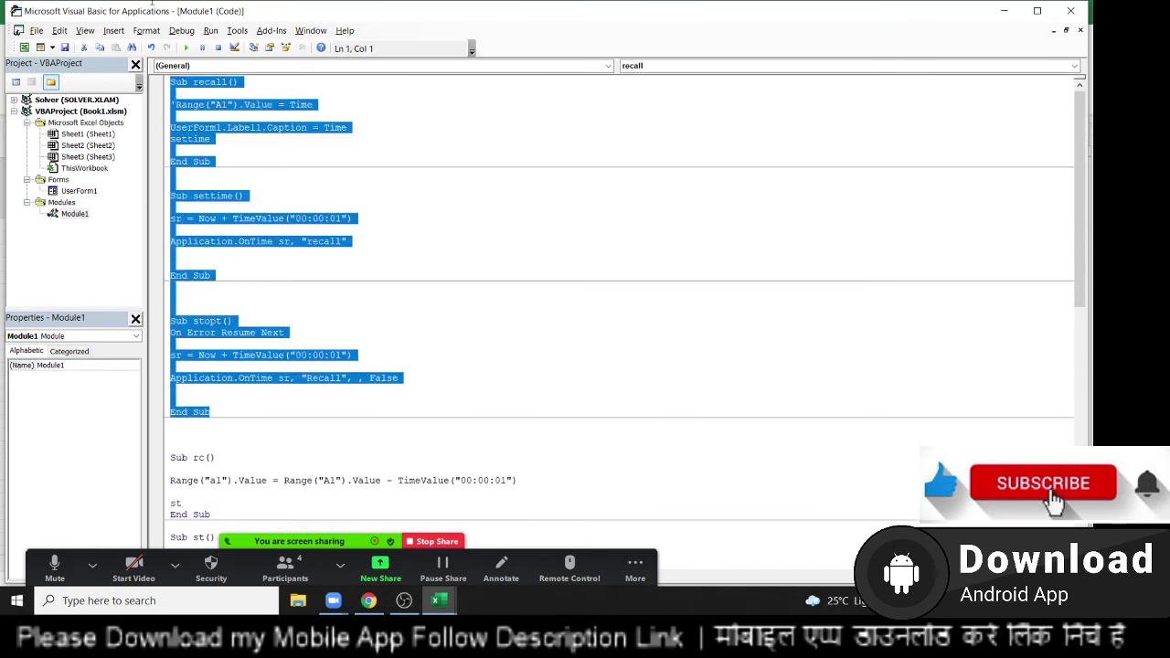
key(Delete)
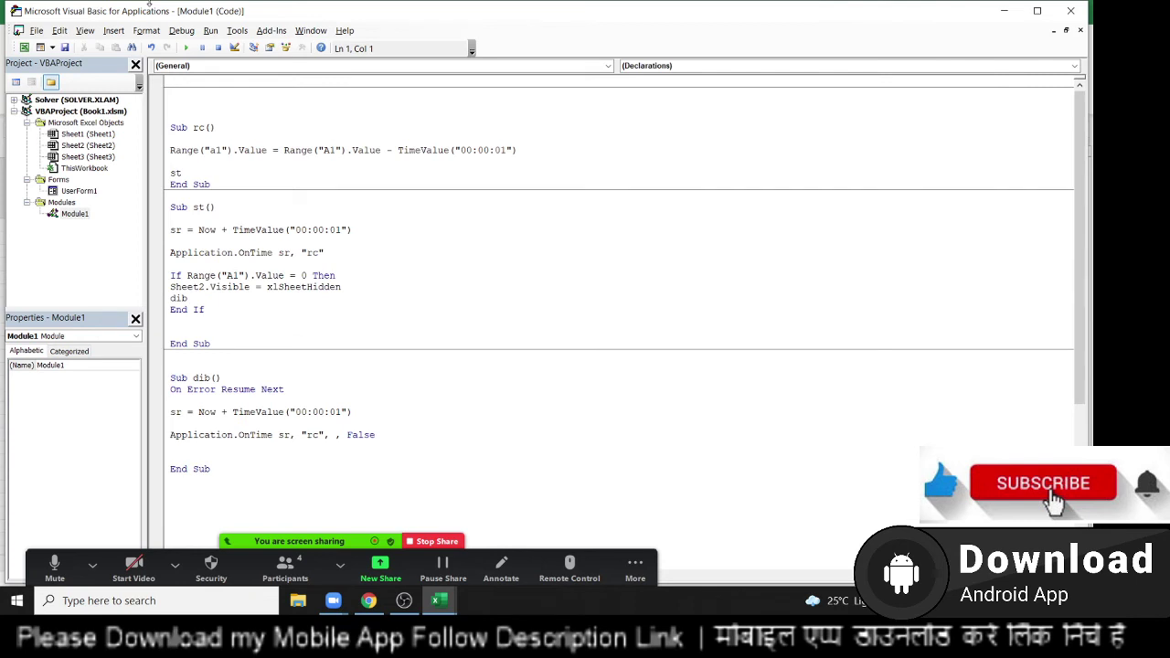
scroll(227, 190, down, 1)
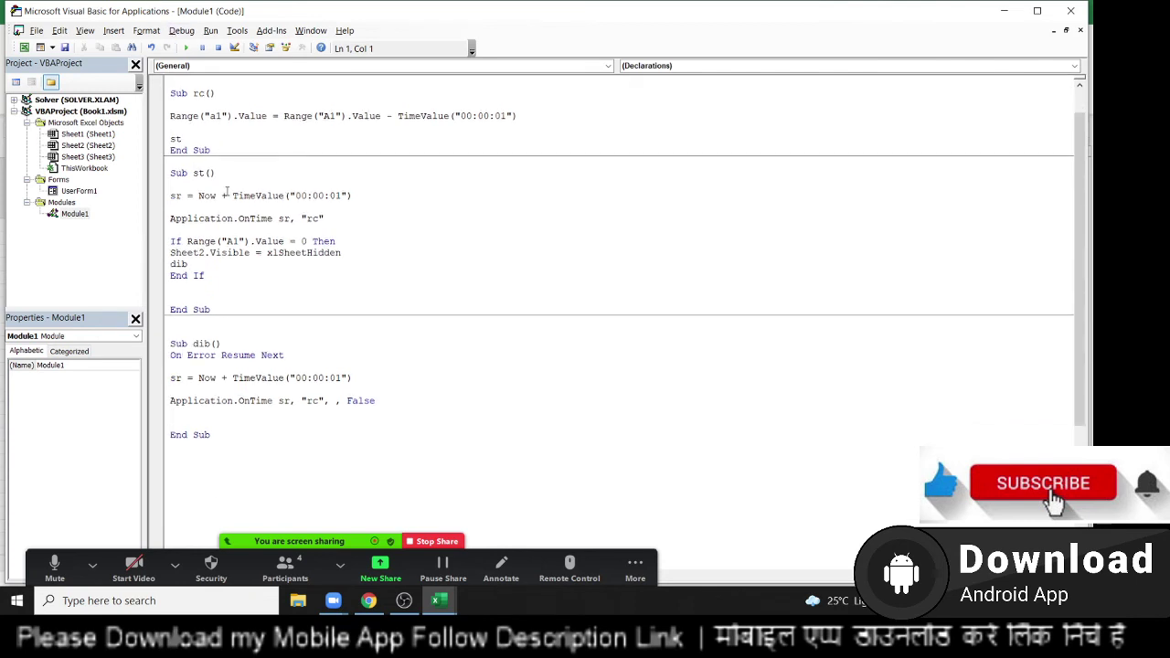
scroll(227, 190, up, 1)
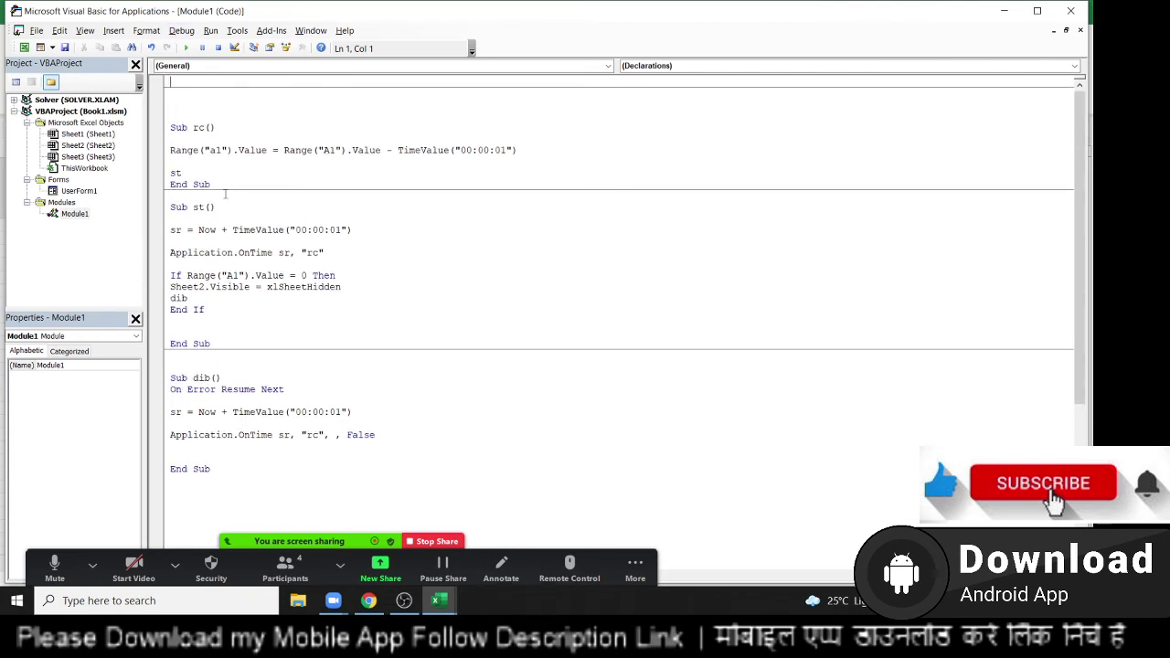
Review the remaining rc, st and dib code, including dib's OnTime call with False
double_click(200, 127)
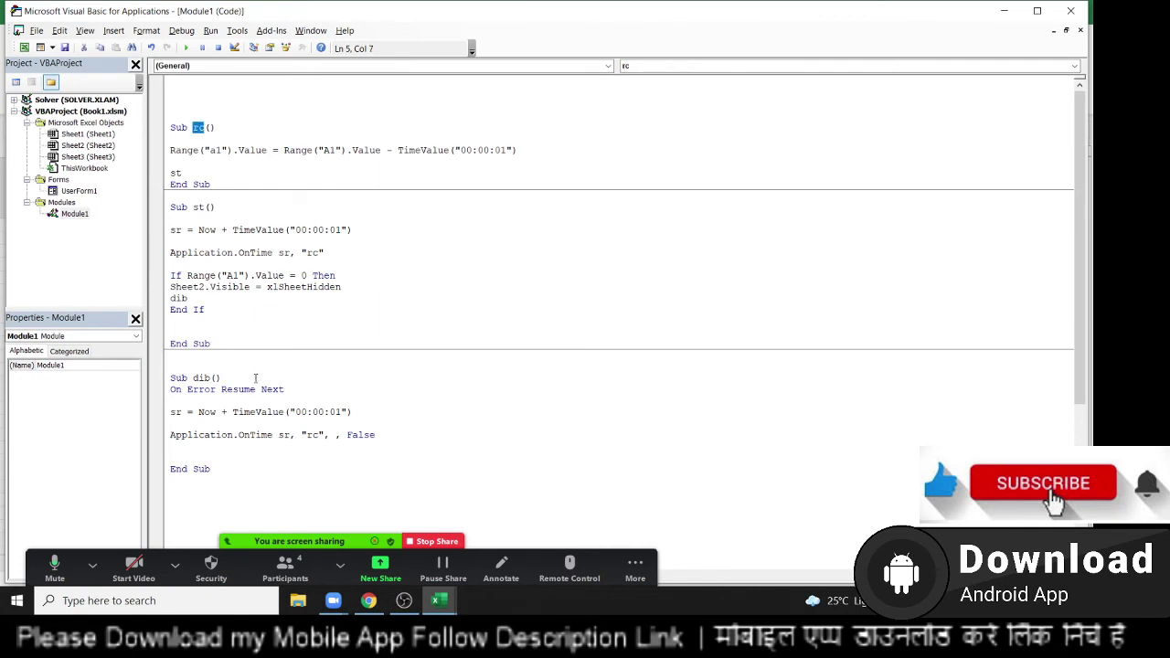
click(311, 253)
double_click(284, 436)
click(336, 436)
double_click(366, 436)
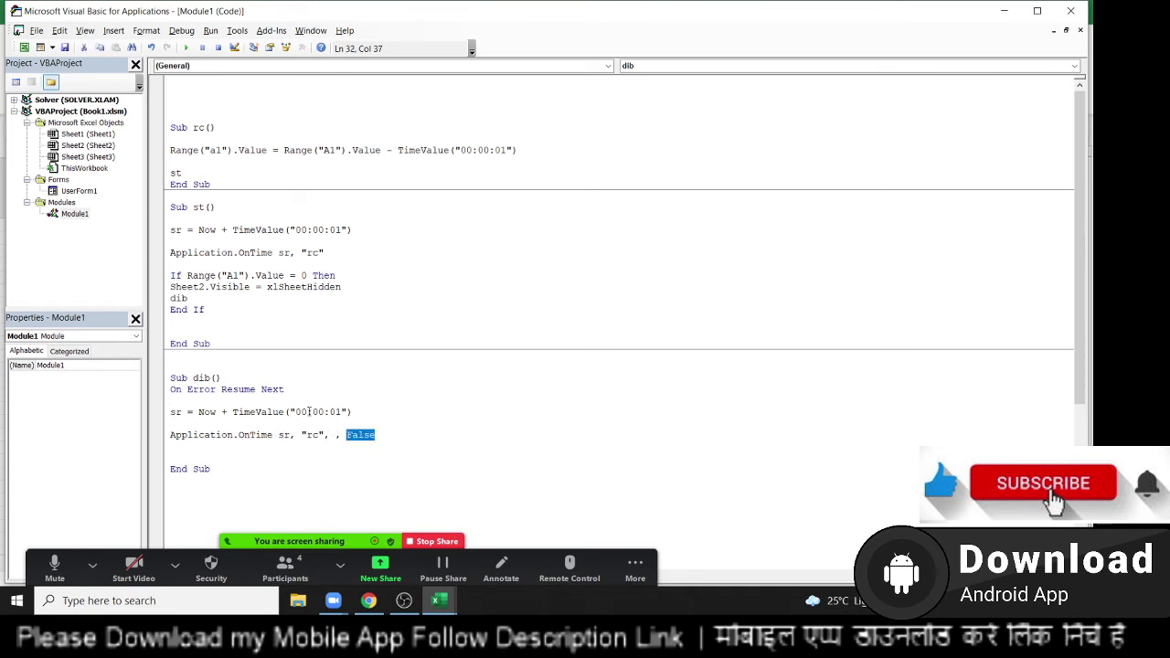
double_click(301, 412)
click(269, 414)
double_click(269, 413)
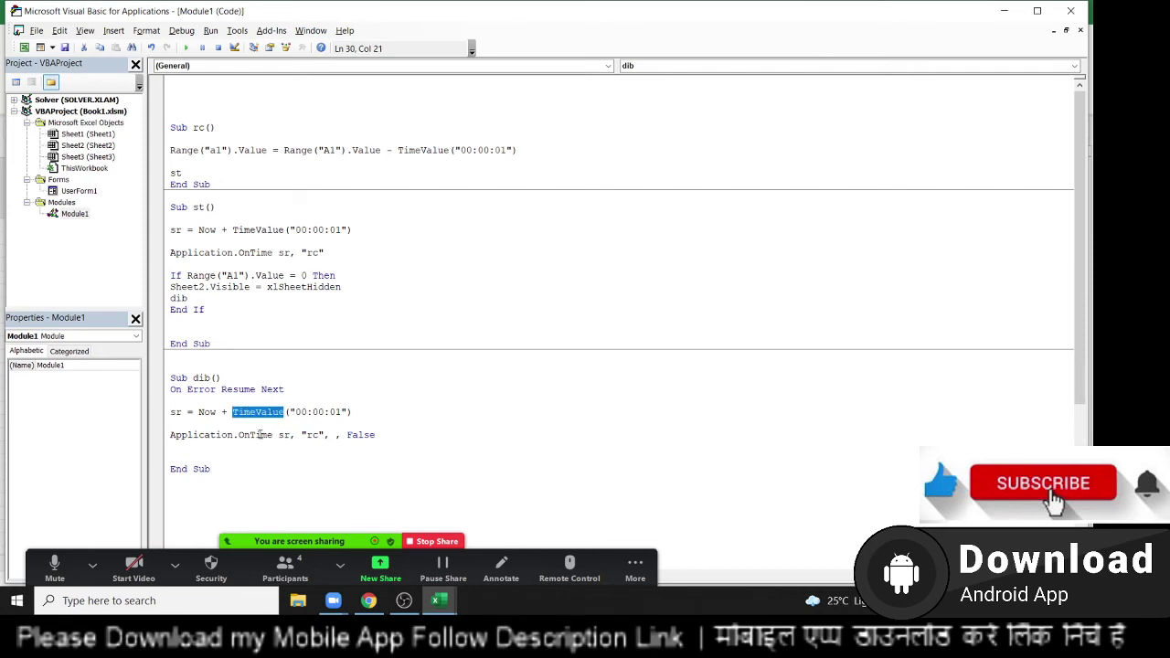
click(236, 435)
Reset the VBA project to stop any running macro execution
scroll(225, 410, down, 2)
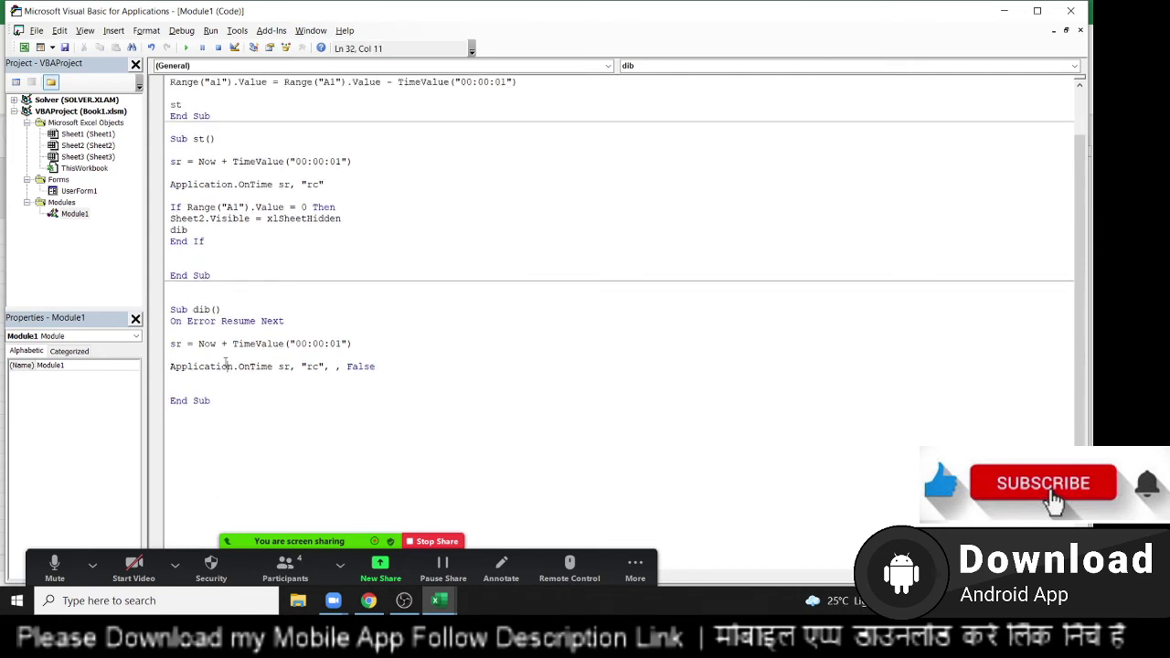
scroll(224, 362, up, 2)
click(214, 308)
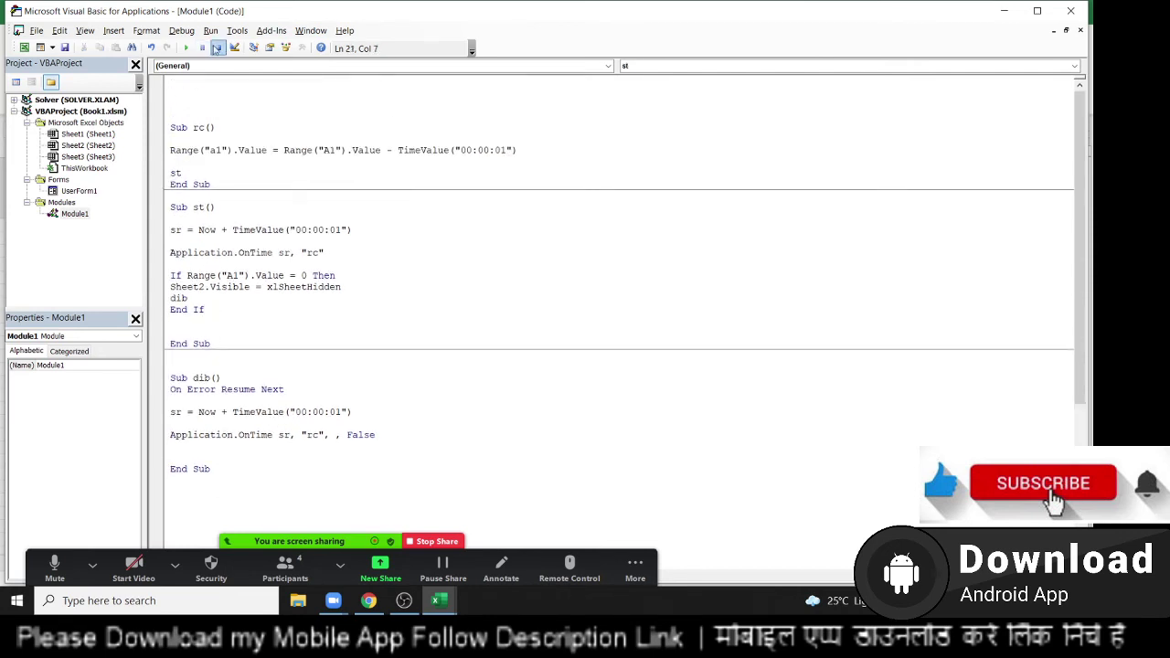
click(217, 49)
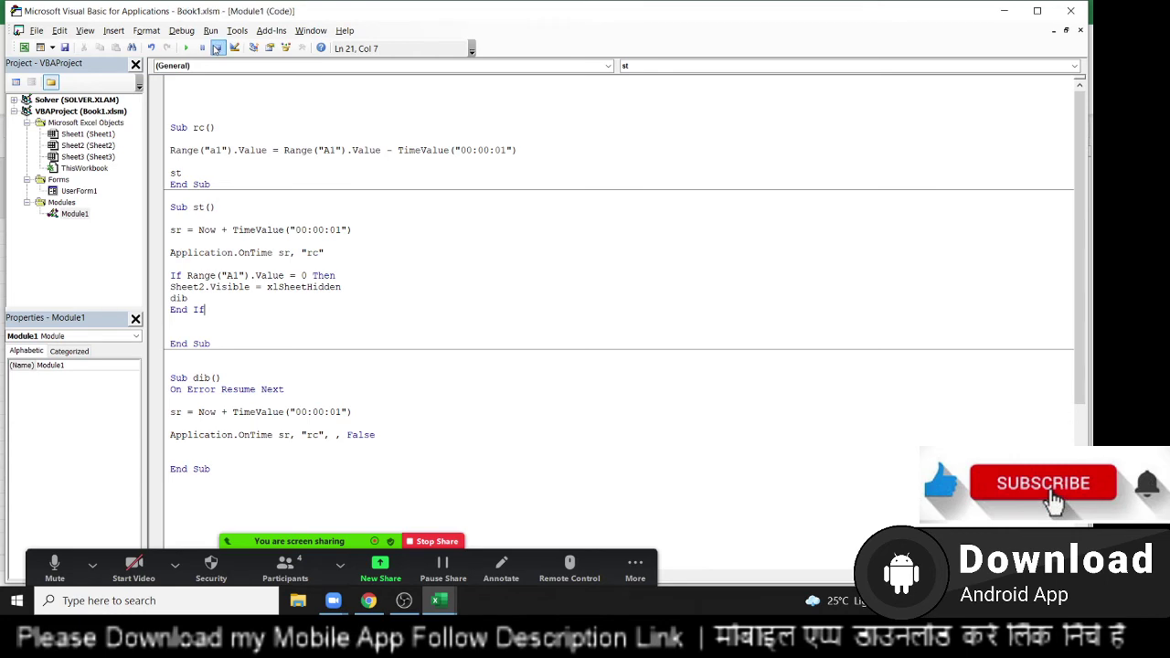
Switch to Sheet2 in Excel, try the Start button, and dismiss the macro error
click(1004, 11)
click(326, 347)
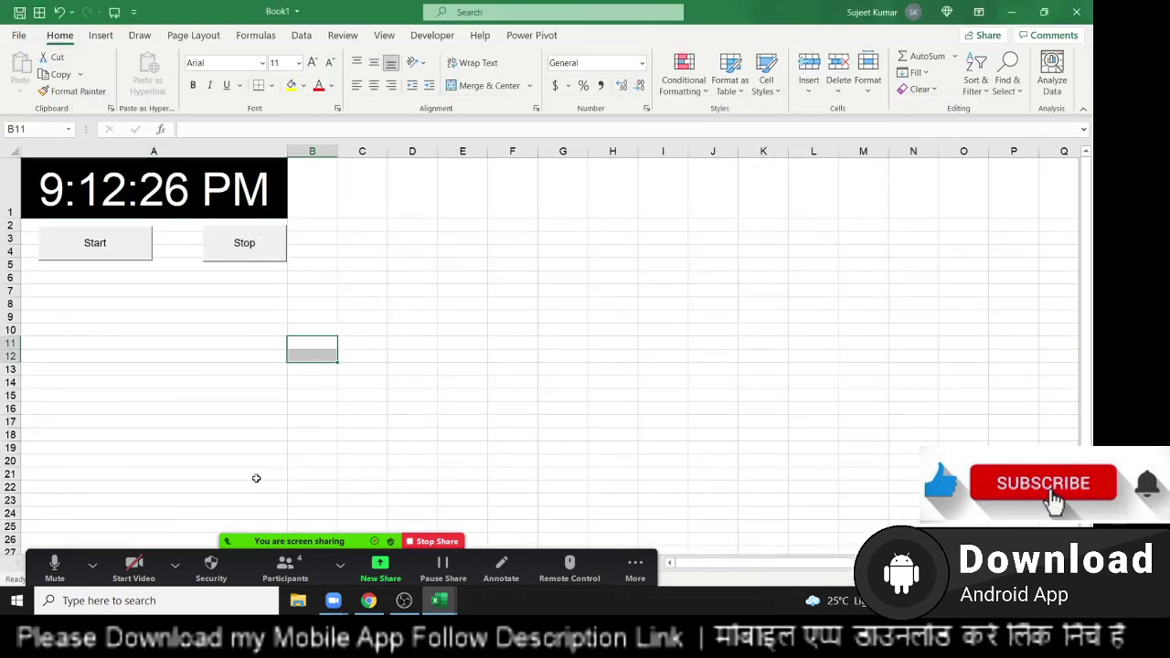
scroll(252, 480, down, 4)
scroll(190, 414, up, 4)
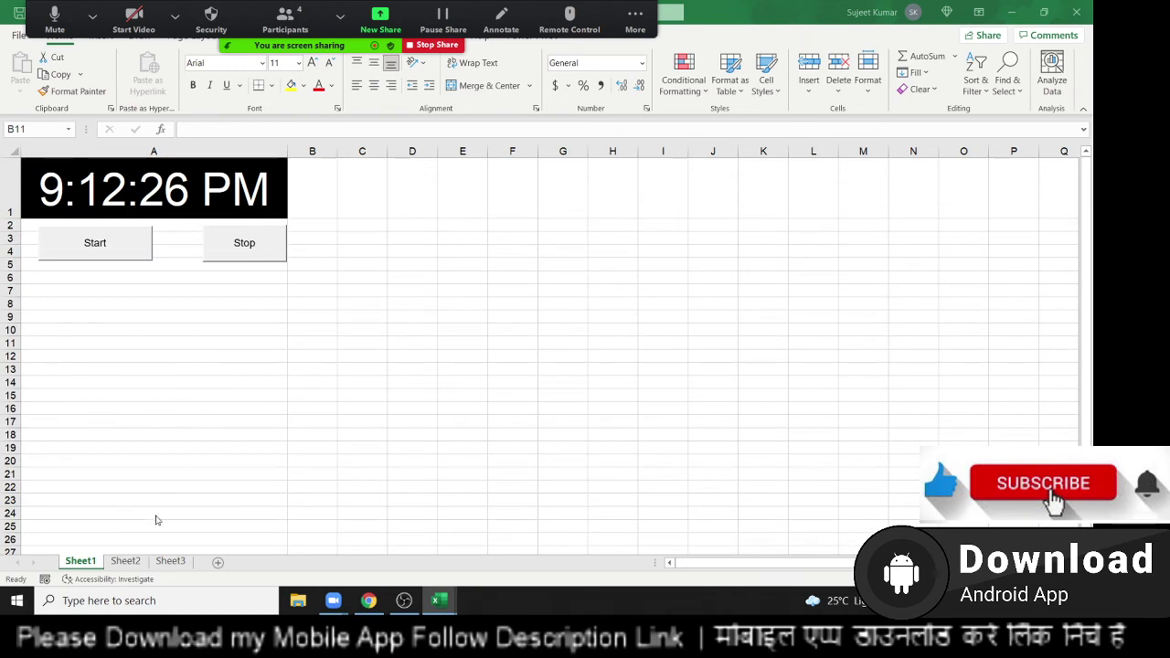
click(125, 561)
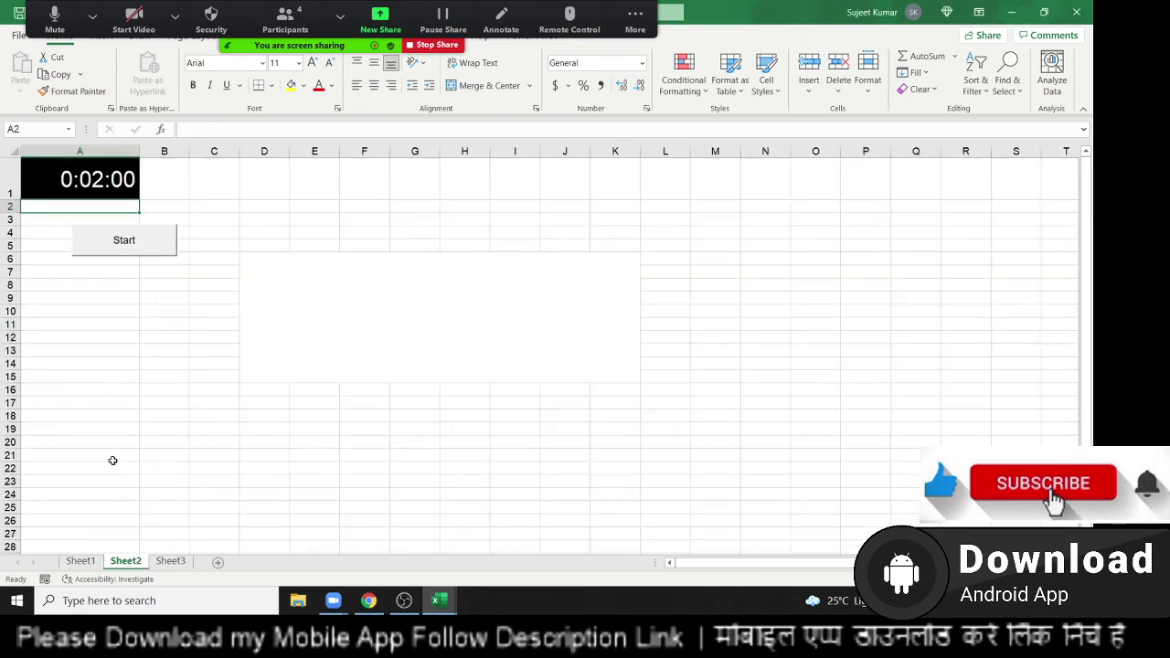
click(123, 362)
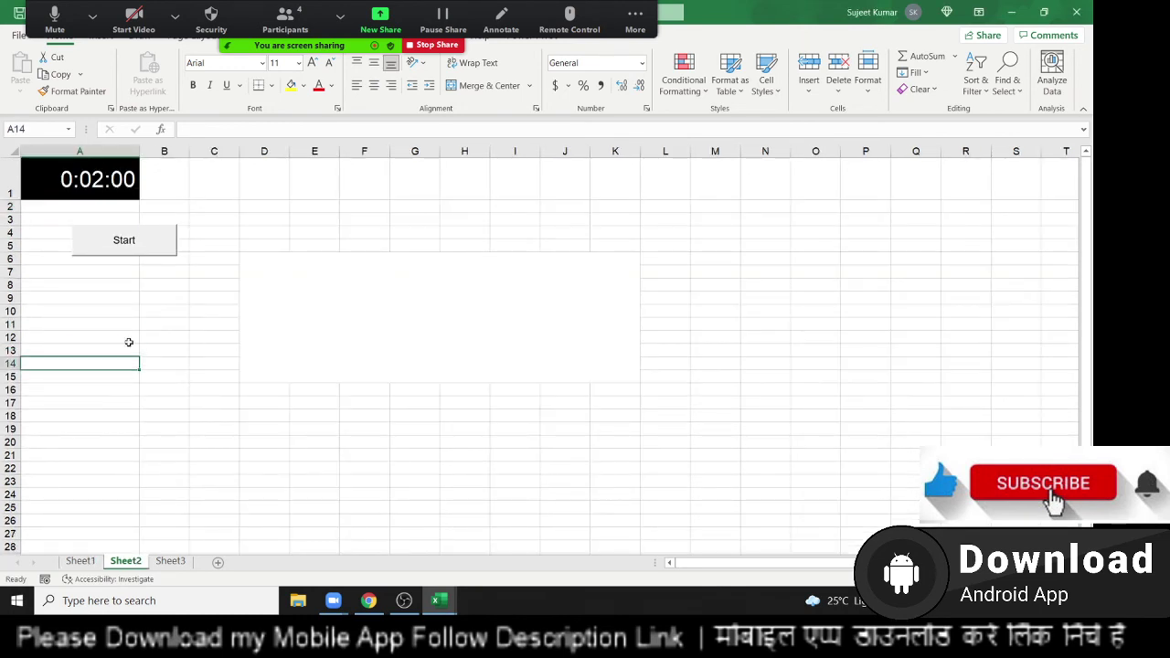
click(128, 242)
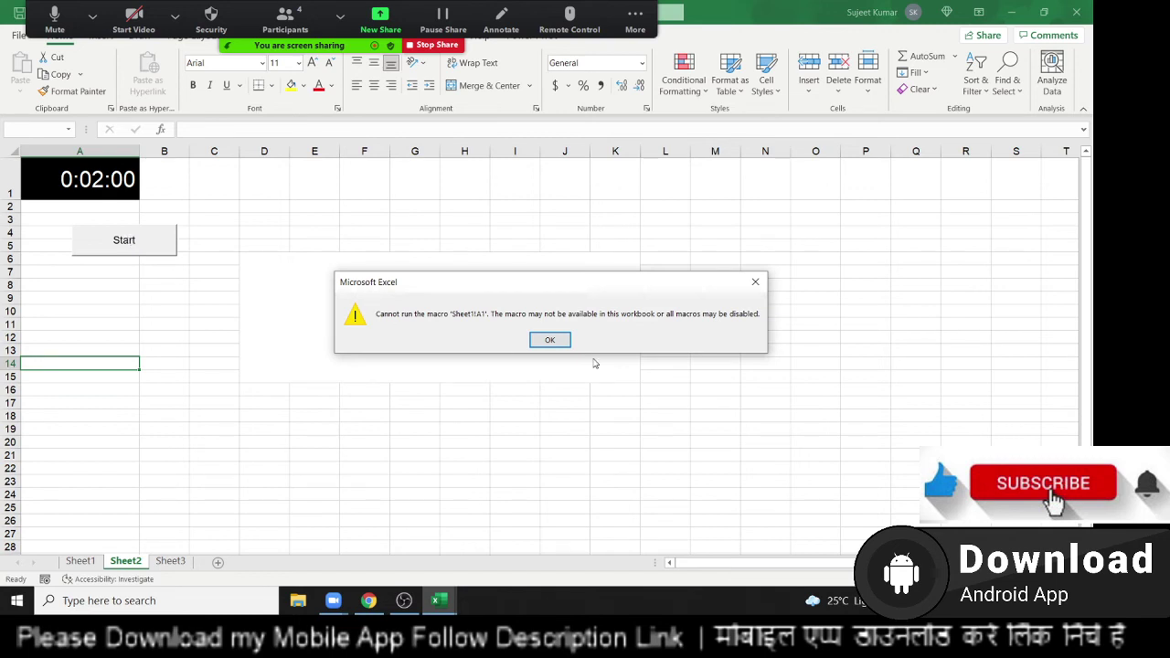
click(550, 339)
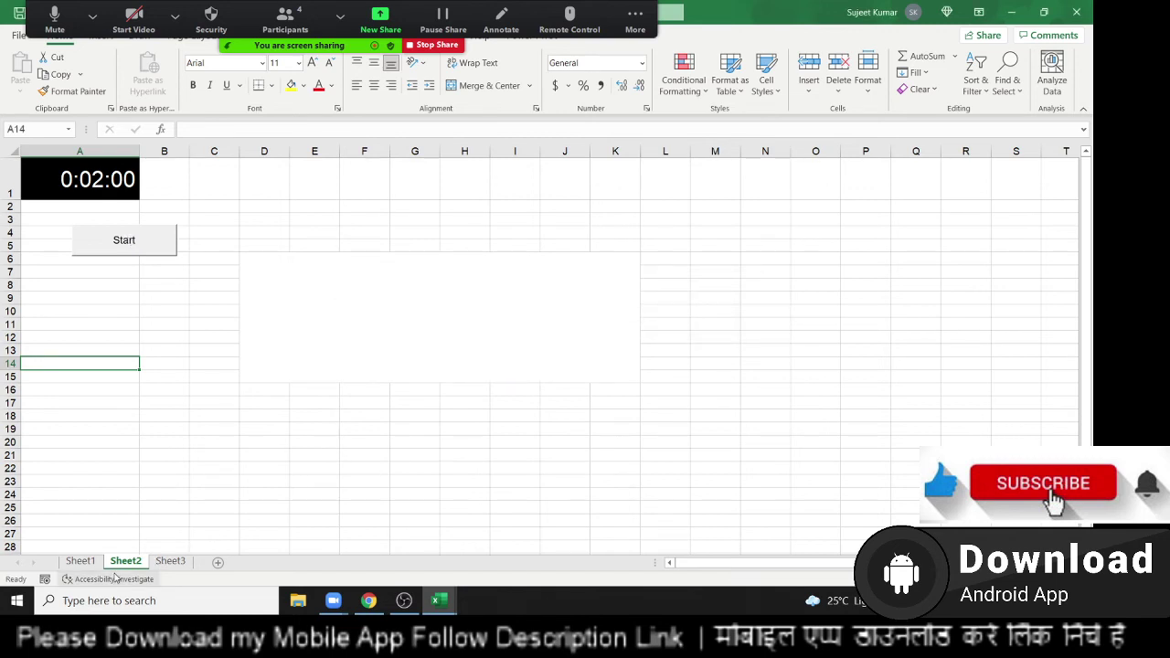
Delete Sheet1 from the workbook
right_click(80, 561)
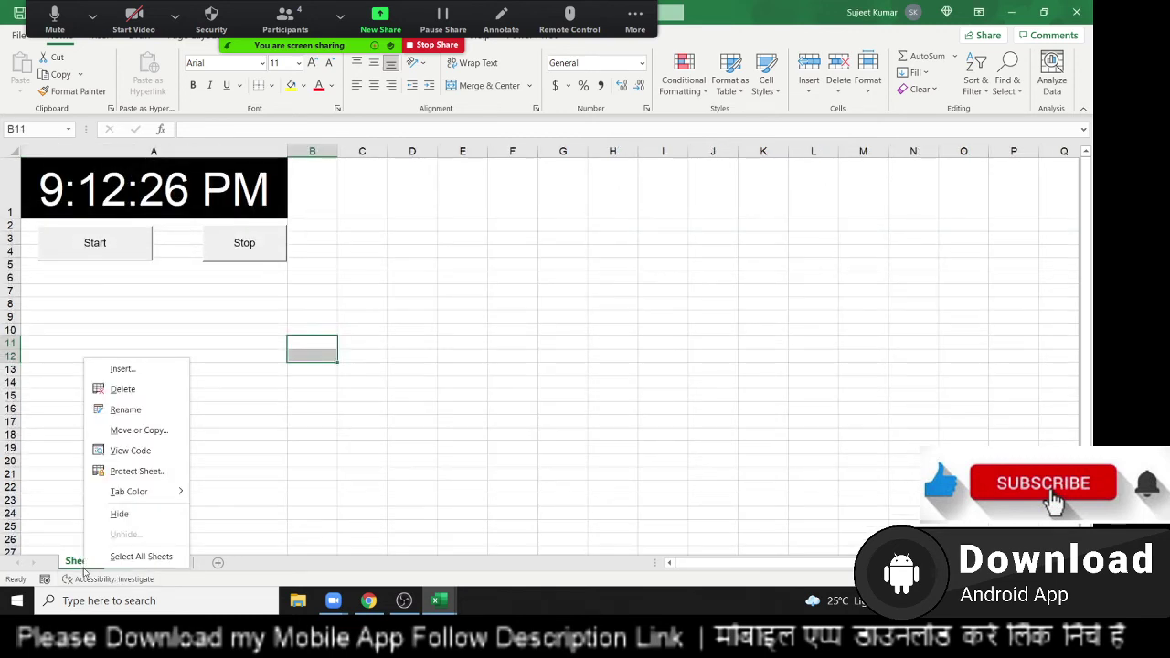
click(123, 390)
click(509, 340)
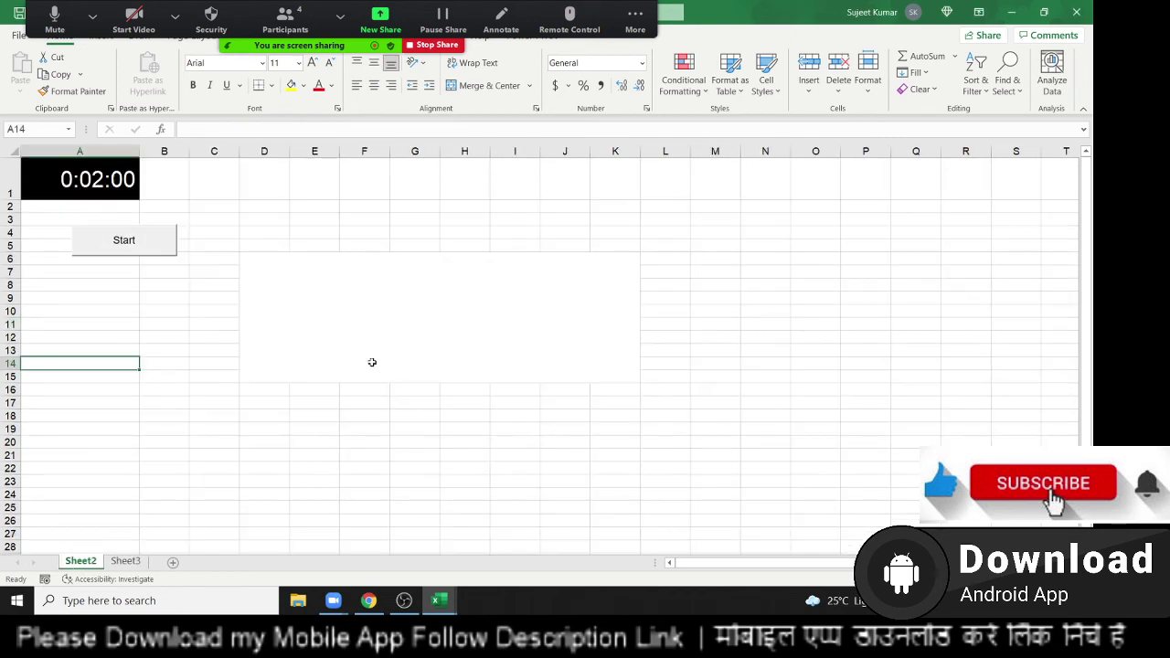
Retry Start on Sheet2, dismiss the cannot-run 'Sheet2!A1' error, and return to the VBA editor
click(84, 383)
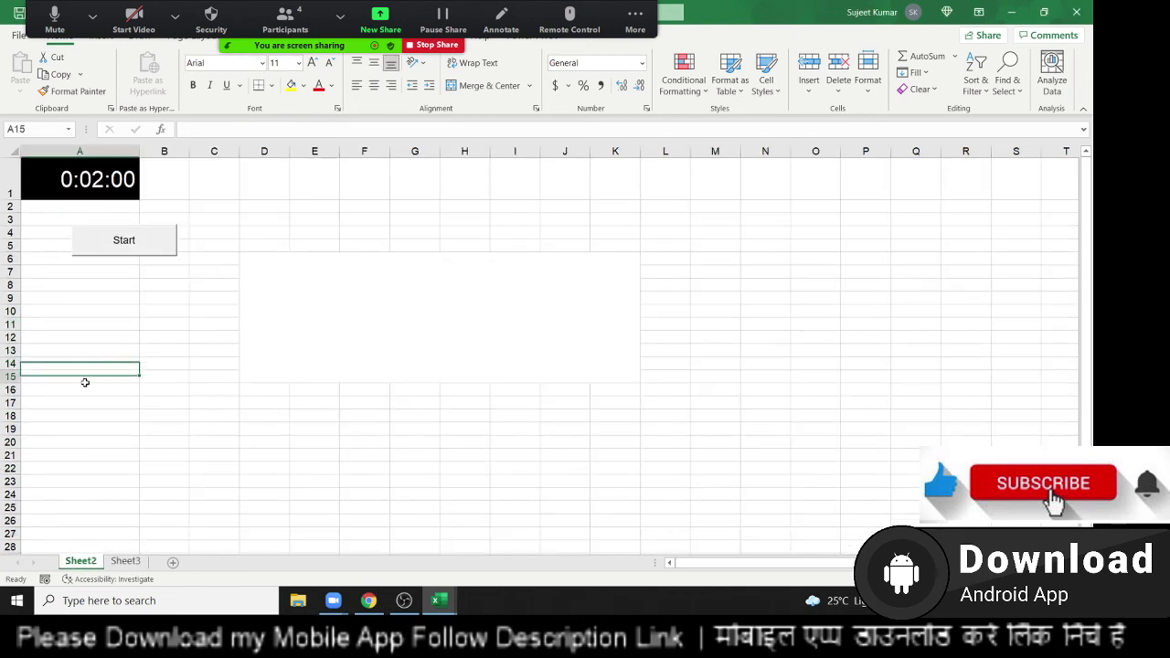
click(101, 251)
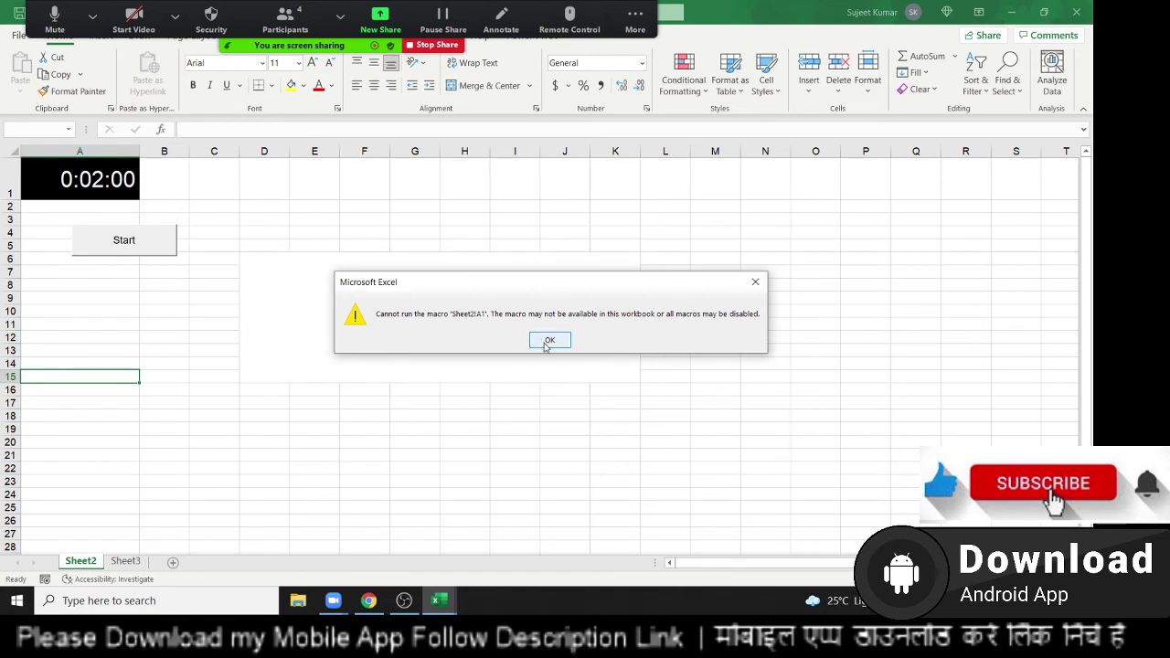
click(549, 341)
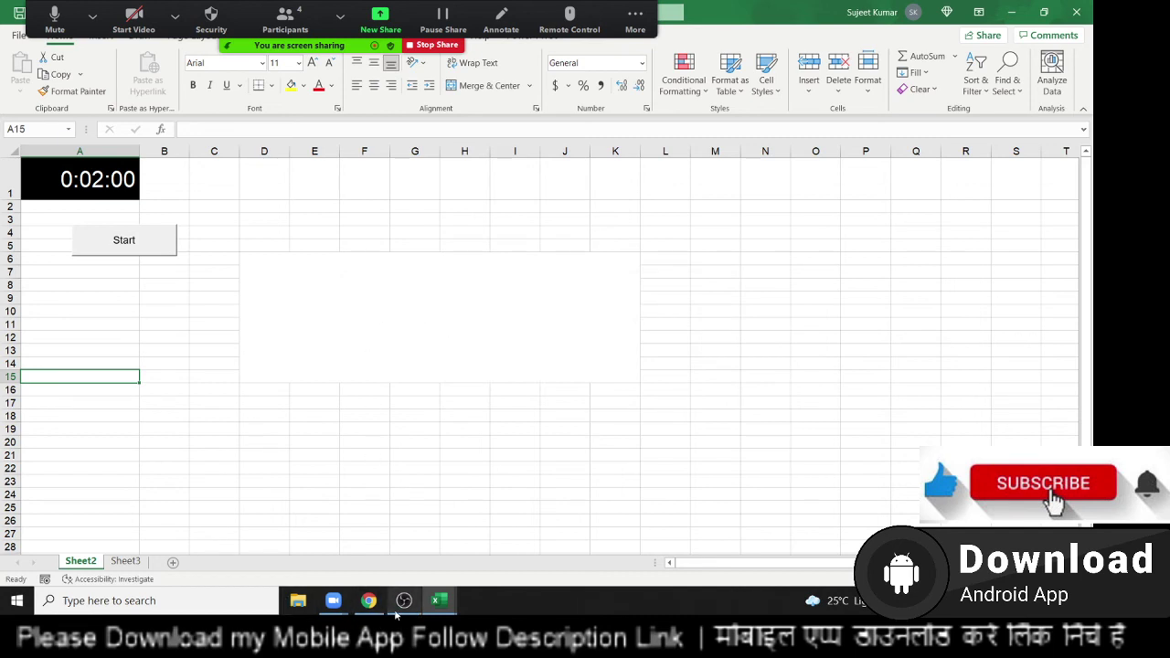
mouse_move(443, 608)
click(494, 557)
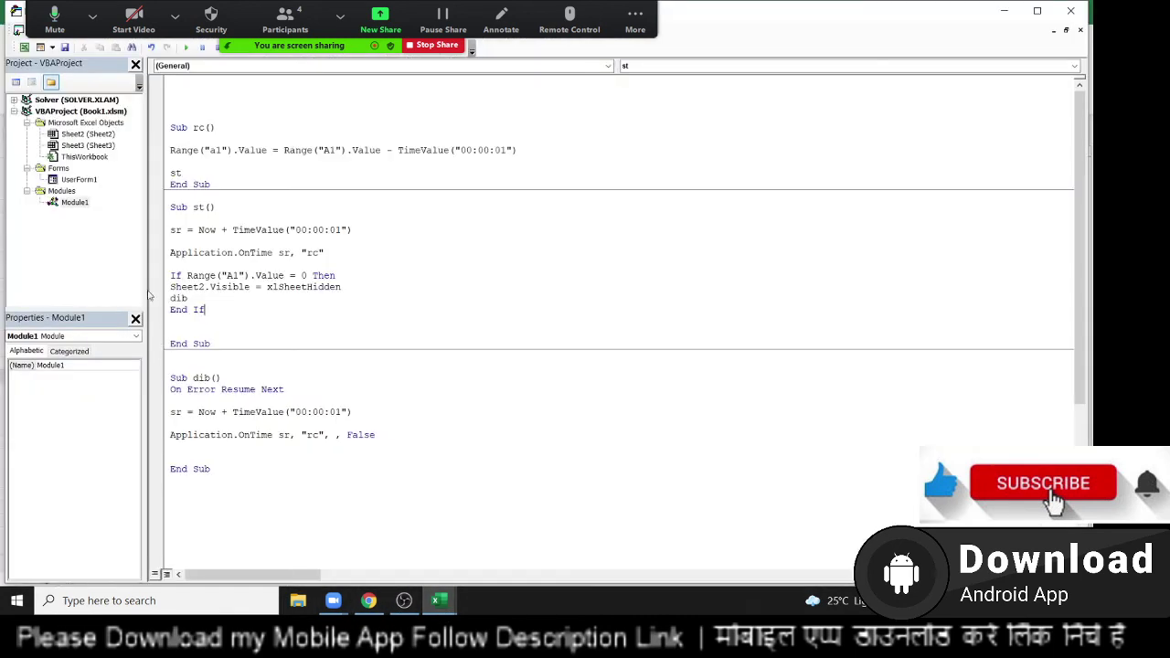
Reset the paused macro and review the st and dib procedure code
click(215, 54)
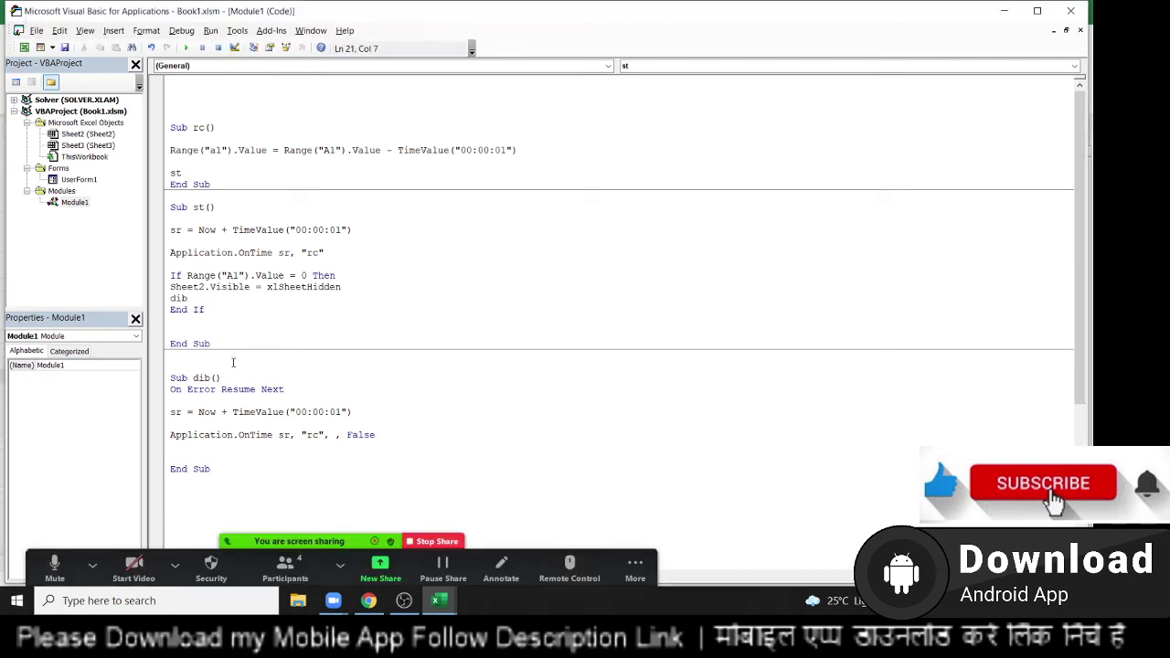
click(236, 243)
drag(170, 229, 354, 229)
double_click(311, 253)
double_click(205, 276)
click(204, 276)
double_click(205, 288)
double_click(196, 298)
double_click(199, 379)
Rename rc to rac in its Sub line and both OnTime calls, then return to Excel
click(198, 128)
text(a)
click(312, 253)
text(a)
click(313, 435)
text(a)
click(423, 367)
click(274, 309)
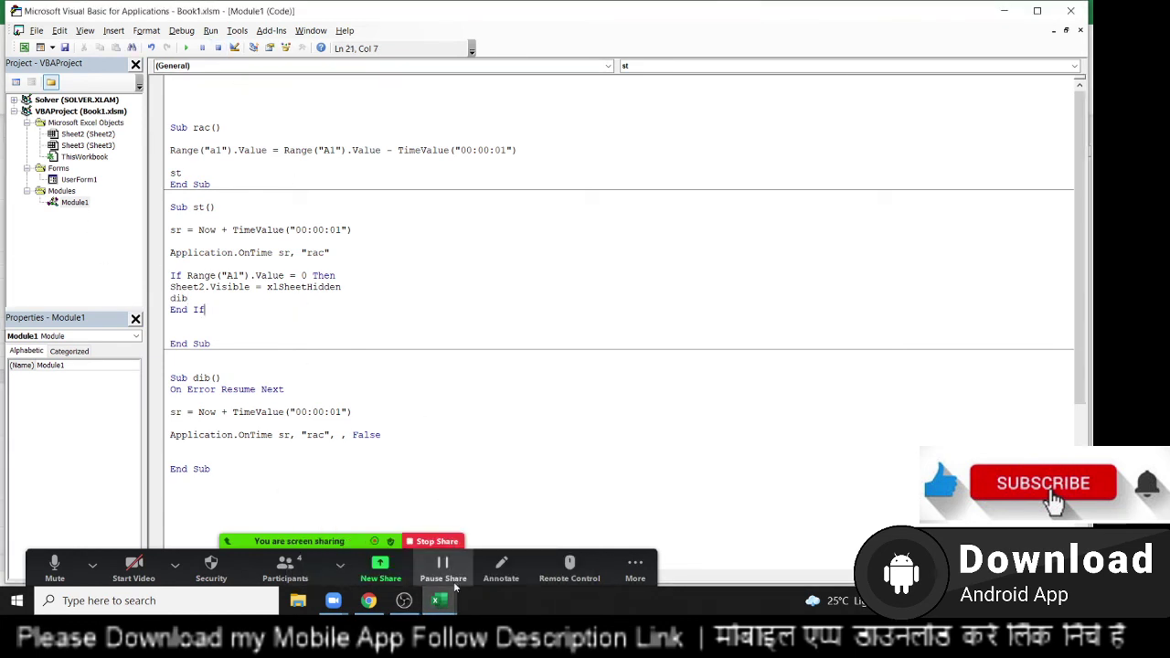
mouse_move(439, 599)
click(414, 554)
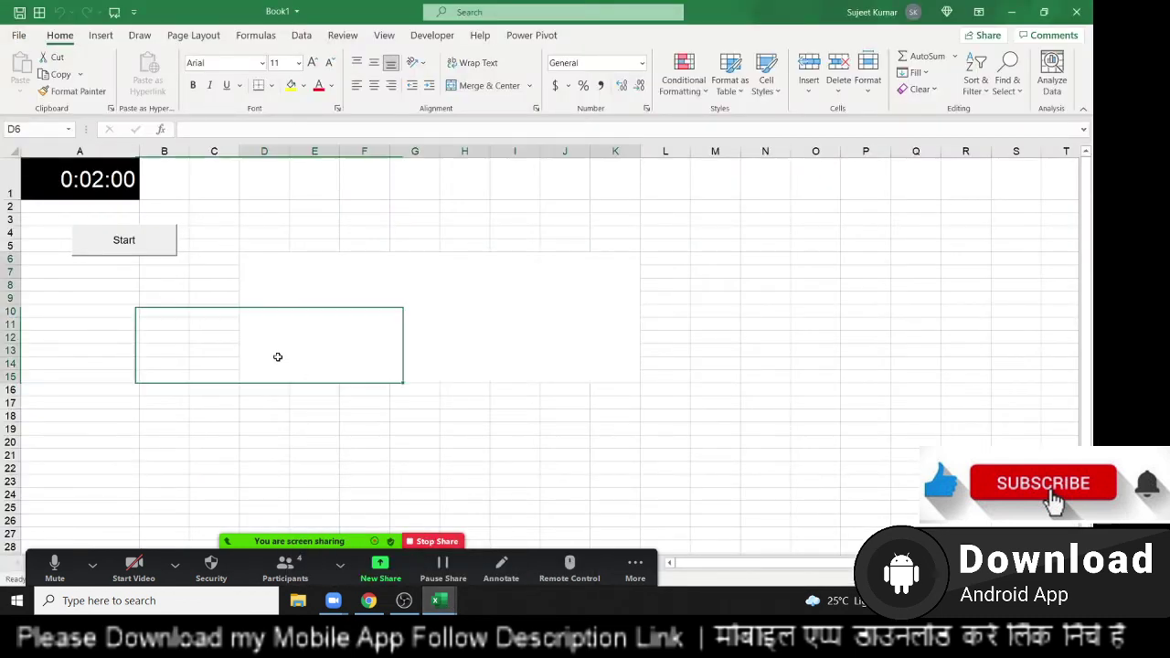
Start the 0:02:00 countdown in A1 with Sheet2's Start button
click(156, 256)
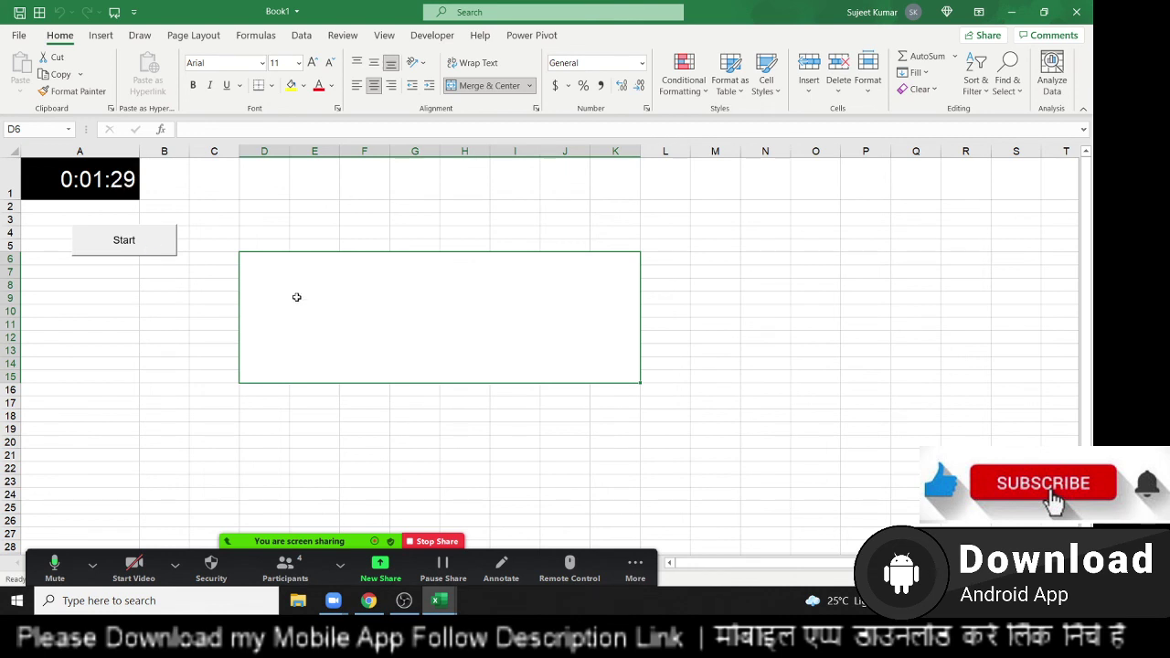
Enter the test text 'knjlknlknlknl' into merged cell D6
double_click(335, 306)
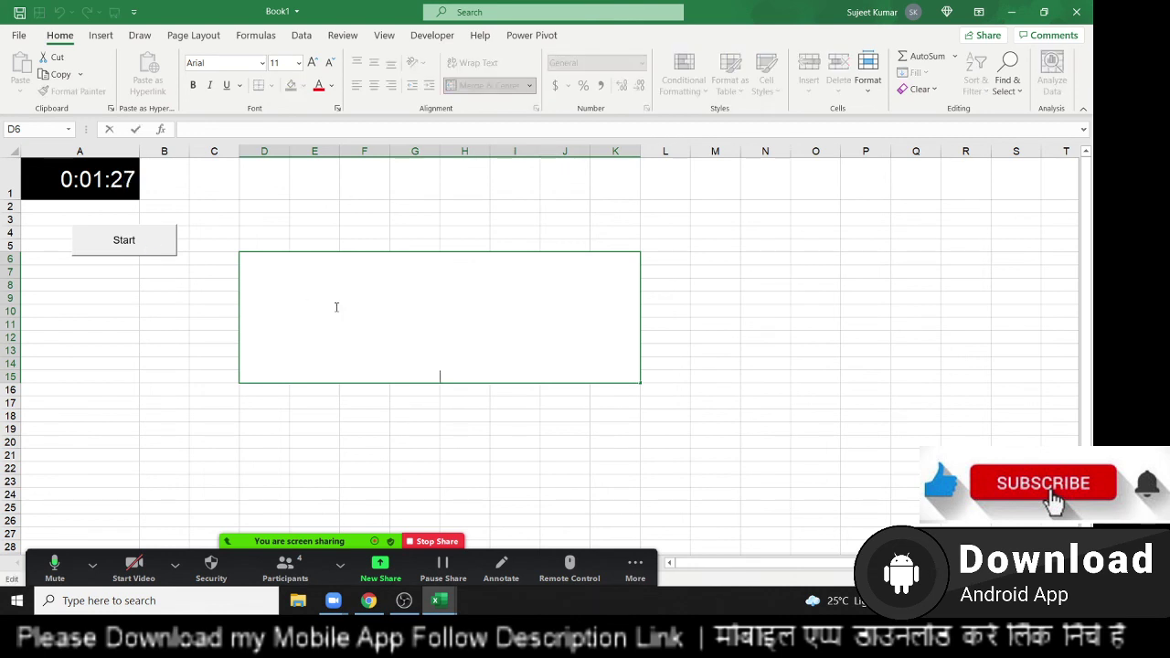
text(knjlknlknlk)
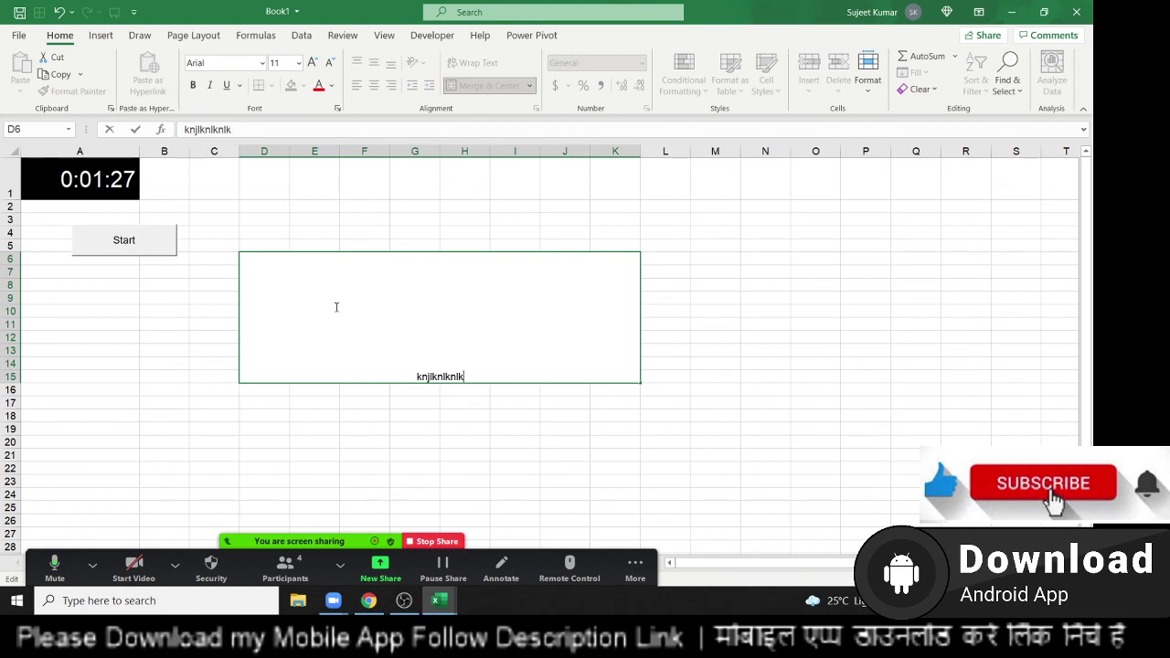
text(nl)
key(Return)
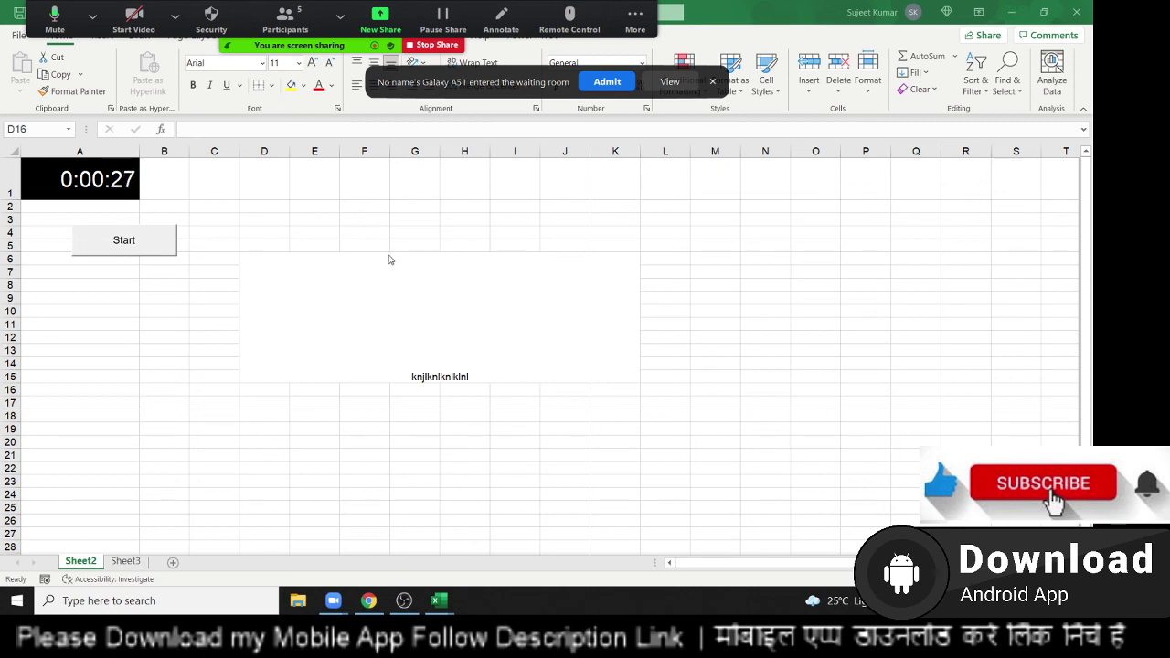
Fill cells J2 and C8 yellow while the timer runs down to zero
click(758, 273)
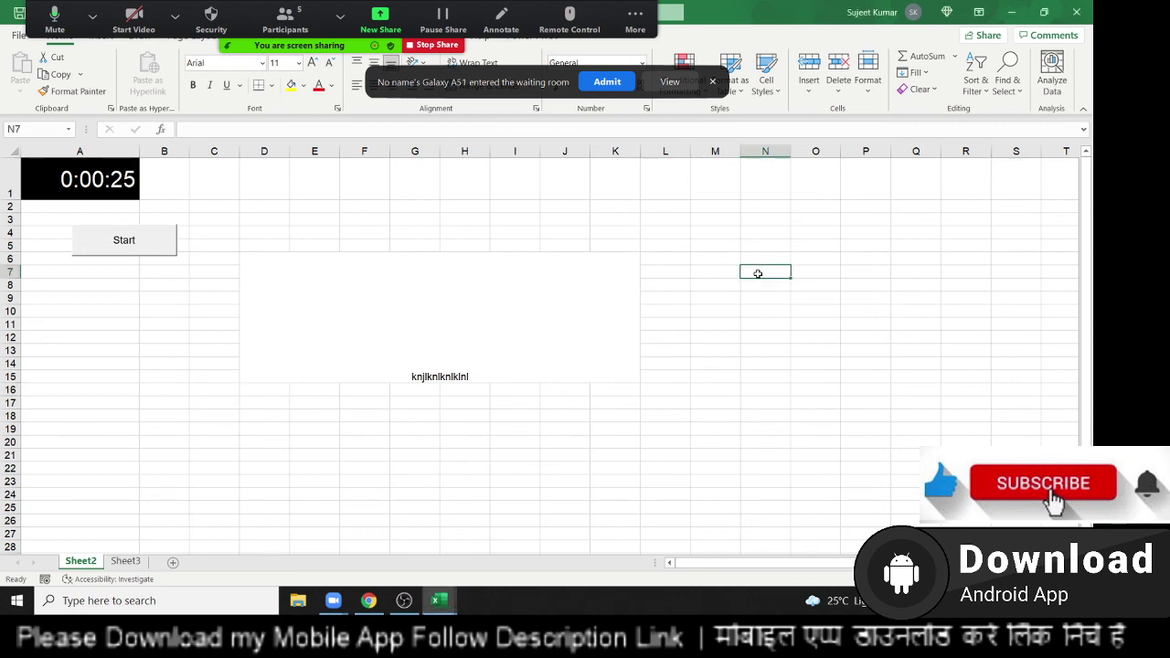
click(577, 213)
click(292, 85)
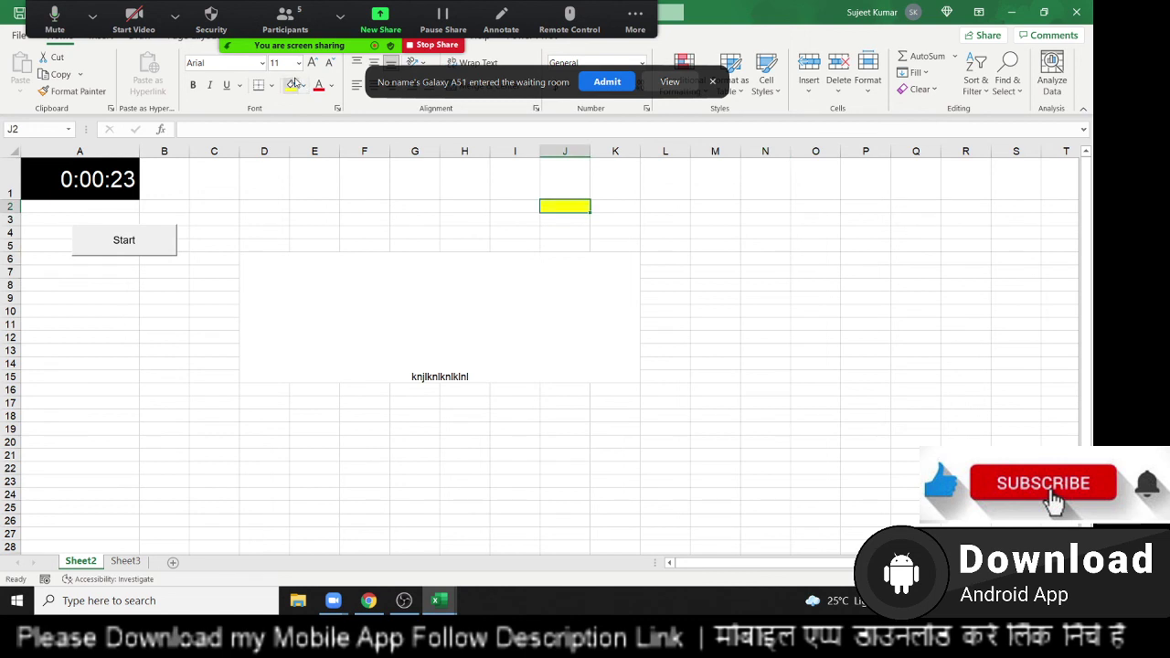
click(218, 284)
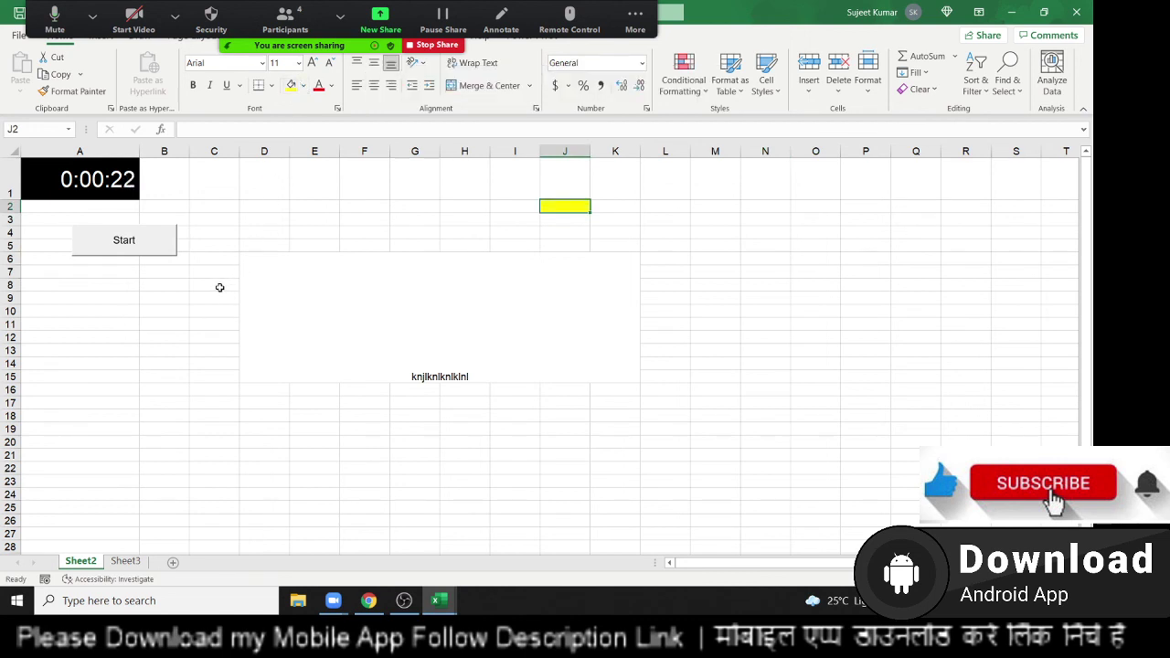
click(292, 85)
click(868, 284)
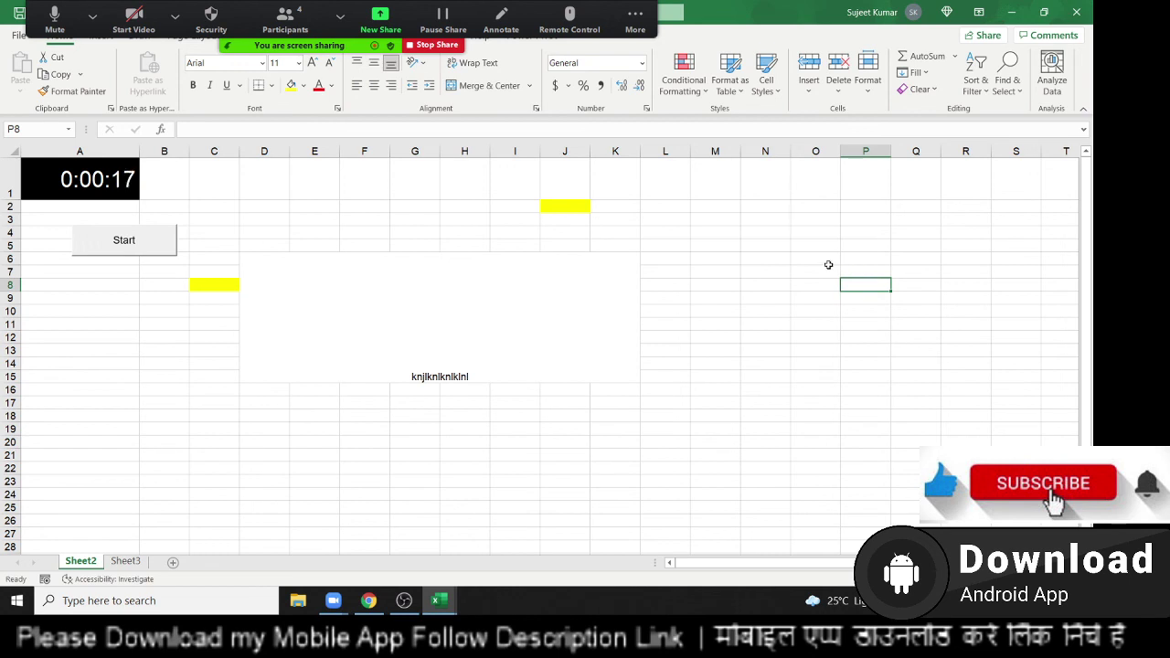
scroll(753, 280, down, 1)
scroll(752, 280, up, 1)
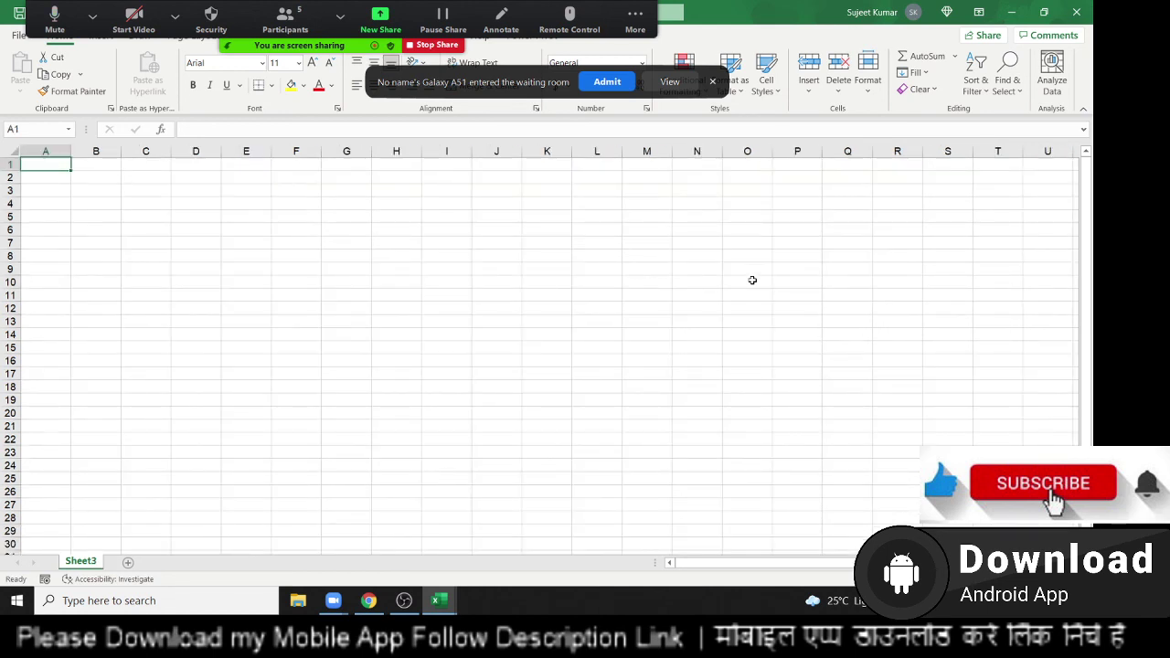
Unhide Sheet2 via the Sheet3 tab's menu and check its timer at 0:00:00
right_click(86, 564)
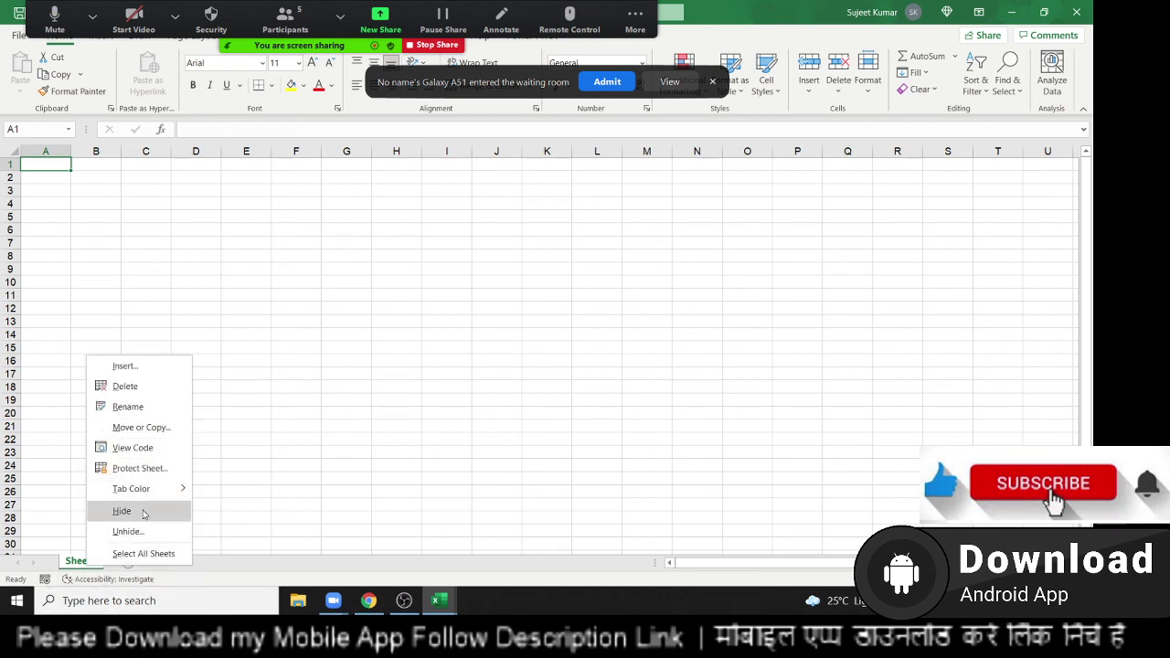
click(126, 532)
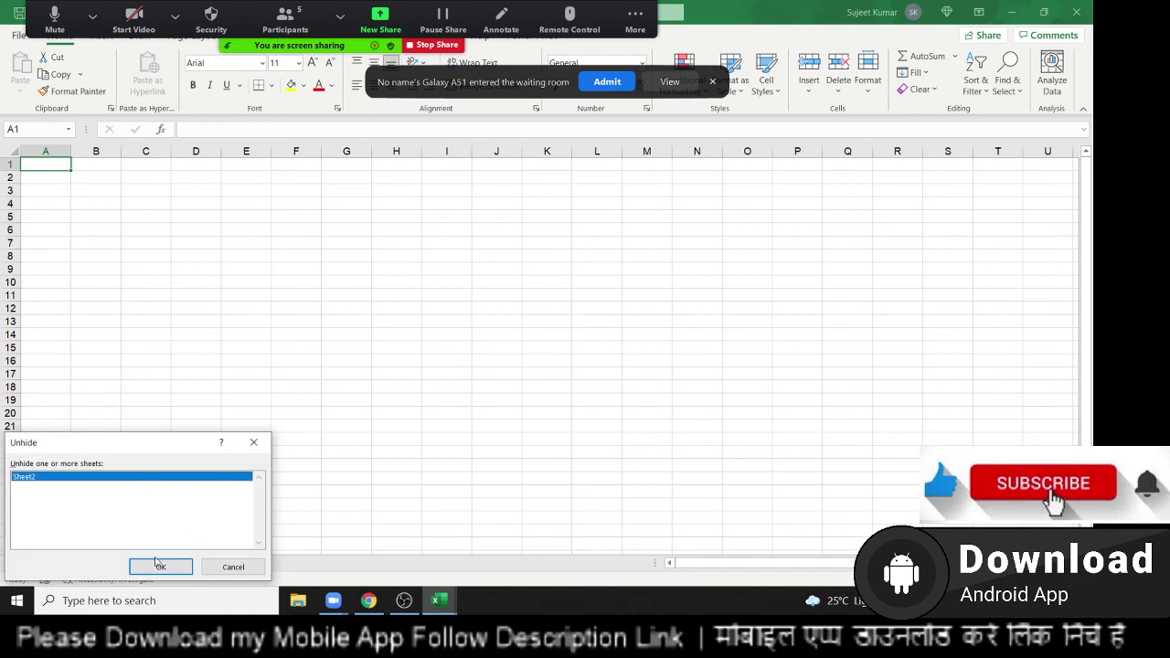
click(160, 563)
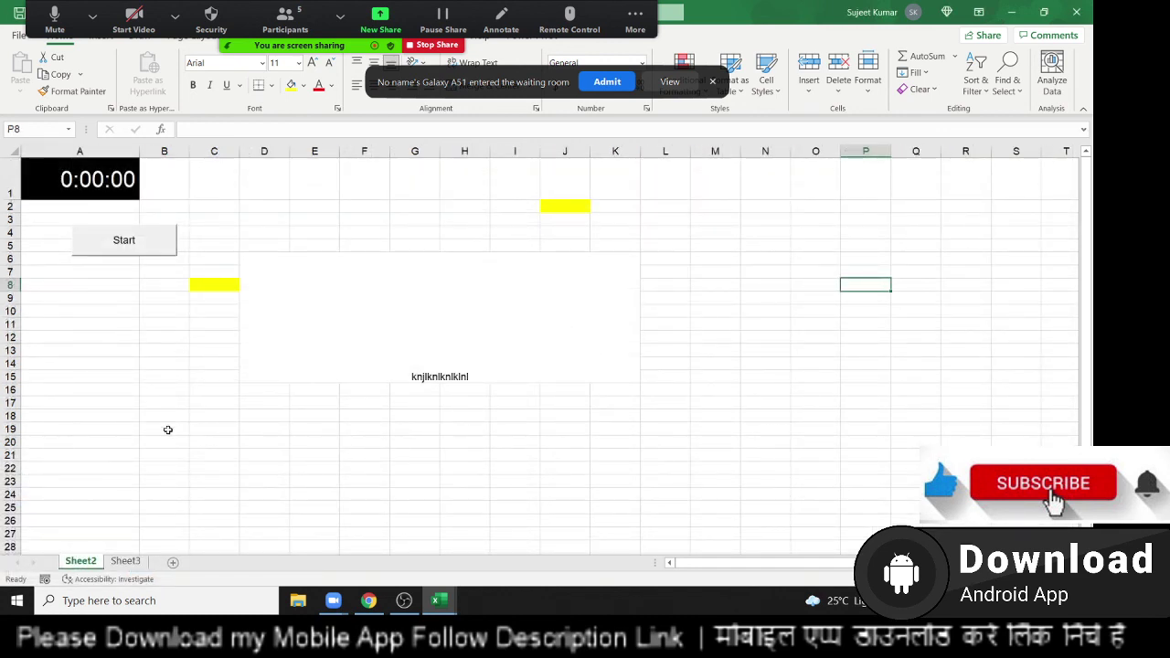
click(165, 403)
click(184, 337)
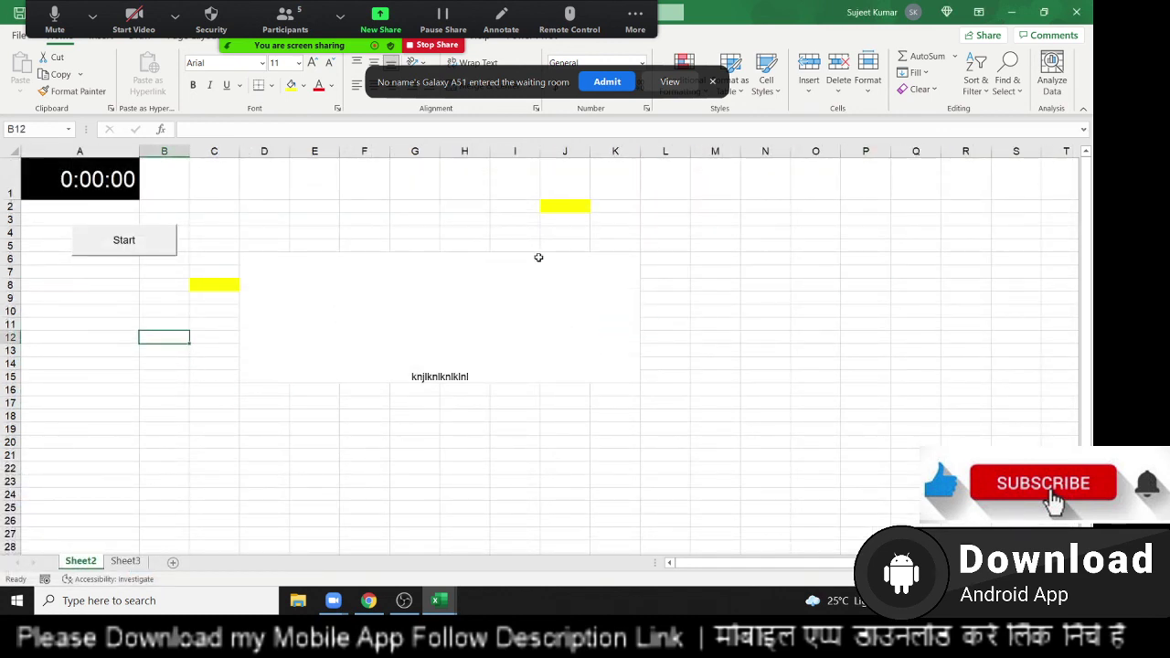
click(292, 31)
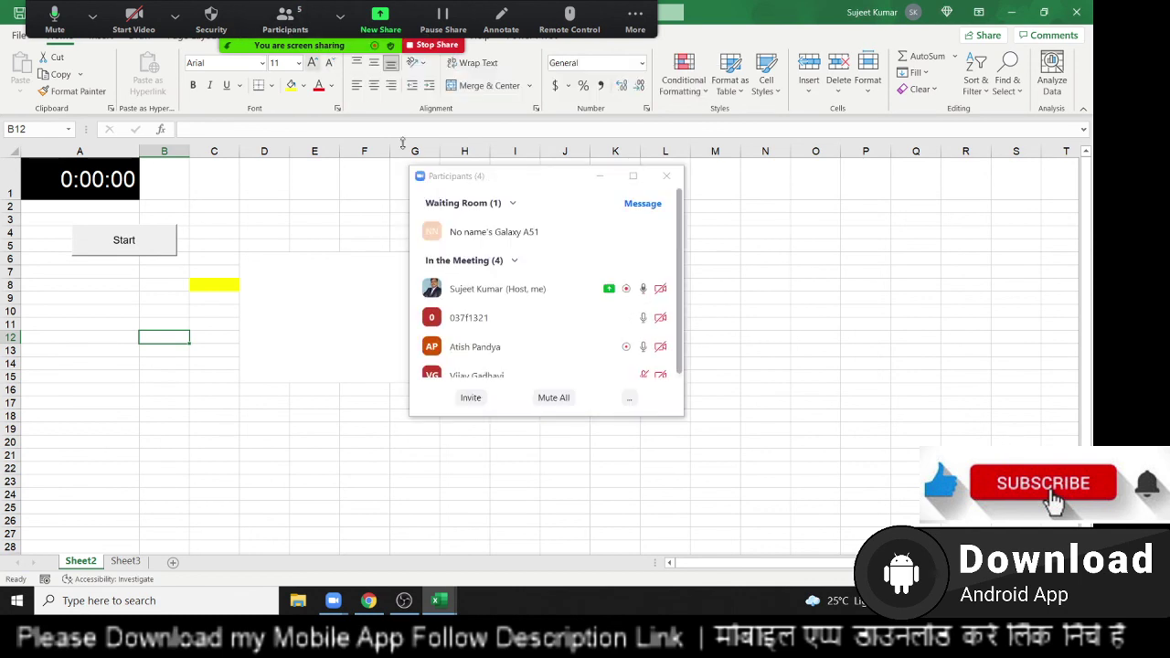